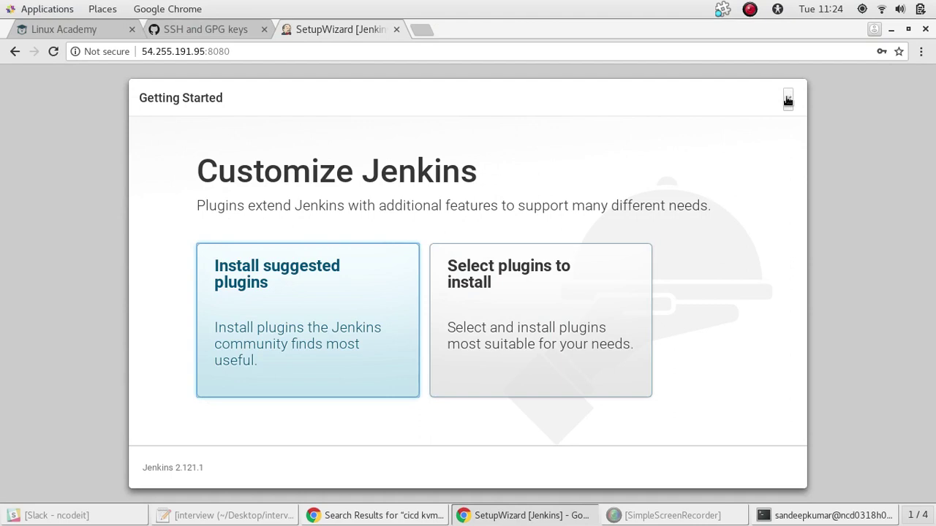
Skip plugin customization and finish setup to reach the Welcome to Jenkins dashboard
{"action": "left_click", "coordinate": [789, 100]}
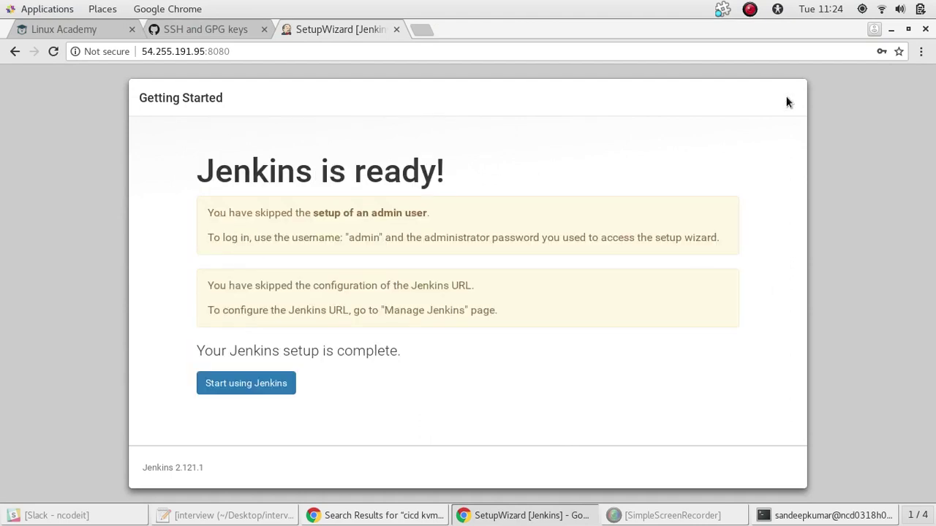
{"action": "left_click", "coordinate": [248, 387]}
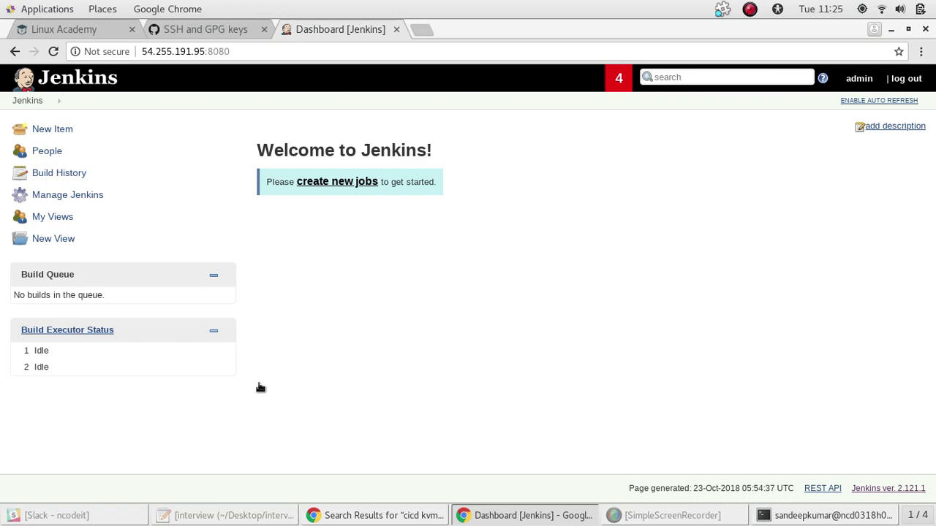
Review the create-a-job steps in the notes, then open the admin user's page in Jenkins
{"action": "key", "text": "alt+Tab"}
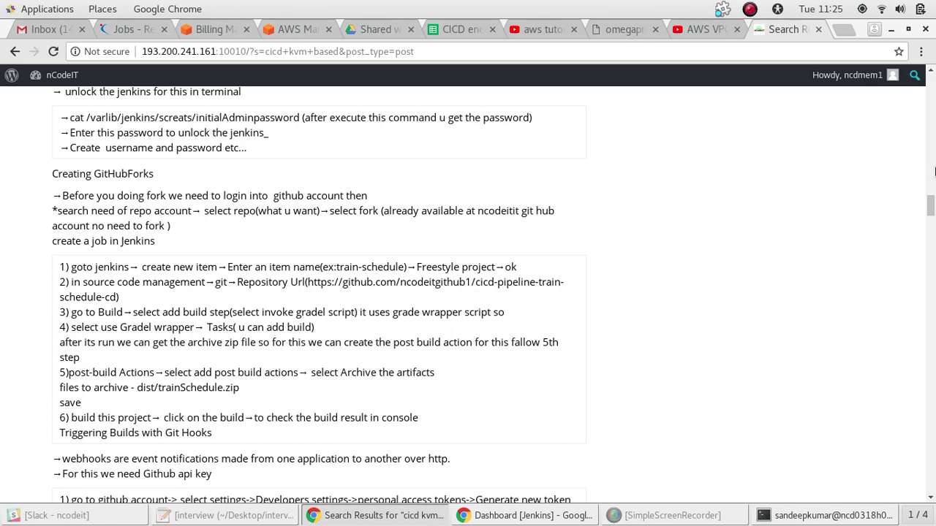
{"action": "left_click_drag", "start_coordinate": [931, 209], "coordinate": [931, 210]}
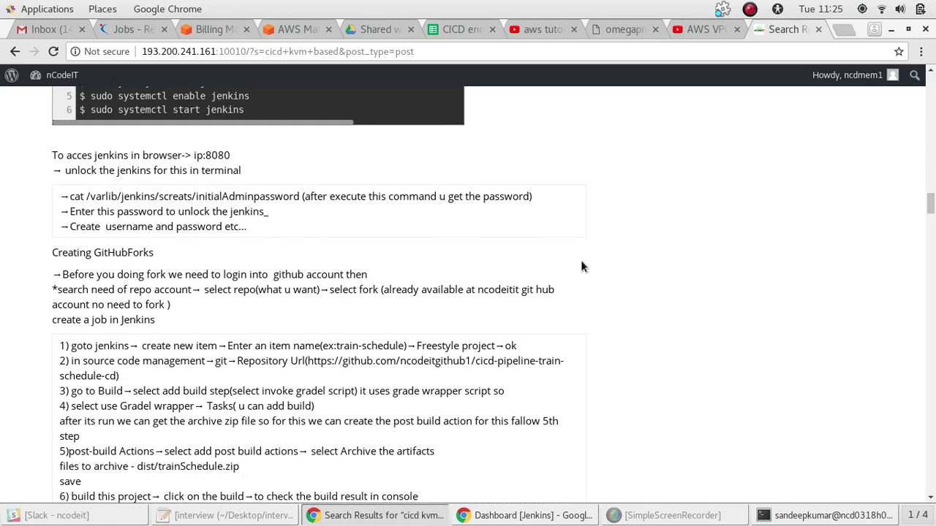
{"action": "key", "text": "alt+Tab"}
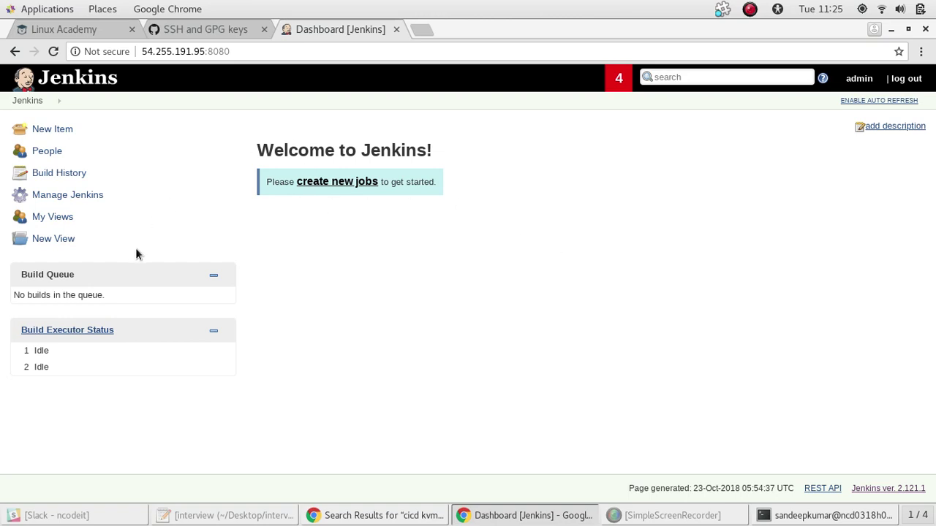
{"action": "left_click", "coordinate": [862, 81]}
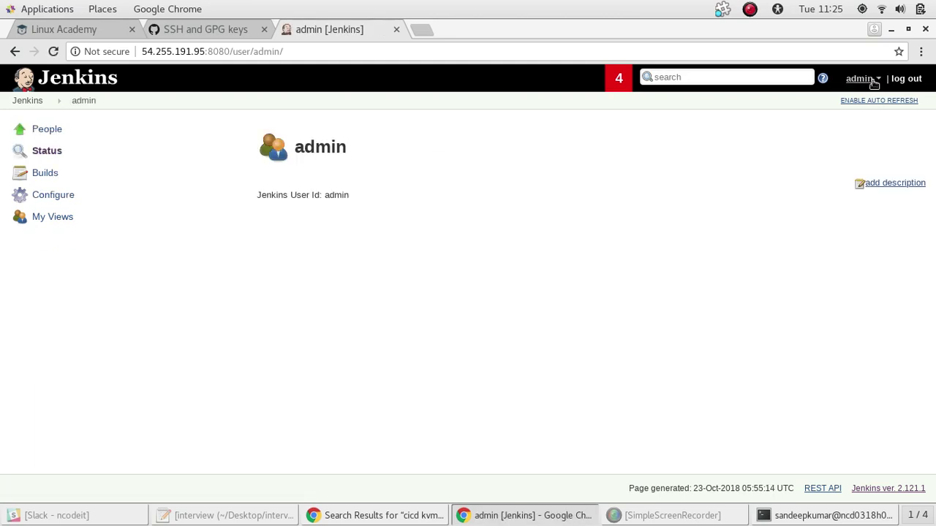
In the admin account settings, clear the old password and replace the full name with your own name
{"action": "left_click", "coordinate": [872, 82]}
{"action": "left_click", "coordinate": [55, 199]}
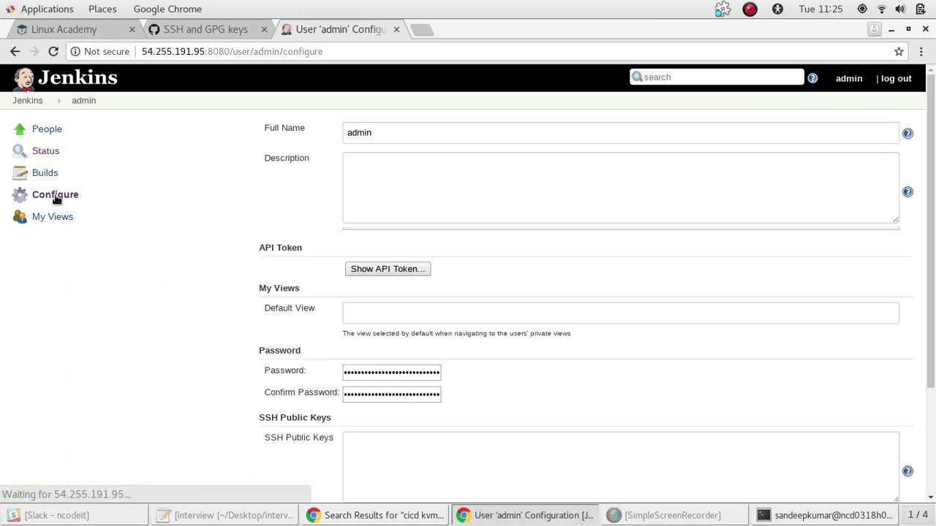
{"action": "left_click", "coordinate": [398, 383]}
{"action": "key", "text": "ctrl+a"}
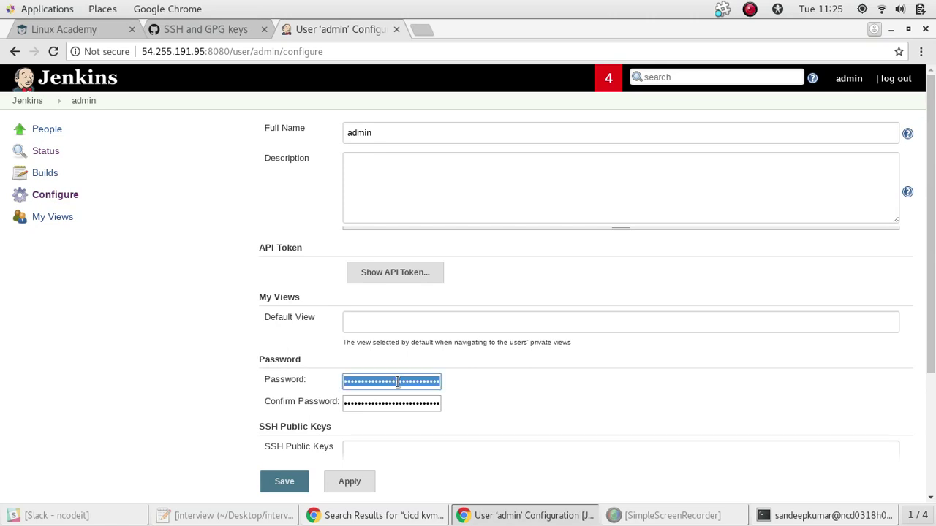
{"action": "key", "text": "BackSpace"}
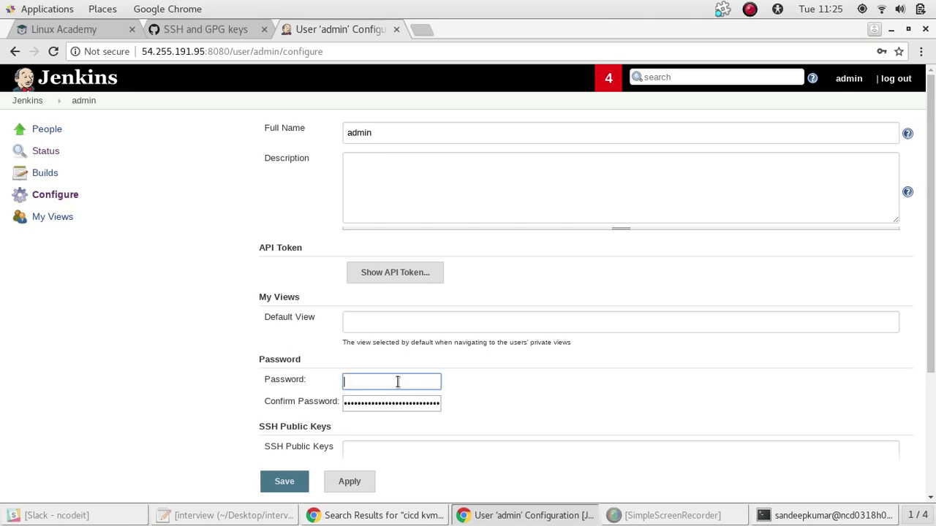
{"action": "left_click", "coordinate": [382, 130]}
{"action": "key", "text": "ctrl+a"}
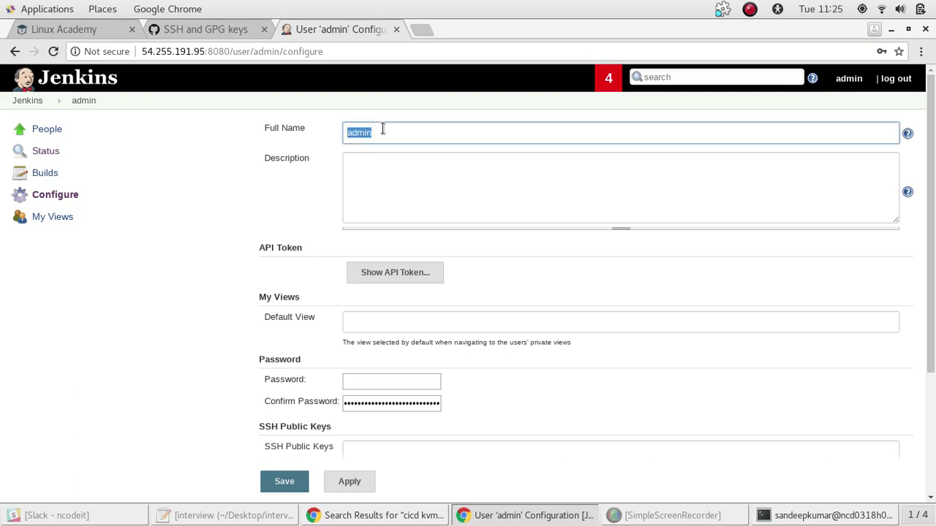
{"action": "type", "text": "sandeepkumar"}
Enter the new password in both Password and Confirm Password, then save the account
{"action": "left_click", "coordinate": [379, 382]}
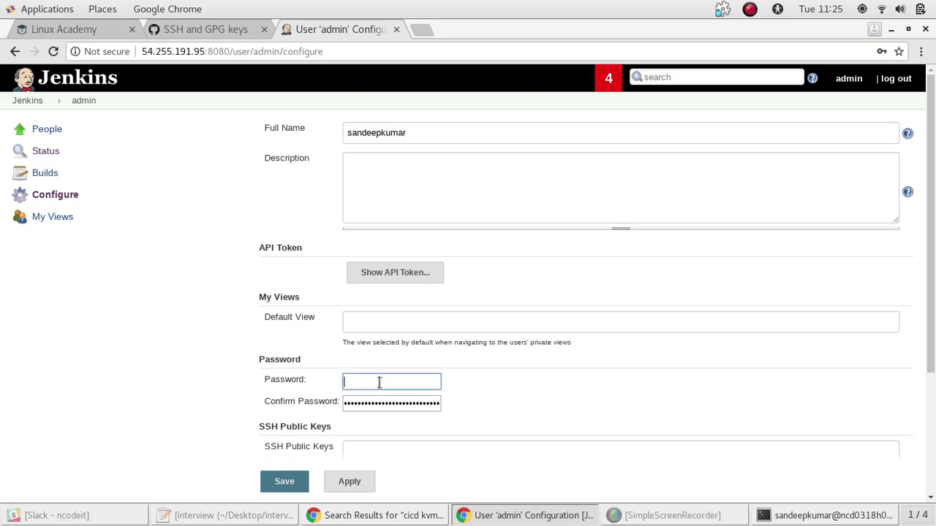
{"action": "type", "text": "adminadmin"}
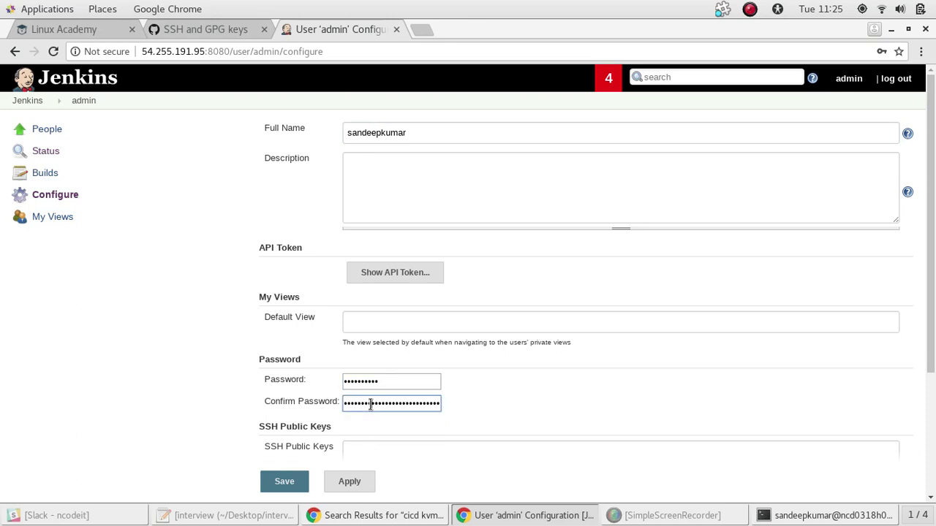
{"action": "double_click", "coordinate": [371, 403]}
{"action": "key", "text": "BackSpace"}
{"action": "type", "text": "adminadmin"}
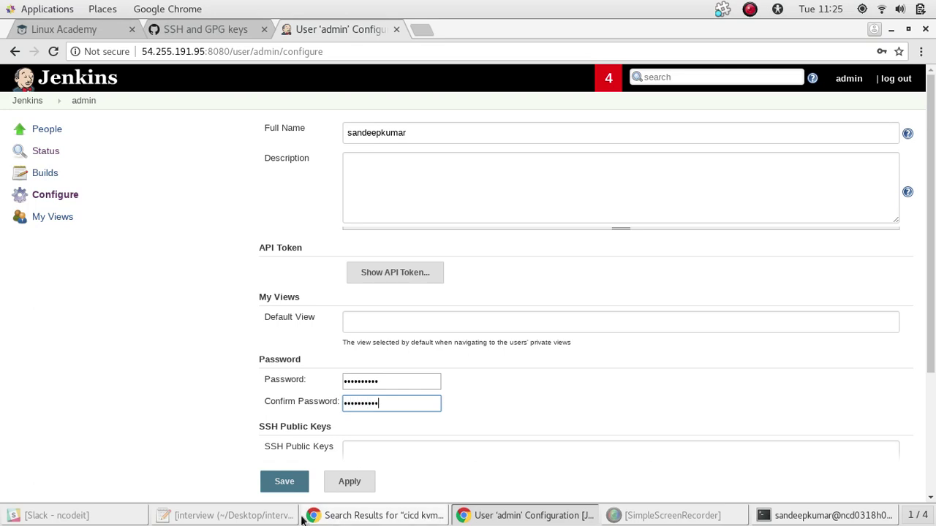
{"action": "left_click", "coordinate": [277, 485]}
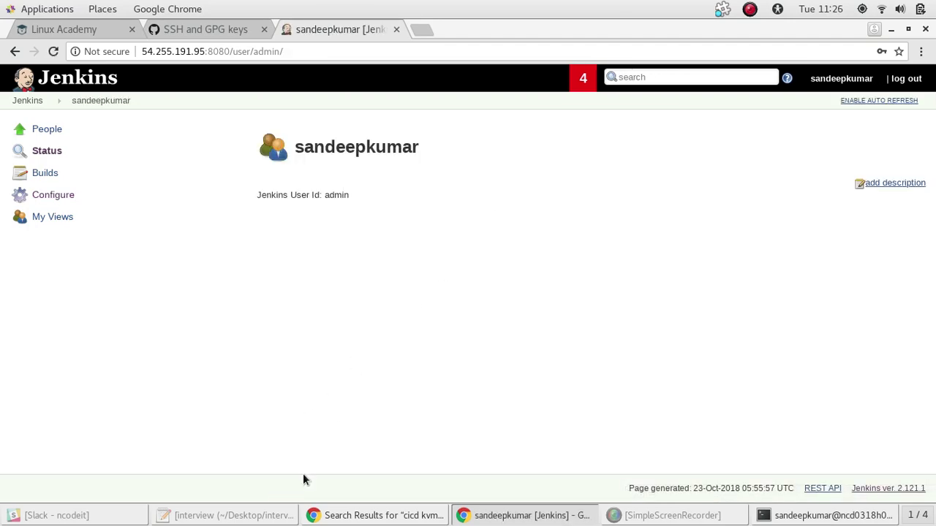
{"action": "left_click", "coordinate": [343, 515]}
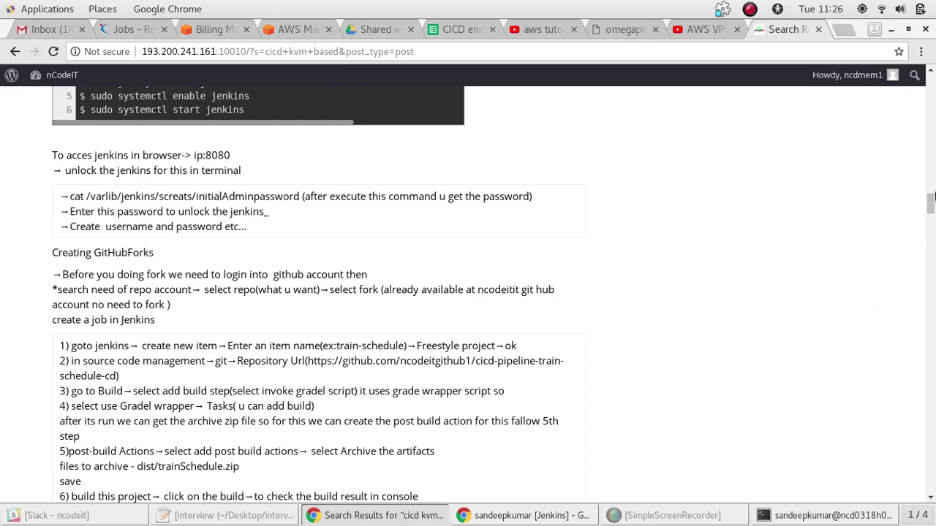
{"action": "left_click_drag", "start_coordinate": [932, 195], "coordinate": [931, 212]}
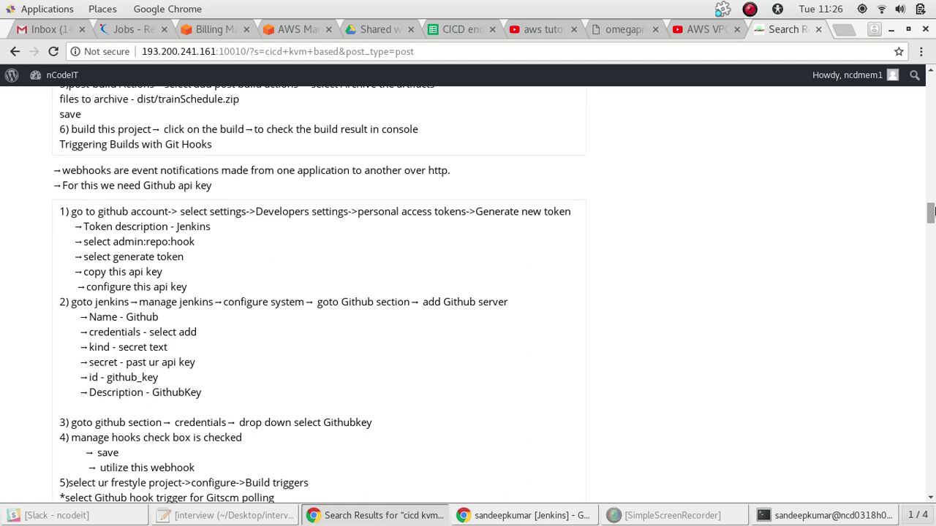
{"action": "left_click_drag", "start_coordinate": [931, 211], "coordinate": [932, 210]}
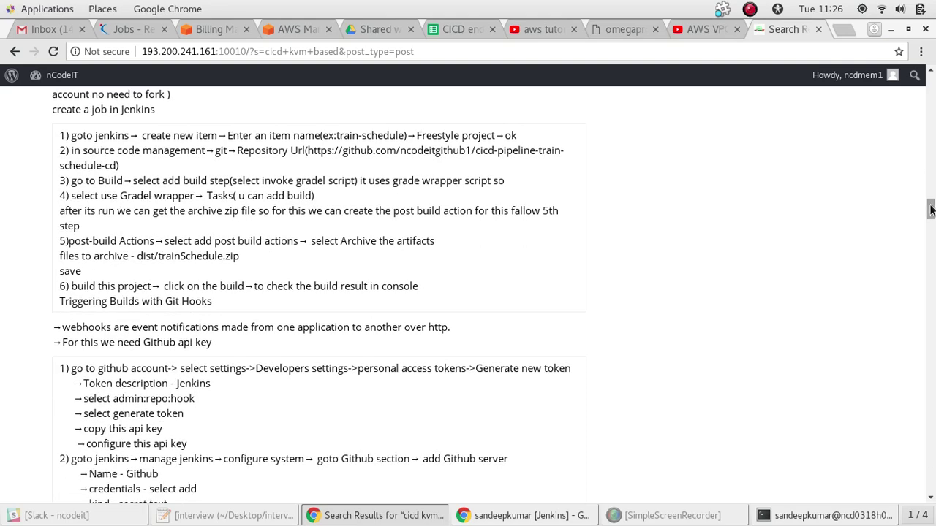
{"action": "left_click_drag", "start_coordinate": [930, 210], "coordinate": [932, 205]}
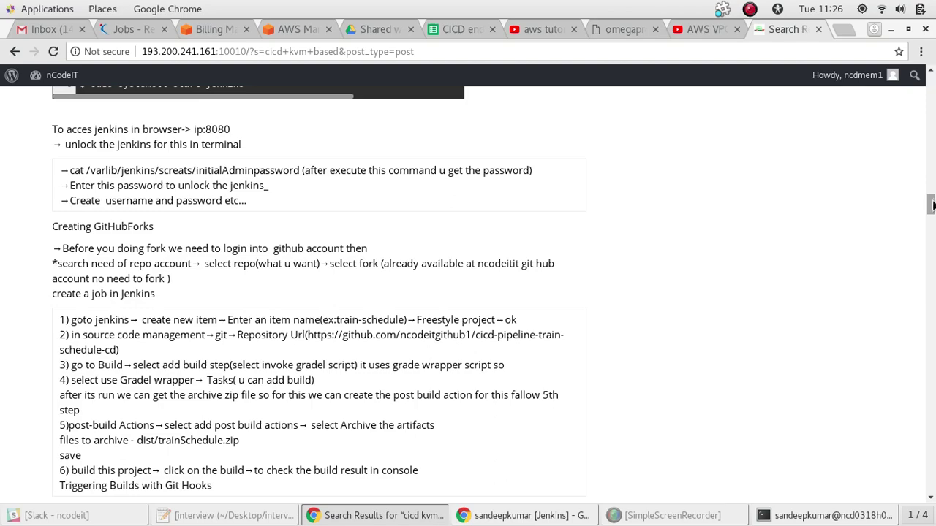
{"action": "mouse_move", "coordinate": [931, 205]}
{"action": "left_mouse_down"}
{"action": "mouse_move", "coordinate": [932, 233]}
{"action": "mouse_move", "coordinate": [932, 213]}
{"action": "left_mouse_up"}
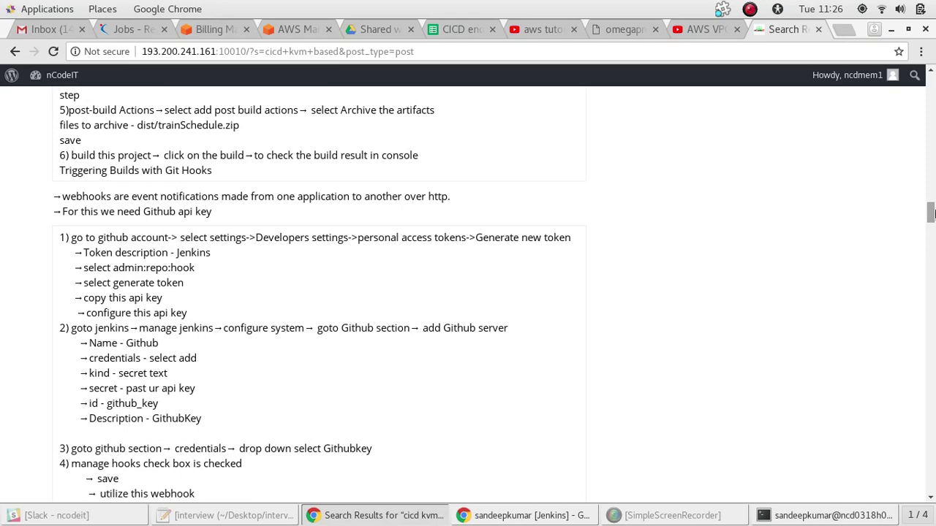
{"action": "left_click_drag", "start_coordinate": [932, 213], "coordinate": [931, 204]}
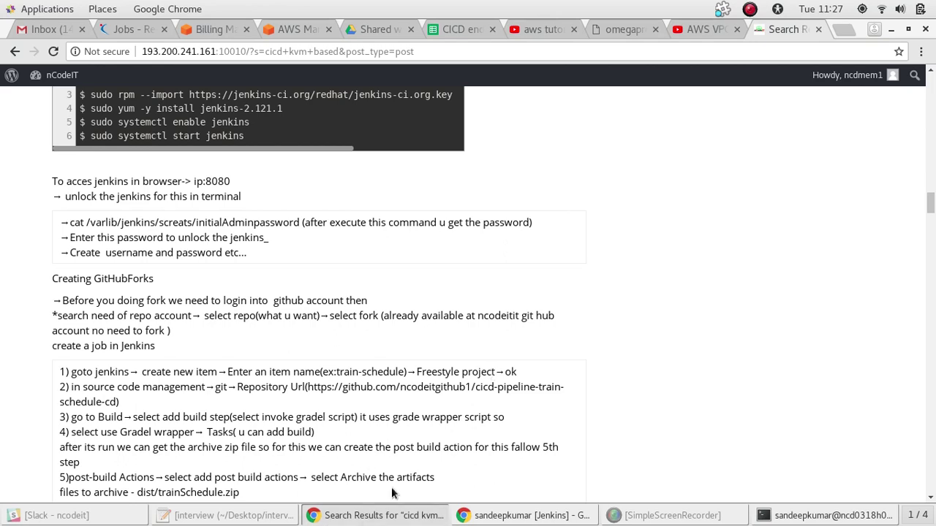
{"action": "left_click", "coordinate": [541, 515]}
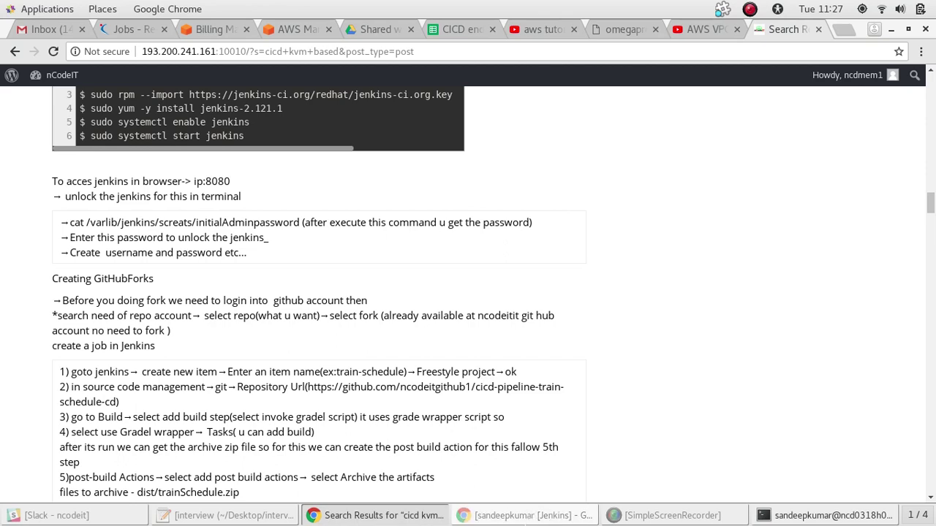
{"action": "left_click", "coordinate": [529, 516]}
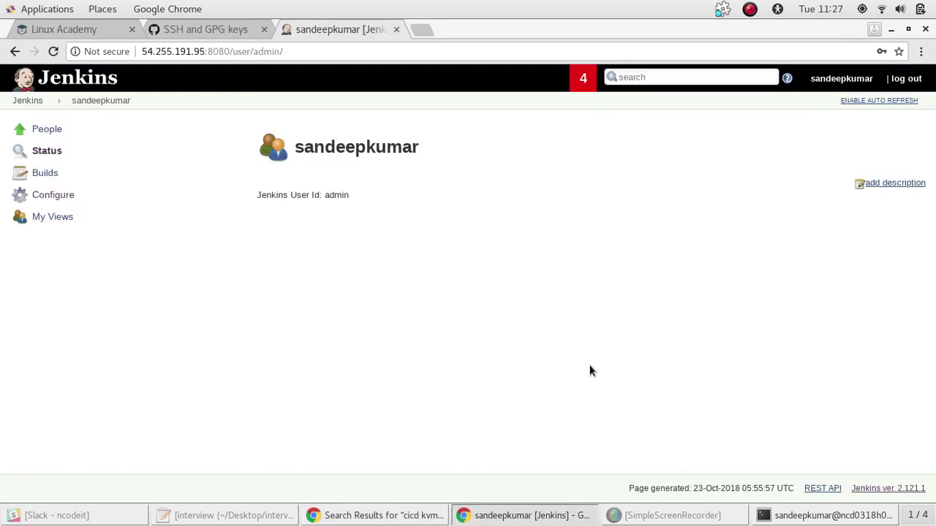
Create a Freestyle project named cicd1 from the New Item page
{"action": "left_click", "coordinate": [26, 100]}
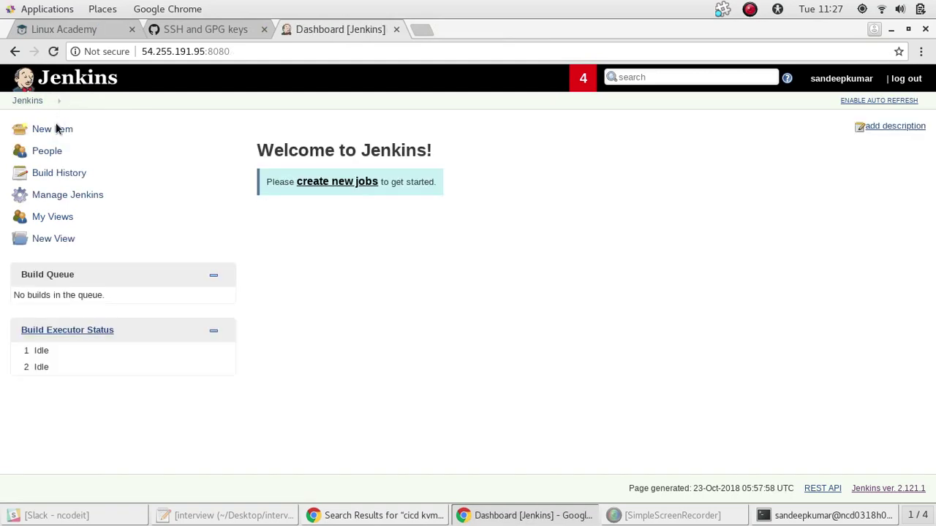
{"action": "left_click", "coordinate": [56, 128]}
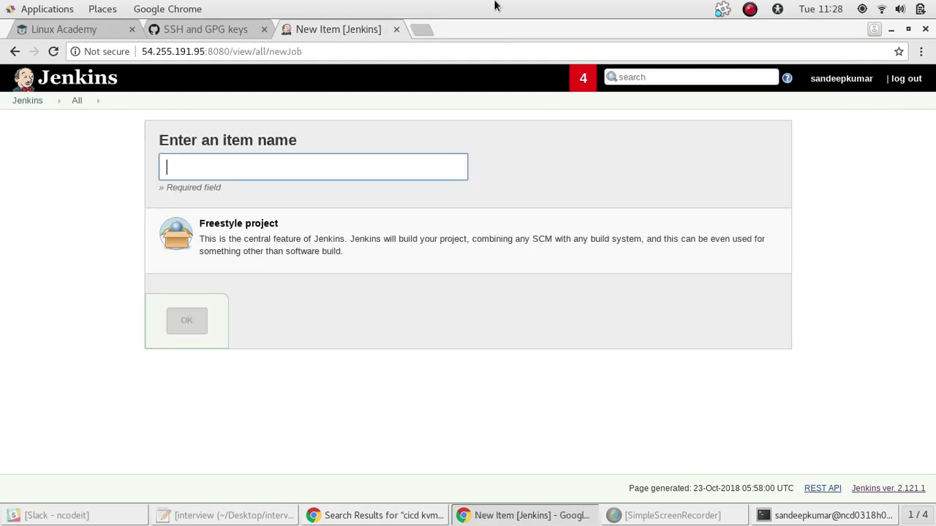
{"action": "left_click", "coordinate": [907, 29]}
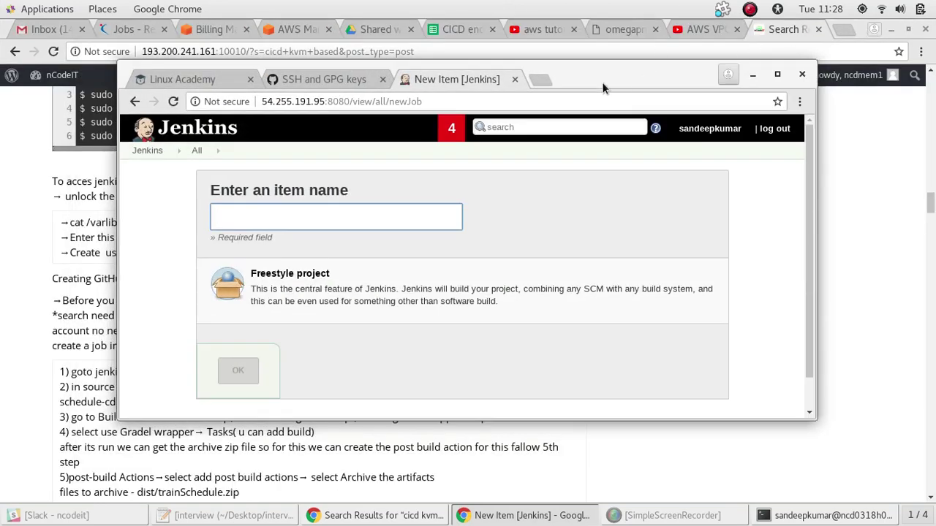
{"action": "left_click_drag", "start_coordinate": [615, 77], "coordinate": [765, 53]}
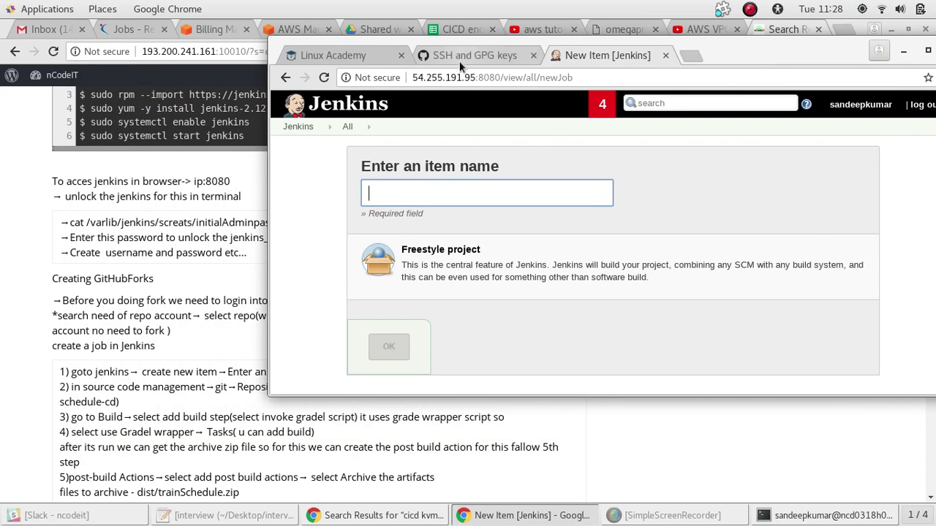
{"action": "left_click", "coordinate": [407, 184]}
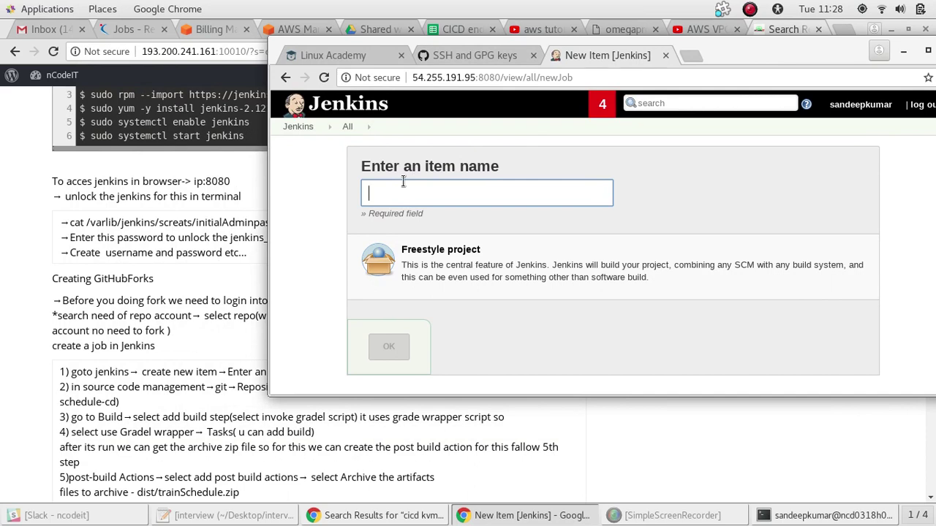
{"action": "type", "text": "cicd"}
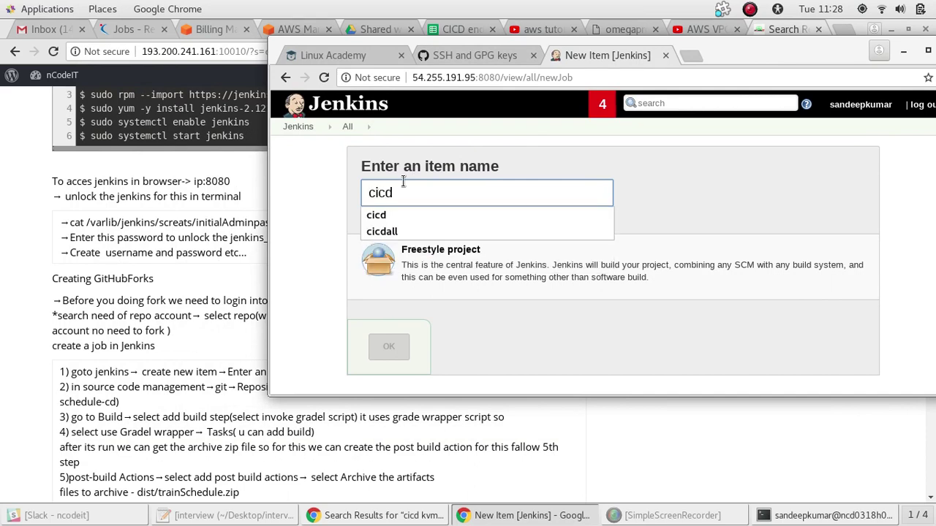
{"action": "type", "text": "1"}
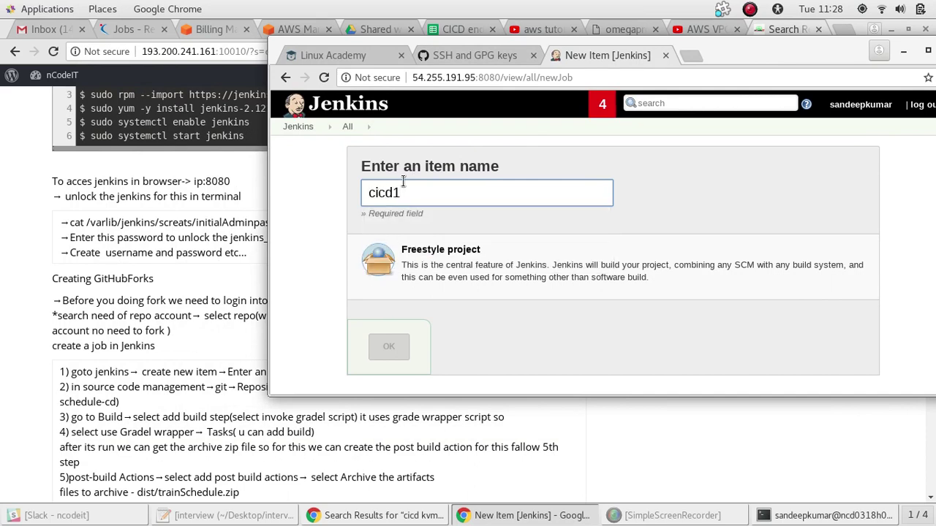
{"action": "left_click", "coordinate": [441, 251]}
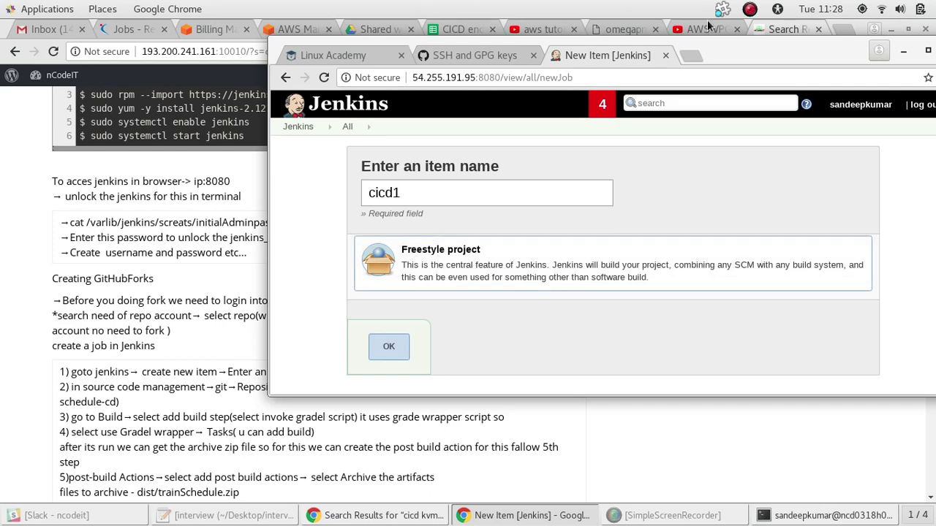
{"action": "left_click_drag", "start_coordinate": [711, 52], "coordinate": [661, 63]}
{"action": "left_click", "coordinate": [337, 355]}
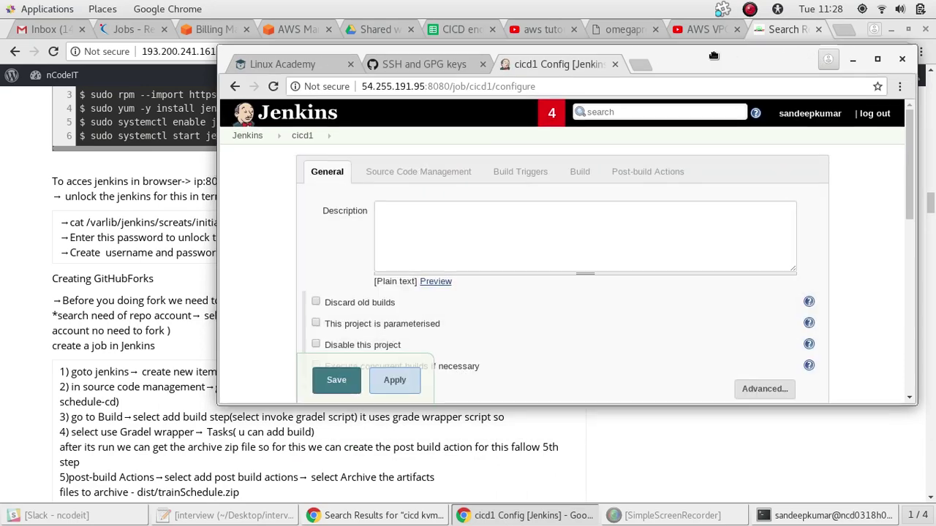
Show the cicd1 job's Source Code Management section (still None), checking the notes, then switch to GitHub's SSH keys page
{"action": "left_click_drag", "start_coordinate": [707, 68], "coordinate": [727, 29]}
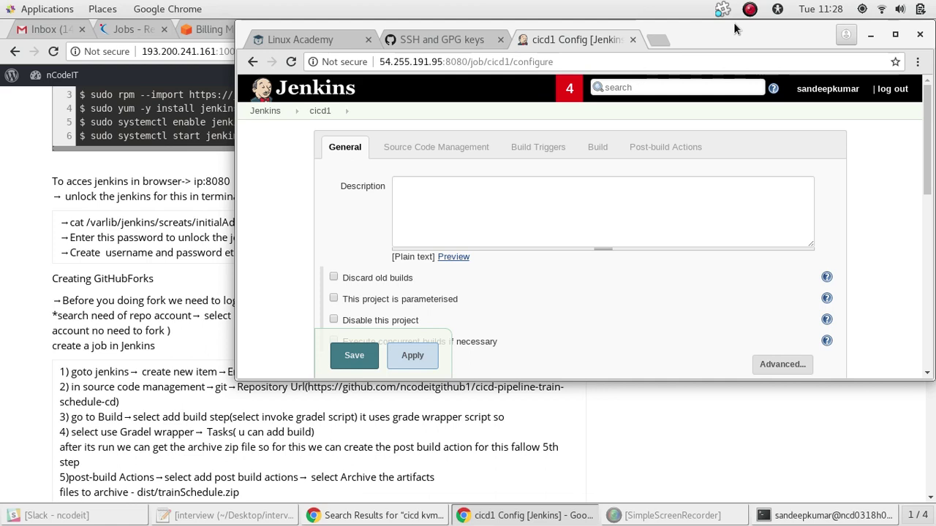
{"action": "left_click", "coordinate": [476, 146]}
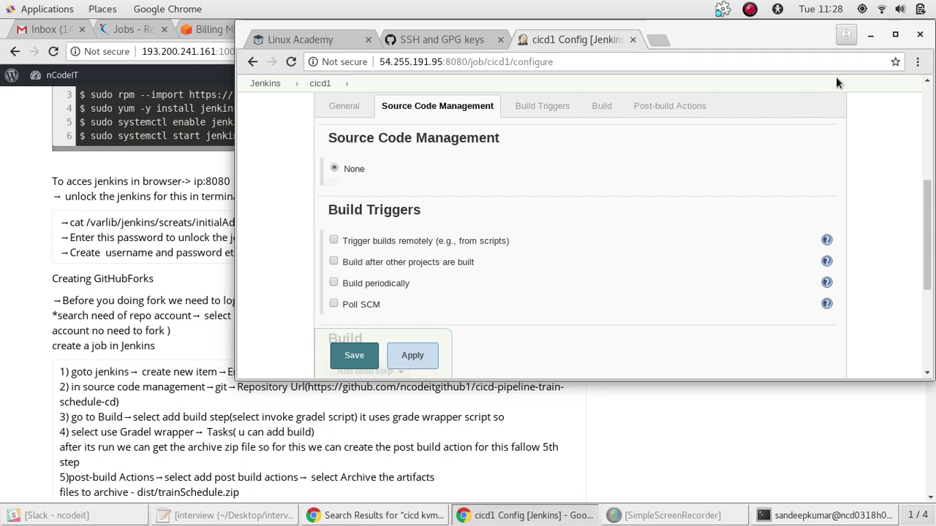
{"action": "left_click", "coordinate": [875, 38]}
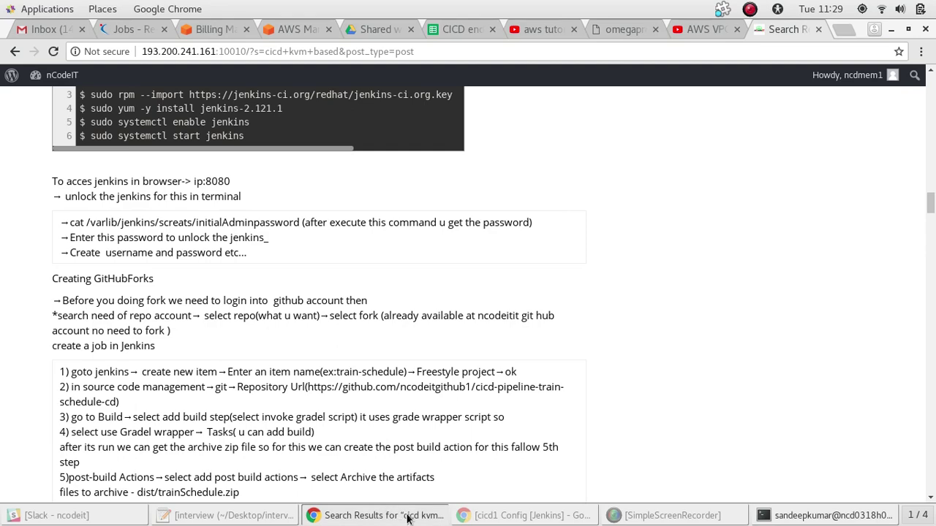
{"action": "left_click", "coordinate": [530, 515]}
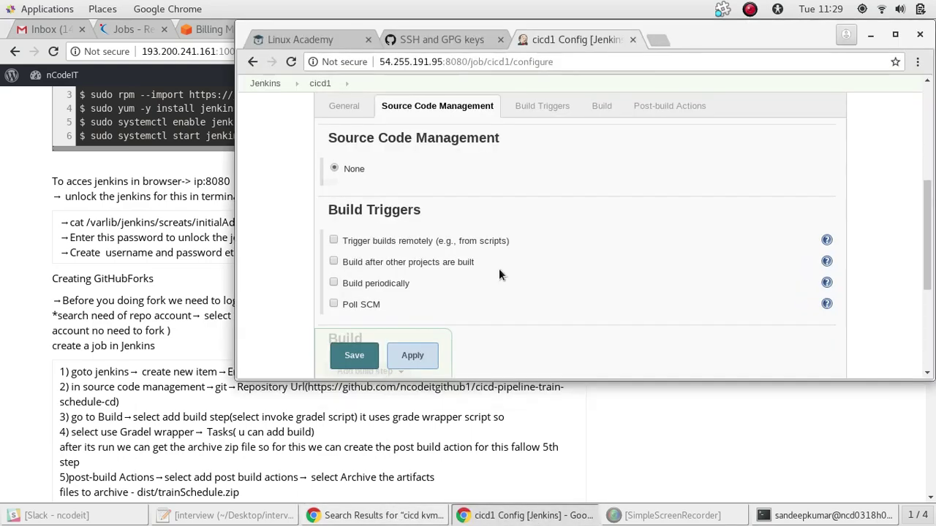
{"action": "left_click", "coordinate": [411, 36]}
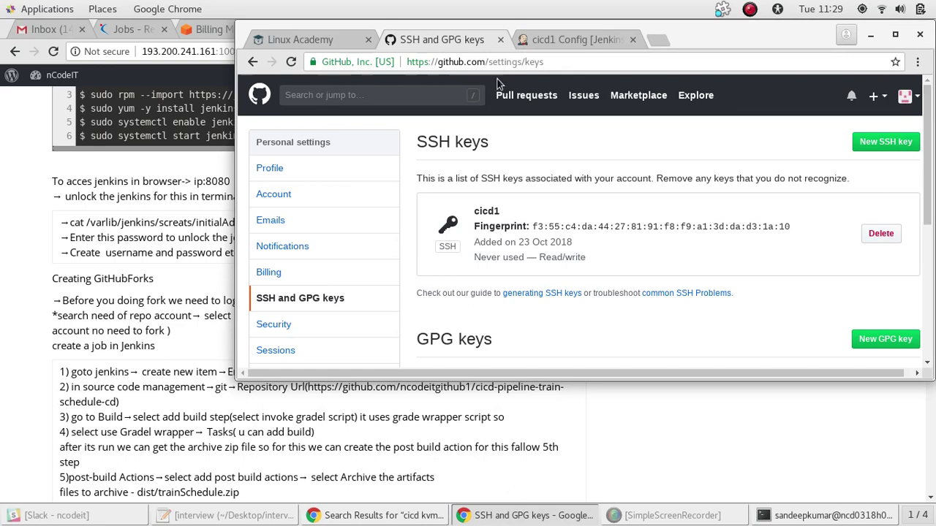
Go to your GitHub profile page from the avatar menu and view its popular repositories
{"action": "left_click", "coordinate": [907, 96]}
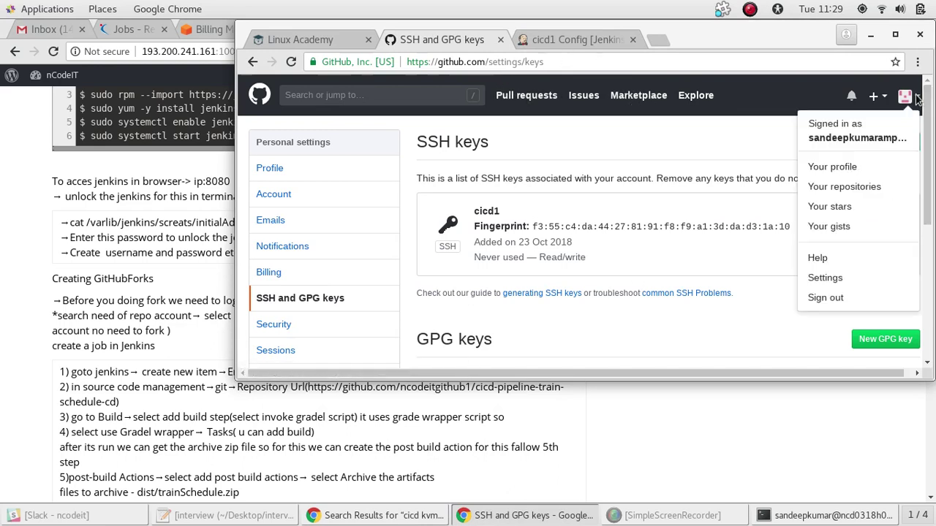
{"action": "left_click", "coordinate": [840, 167]}
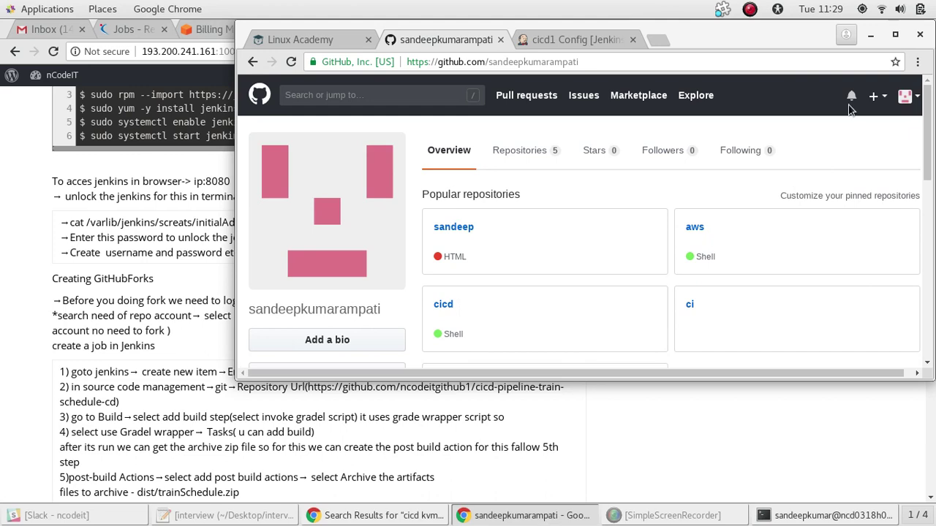
{"action": "scroll", "coordinate": [929, 109], "scroll_direction": "down", "scroll_amount": 2}
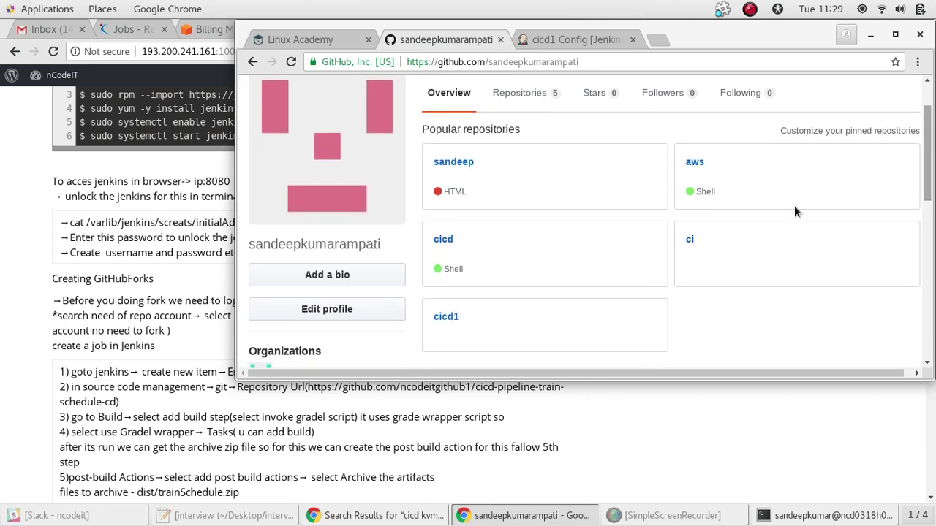
Open the cicd1 repository's quick-setup page and select its git init command
{"action": "left_click", "coordinate": [442, 318]}
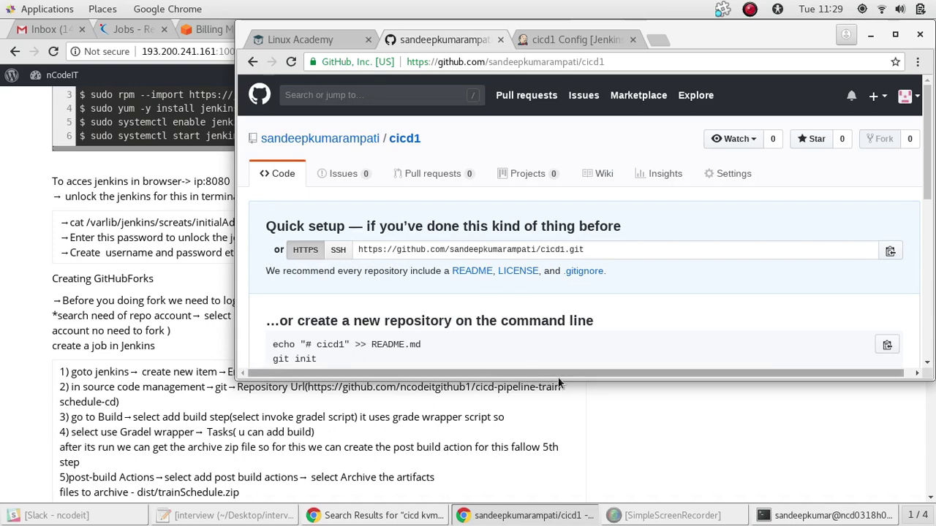
{"action": "left_click_drag", "start_coordinate": [558, 380], "coordinate": [570, 514]}
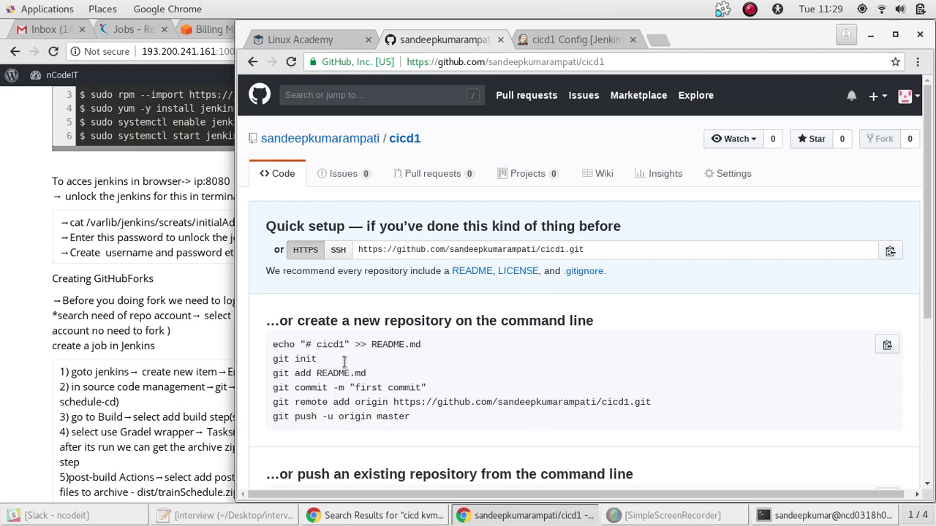
{"action": "left_click_drag", "start_coordinate": [317, 359], "coordinate": [270, 367]}
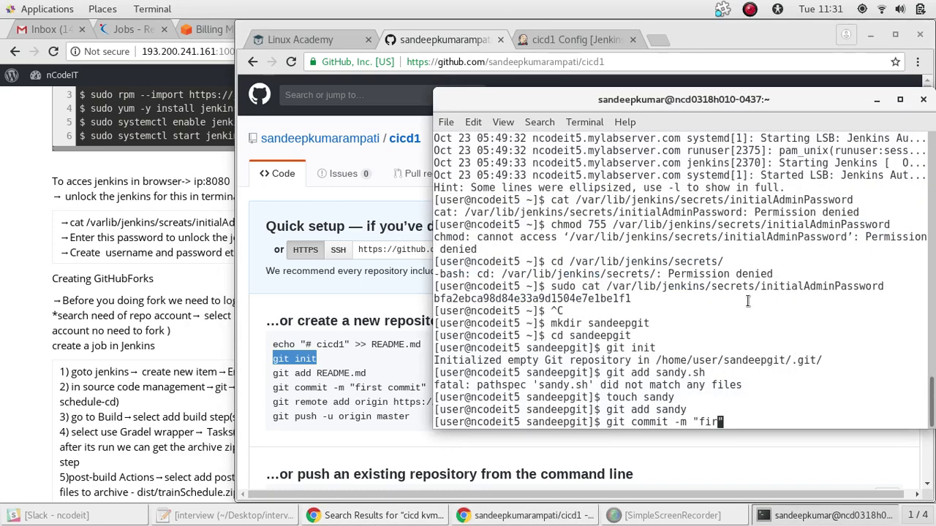
Run the "first" commit, then add the cicd1 GitHub repository as the origin remote
{"action": "type", "text": "st"}
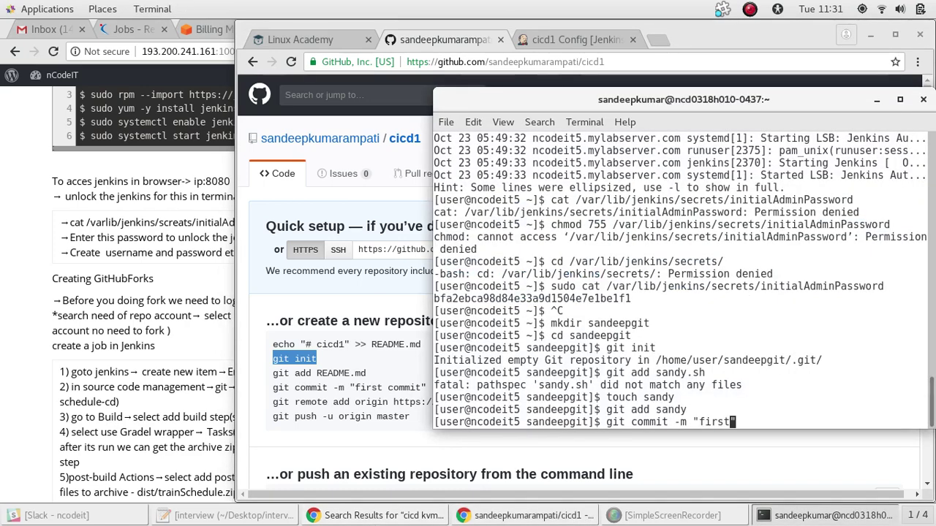
{"action": "type", "text": "\""}
{"action": "key", "text": "Return"}
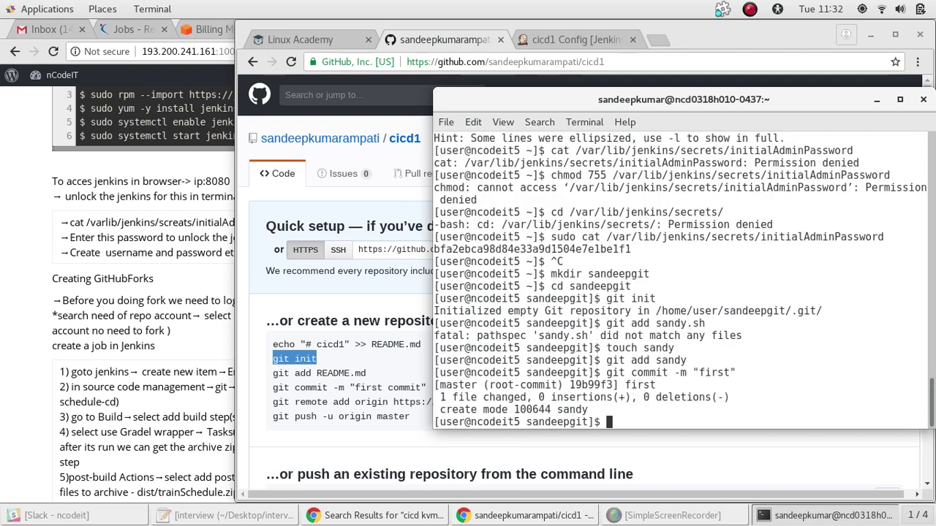
{"action": "type", "text": "git remo"}
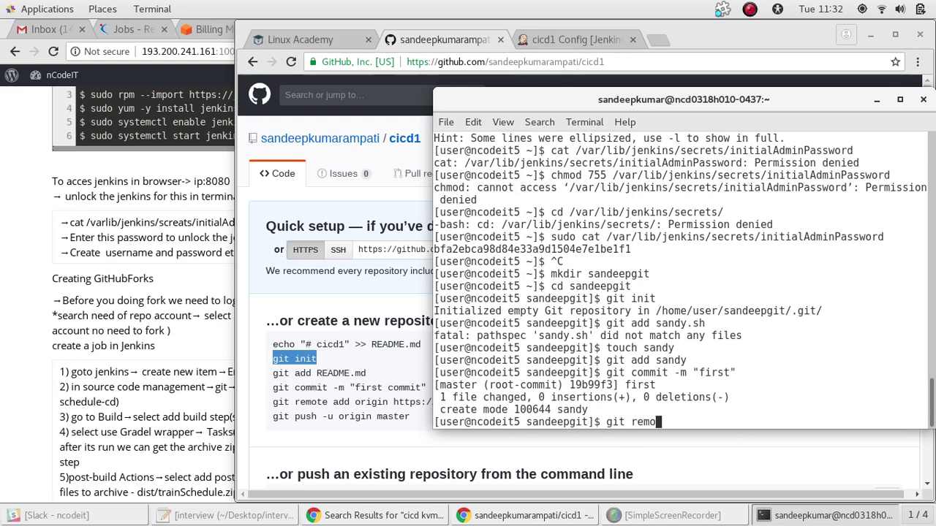
{"action": "triple_click", "coordinate": [404, 402]}
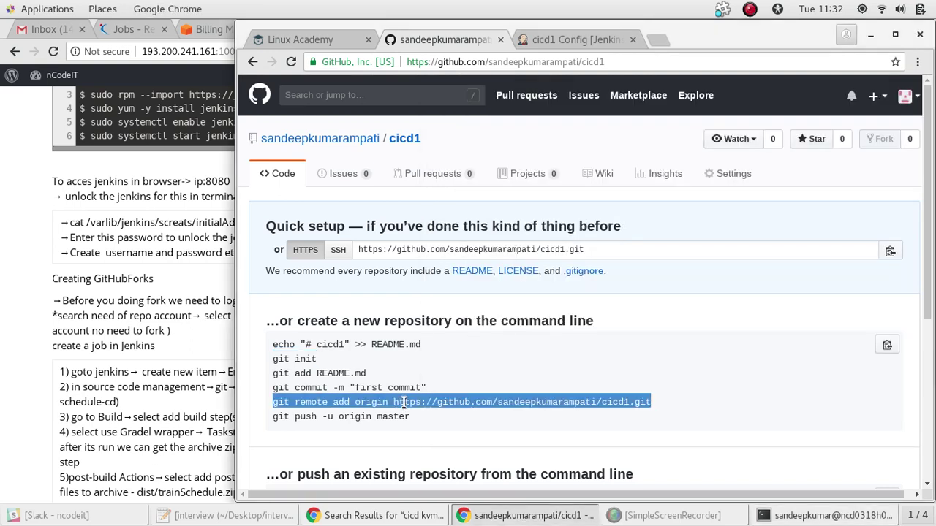
{"action": "key", "text": "alt+Tab"}
{"action": "key", "text": "BackSpace"}
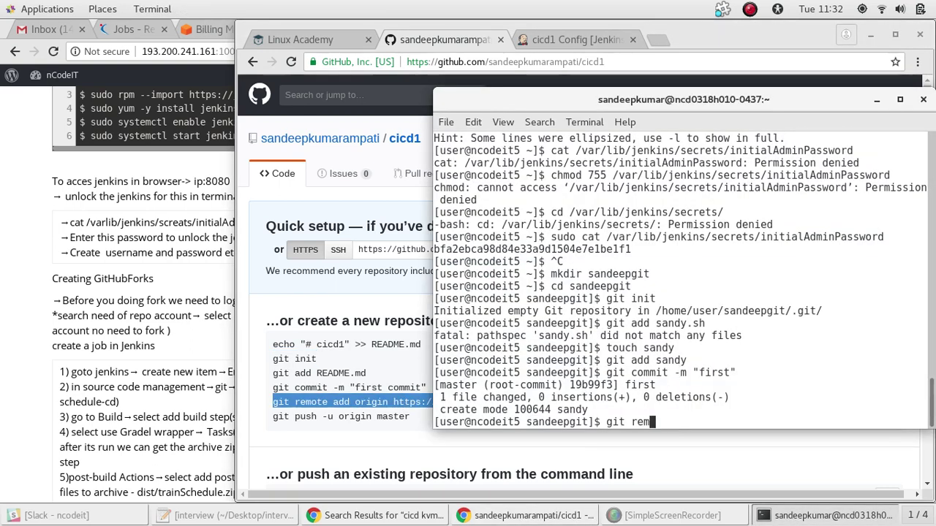
{"action": "key", "text": "BackSpace"}
{"action": "key", "text": "BackSpace"}
{"action": "key", "text": "BackSpace"}
{"action": "key", "text": "BackSpace"}
{"action": "key", "text": "BackSpace"}
{"action": "key", "text": "BackSpace"}
{"action": "key", "text": "BackSpace"}
{"action": "right_click", "coordinate": [630, 396]}
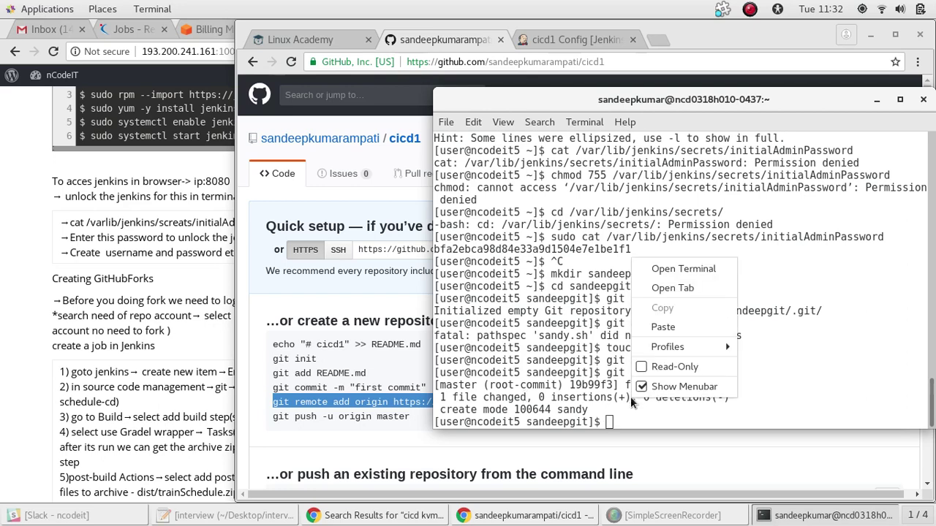
{"action": "left_click", "coordinate": [657, 326]}
{"action": "key", "text": "Return"}
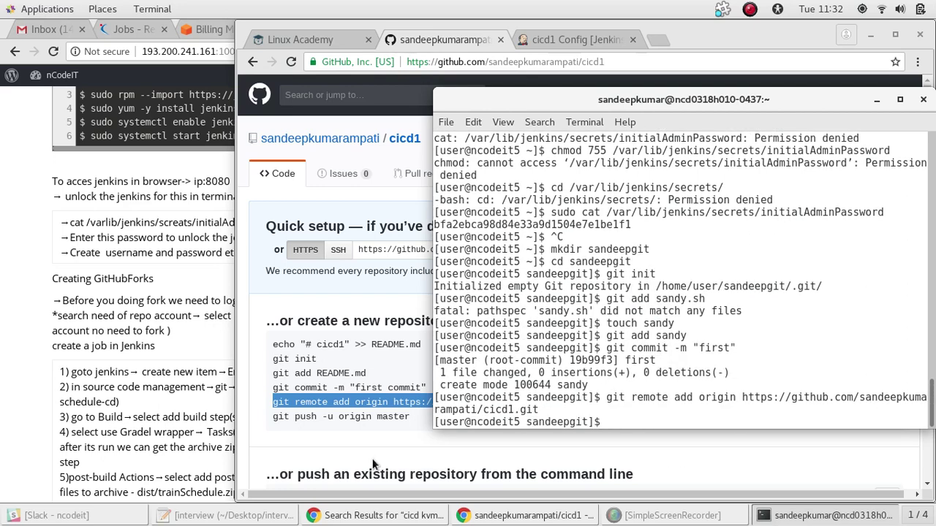
Run git push -u origin master with your GitHub username and password, then refresh the cicd1 page to confirm
{"action": "left_click_drag", "start_coordinate": [411, 416], "coordinate": [272, 416]}
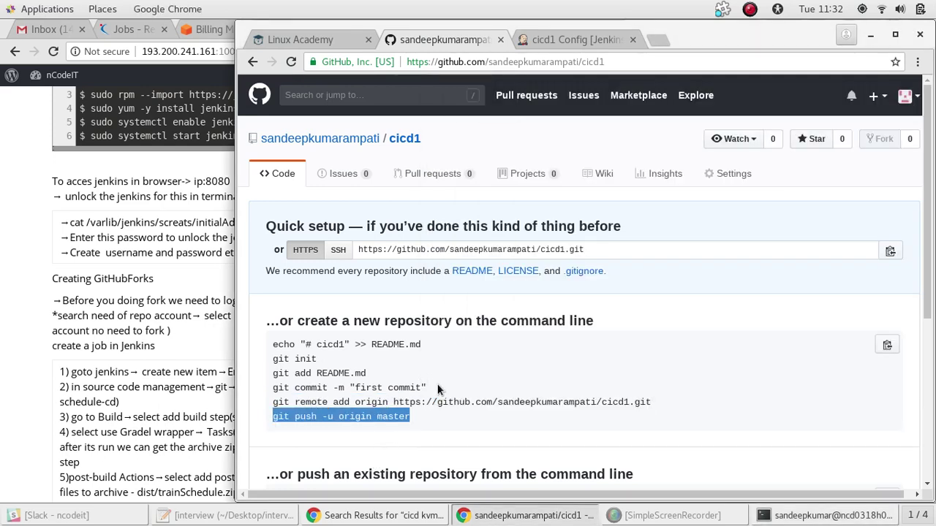
{"action": "key", "text": "alt+Tab"}
{"action": "right_click", "coordinate": [740, 270]}
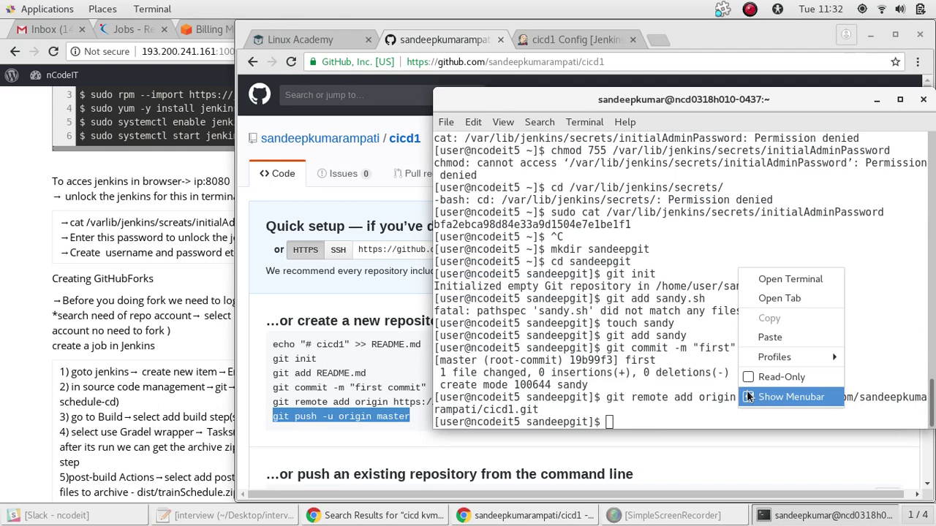
{"action": "left_click", "coordinate": [764, 337]}
{"action": "key", "text": "Return"}
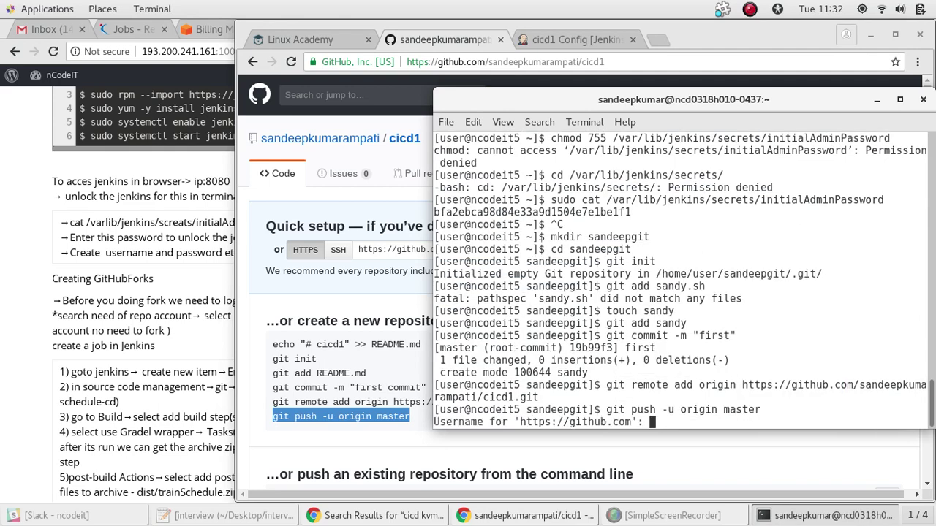
{"action": "type", "text": "sandeepkumar"}
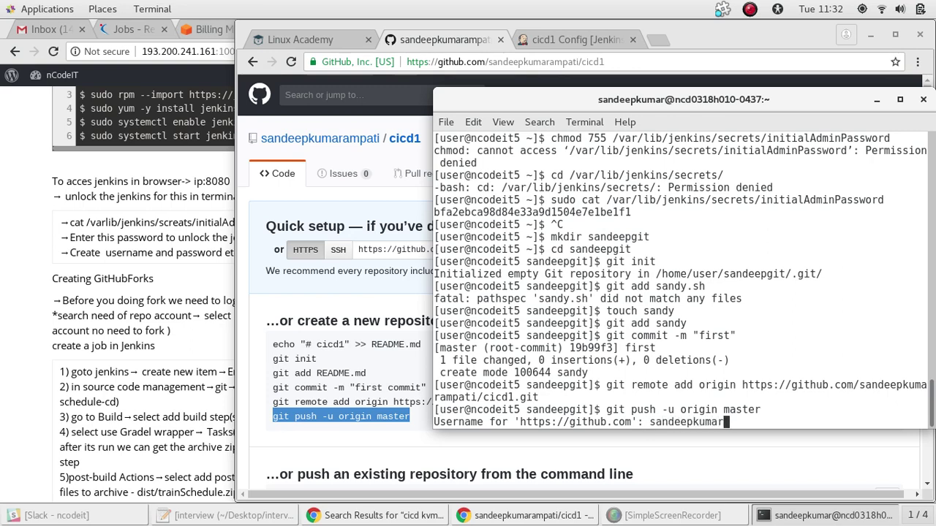
{"action": "type", "text": "ampati"}
{"action": "key", "text": "Return"}
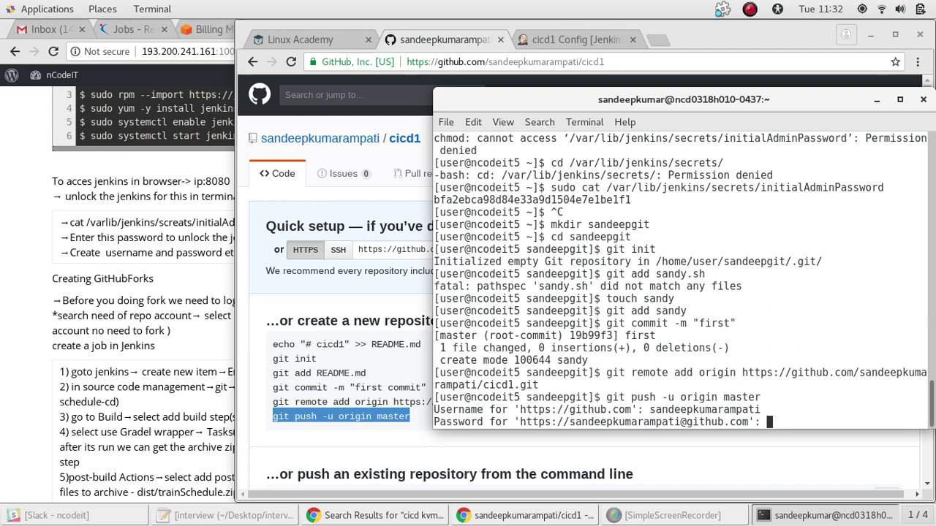
{"action": "key", "text": "Return"}
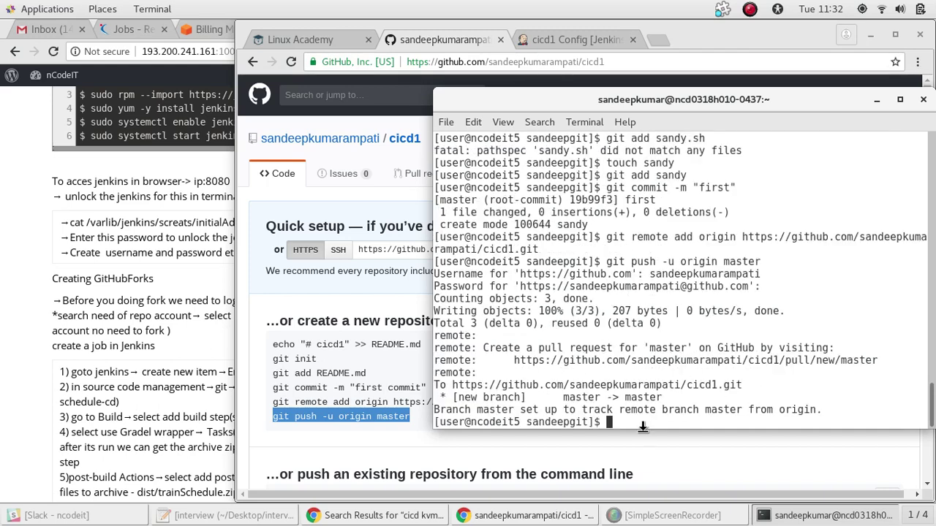
{"action": "left_click", "coordinate": [552, 441]}
{"action": "left_click", "coordinate": [292, 62]}
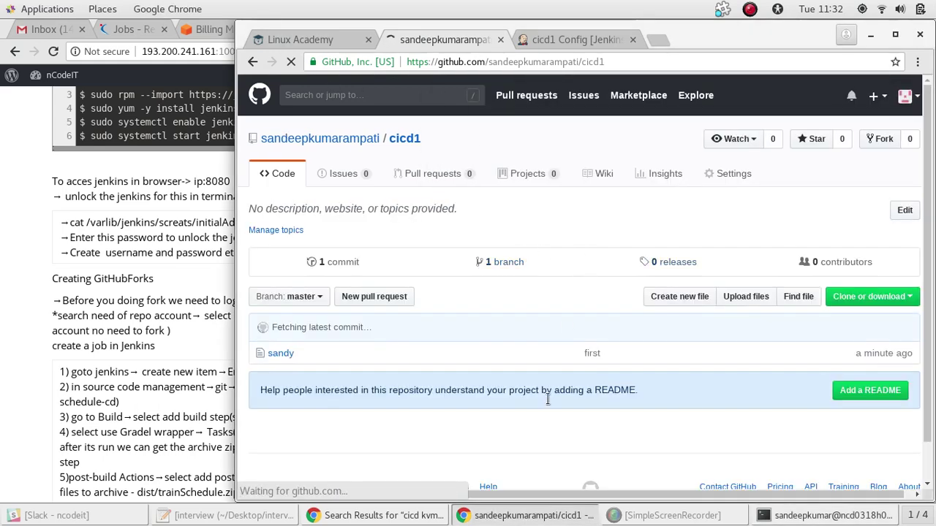
{"action": "left_click", "coordinate": [870, 35]}
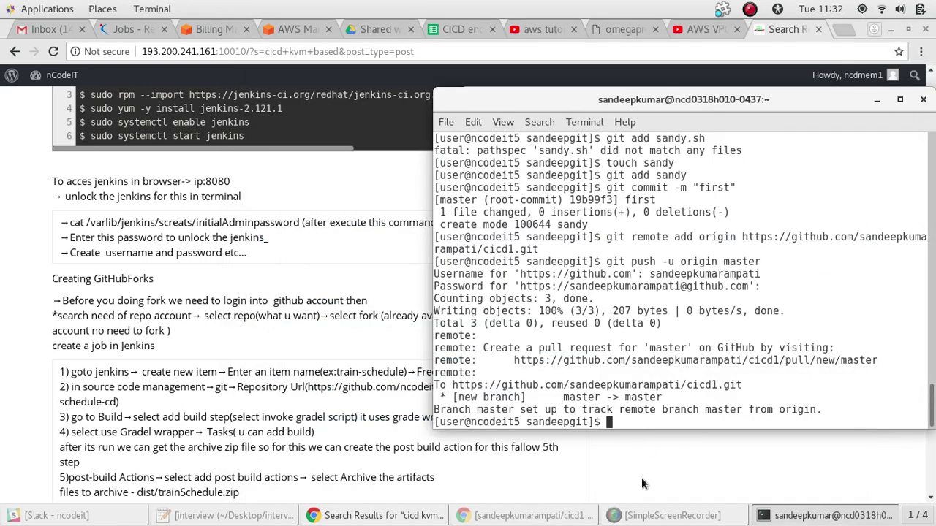
Copy the train-schedule repository URL from the git clone line in the notes
{"action": "left_click", "coordinate": [690, 480]}
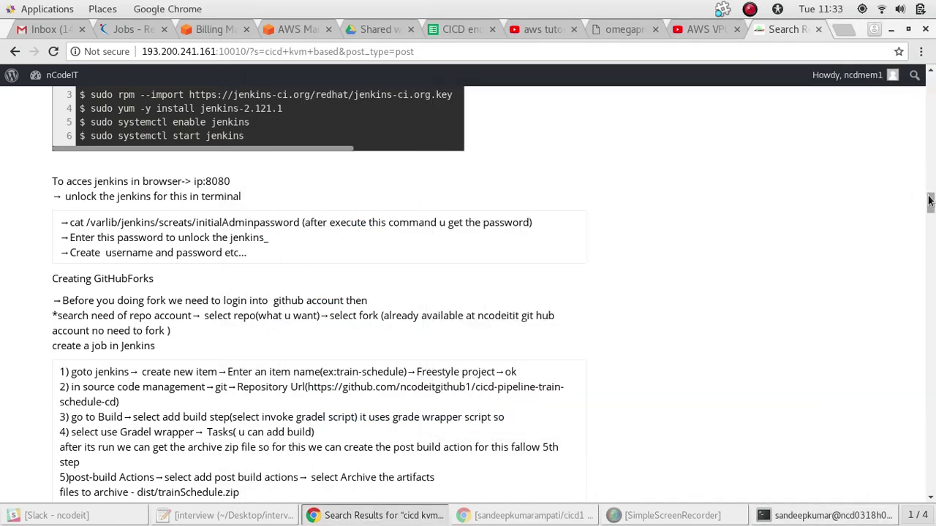
{"action": "left_click_drag", "start_coordinate": [929, 201], "coordinate": [932, 150]}
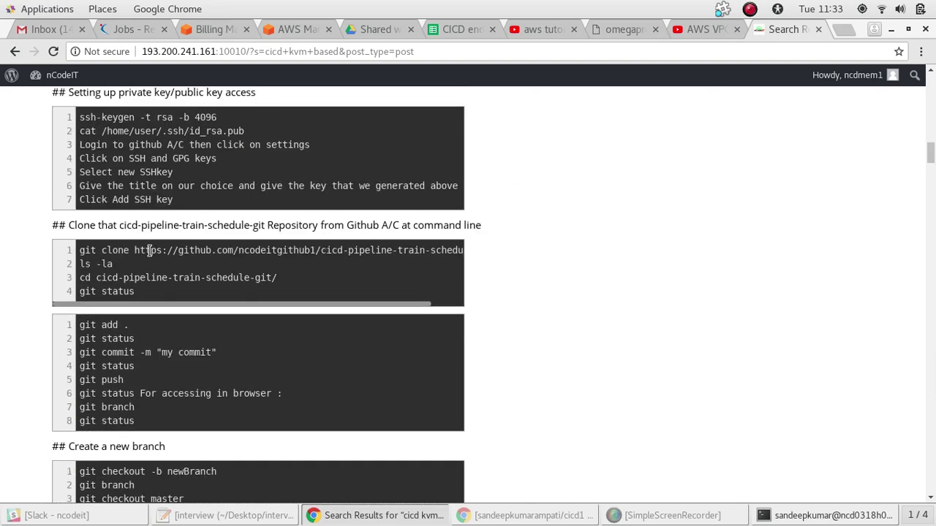
{"action": "mouse_move", "coordinate": [134, 250]}
{"action": "left_mouse_down"}
{"action": "mouse_move", "coordinate": [414, 242]}
{"action": "mouse_move", "coordinate": [466, 251]}
{"action": "mouse_move", "coordinate": [103, 292]}
{"action": "mouse_move", "coordinate": [461, 251]}
{"action": "mouse_move", "coordinate": [55, 251]}
{"action": "mouse_move", "coordinate": [462, 253]}
{"action": "left_mouse_up"}
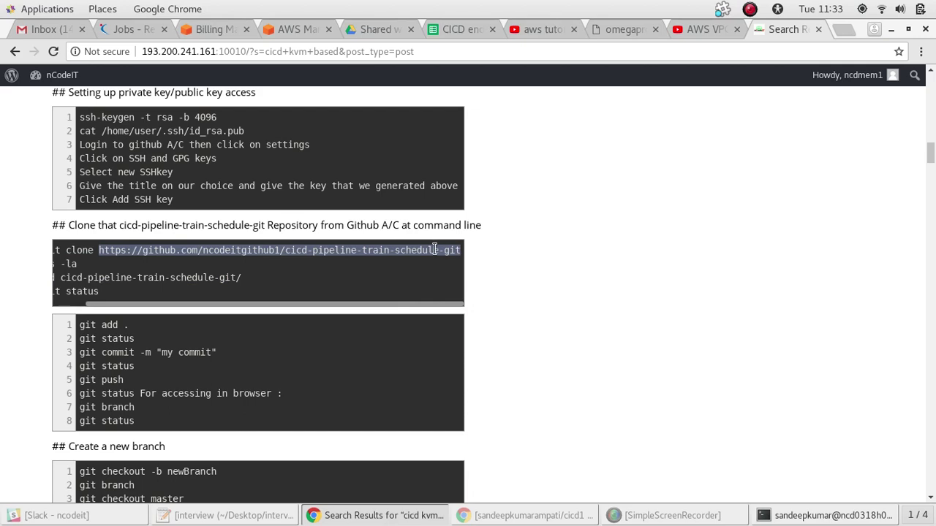
{"action": "right_click", "coordinate": [435, 250]}
{"action": "left_click", "coordinate": [445, 268]}
{"action": "mouse_move", "coordinate": [933, 173]}
{"action": "left_mouse_down"}
{"action": "mouse_move", "coordinate": [932, 228]}
{"action": "mouse_move", "coordinate": [932, 205]}
{"action": "left_mouse_up"}
{"action": "scroll", "coordinate": [931, 199], "scroll_direction": "up", "scroll_amount": 3}
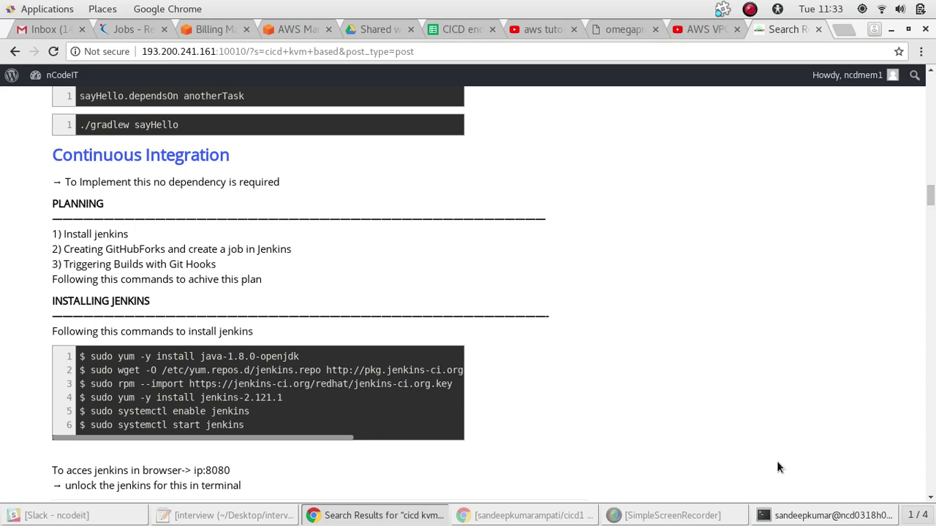
{"action": "left_click", "coordinate": [787, 517]}
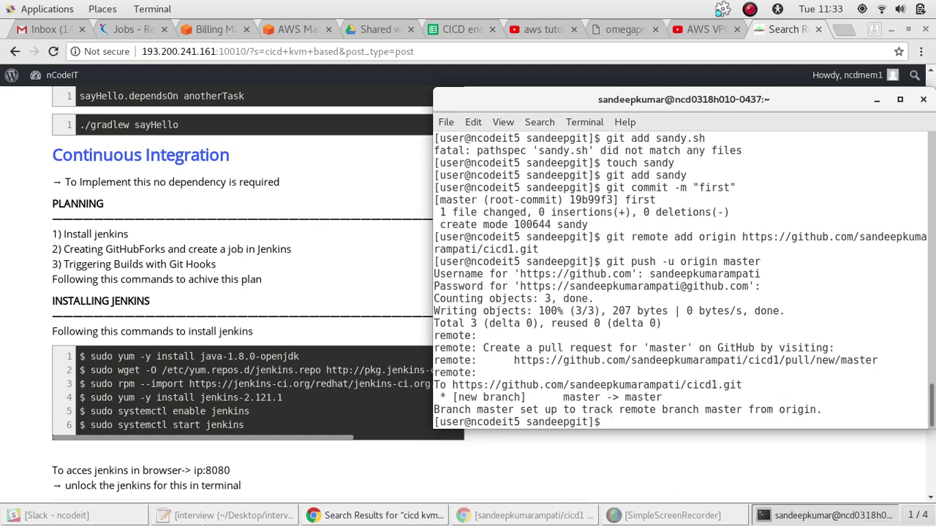
{"action": "left_click", "coordinate": [428, 510]}
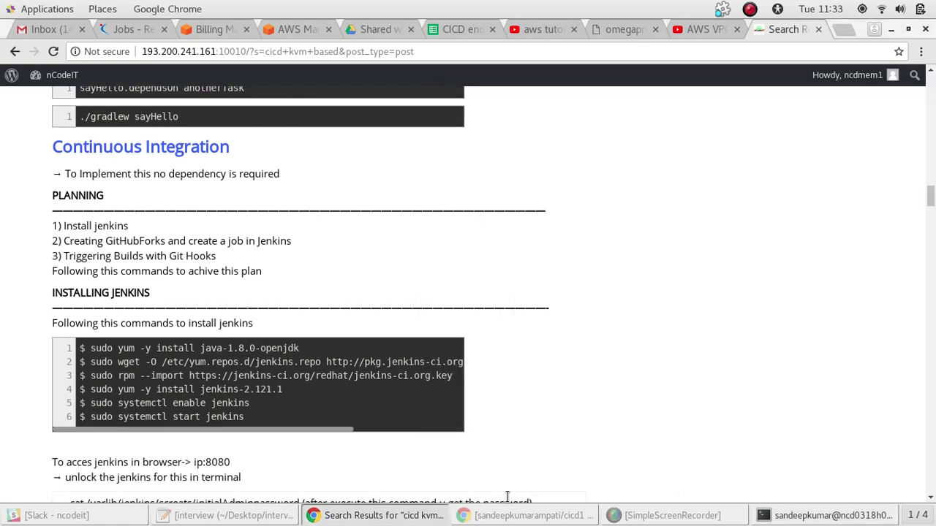
{"action": "scroll", "coordinate": [505, 483], "scroll_direction": "down", "scroll_amount": 4}
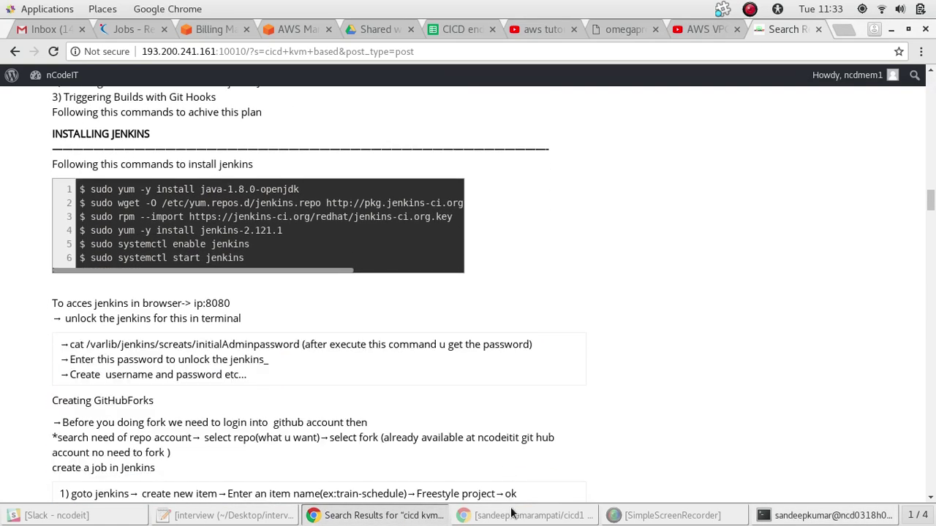
Open the copied cicd-pipeline-train-schedule-git URL in a new tab and fork it into your account
{"action": "left_click", "coordinate": [528, 516]}
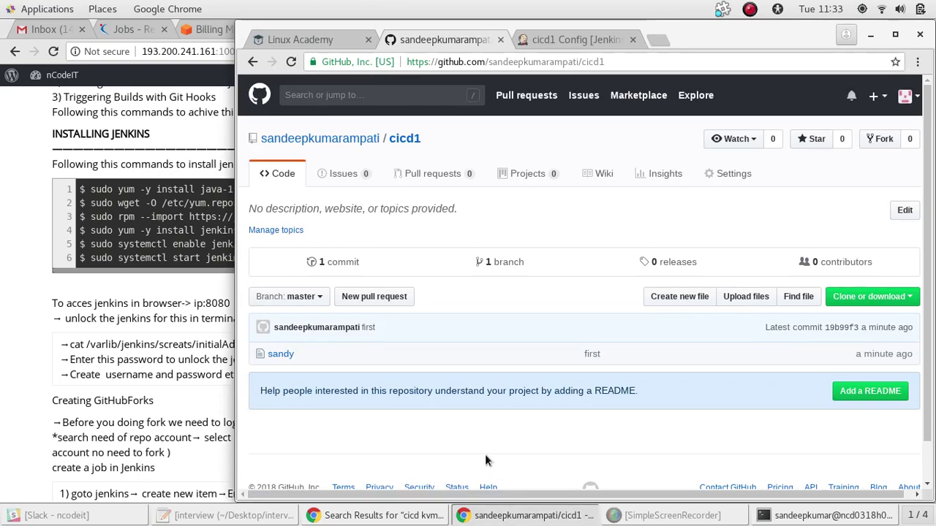
{"action": "double_click", "coordinate": [638, 23]}
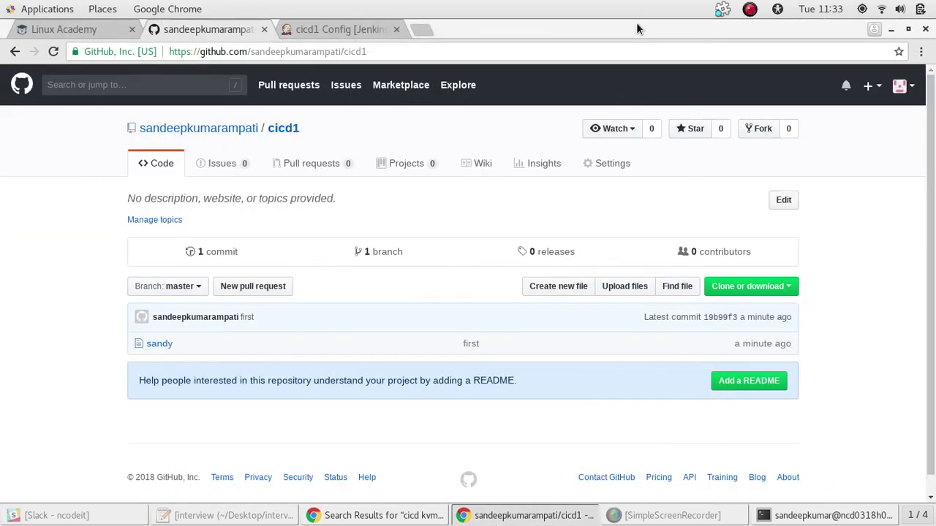
{"action": "left_click", "coordinate": [418, 30]}
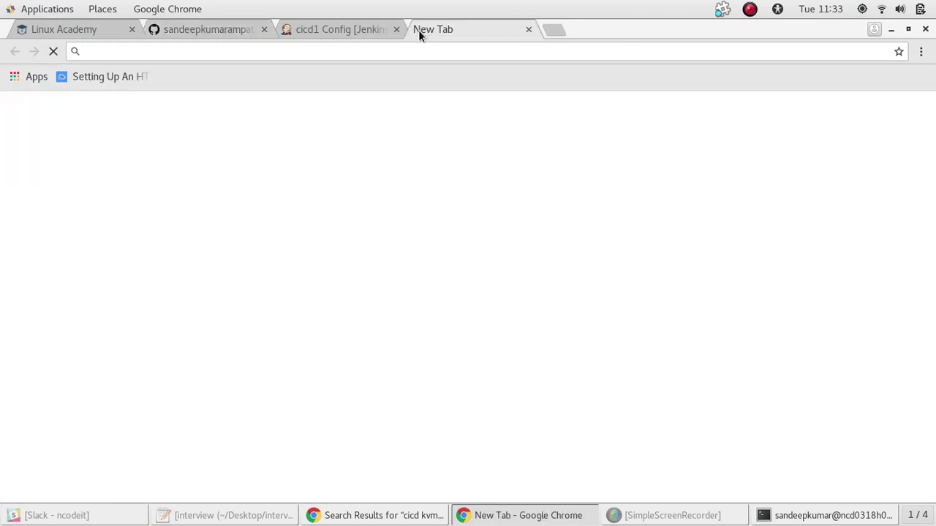
{"action": "key", "text": "ctrl+v"}
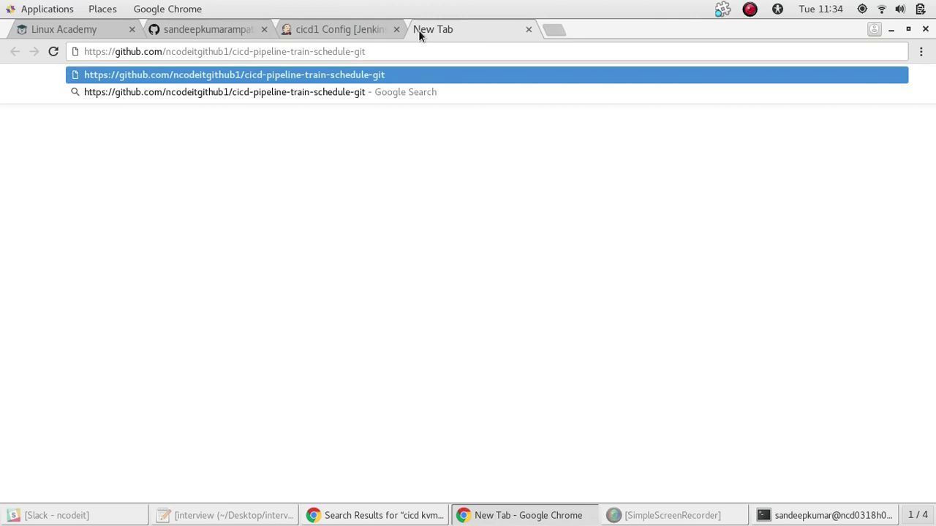
{"action": "key", "text": "Return"}
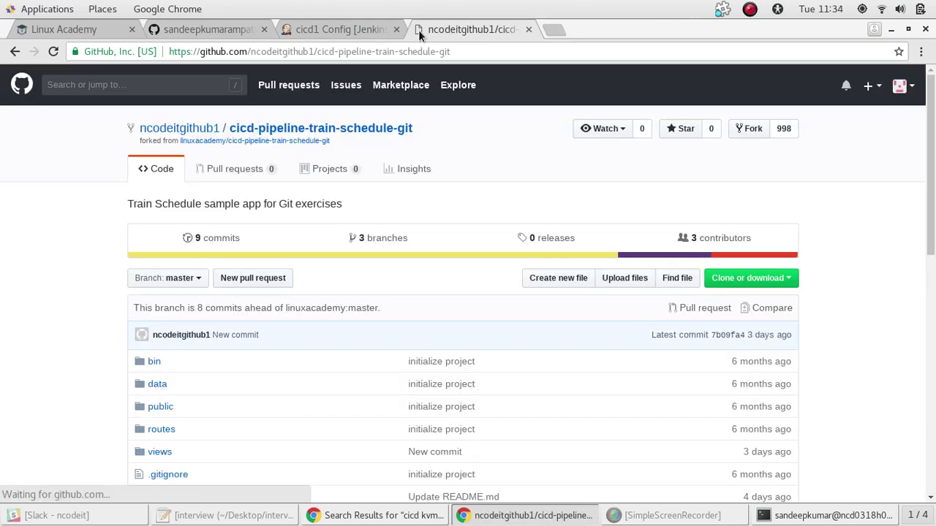
{"action": "left_click", "coordinate": [752, 128]}
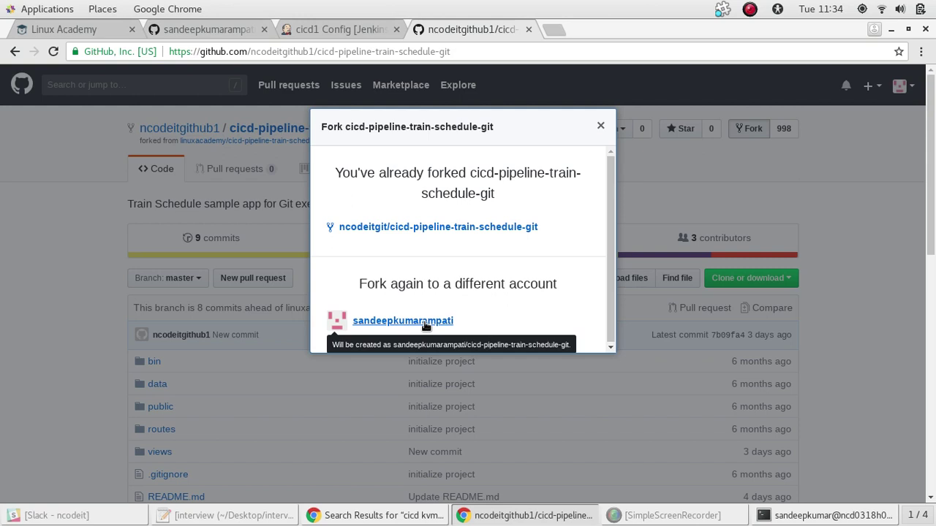
{"action": "left_click", "coordinate": [424, 322]}
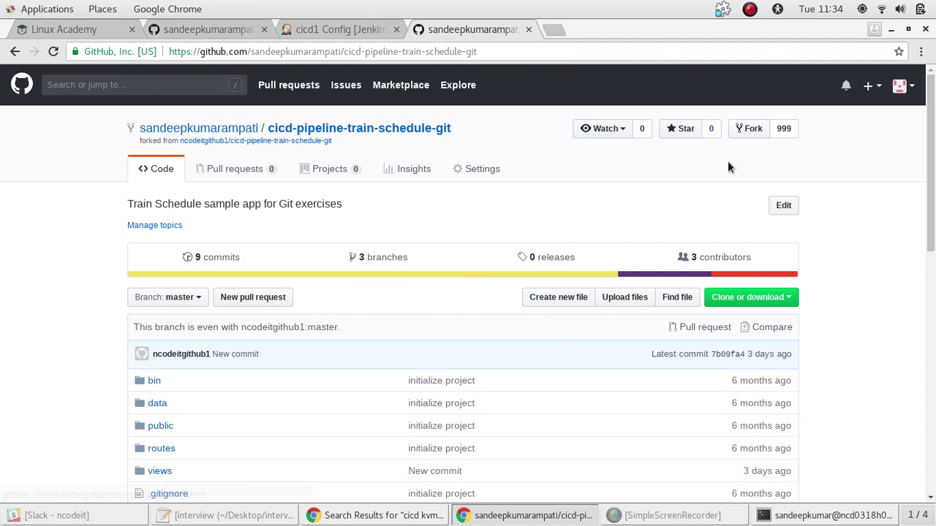
Reload the cicd1 repository page, then switch to the forked train-schedule repository
{"action": "left_click_drag", "start_coordinate": [931, 132], "coordinate": [933, 232]}
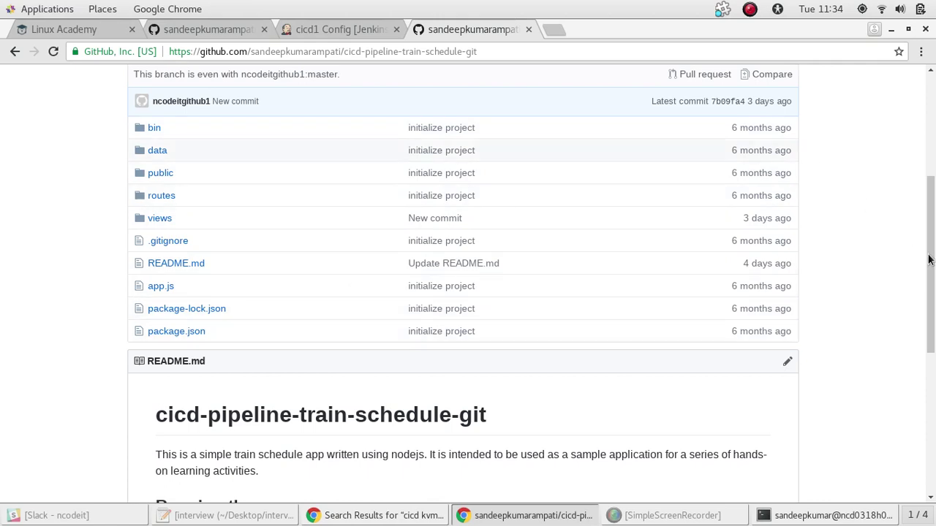
{"action": "scroll", "coordinate": [931, 188], "scroll_direction": "up", "scroll_amount": 3}
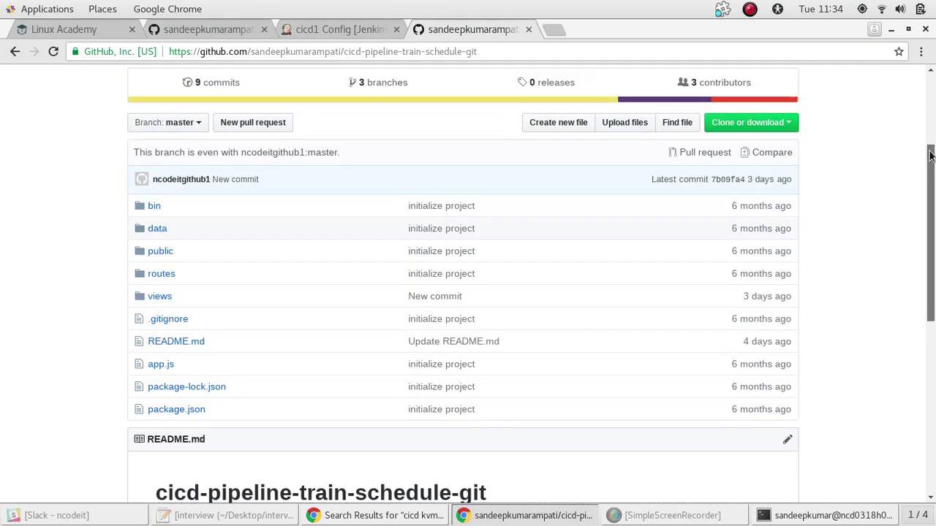
{"action": "left_click", "coordinate": [289, 29]}
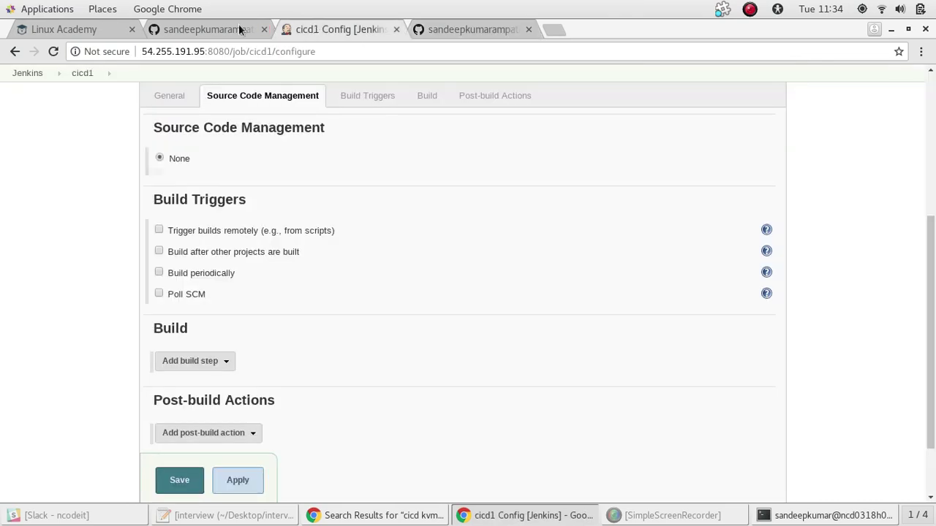
{"action": "left_click", "coordinate": [213, 29]}
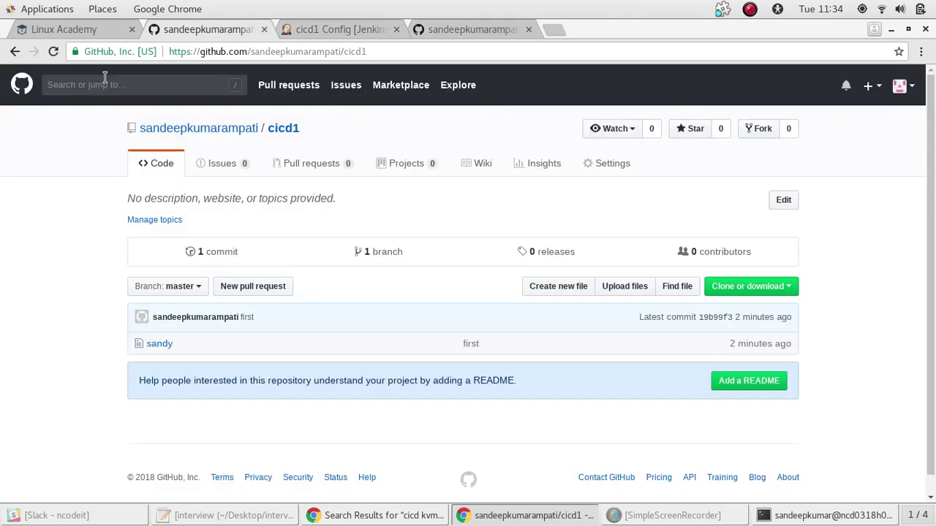
{"action": "left_click", "coordinate": [54, 52]}
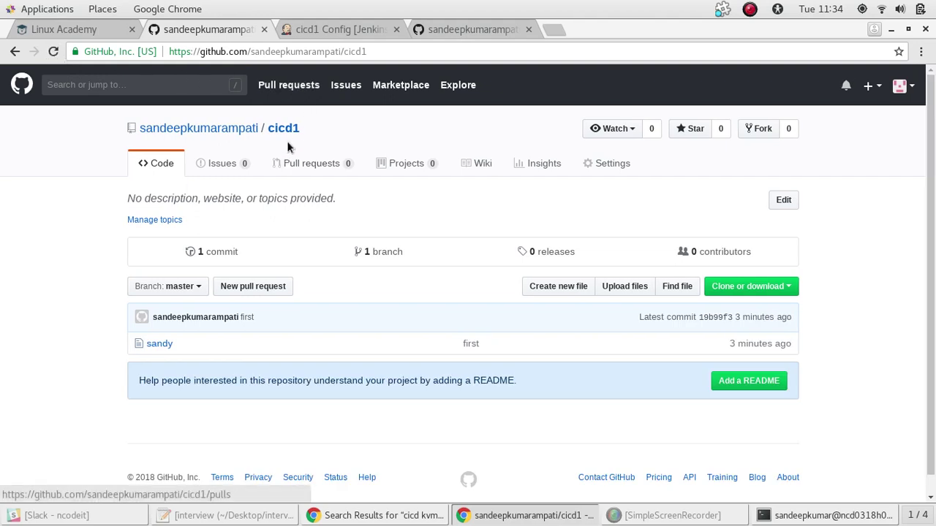
{"action": "left_click", "coordinate": [447, 28]}
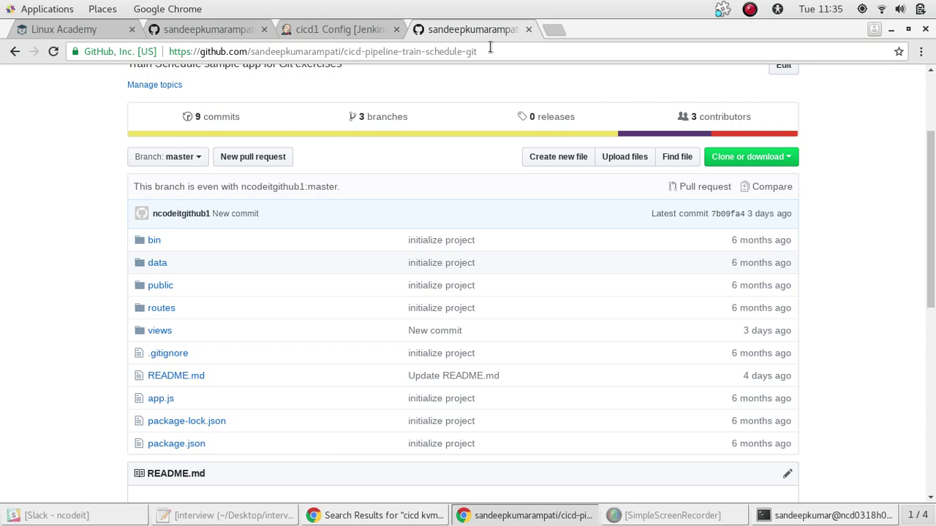
Copy the fork's HTTPS clone URL from Clone or download and return to the notes window
{"action": "left_click", "coordinate": [490, 47]}
{"action": "key", "text": "ctrl+a"}
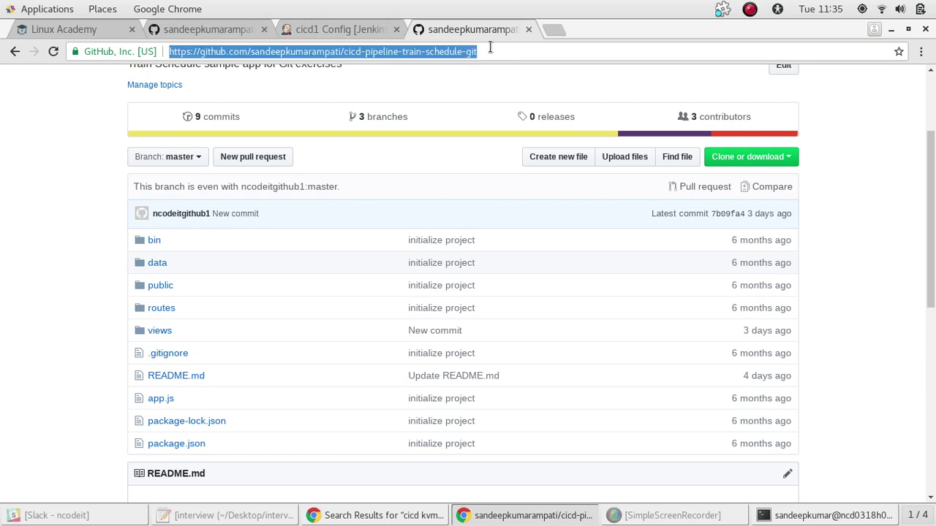
{"action": "left_click", "coordinate": [760, 158]}
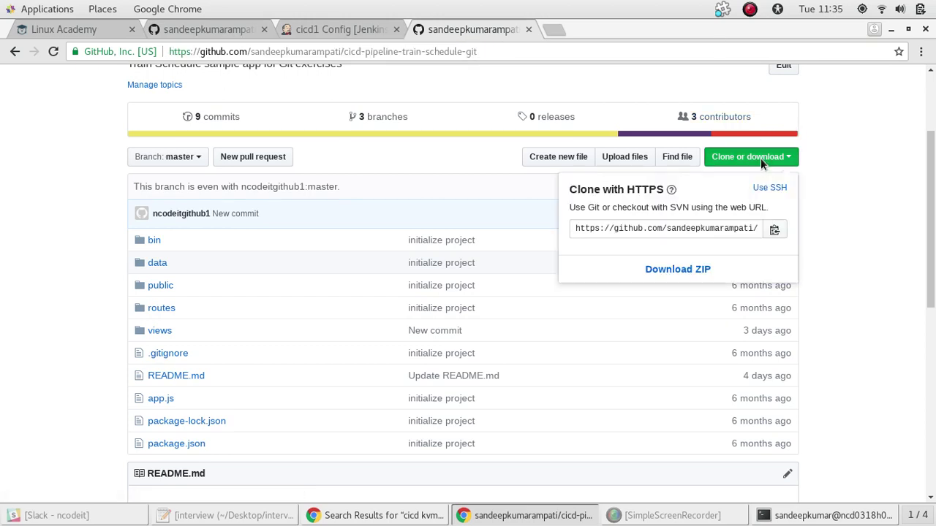
{"action": "left_click", "coordinate": [671, 227]}
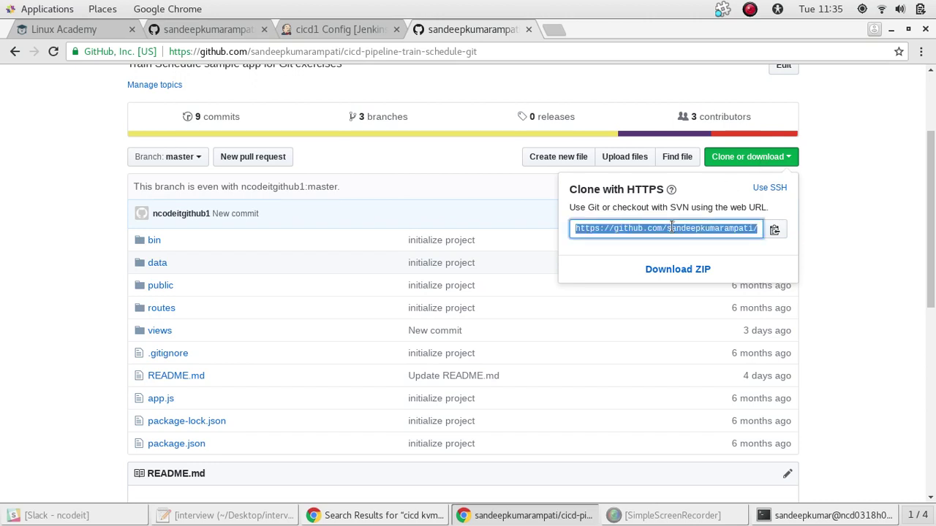
{"action": "left_click", "coordinate": [392, 80]}
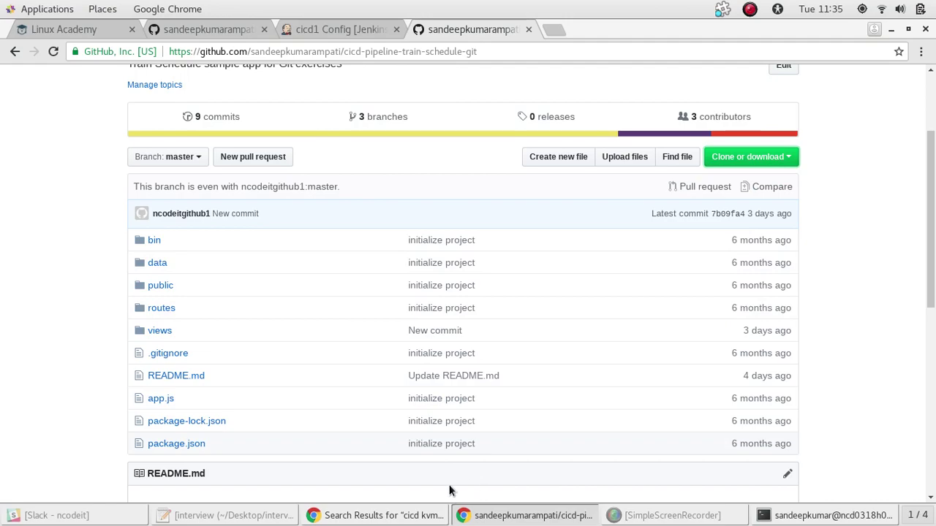
{"action": "left_click", "coordinate": [421, 516]}
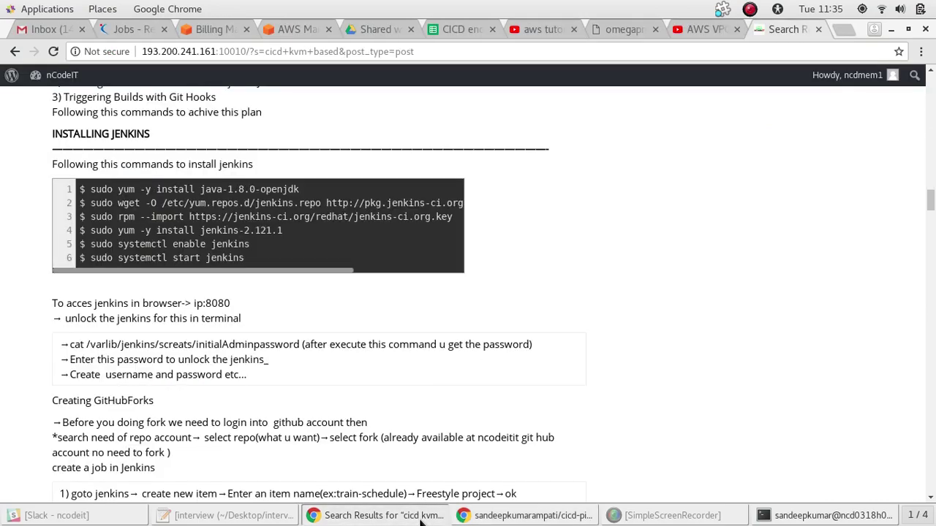
Scroll the notes to the Triggering Builds with Git Hooks webhook steps, then bring GitHub forward
{"action": "left_click_drag", "start_coordinate": [931, 207], "coordinate": [933, 228]}
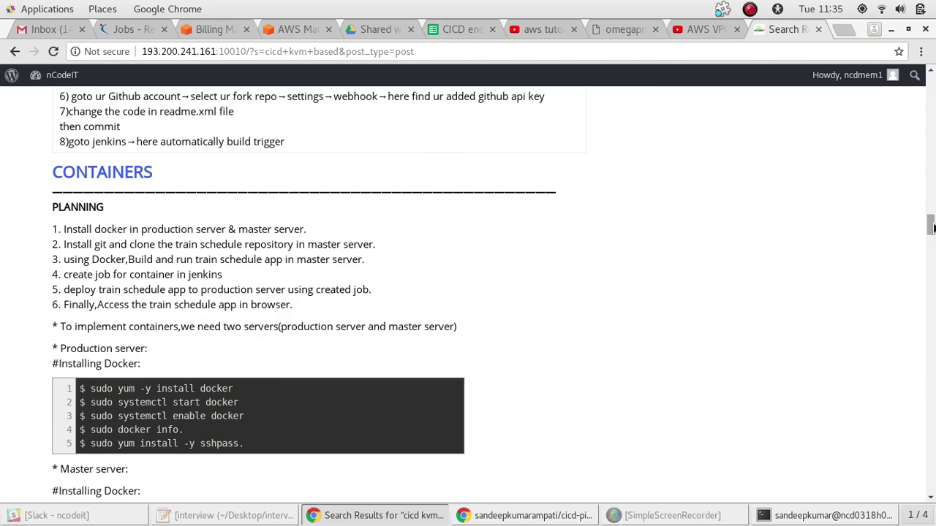
{"action": "mouse_move", "coordinate": [931, 227]}
{"action": "left_mouse_down"}
{"action": "mouse_move", "coordinate": [931, 187]}
{"action": "mouse_move", "coordinate": [932, 213]}
{"action": "left_mouse_up"}
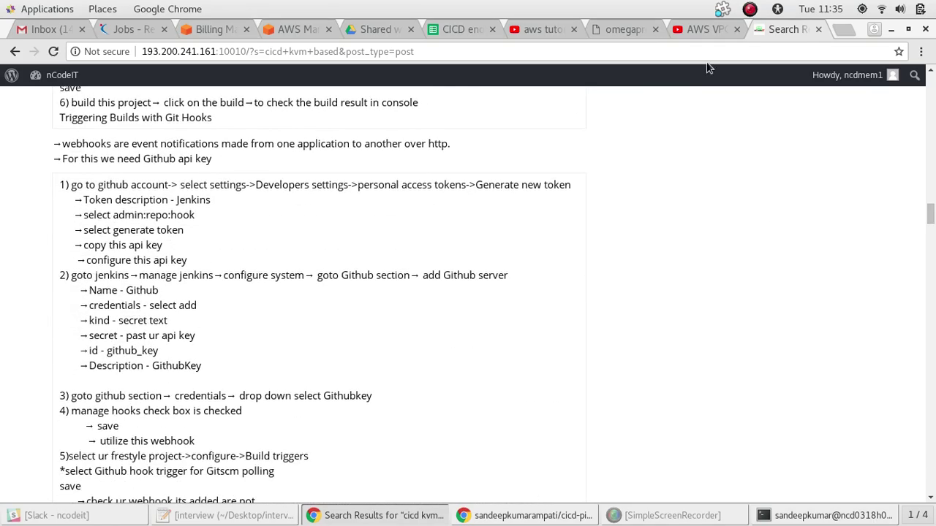
{"action": "left_click", "coordinate": [503, 515]}
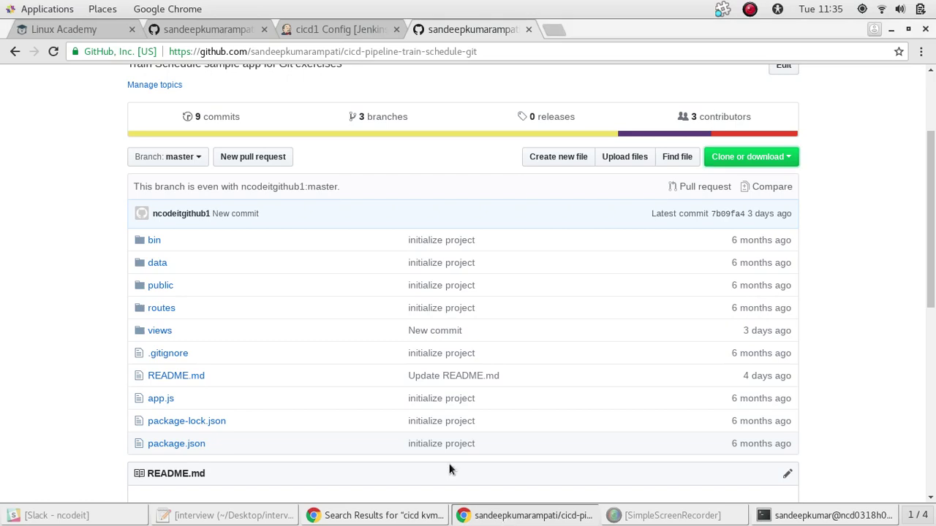
Close the cicd1 repository page, scroll the train-schedule README, and bring up the terminal
{"action": "left_click", "coordinate": [242, 26]}
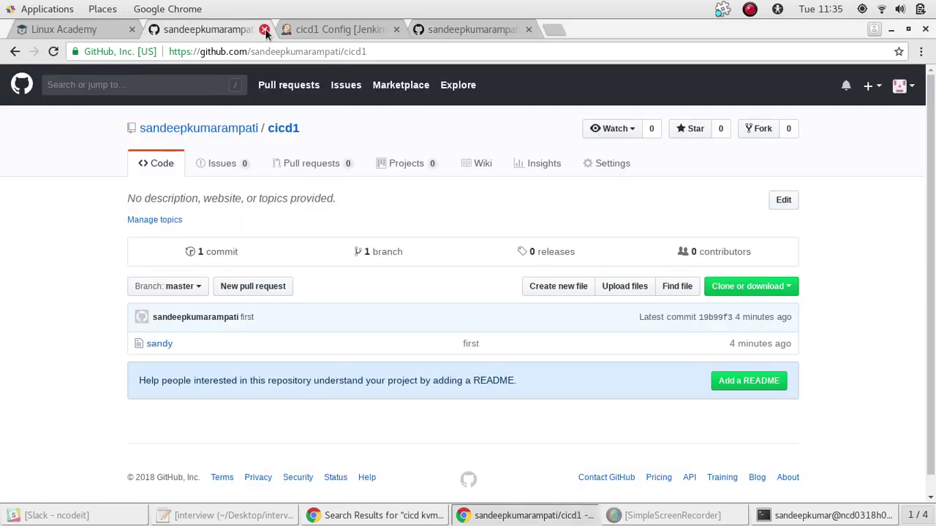
{"action": "left_click", "coordinate": [265, 29]}
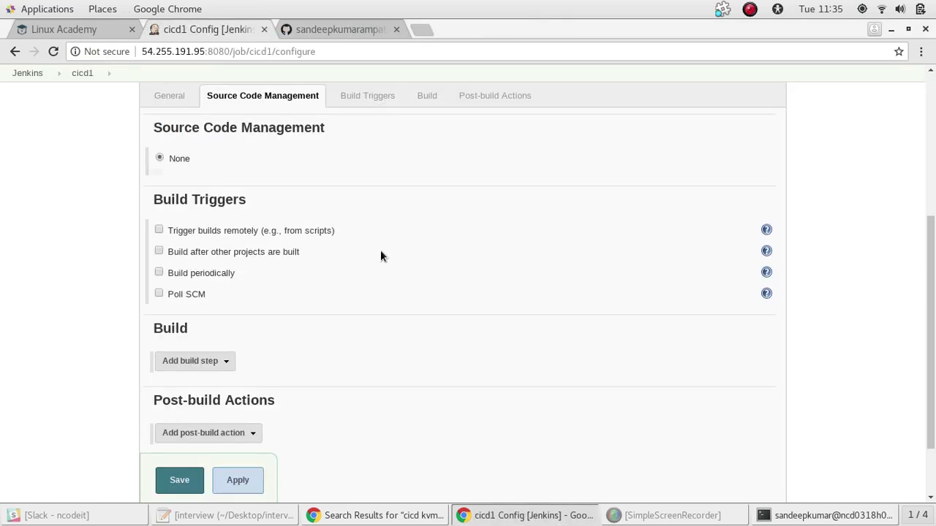
{"action": "left_click", "coordinate": [321, 32]}
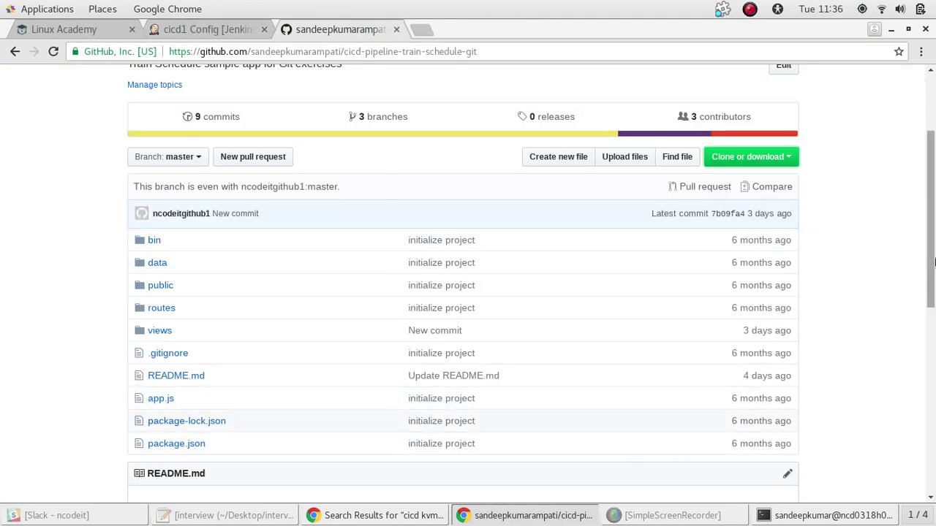
{"action": "left_click_drag", "start_coordinate": [934, 261], "coordinate": [934, 438]}
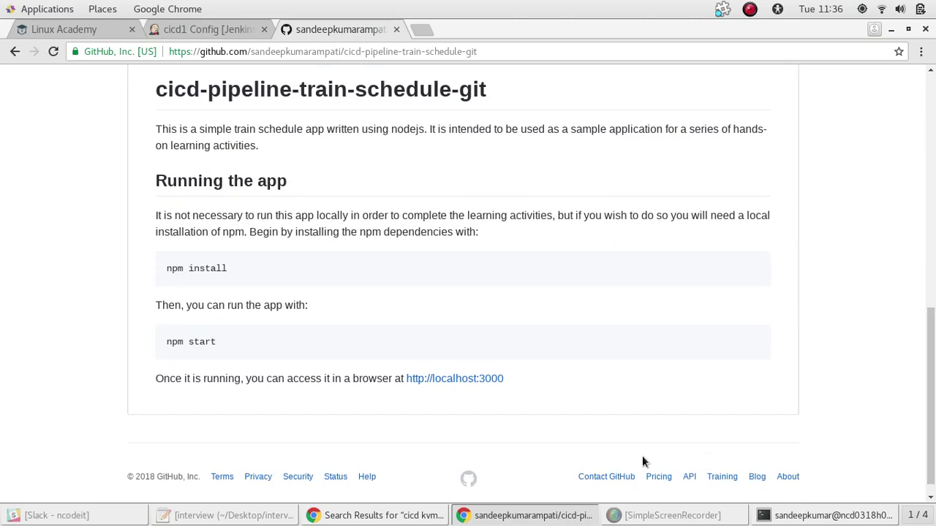
{"action": "left_click", "coordinate": [497, 521]}
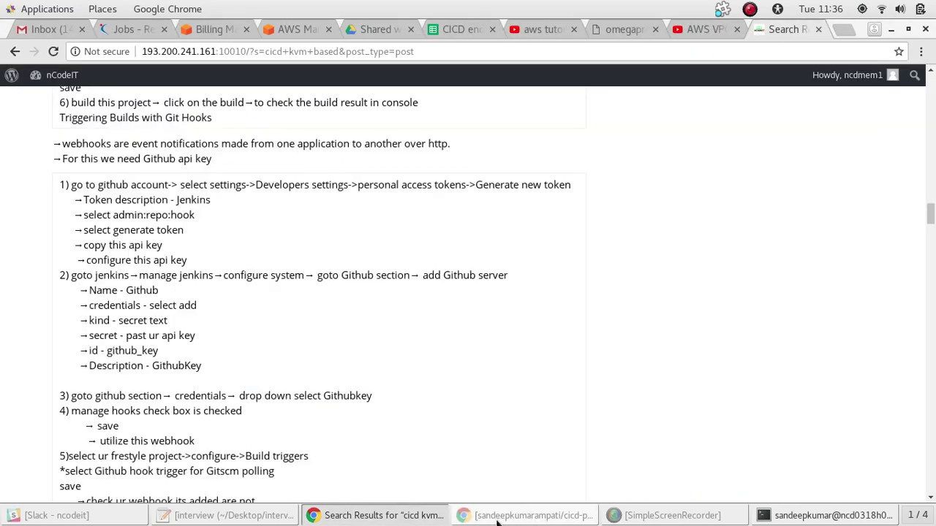
{"action": "left_click", "coordinate": [497, 520]}
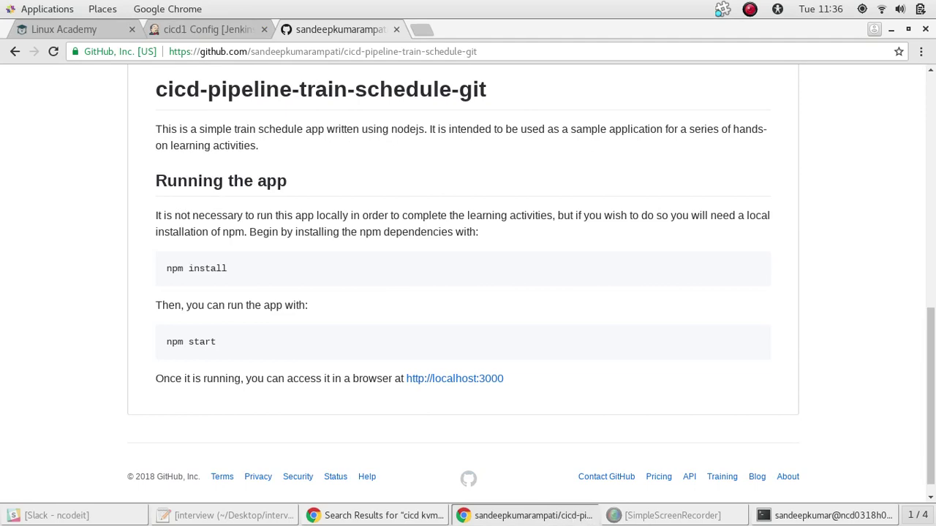
{"action": "left_click", "coordinate": [832, 516]}
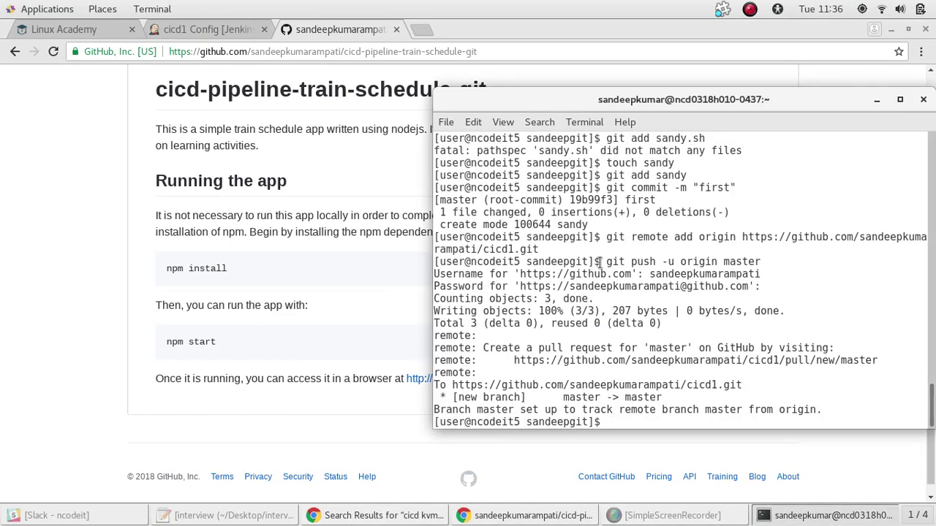
Re-run git init from the shell command history
{"action": "key", "text": "Up"}
{"action": "key", "text": "Up"}
{"action": "key", "text": "Up"}
{"action": "key", "text": "Up"}
{"action": "key", "text": "Up"}
{"action": "key", "text": "Up"}
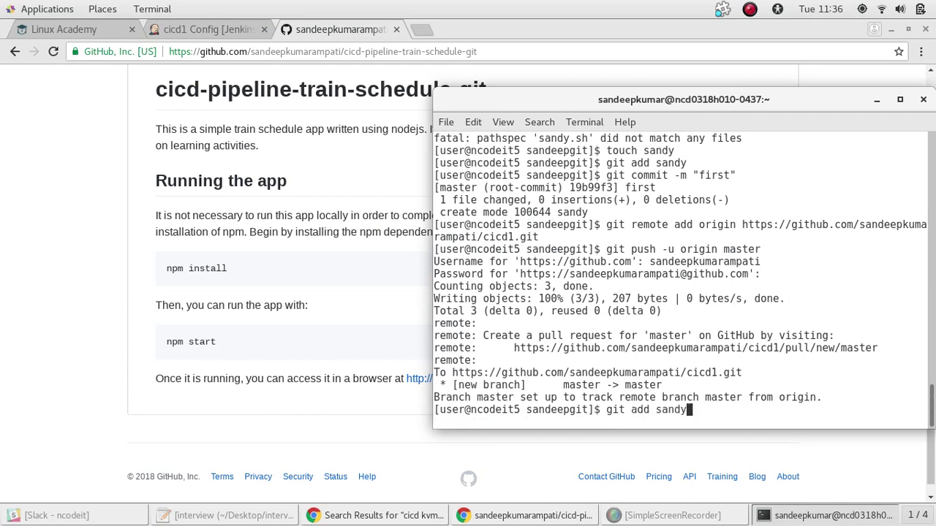
{"action": "key", "text": "Up"}
{"action": "key", "text": "Up"}
{"action": "key", "text": "Down"}
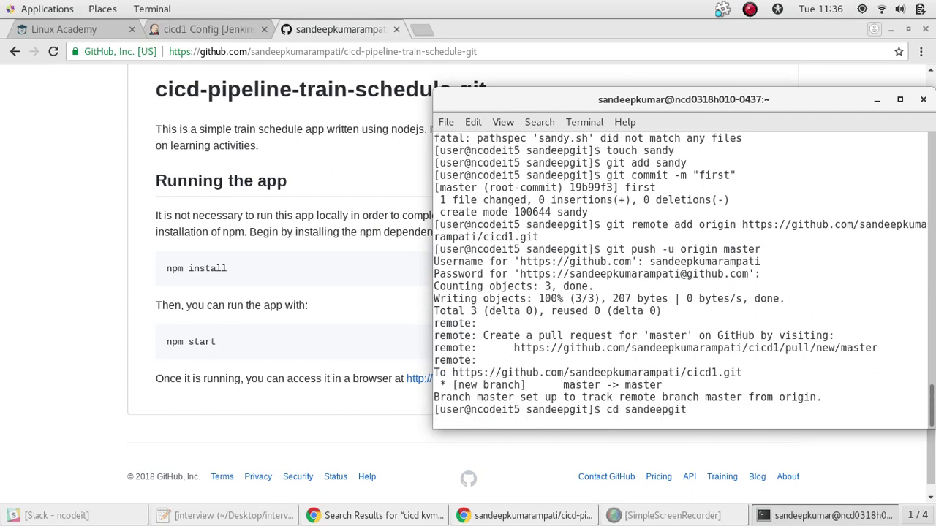
{"action": "key", "text": "Up"}
{"action": "key", "text": "Down"}
{"action": "key", "text": "Down"}
{"action": "key", "text": "Return"}
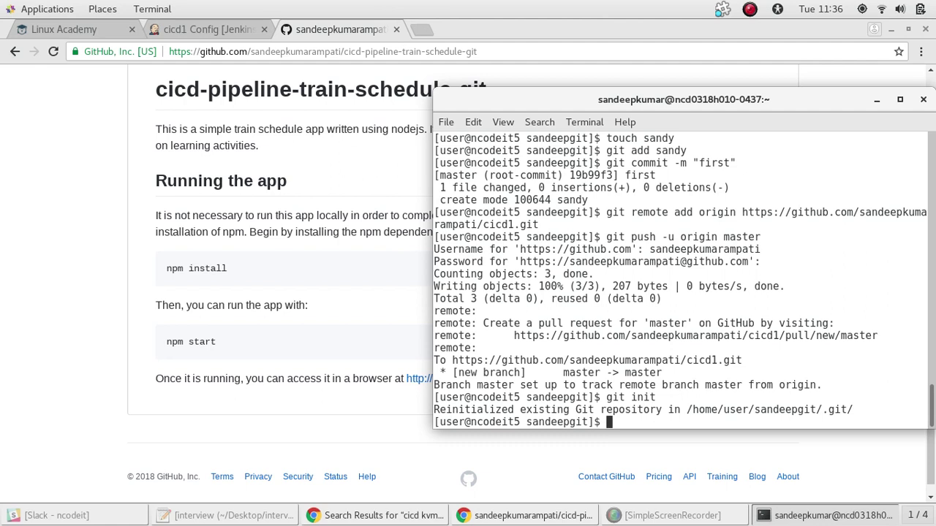
Clone the cicd-pipeline-train-schedule-git fork with git clone and the pasted HTTPS URL
{"action": "type", "text": "git clone"}
{"action": "right_click", "coordinate": [681, 341]}
{"action": "left_click", "coordinate": [714, 414]}
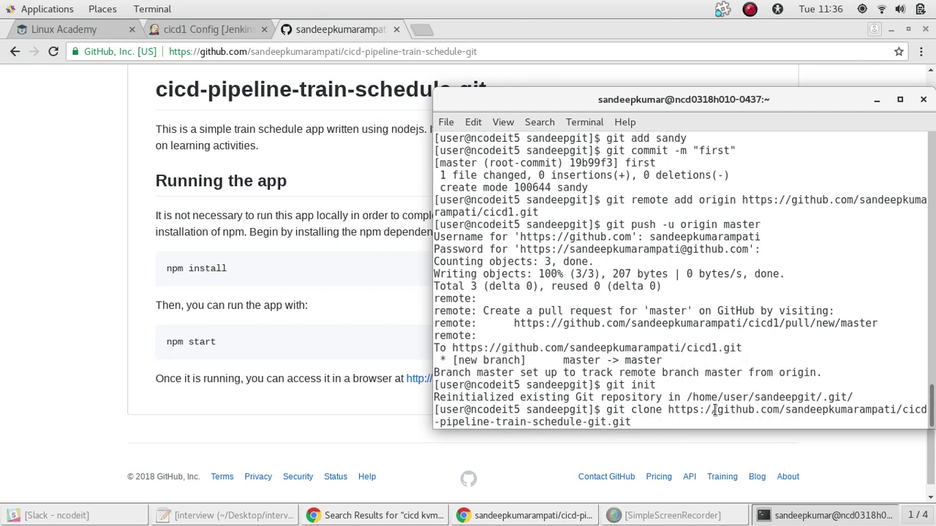
{"action": "key", "text": "Return"}
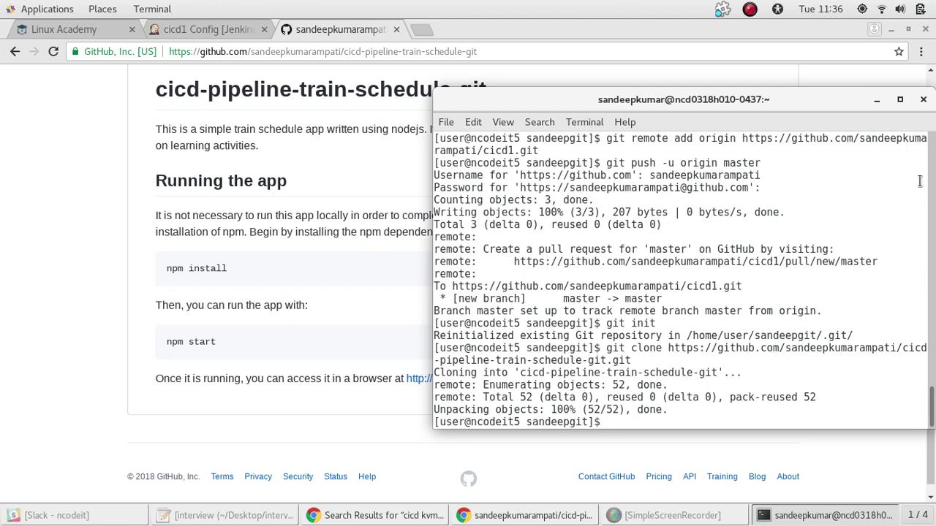
{"action": "left_click_drag", "start_coordinate": [829, 107], "coordinate": [735, 105]}
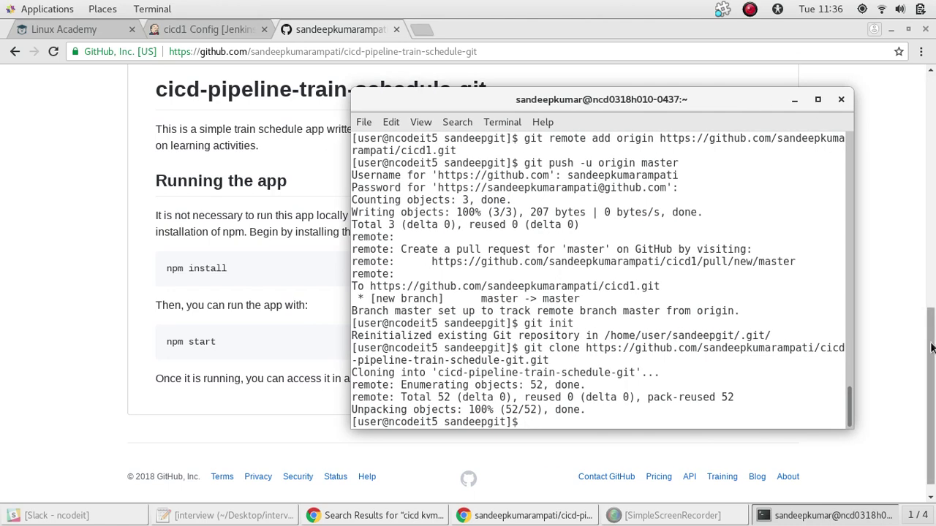
{"action": "left_click", "coordinate": [932, 210]}
{"action": "left_click_drag", "start_coordinate": [932, 210], "coordinate": [932, 168]}
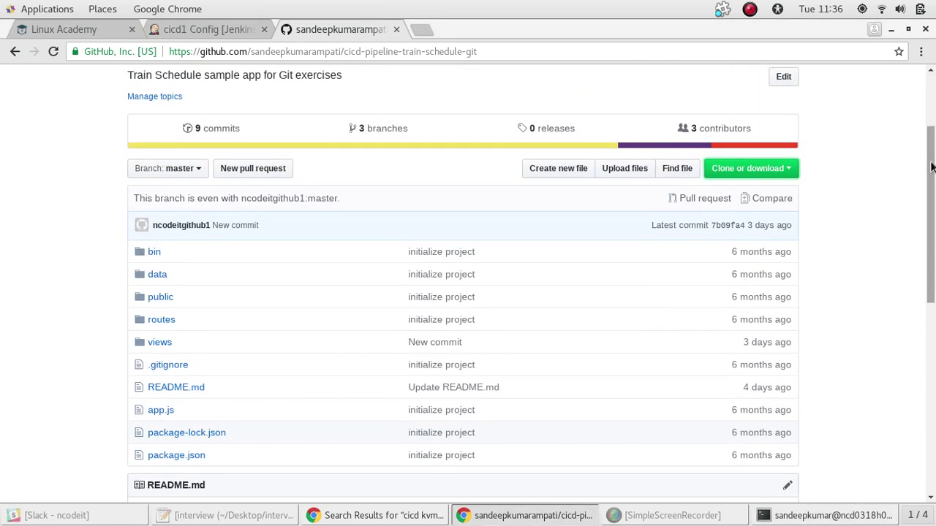
Find the notes' Configuring Your Name and Email section and copy the git config user.name line
{"action": "key", "text": "alt+Tab"}
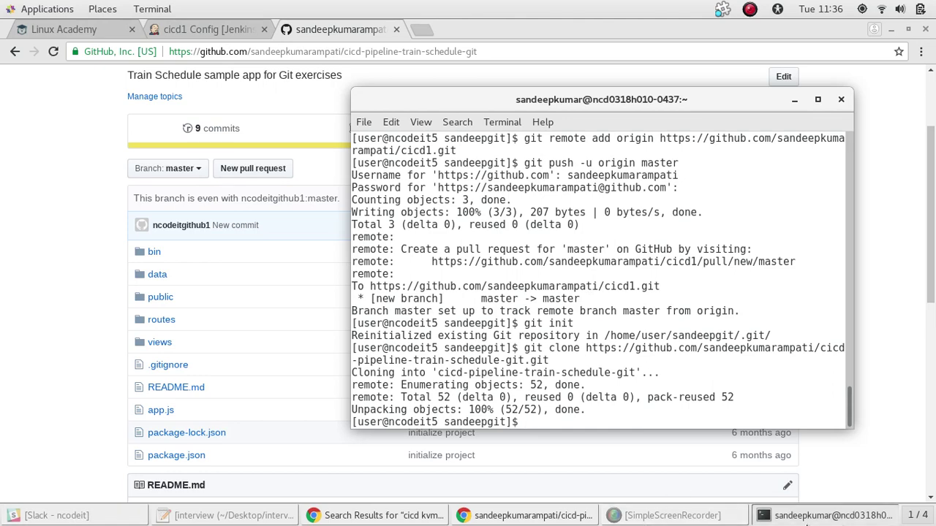
{"action": "left_click", "coordinate": [93, 29]}
{"action": "left_click", "coordinate": [326, 28]}
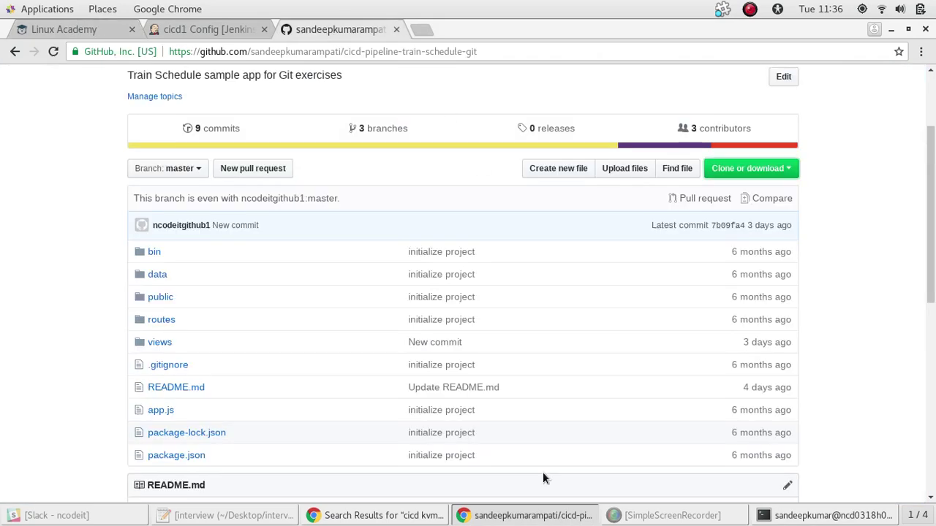
{"action": "left_click", "coordinate": [421, 516]}
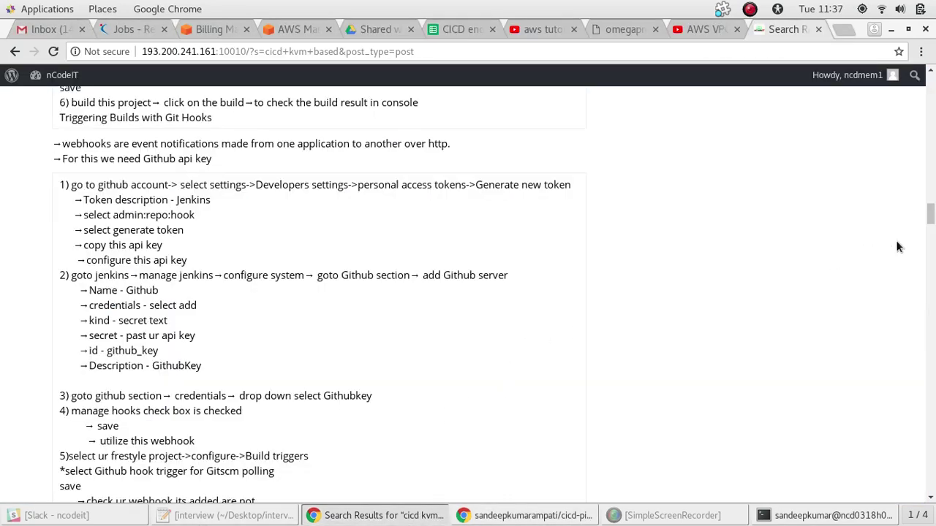
{"action": "left_click_drag", "start_coordinate": [930, 214], "coordinate": [930, 151]}
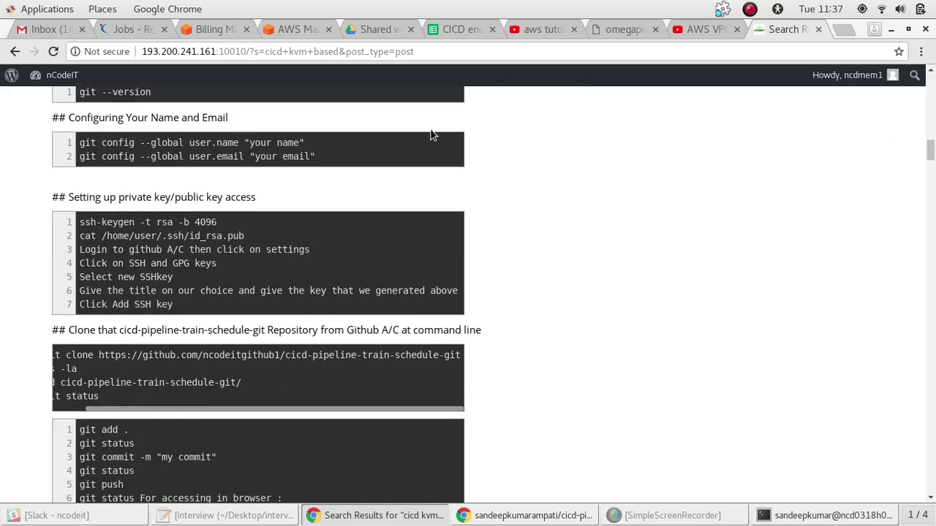
{"action": "left_click_drag", "start_coordinate": [306, 142], "coordinate": [79, 137]}
{"action": "key", "text": "ctrl+c"}
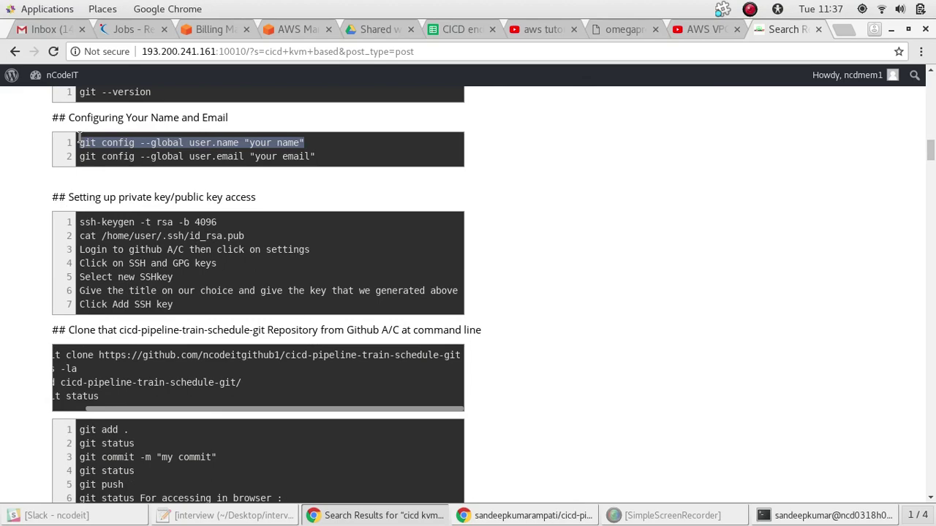
{"action": "key", "text": "alt+Tab"}
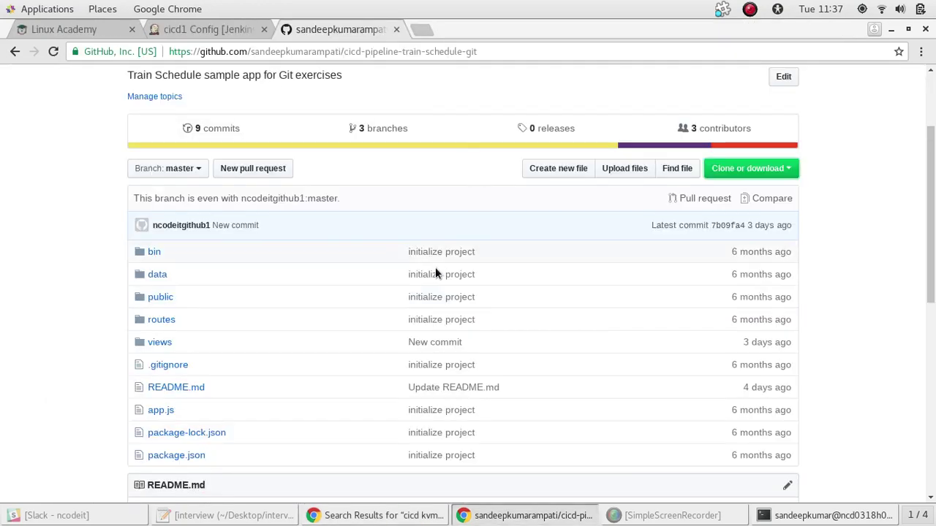
{"action": "key", "text": "alt+Tab"}
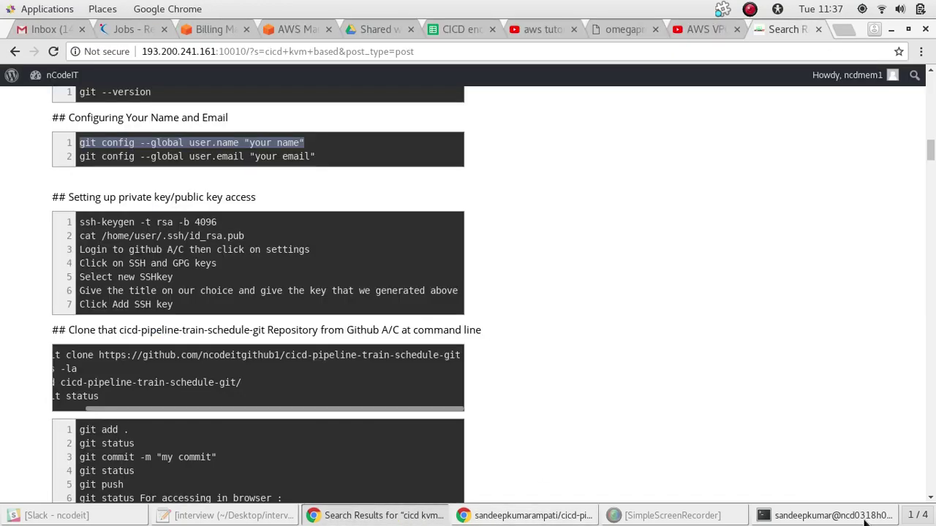
{"action": "left_click", "coordinate": [830, 515]}
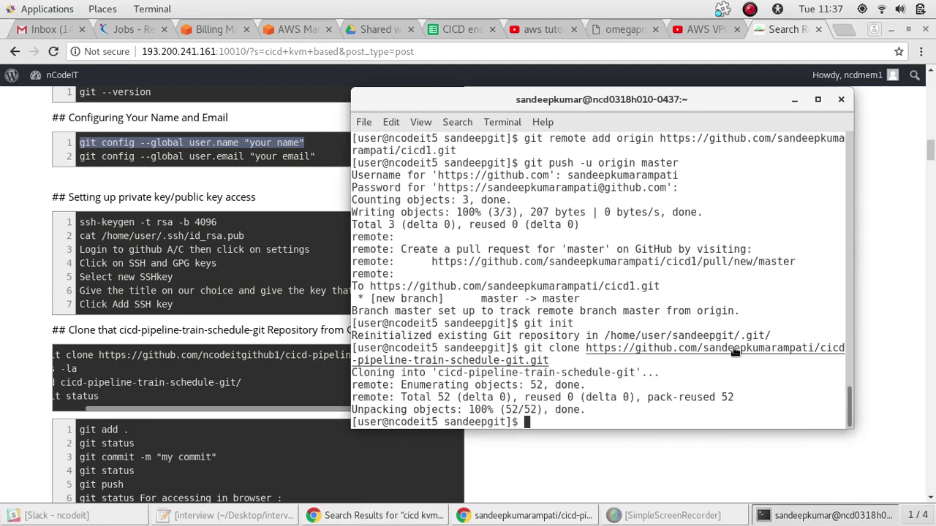
Set the global Git user.name to the user's GitHub username with the pasted config command
{"action": "right_click", "coordinate": [590, 409]}
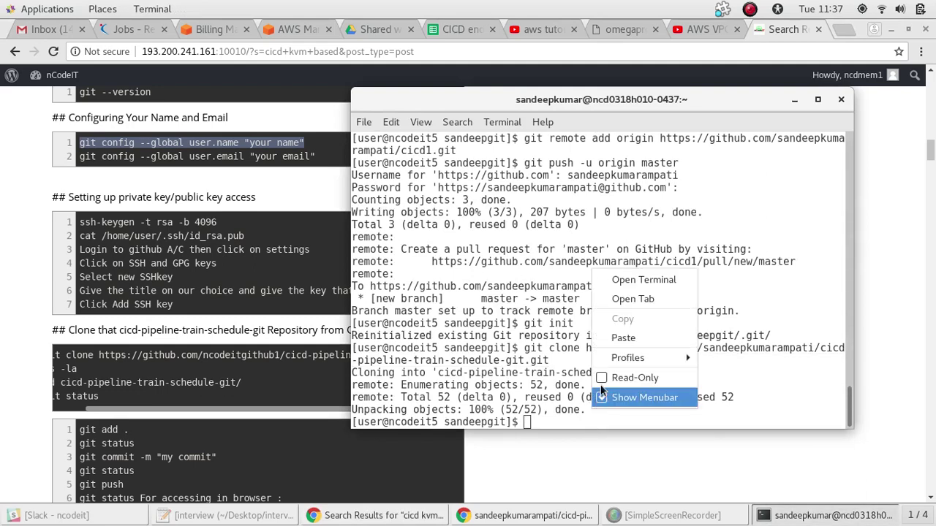
{"action": "left_click", "coordinate": [620, 338]}
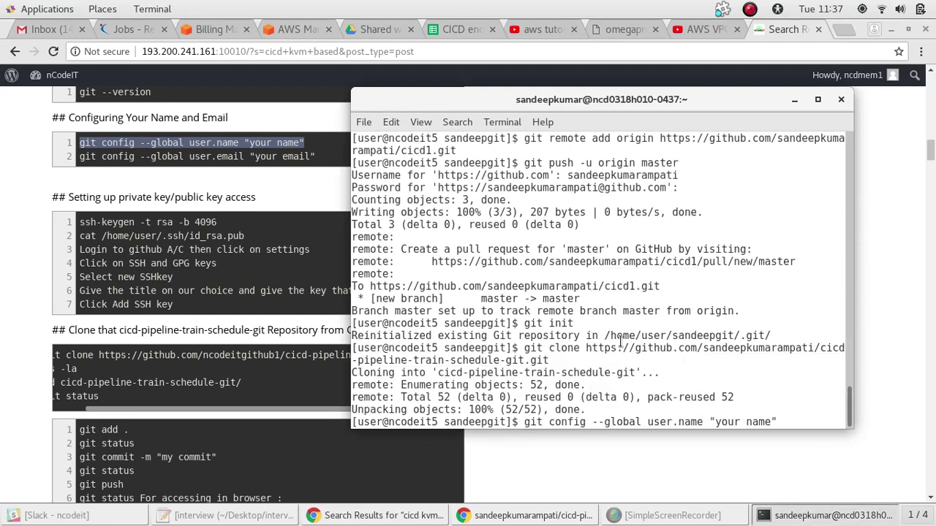
{"action": "key", "text": "BackSpace"}
{"action": "key", "text": "BackSpace"}
{"action": "key", "text": "BackSpace"}
{"action": "key", "text": "BackSpace"}
{"action": "key", "text": "BackSpace"}
{"action": "key", "text": "BackSpace"}
{"action": "key", "text": "BackSpace"}
{"action": "key", "text": "BackSpace"}
{"action": "key", "text": "BackSpace"}
{"action": "key", "text": "BackSpace"}
{"action": "type", "text": "sandeepkumar"}
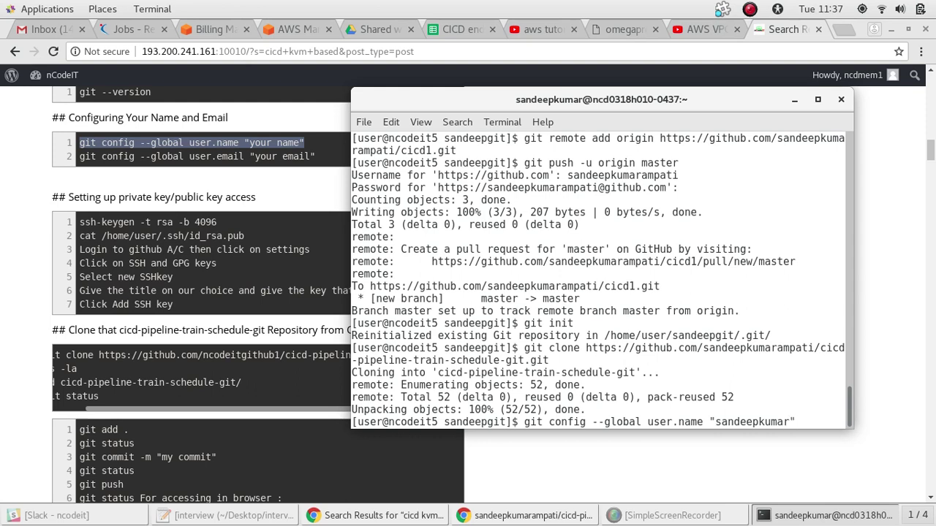
{"action": "type", "text": "ampati\""}
{"action": "key", "text": "Return"}
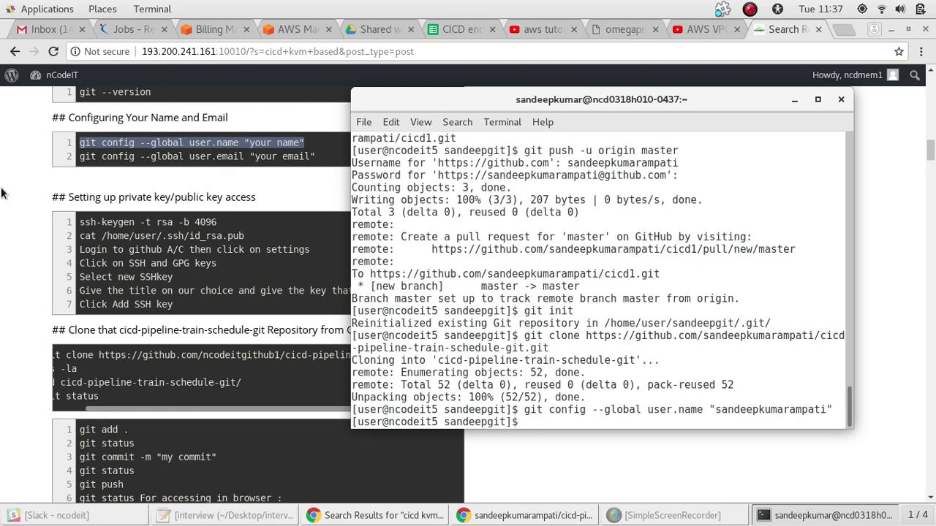
Copy the git config user.email line from the notes and paste it into the terminal
{"action": "triple_click", "coordinate": [272, 156]}
{"action": "left_click", "coordinate": [271, 156]}
{"action": "double_click", "coordinate": [271, 156]}
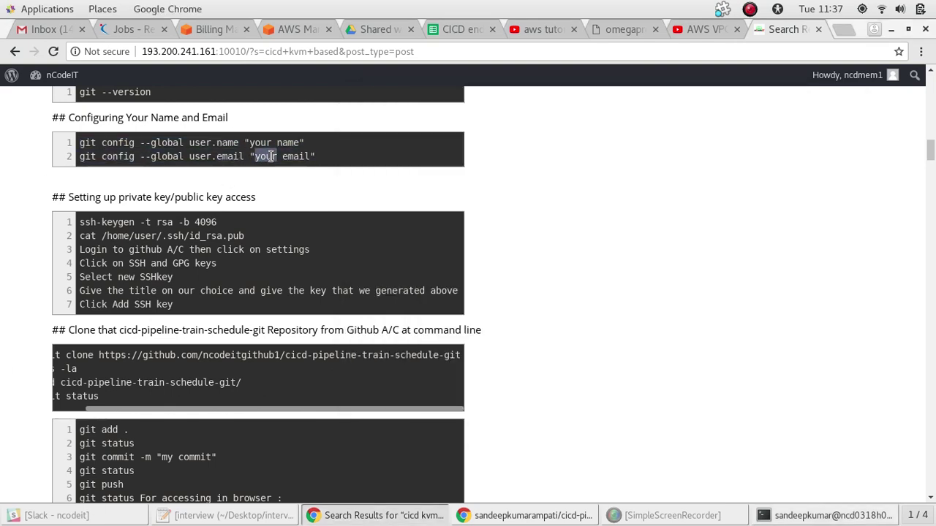
{"action": "left_click", "coordinate": [271, 156]}
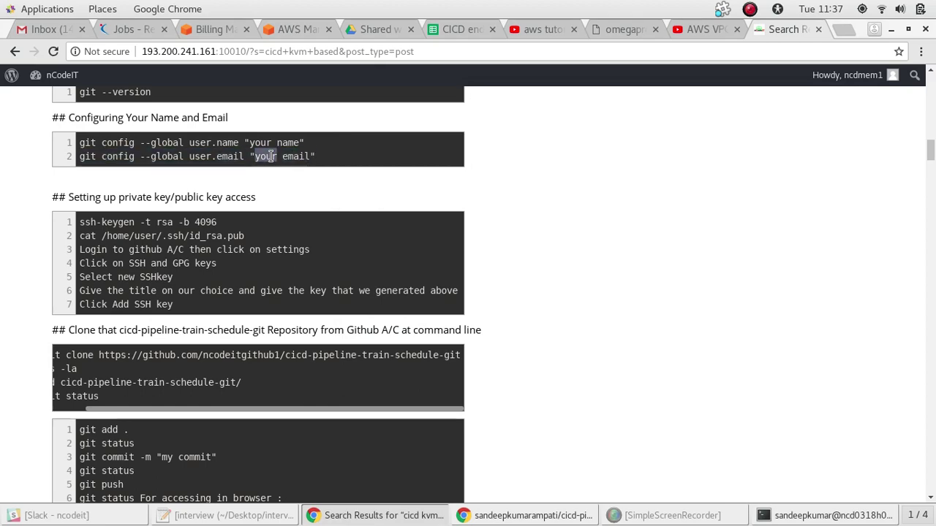
{"action": "triple_click", "coordinate": [271, 156]}
{"action": "key", "text": "ctrl+c"}
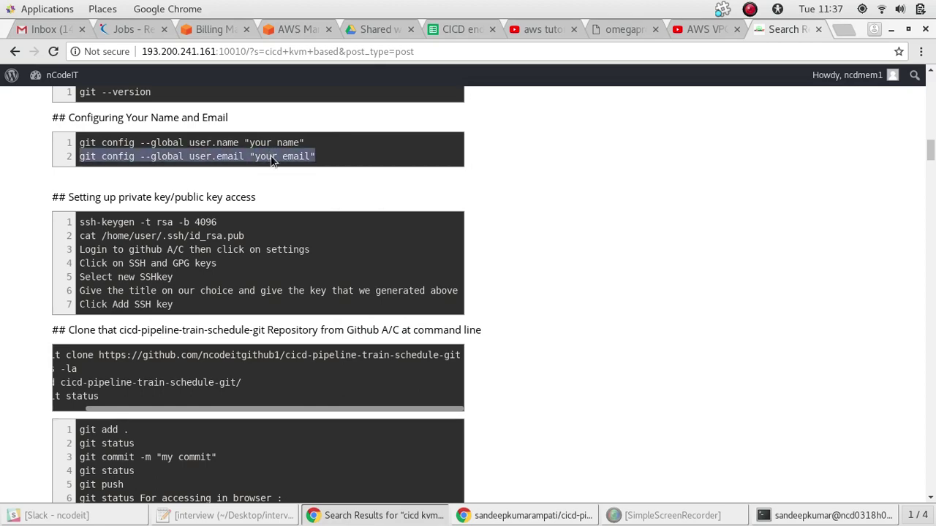
{"action": "key", "text": "alt+Tab"}
{"action": "right_click", "coordinate": [660, 358]}
{"action": "left_click", "coordinate": [689, 420]}
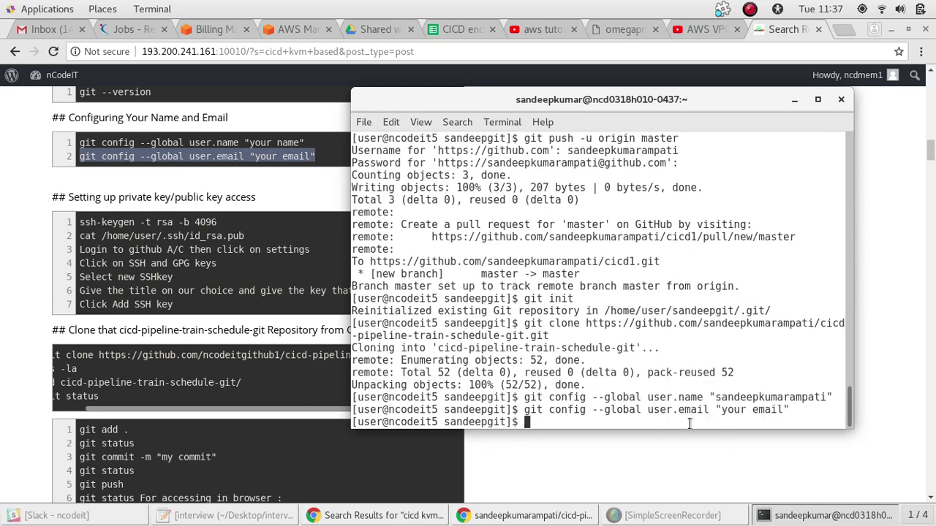
Recall the email config command and restore its user.email key after an accidental deletion
{"action": "key", "text": "Up"}
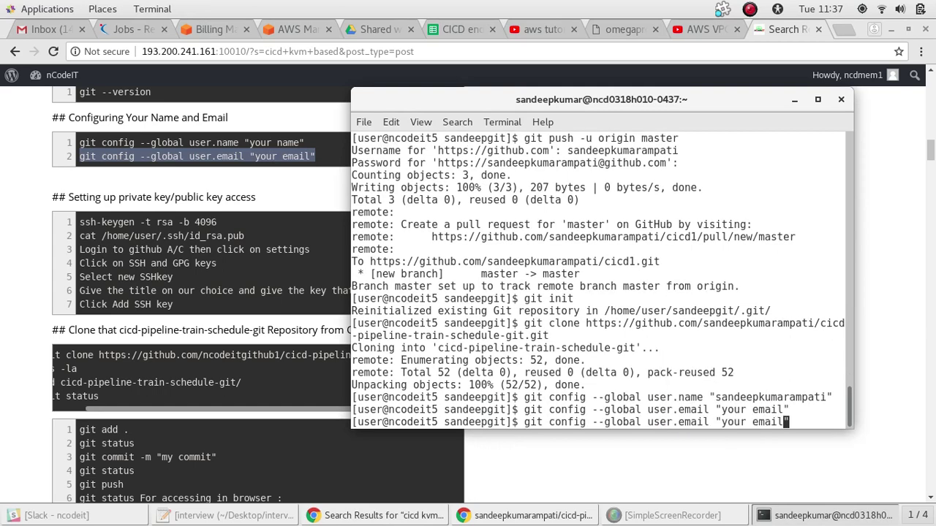
{"action": "key", "text": "Left"}
{"action": "key", "text": "Left"}
{"action": "key", "text": "Left"}
{"action": "key", "text": "Left"}
{"action": "key", "text": "Left"}
{"action": "key", "text": "Left"}
{"action": "key", "text": "Left"}
{"action": "key", "text": "Left"}
{"action": "key", "text": "Left"}
{"action": "key", "text": "Left"}
{"action": "key", "text": "Left"}
{"action": "key", "text": "Left"}
{"action": "key", "text": "Left"}
{"action": "key", "text": "BackSpace"}
{"action": "key", "text": "BackSpace"}
{"action": "key", "text": "BackSpace"}
{"action": "key", "text": "BackSpace"}
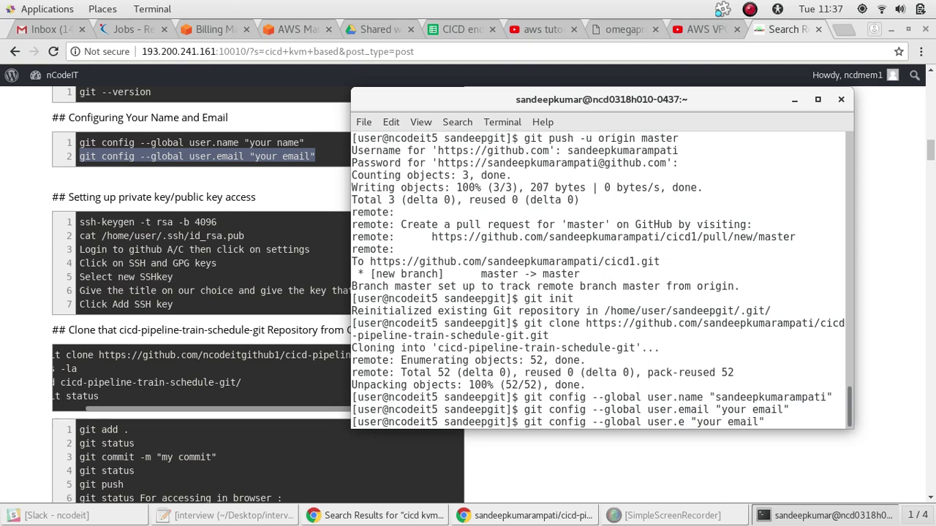
{"action": "key", "text": "Up"}
{"action": "key", "text": "Down"}
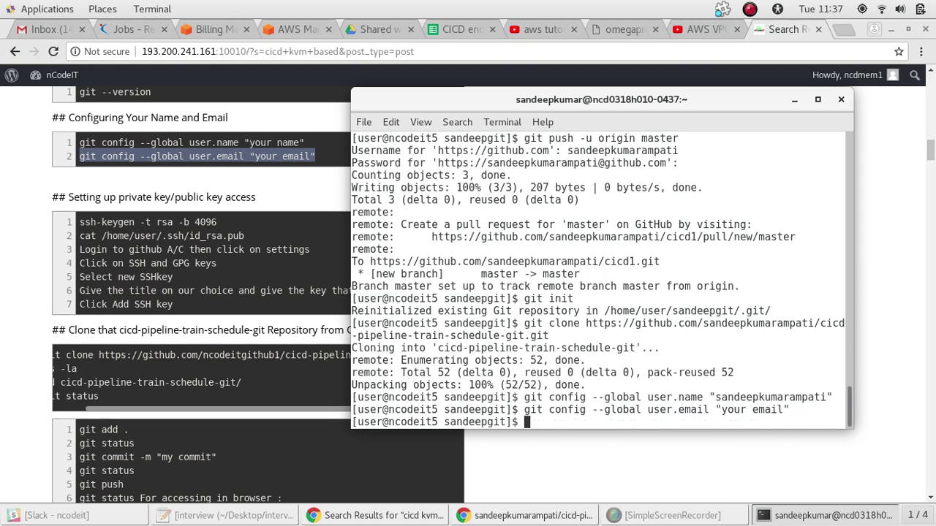
{"action": "key", "text": "Up"}
{"action": "key", "text": "Up"}
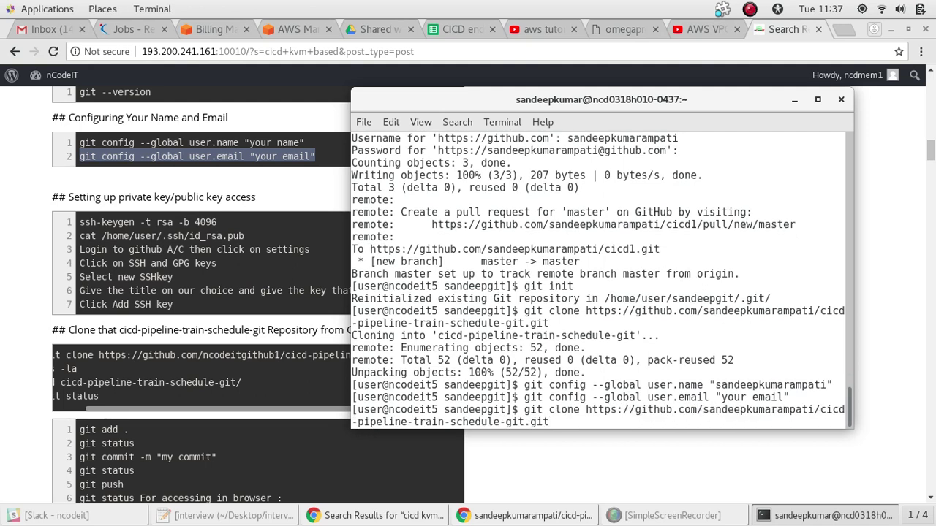
{"action": "key", "text": "Down"}
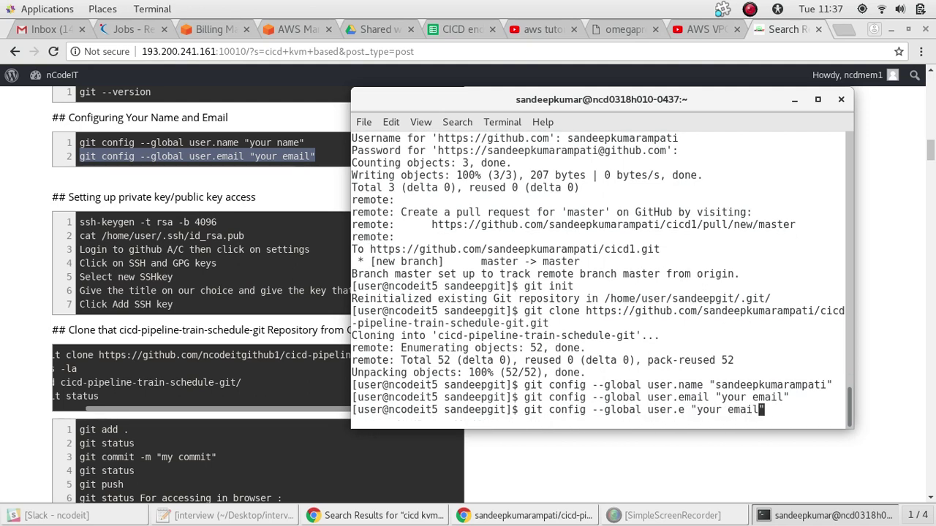
{"action": "key", "text": "Left"}
{"action": "key", "text": "Left"}
{"action": "key", "text": "Left"}
{"action": "key", "text": "Left"}
{"action": "key", "text": "Left"}
{"action": "key", "text": "Left"}
{"action": "key", "text": "Left"}
{"action": "key", "text": "Left"}
{"action": "key", "text": "Left"}
{"action": "key", "text": "Left"}
{"action": "key", "text": "Left"}
{"action": "key", "text": "Left"}
{"action": "key", "text": "Left"}
{"action": "type", "text": "mail"}
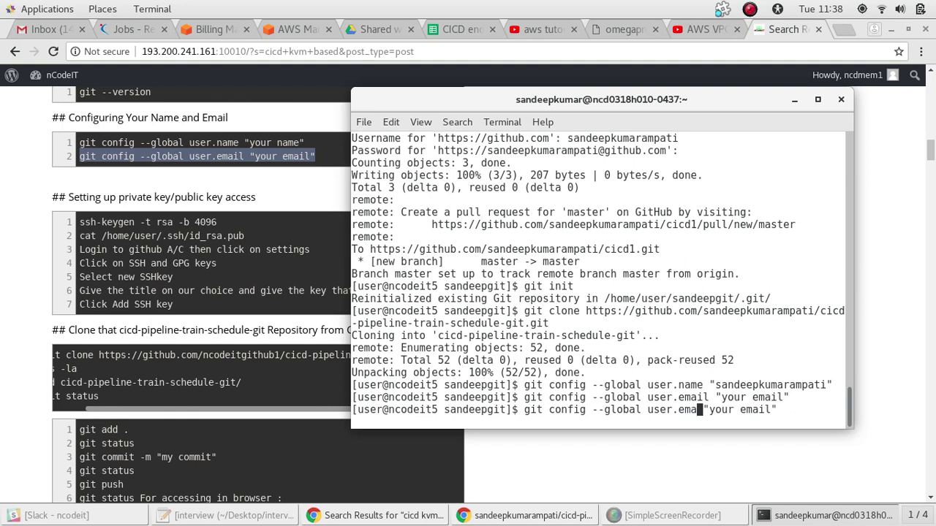
Replace the 'your email' placeholder with the user's e-mail address and run the command
{"action": "key", "text": "Right"}
{"action": "key", "text": "Right"}
{"action": "key", "text": "Right"}
{"action": "key", "text": "Right"}
{"action": "key", "text": "Right"}
{"action": "key", "text": "Right"}
{"action": "key", "text": "Right"}
{"action": "key", "text": "Right"}
{"action": "key", "text": "Right"}
{"action": "key", "text": "Right"}
{"action": "key", "text": "Right"}
{"action": "key", "text": "Right"}
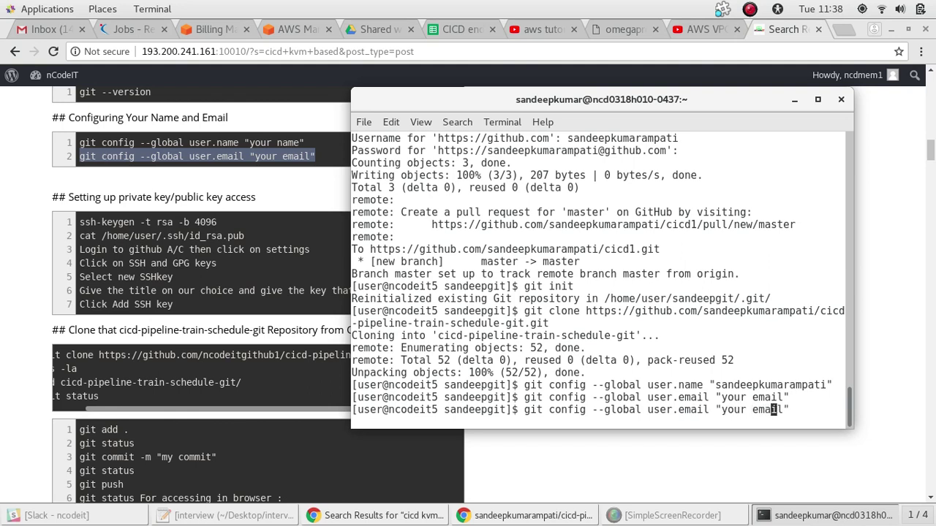
{"action": "key", "text": "BackSpace"}
{"action": "key", "text": "BackSpace"}
{"action": "key", "text": "BackSpace"}
{"action": "key", "text": "BackSpace"}
{"action": "key", "text": "BackSpace"}
{"action": "key", "text": "BackSpace"}
{"action": "key", "text": "BackSpace"}
{"action": "key", "text": "BackSpace"}
{"action": "key", "text": "BackSpace"}
{"action": "key", "text": "BackSpace"}
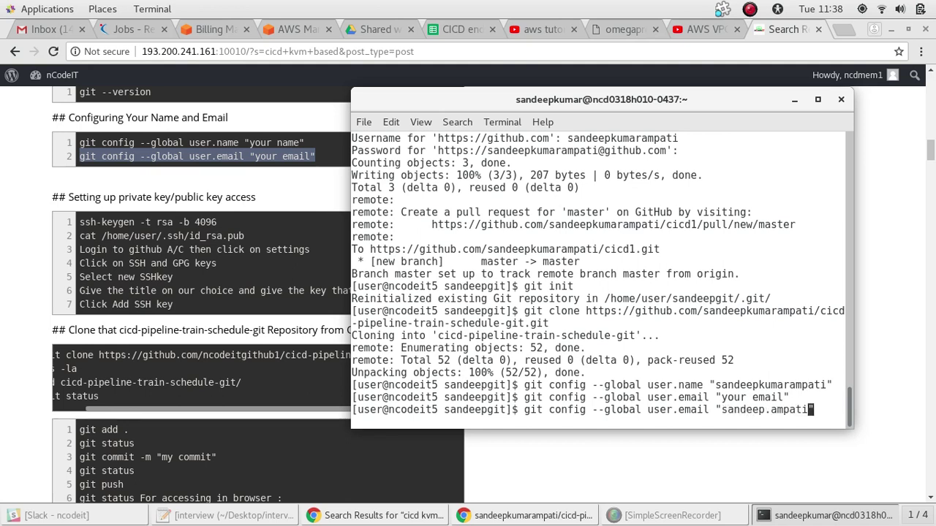
{"action": "key", "text": "Right"}
{"action": "key", "text": "Right"}
{"action": "key", "text": "Return"}
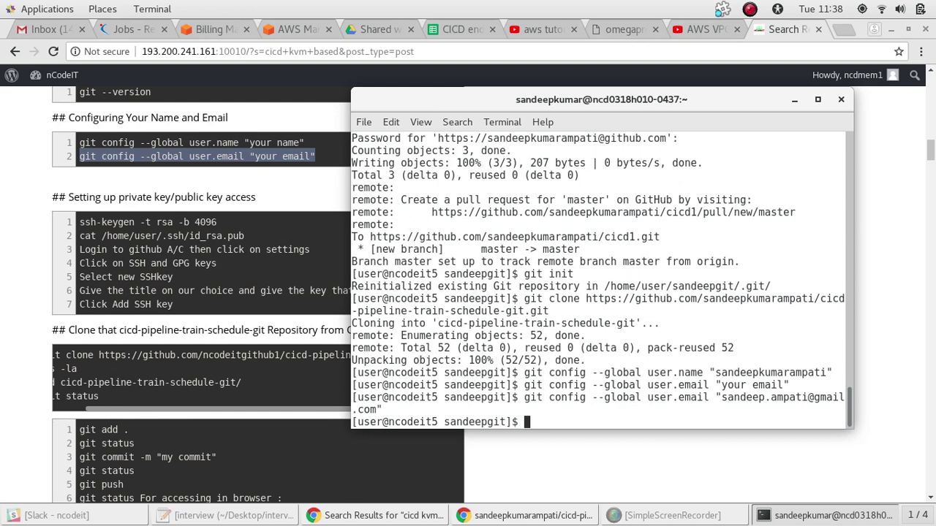
List the folder with ls and stage the sandy file with git add sandy
{"action": "type", "text": "ls"}
{"action": "key", "text": "Return"}
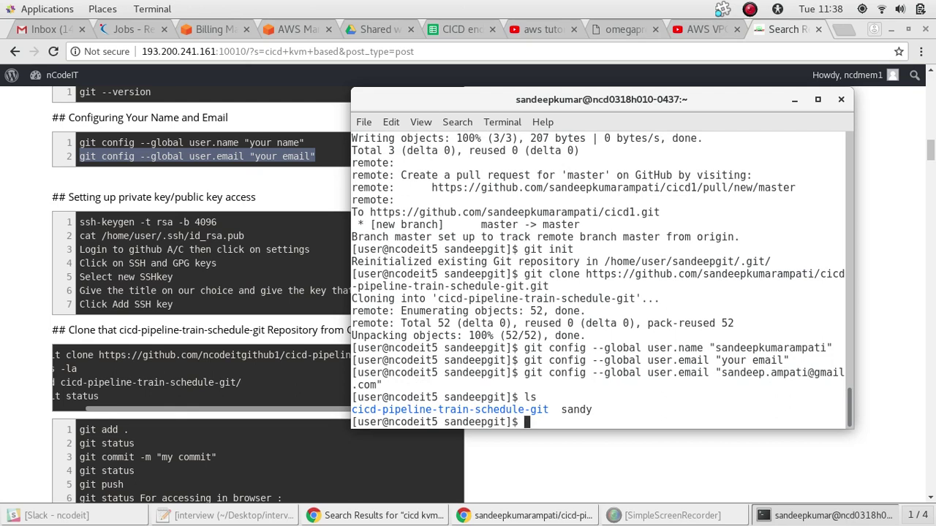
{"action": "type", "text": "git add sandy"}
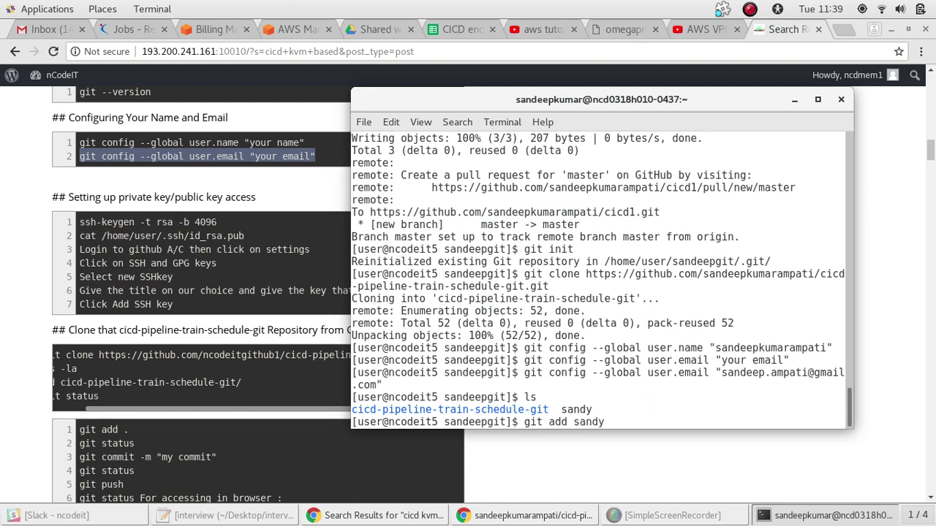
{"action": "key", "text": "Return"}
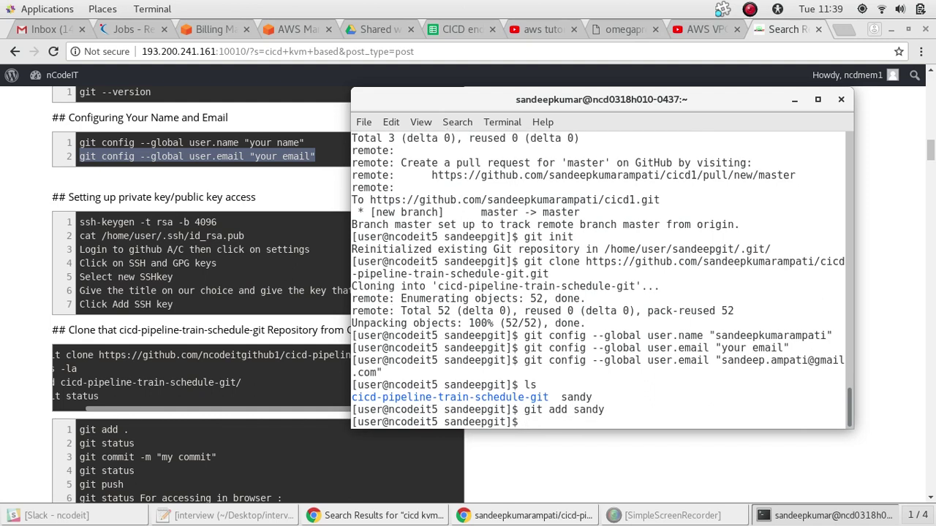
Run git push -u origin master and sign in with the GitHub username and password
{"action": "type", "text": "git pus"}
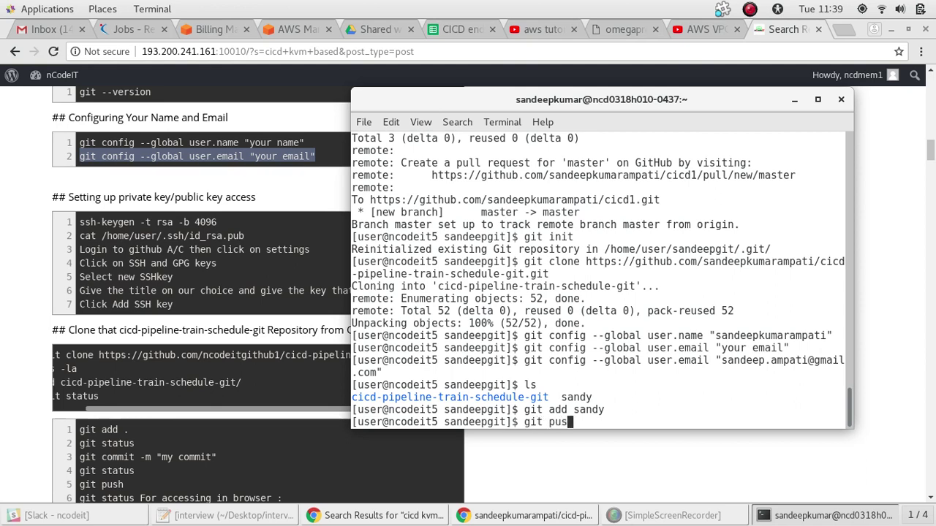
{"action": "type", "text": "h -u originma"}
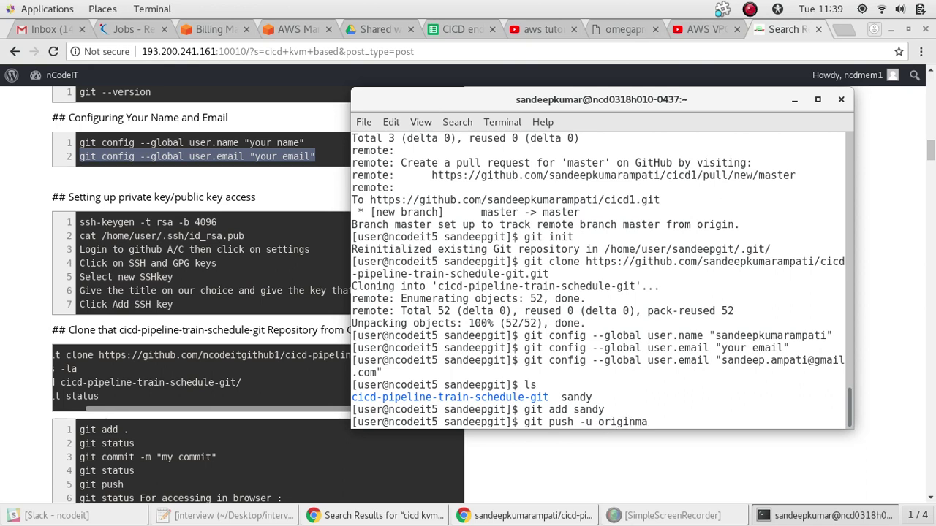
{"action": "key", "text": "BackSpace"}
{"action": "key", "text": "BackSpace"}
{"action": "type", "text": "master"}
{"action": "key", "text": "Return"}
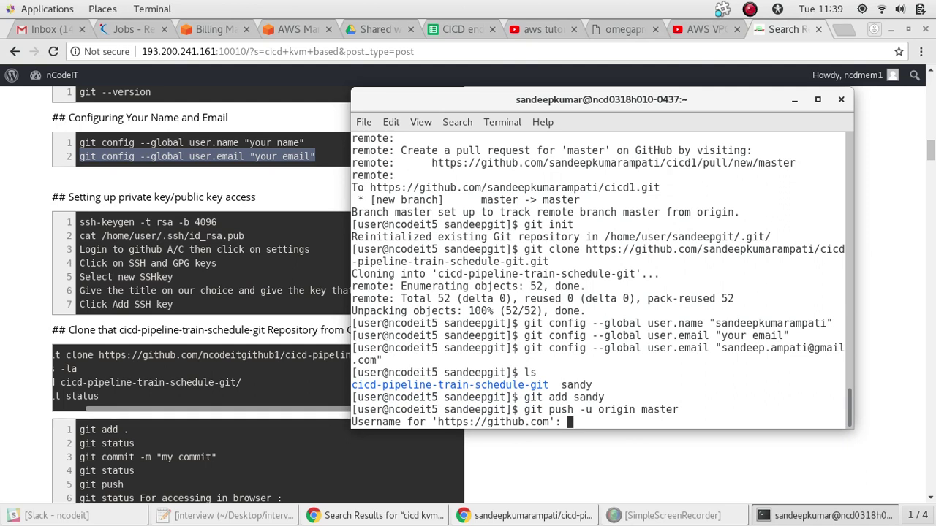
{"action": "type", "text": "sandeepkumarampa"}
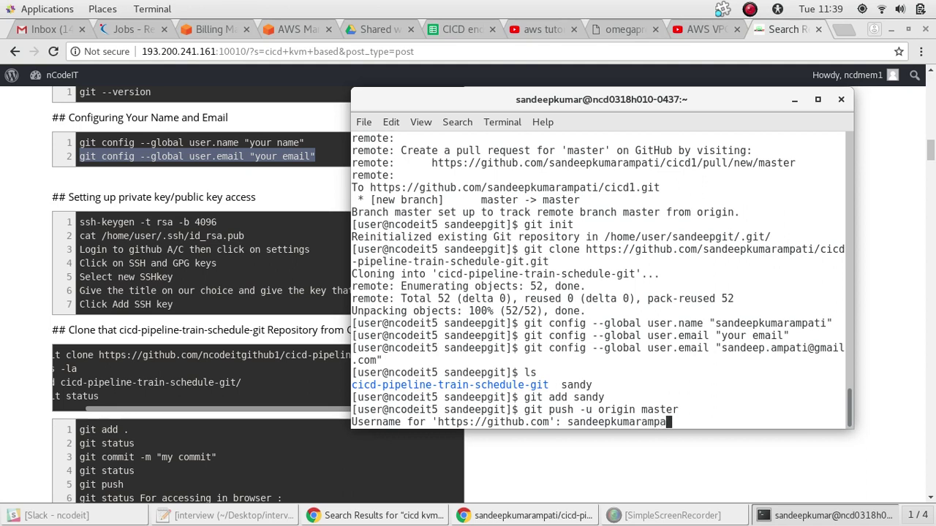
{"action": "type", "text": "ti"}
{"action": "key", "text": "Return"}
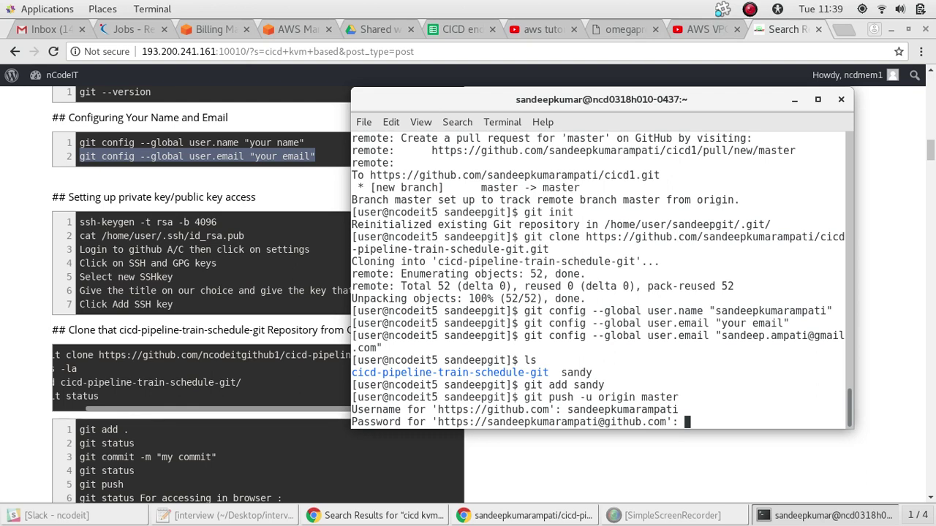
{"action": "key", "text": "Return"}
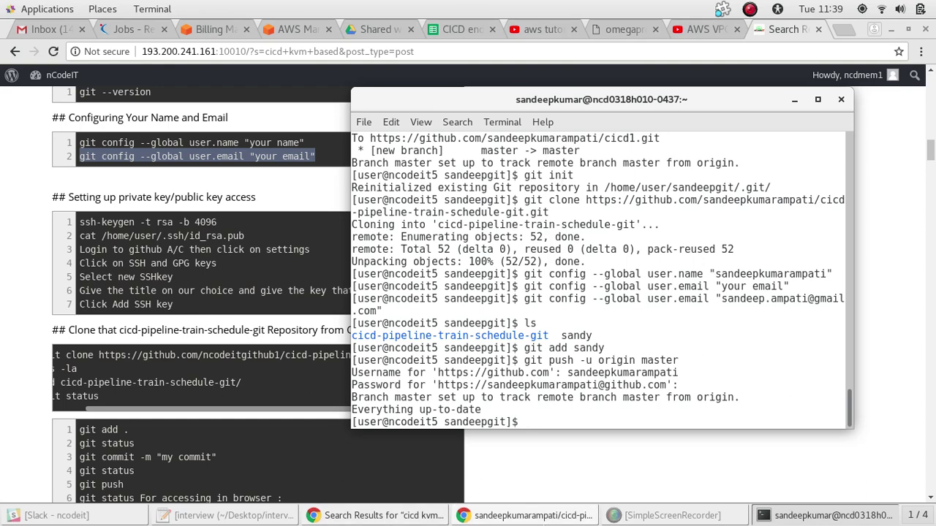
Reload the GitHub fork page to confirm 9 commits with latest commit 7b09fa4
{"action": "left_click", "coordinate": [541, 517]}
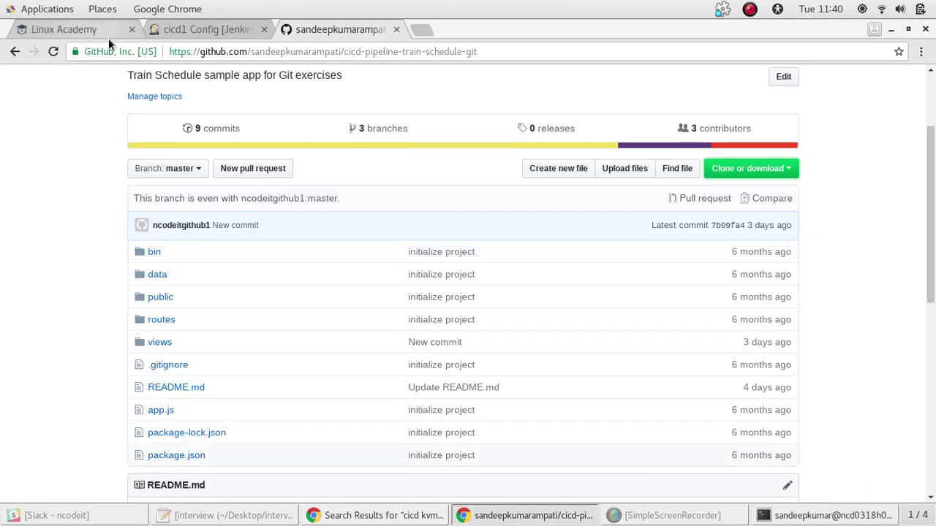
{"action": "left_click", "coordinate": [54, 51]}
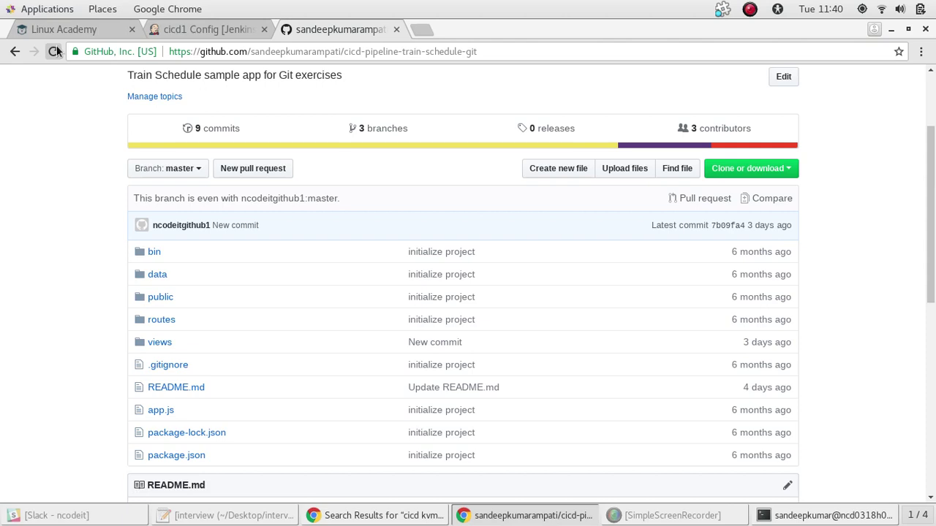
{"action": "mouse_move", "coordinate": [932, 198]}
{"action": "left_mouse_down"}
{"action": "mouse_move", "coordinate": [932, 242]}
{"action": "mouse_move", "coordinate": [933, 211]}
{"action": "left_mouse_up"}
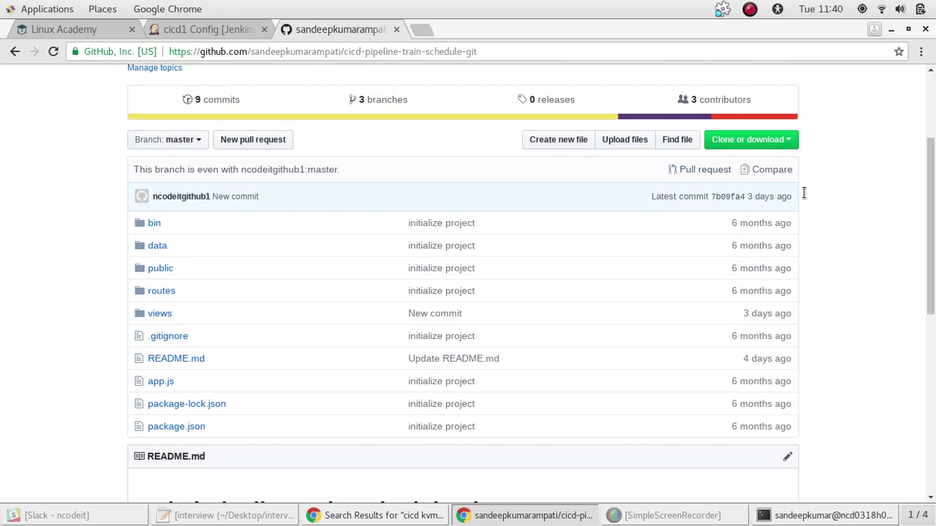
{"action": "key", "text": "alt+Tab"}
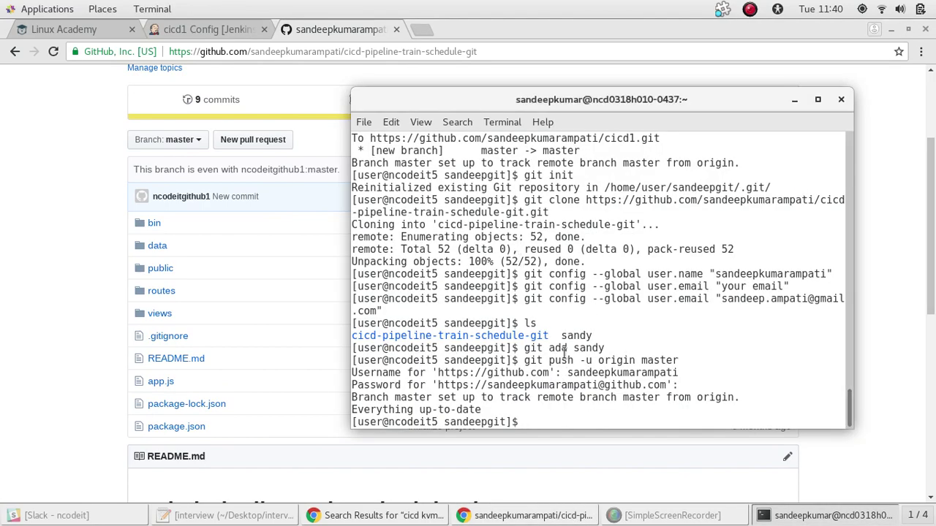
Scroll the nCodeIT notes down to the containers section and back to 'create a job in Jenkins'
{"action": "left_click", "coordinate": [349, 519]}
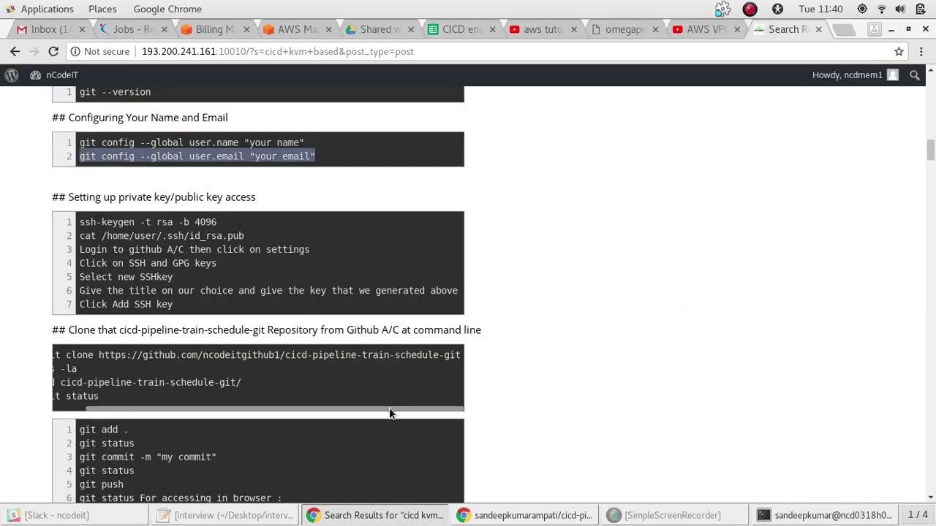
{"action": "left_click_drag", "start_coordinate": [389, 413], "coordinate": [307, 414]}
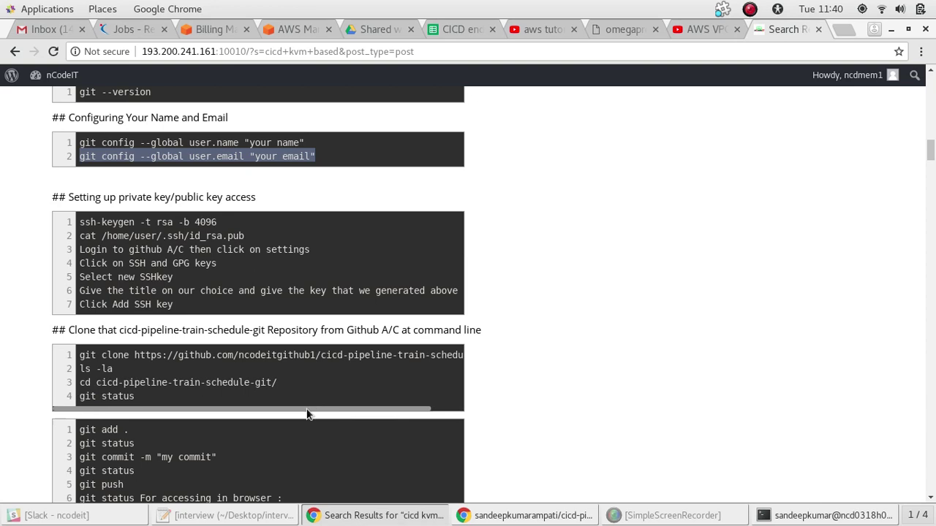
{"action": "left_click", "coordinate": [818, 318]}
{"action": "left_click_drag", "start_coordinate": [932, 148], "coordinate": [931, 170]}
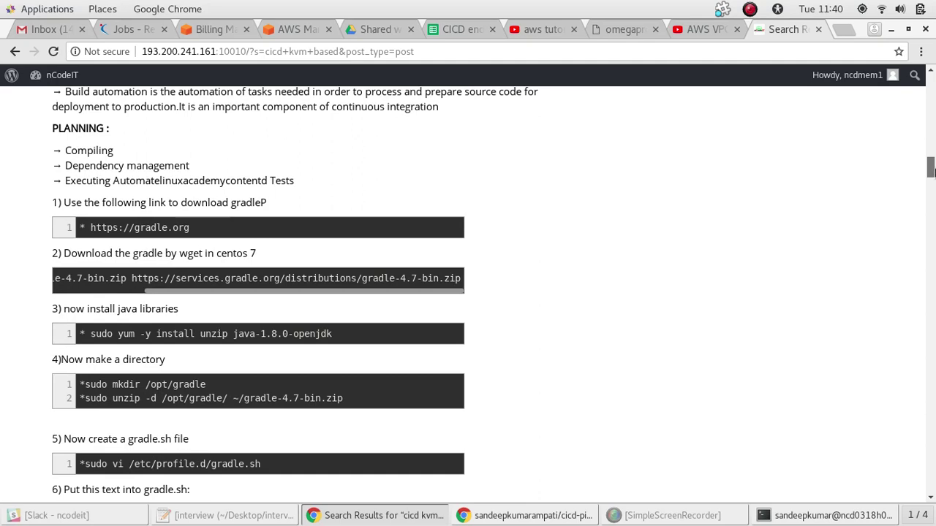
{"action": "left_click_drag", "start_coordinate": [931, 170], "coordinate": [934, 170]}
{"action": "scroll", "coordinate": [934, 170], "scroll_direction": "down", "scroll_amount": 10}
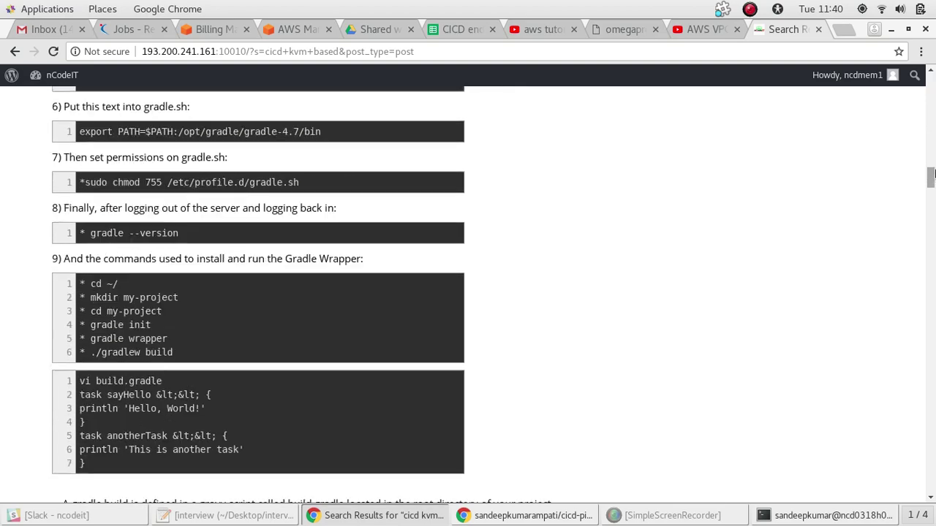
{"action": "scroll", "coordinate": [934, 172], "scroll_direction": "down", "scroll_amount": 11}
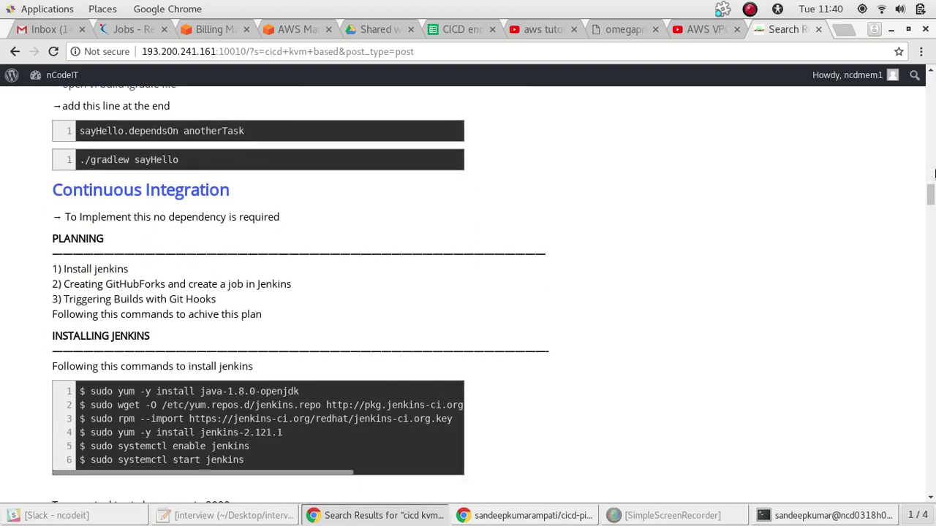
{"action": "scroll", "coordinate": [933, 172], "scroll_direction": "down", "scroll_amount": 14}
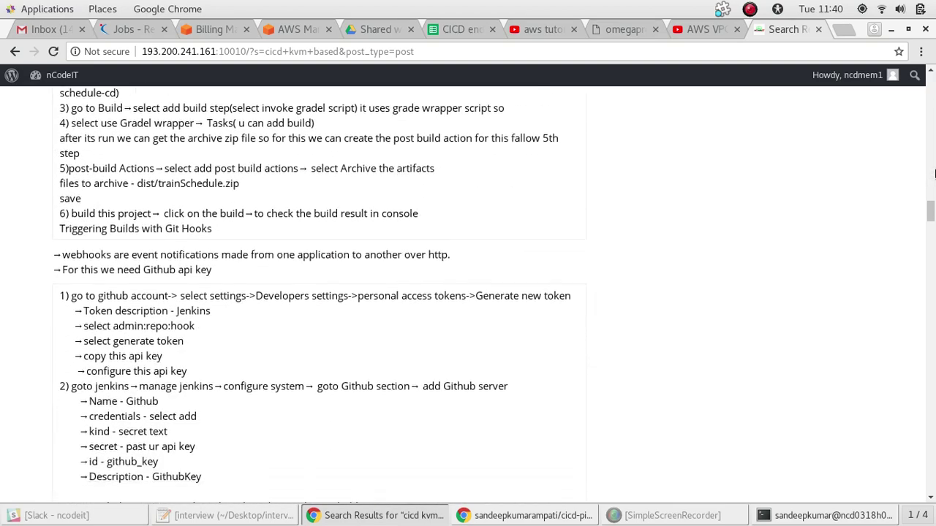
{"action": "scroll", "coordinate": [934, 172], "scroll_direction": "down", "scroll_amount": 7}
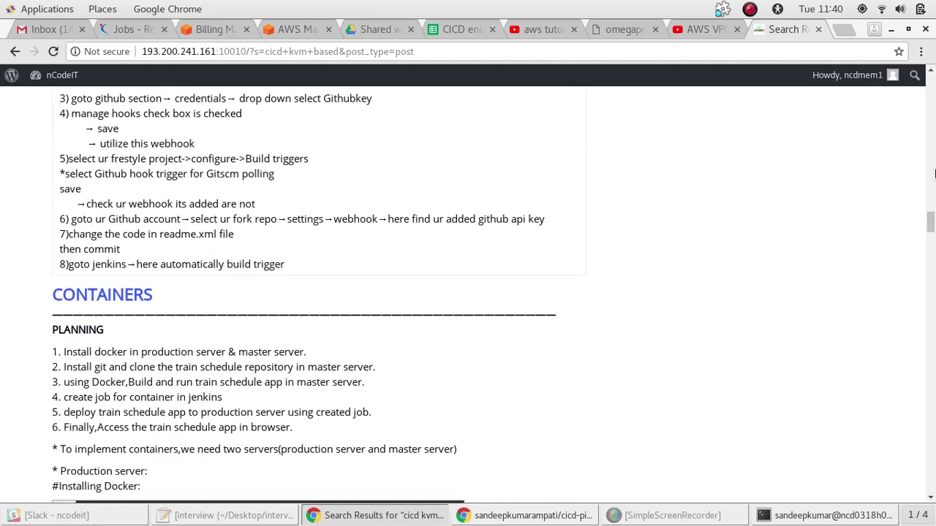
{"action": "scroll", "coordinate": [934, 172], "scroll_direction": "down", "scroll_amount": 5}
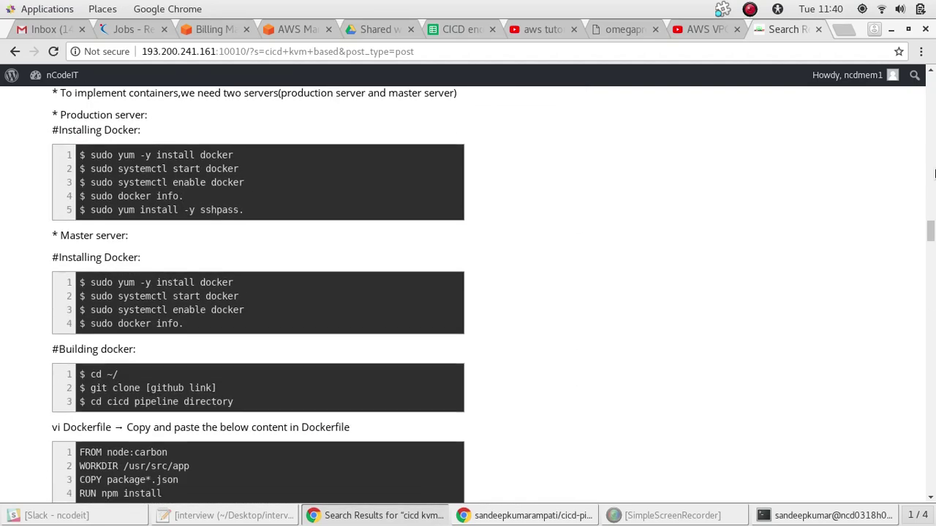
{"action": "scroll", "coordinate": [933, 172], "scroll_direction": "up", "scroll_amount": 4}
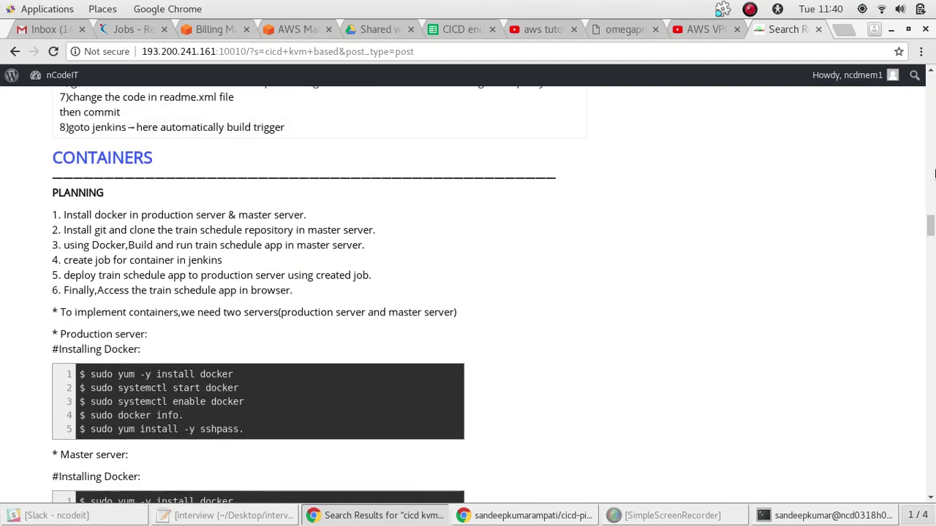
{"action": "scroll", "coordinate": [933, 172], "scroll_direction": "up", "scroll_amount": 2}
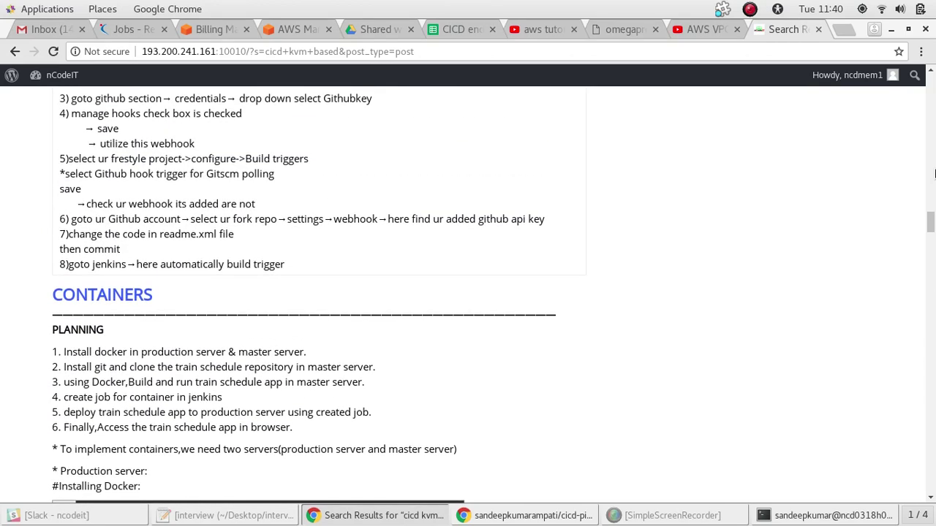
{"action": "scroll", "coordinate": [933, 172], "scroll_direction": "up", "scroll_amount": 5}
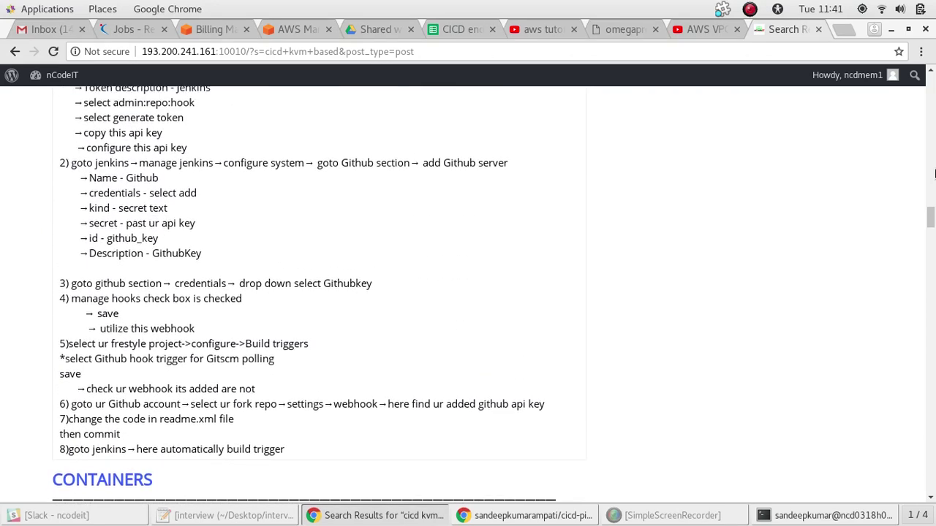
{"action": "scroll", "coordinate": [933, 173], "scroll_direction": "up", "scroll_amount": 4}
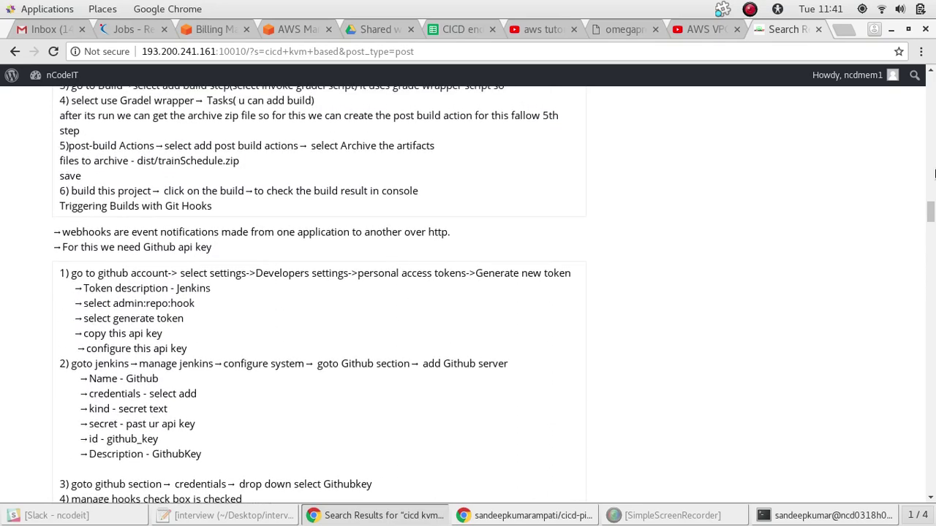
{"action": "scroll", "coordinate": [934, 172], "scroll_direction": "up", "scroll_amount": 1}
{"action": "scroll", "coordinate": [933, 172], "scroll_direction": "down", "scroll_amount": 1}
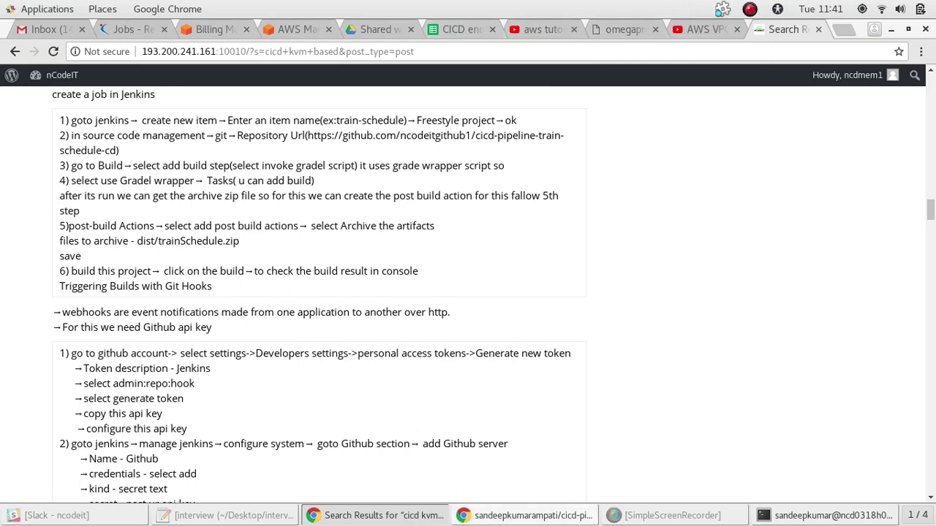
Select the fork's URL in GitHub's address bar, then switch to the cicd1 job configuration page
{"action": "left_click", "coordinate": [476, 517]}
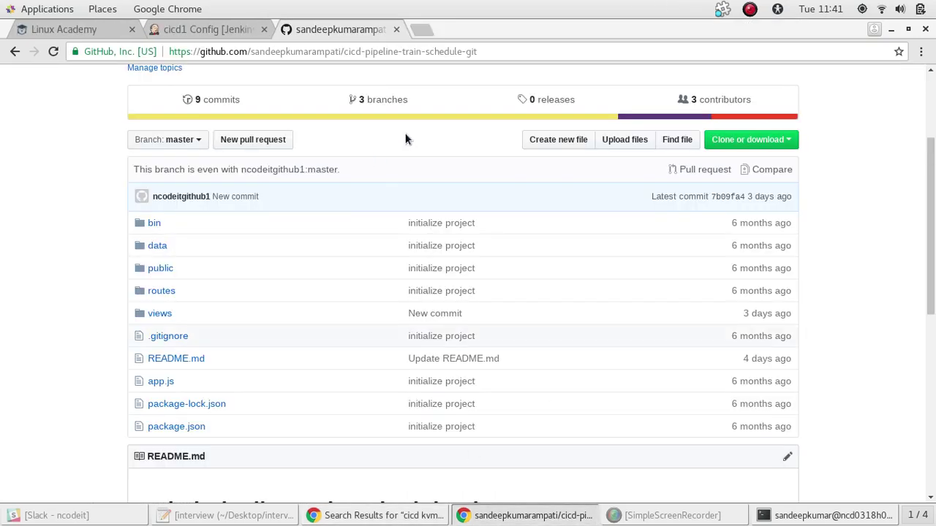
{"action": "double_click", "coordinate": [484, 52]}
{"action": "left_click", "coordinate": [484, 52]}
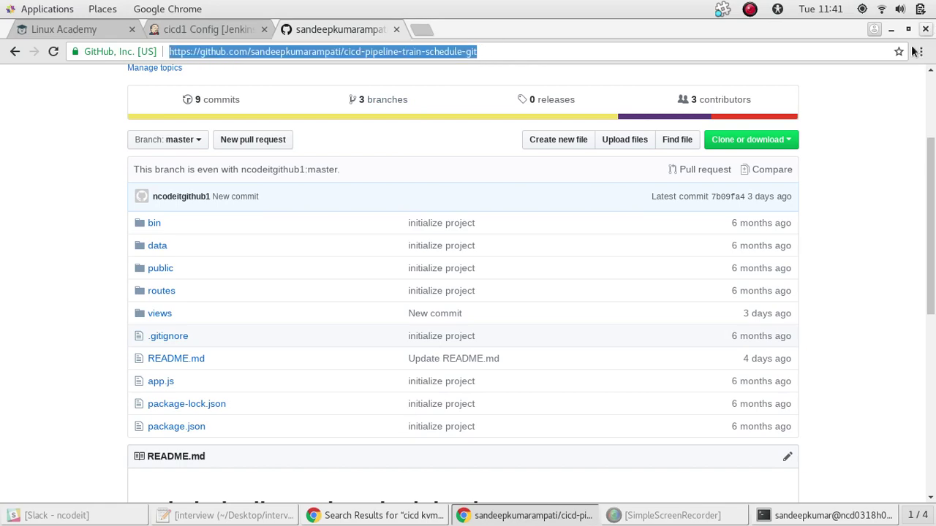
{"action": "left_click", "coordinate": [891, 29]}
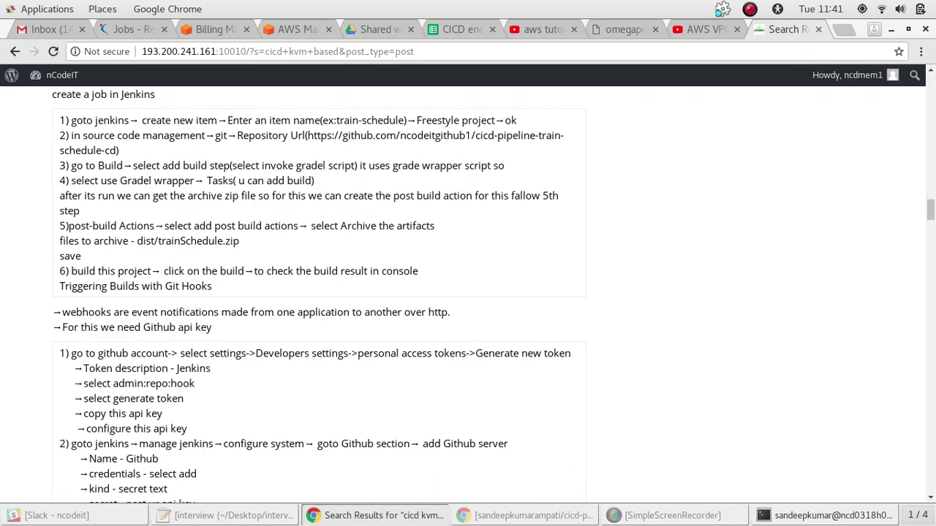
{"action": "left_click", "coordinate": [482, 515]}
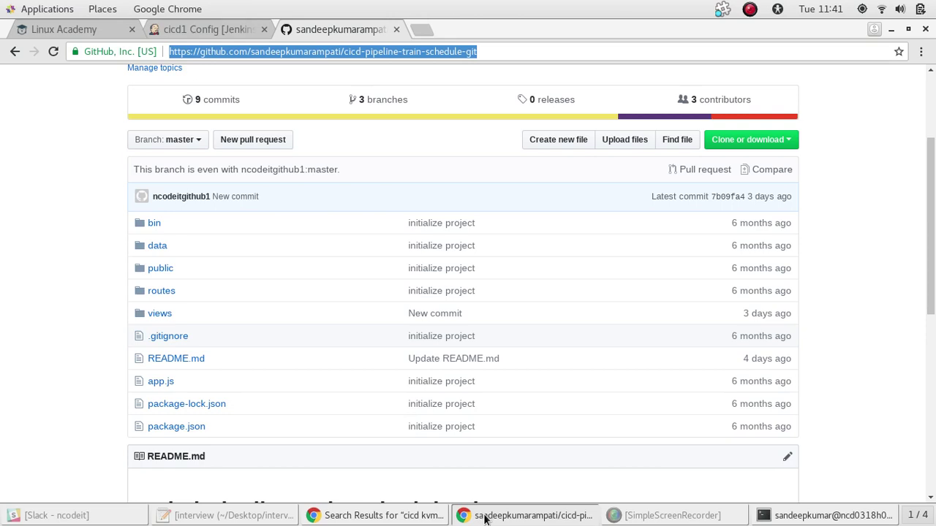
{"action": "left_click", "coordinate": [191, 30]}
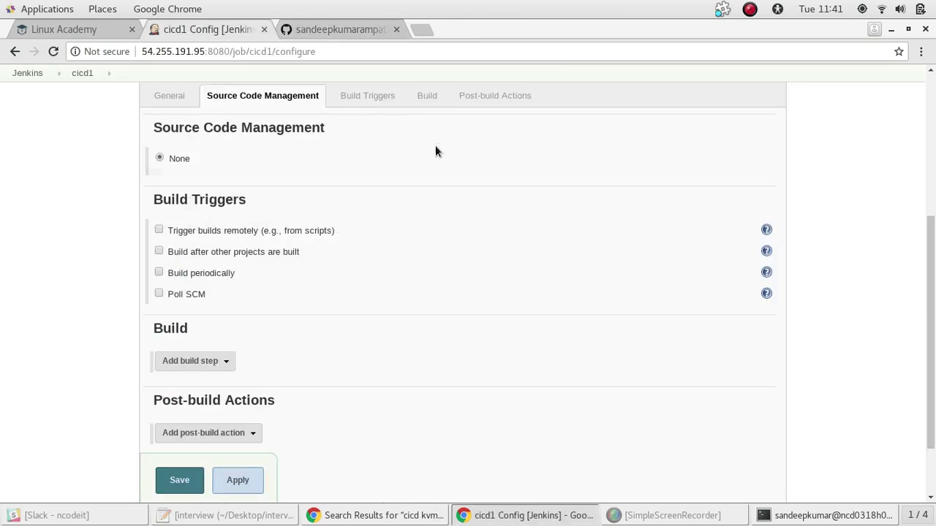
{"action": "left_click_drag", "start_coordinate": [931, 272], "coordinate": [899, 148]}
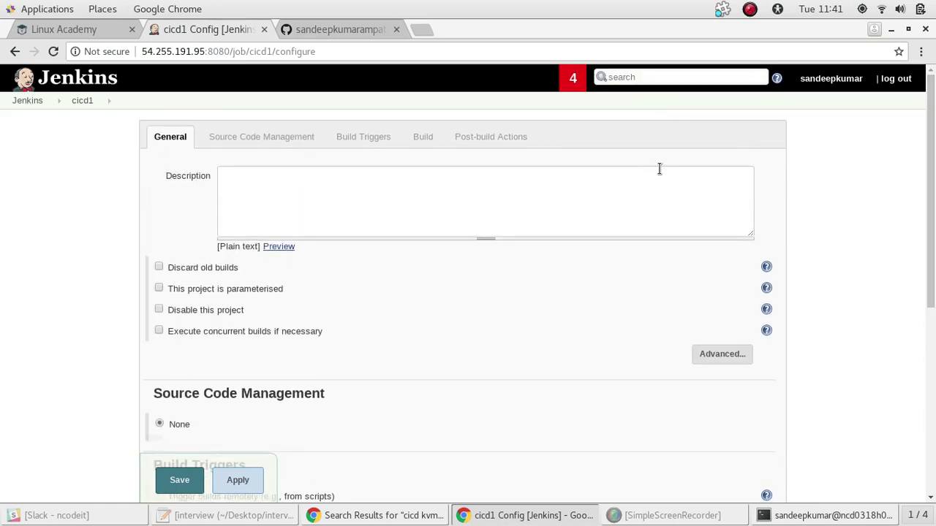
Discard the unsaved cicd1 configuration, revisit cicd1's configure page, then go back to the dashboard
{"action": "left_click", "coordinate": [29, 101]}
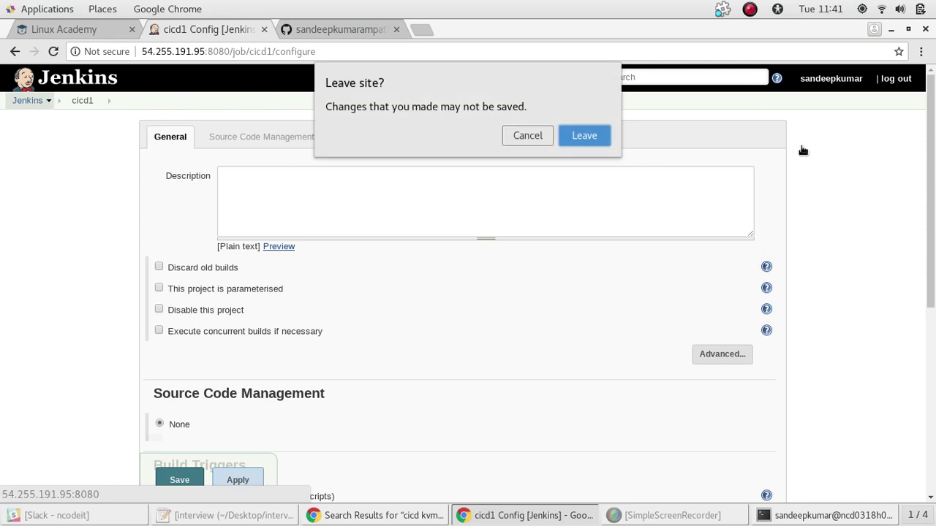
{"action": "left_click", "coordinate": [594, 136]}
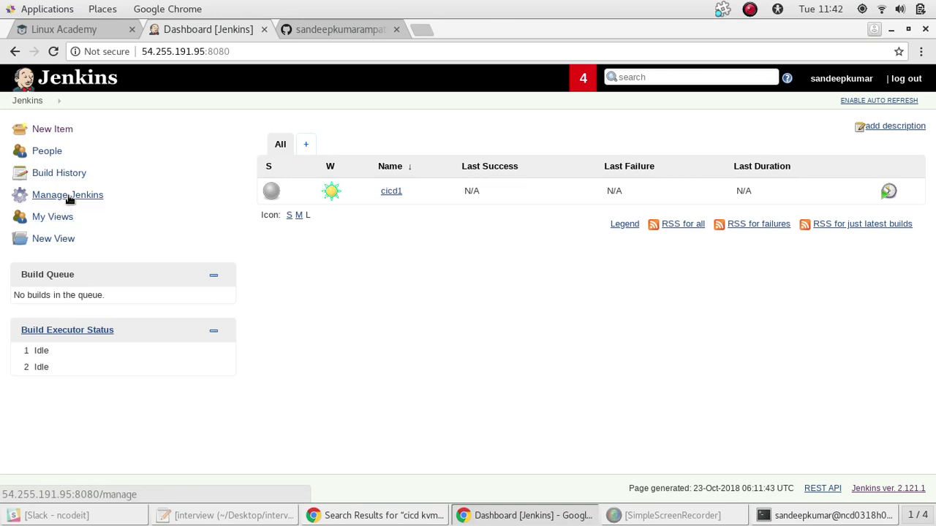
{"action": "left_click", "coordinate": [394, 193]}
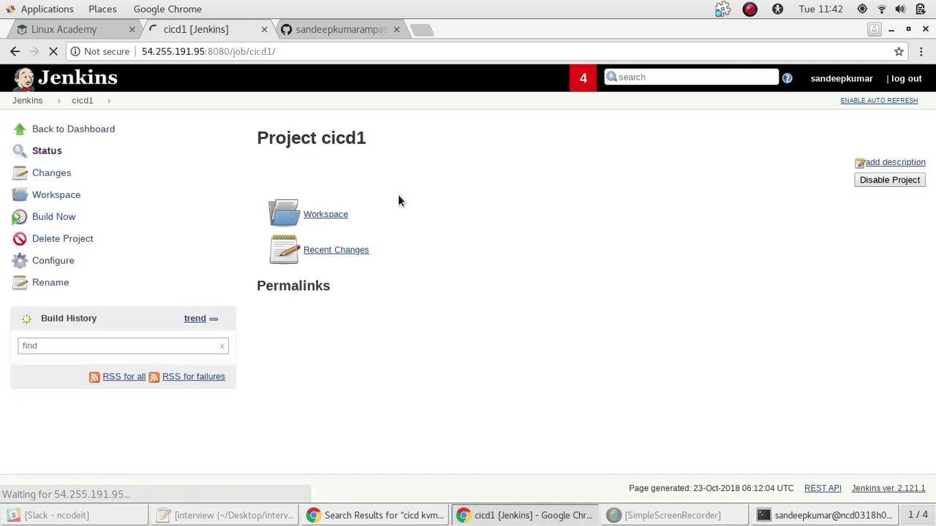
{"action": "left_click", "coordinate": [53, 261]}
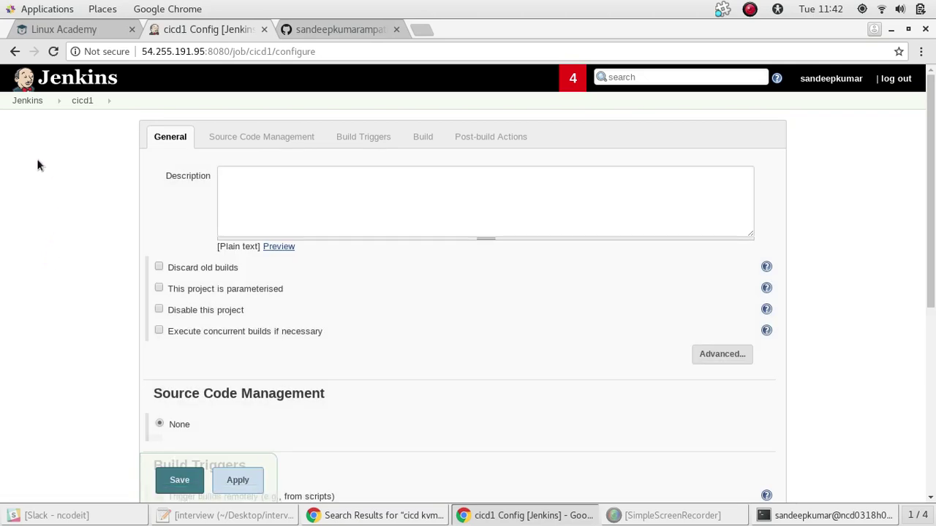
{"action": "left_click", "coordinate": [28, 100]}
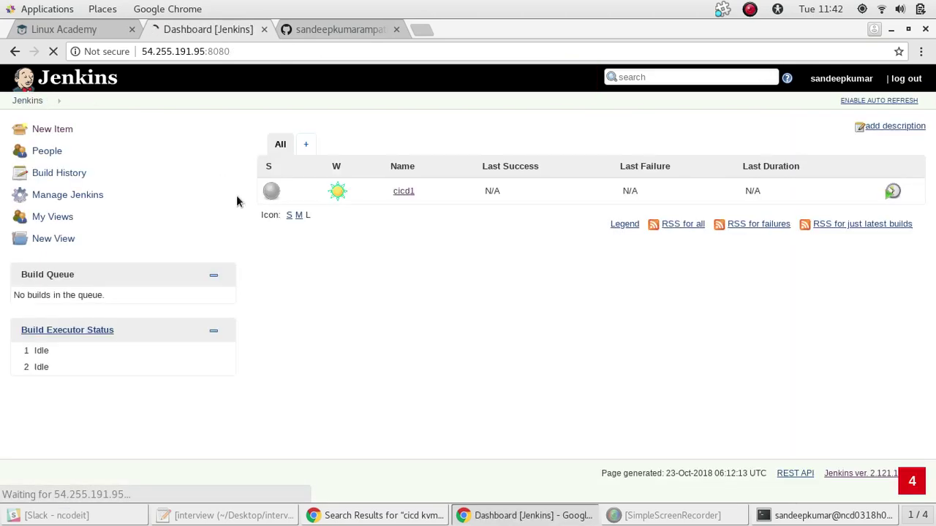
Go to Manage Jenkins > Manage Plugins and show the Available plugins list
{"action": "left_click", "coordinate": [59, 196]}
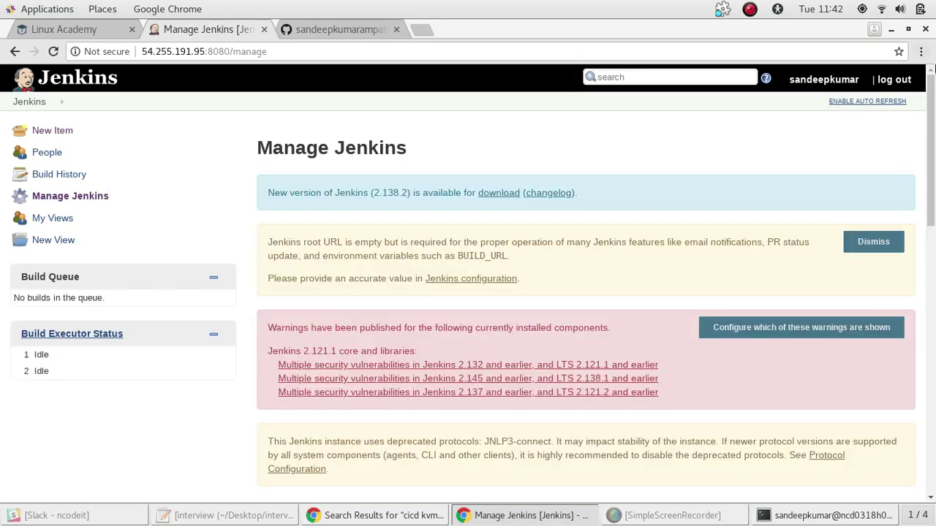
{"action": "left_click_drag", "start_coordinate": [933, 196], "coordinate": [933, 321]}
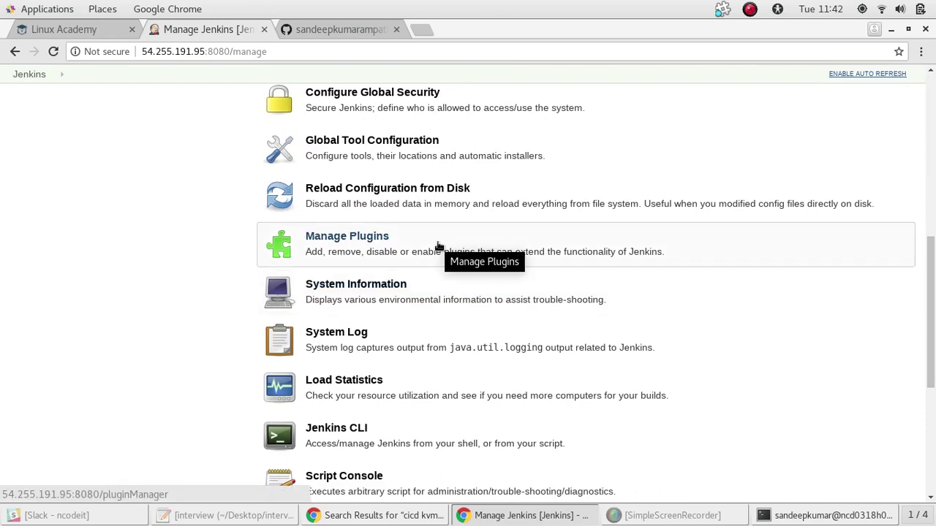
{"action": "mouse_move", "coordinate": [933, 279]}
{"action": "left_mouse_down"}
{"action": "mouse_move", "coordinate": [933, 247]}
{"action": "mouse_move", "coordinate": [933, 299]}
{"action": "mouse_move", "coordinate": [933, 289]}
{"action": "left_mouse_up"}
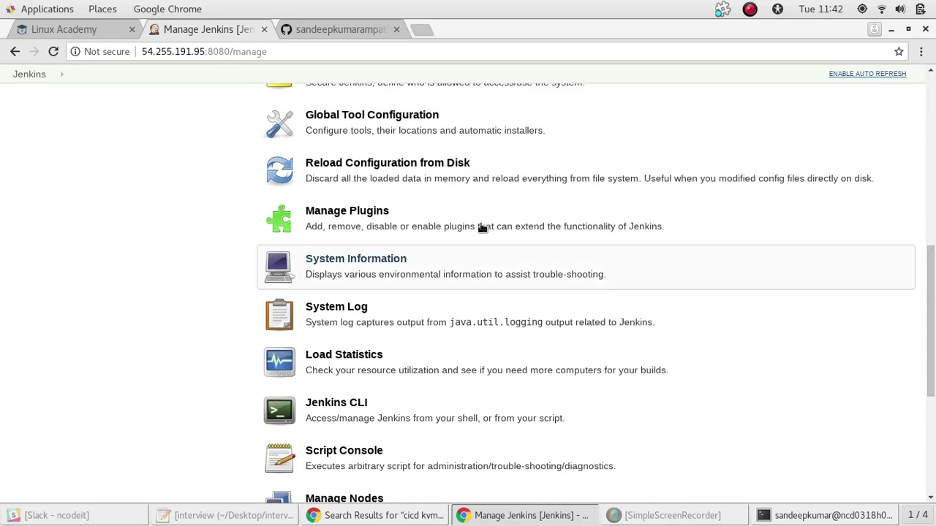
{"action": "left_click", "coordinate": [408, 214]}
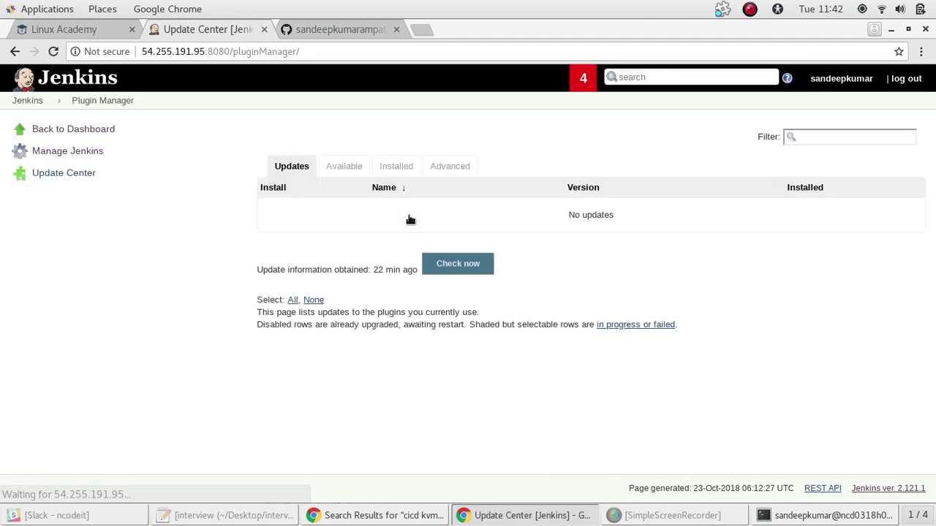
{"action": "left_click", "coordinate": [354, 167]}
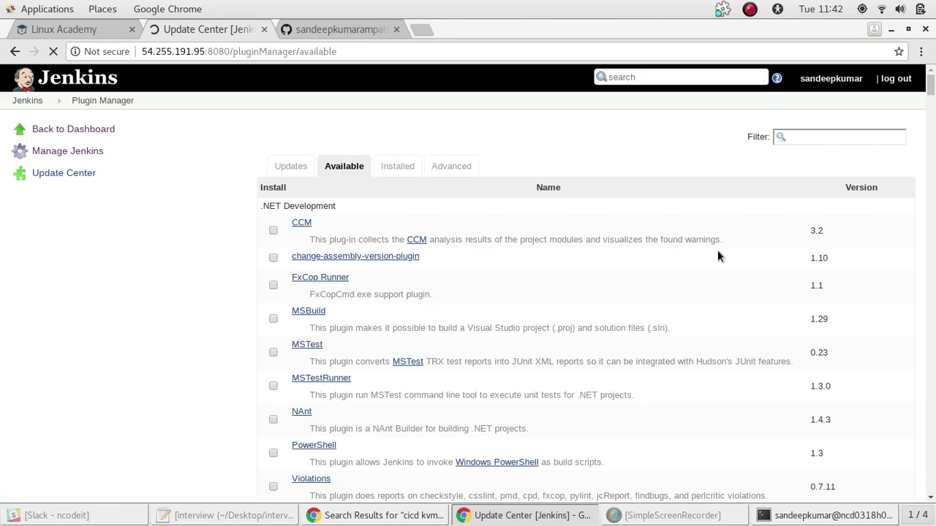
Filter available plugins by 'GIT', tick the GitHub plugin, and install it without restart
{"action": "left_click", "coordinate": [839, 138]}
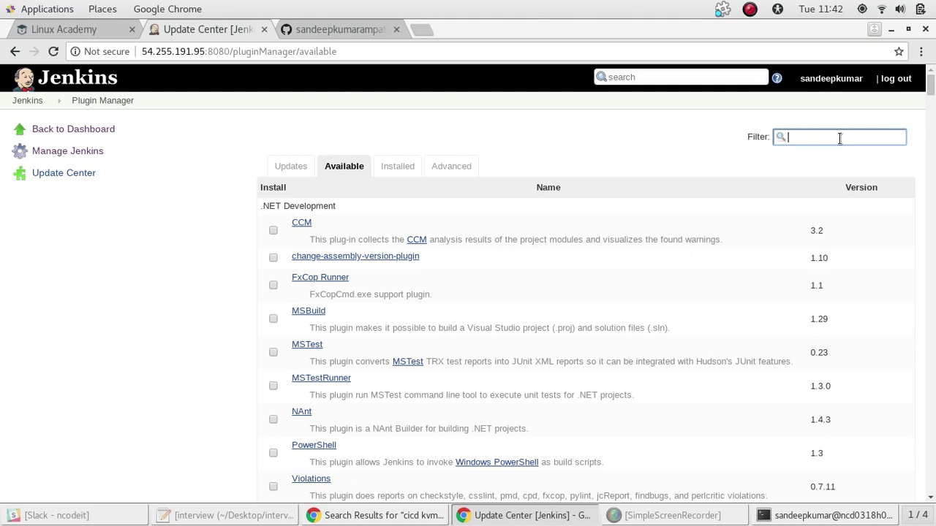
{"action": "type", "text": "GIT"}
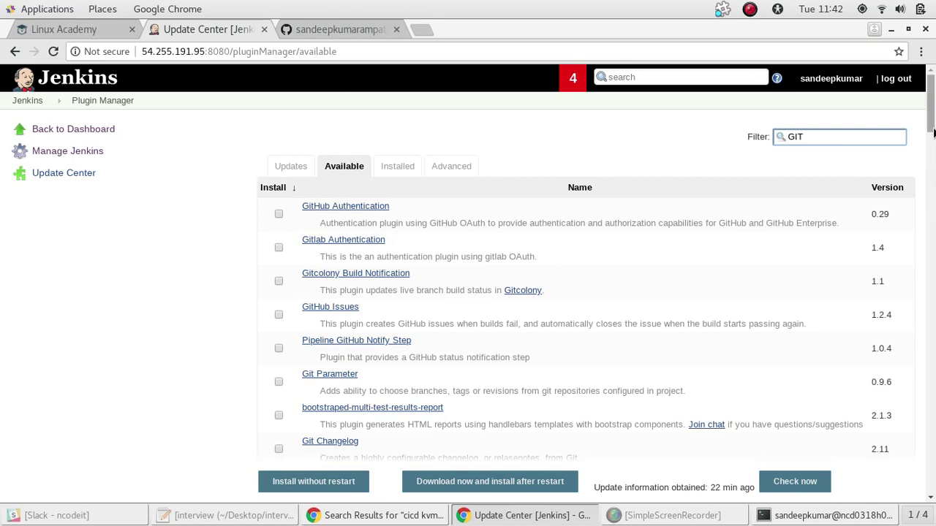
{"action": "scroll", "coordinate": [933, 146], "scroll_direction": "down", "scroll_amount": 3}
{"action": "left_click_drag", "start_coordinate": [933, 144], "coordinate": [933, 208]}
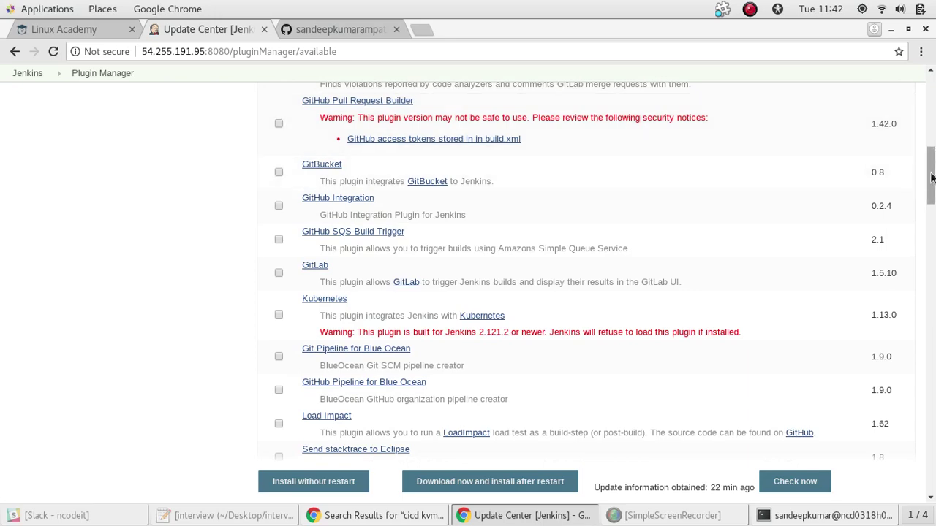
{"action": "mouse_move", "coordinate": [932, 178]}
{"action": "left_mouse_down"}
{"action": "mouse_move", "coordinate": [932, 121]}
{"action": "mouse_move", "coordinate": [933, 195]}
{"action": "left_mouse_up"}
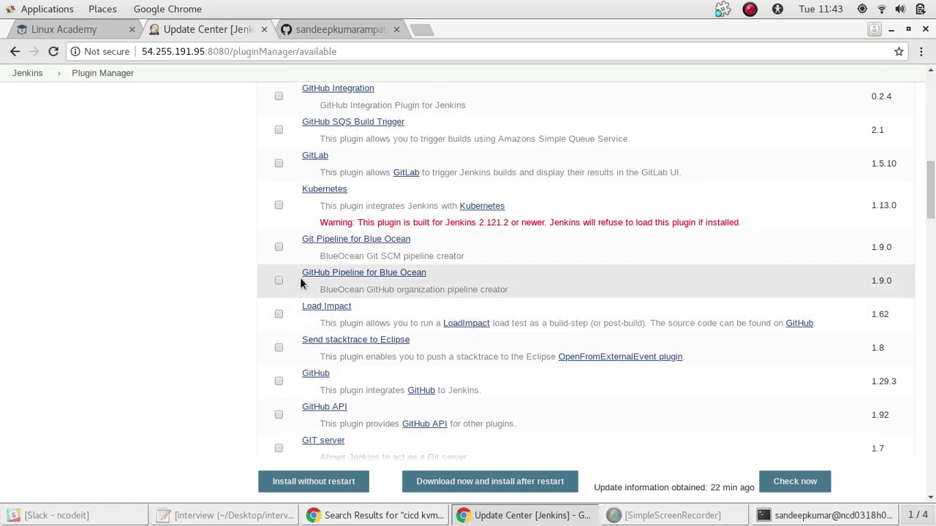
{"action": "left_click", "coordinate": [279, 381]}
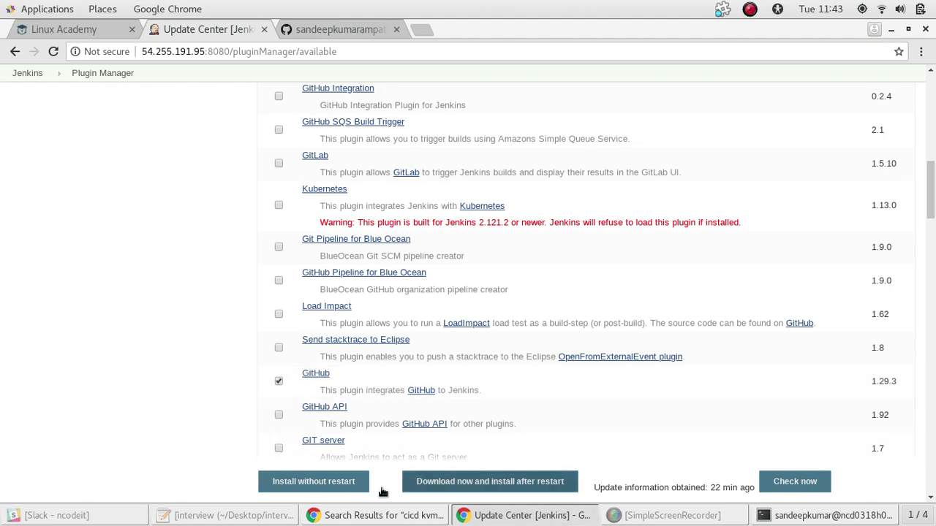
{"action": "left_click", "coordinate": [316, 484]}
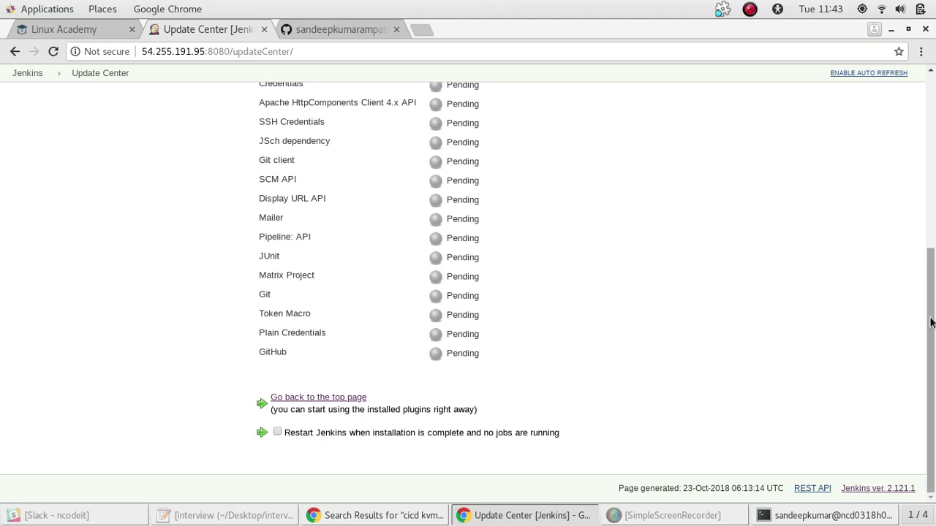
Watch the GitHub plugin dependencies install, then switch to the forked train-schedule repository page
{"action": "left_click_drag", "start_coordinate": [931, 322], "coordinate": [934, 194]}
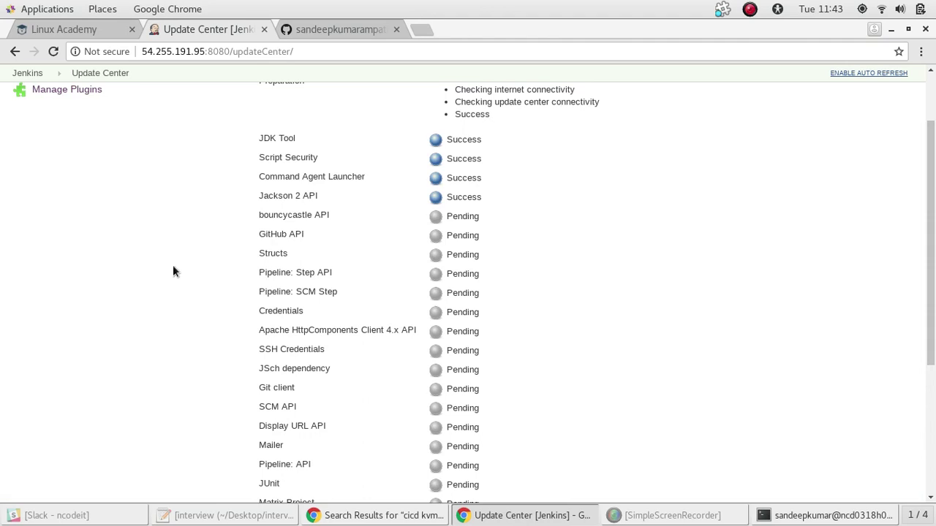
{"action": "scroll", "coordinate": [934, 280], "scroll_direction": "down", "scroll_amount": 2}
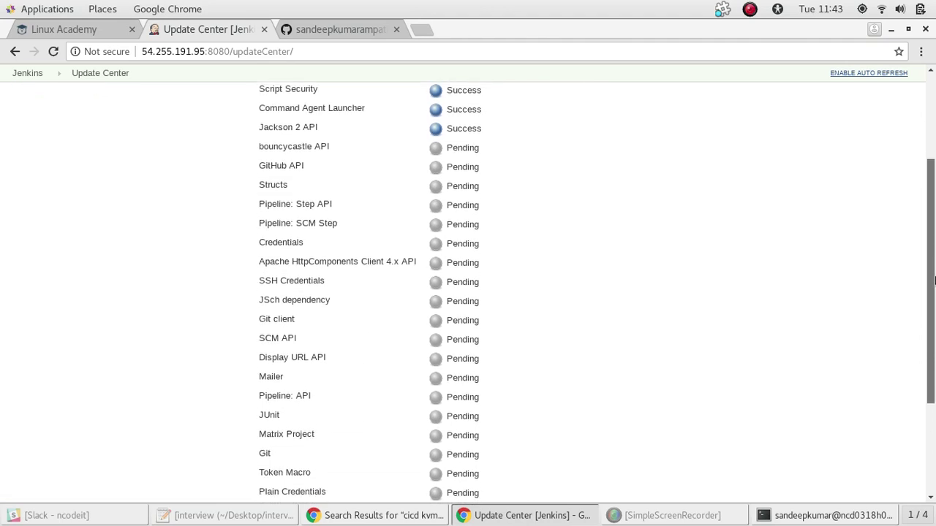
{"action": "scroll", "coordinate": [934, 280], "scroll_direction": "down", "scroll_amount": 1}
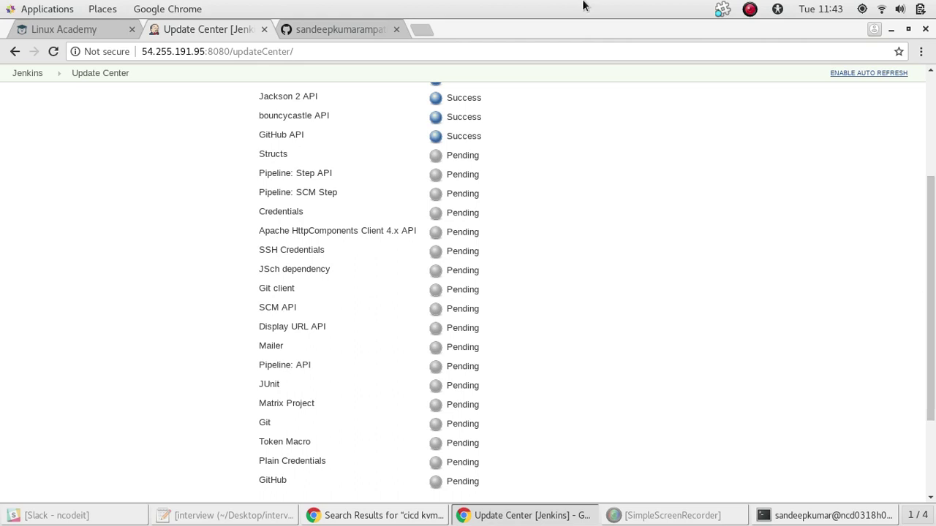
{"action": "left_click", "coordinate": [340, 27]}
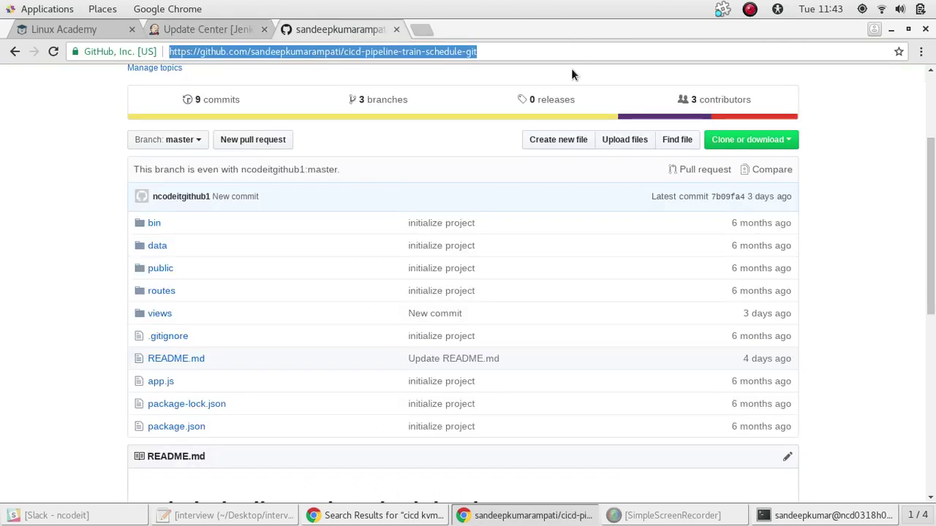
Copy the forked repository's URL from the address bar and return to the Jenkins Update Center
{"action": "right_click", "coordinate": [532, 53]}
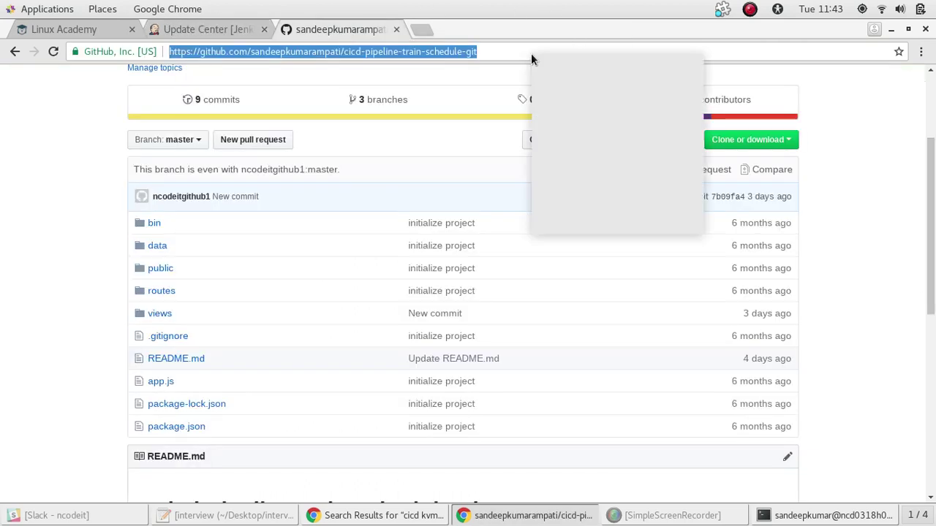
{"action": "left_click", "coordinate": [562, 110]}
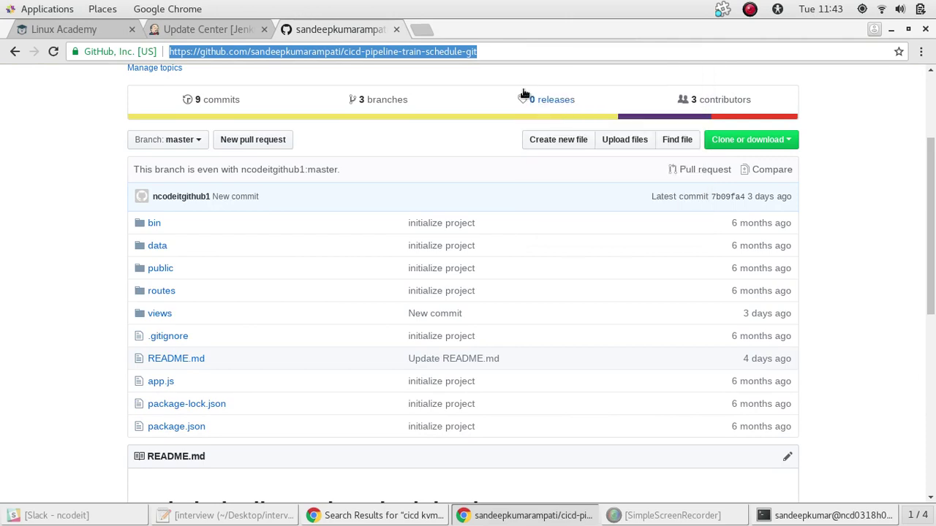
{"action": "left_click", "coordinate": [502, 51]}
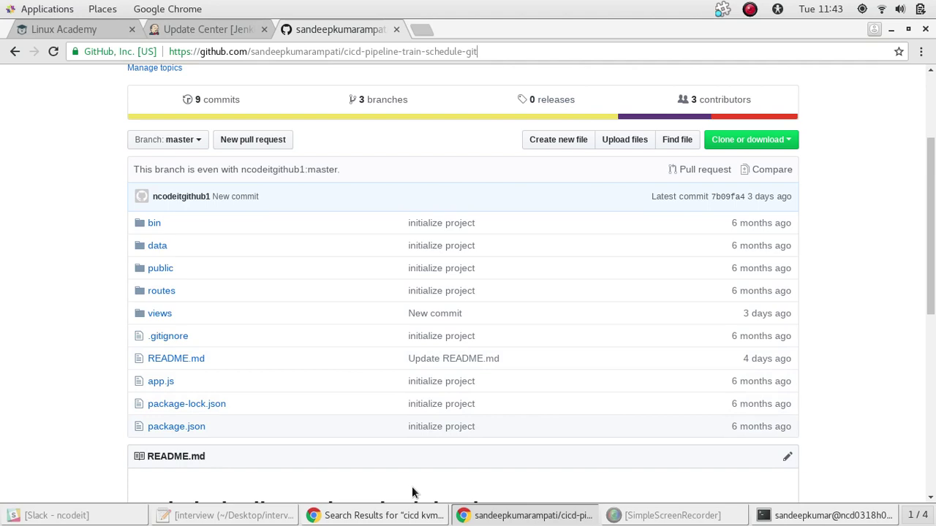
{"action": "left_click", "coordinate": [377, 515]}
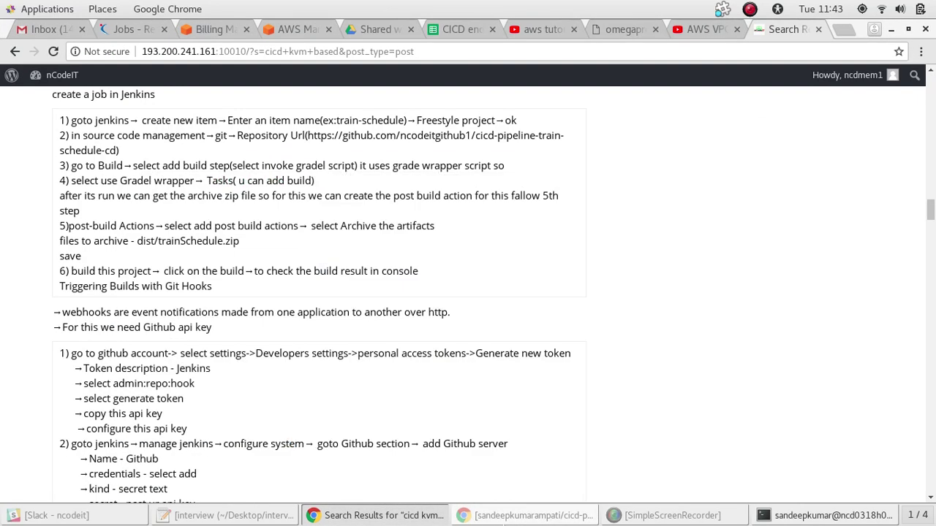
{"action": "left_click", "coordinate": [499, 516]}
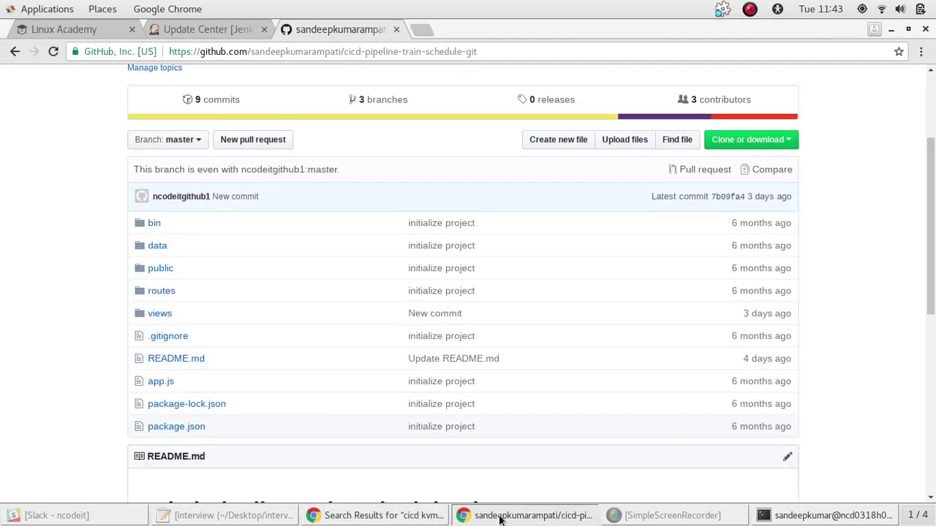
{"action": "left_click", "coordinate": [210, 28]}
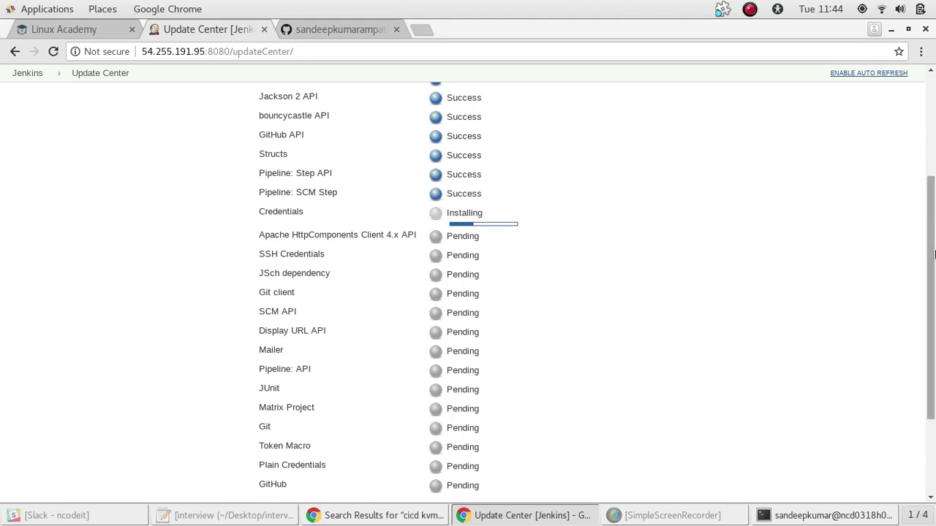
Scroll to the top of the Update Center progress page and go back to the dashboard
{"action": "scroll", "coordinate": [934, 346], "scroll_direction": "down", "scroll_amount": 1}
{"action": "scroll", "coordinate": [933, 346], "scroll_direction": "down", "scroll_amount": 3}
{"action": "scroll", "coordinate": [933, 322], "scroll_direction": "up", "scroll_amount": 1}
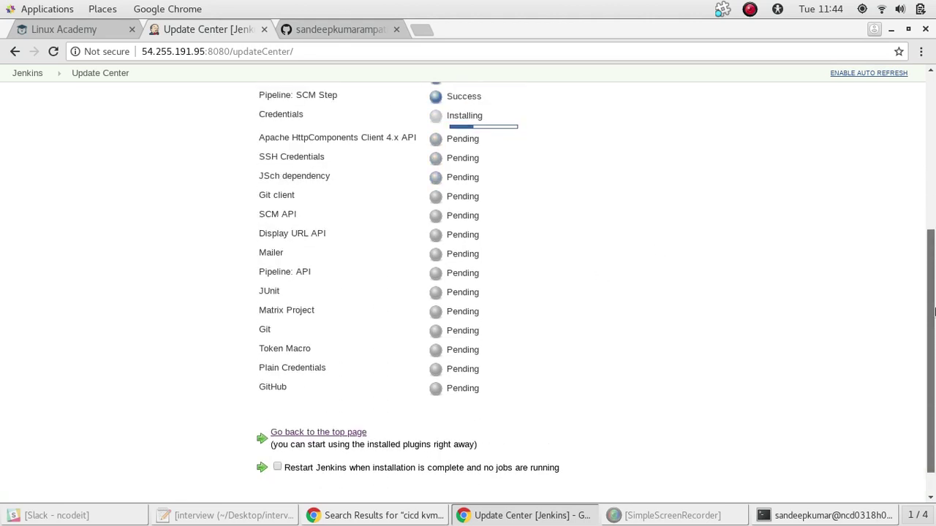
{"action": "left_click_drag", "start_coordinate": [934, 313], "coordinate": [891, 157]}
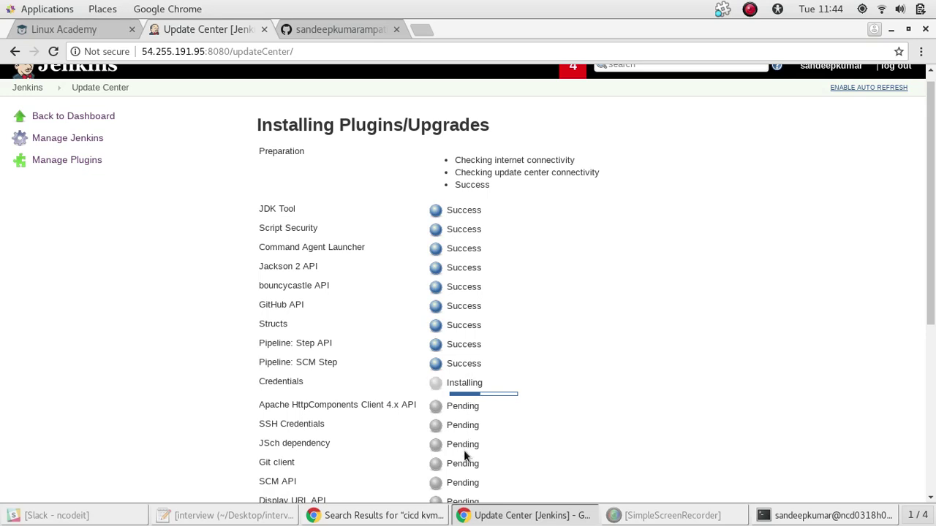
{"action": "left_click", "coordinate": [45, 119]}
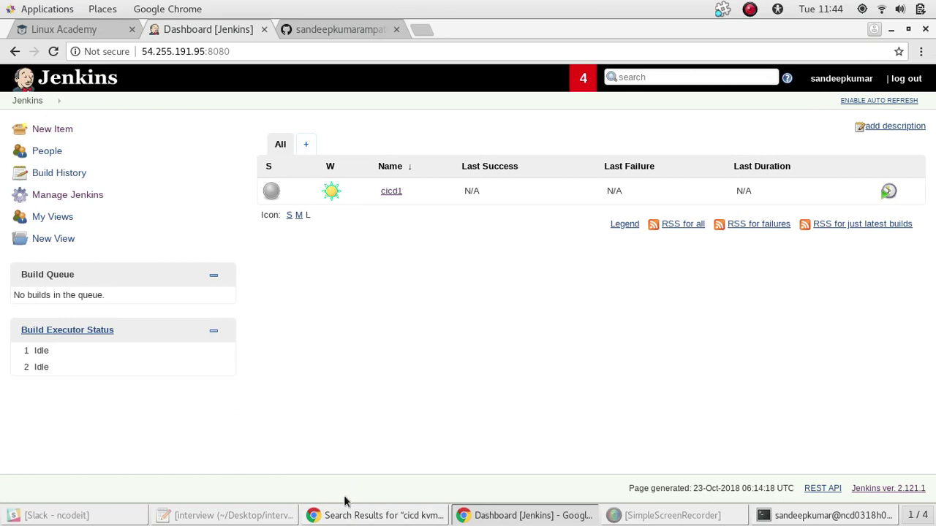
In cicd1's configuration, choose Git and paste the cicd-pipeline-train-schedule-git URL, with credentials none
{"action": "left_click", "coordinate": [53, 260]}
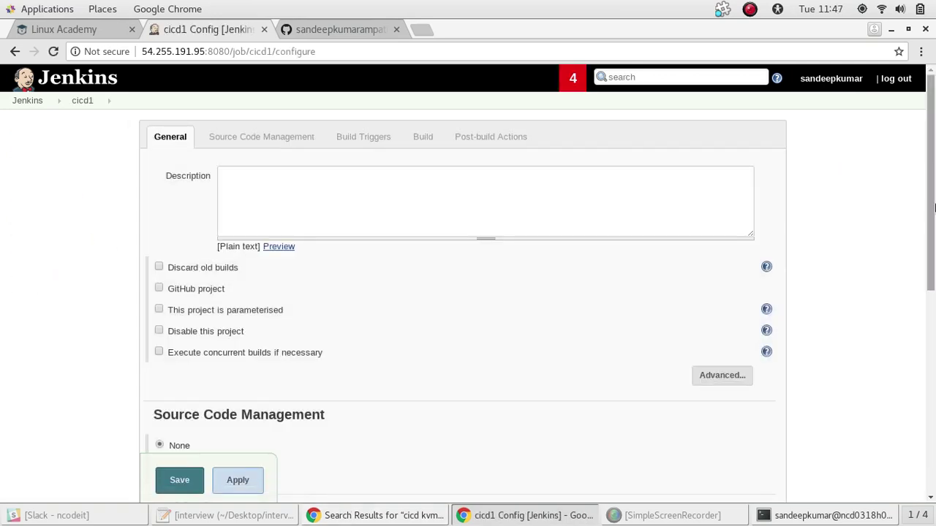
{"action": "left_click_drag", "start_coordinate": [931, 209], "coordinate": [935, 258]}
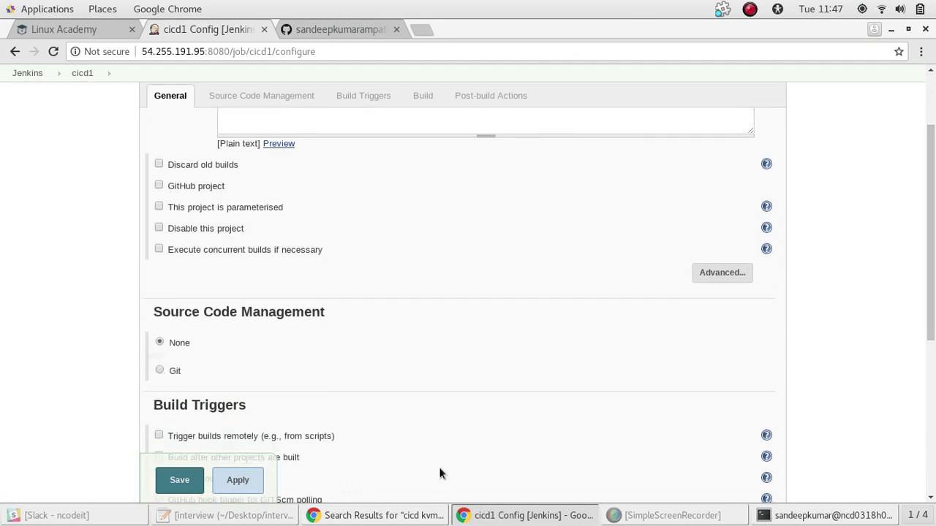
{"action": "left_click", "coordinate": [160, 368]}
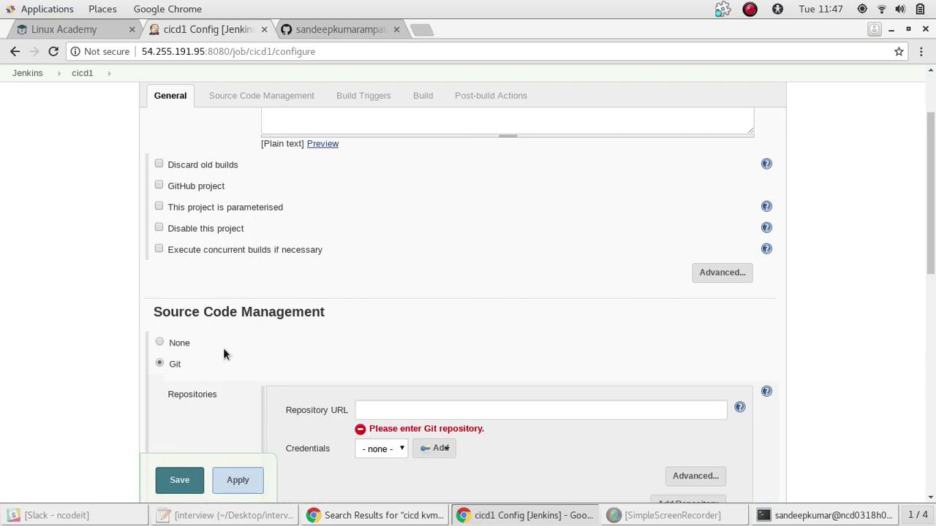
{"action": "left_click", "coordinate": [405, 409]}
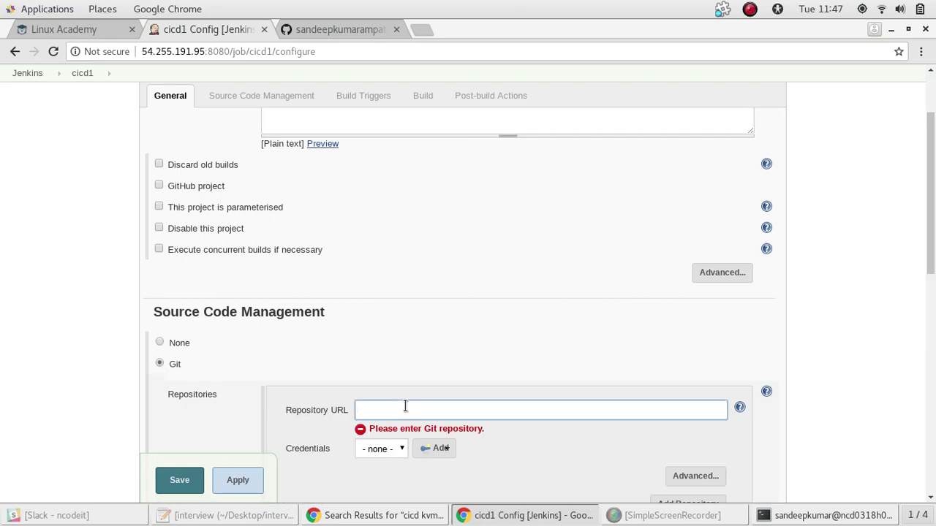
{"action": "key", "text": "ctrl+v"}
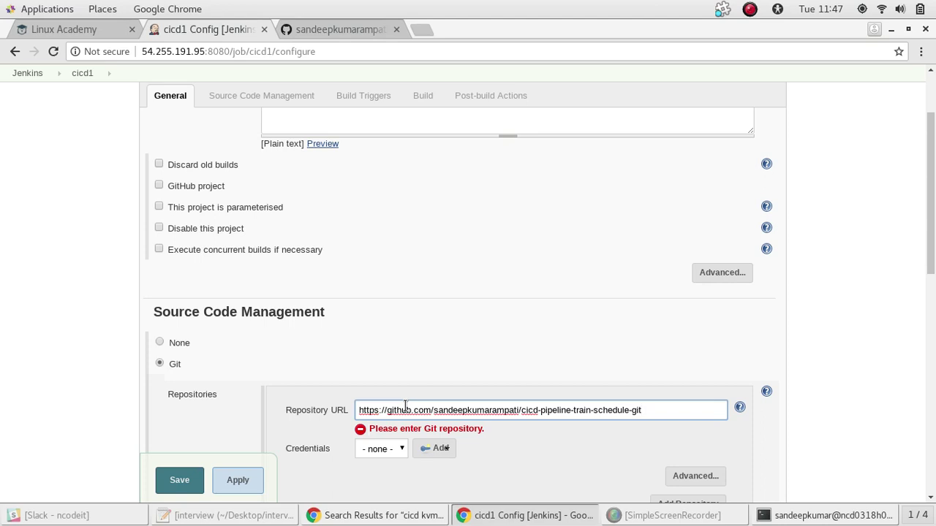
{"action": "left_click", "coordinate": [542, 452]}
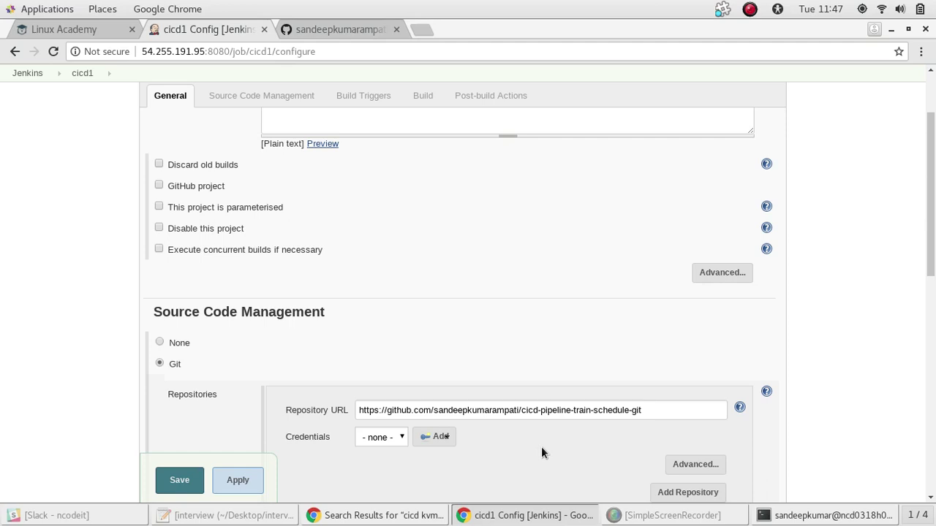
{"action": "left_click", "coordinate": [400, 439]}
{"action": "left_click", "coordinate": [376, 452]}
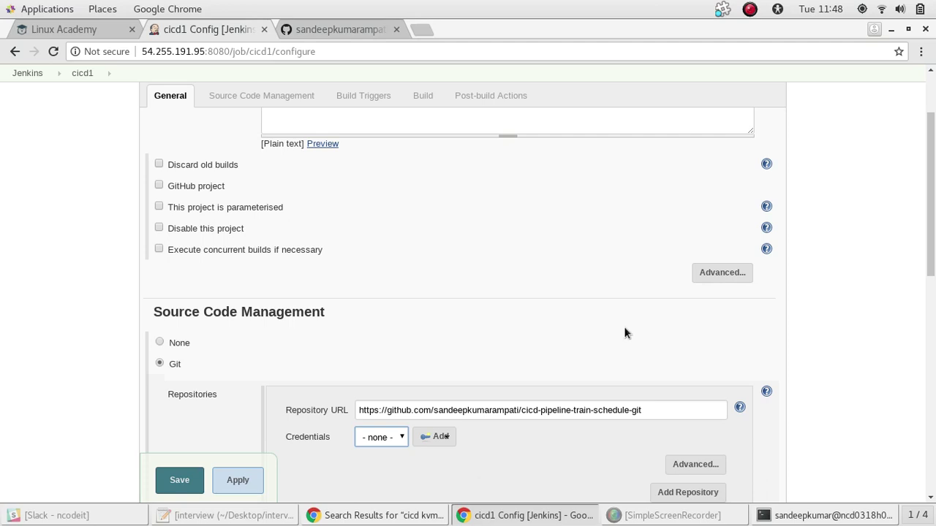
Scroll cicd1's configuration to Source Code Management and minimize the Jenkins window
{"action": "left_click_drag", "start_coordinate": [927, 208], "coordinate": [926, 287]}
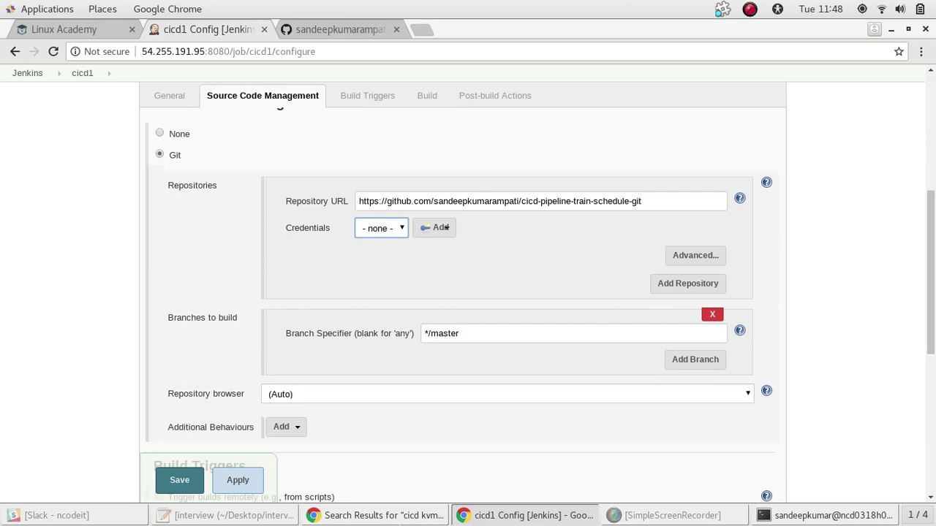
{"action": "left_click", "coordinate": [485, 521]}
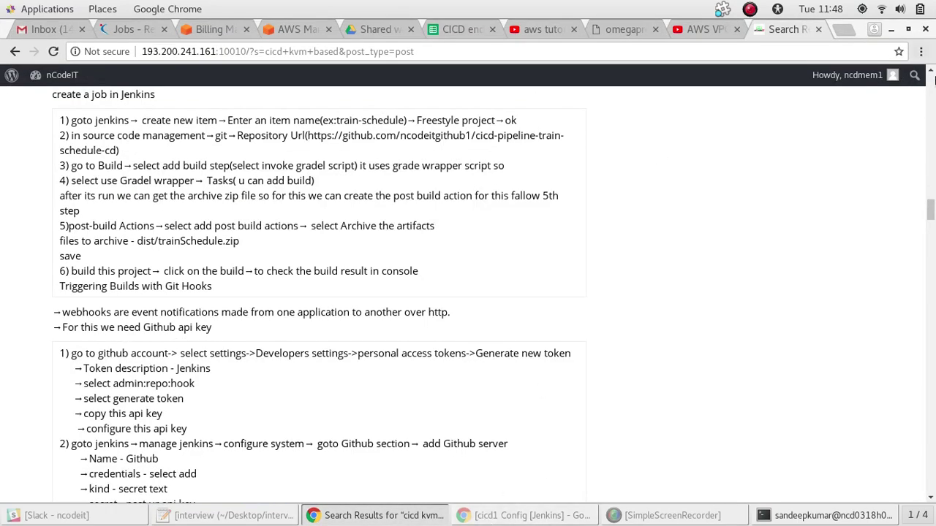
Read the Git Hooks webhook steps in the notes, then return to the cicd1 configuration
{"action": "left_click_drag", "start_coordinate": [931, 211], "coordinate": [933, 236]}
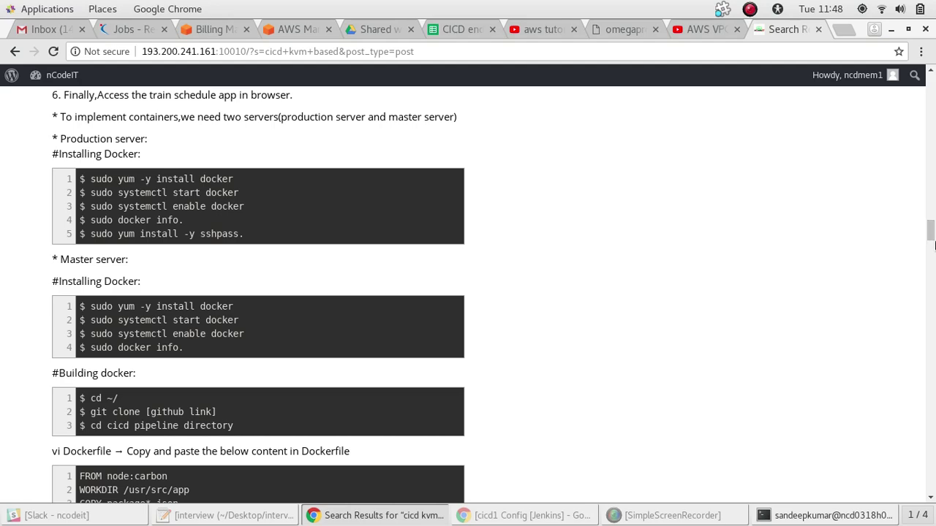
{"action": "left_click_drag", "start_coordinate": [934, 245], "coordinate": [932, 221]}
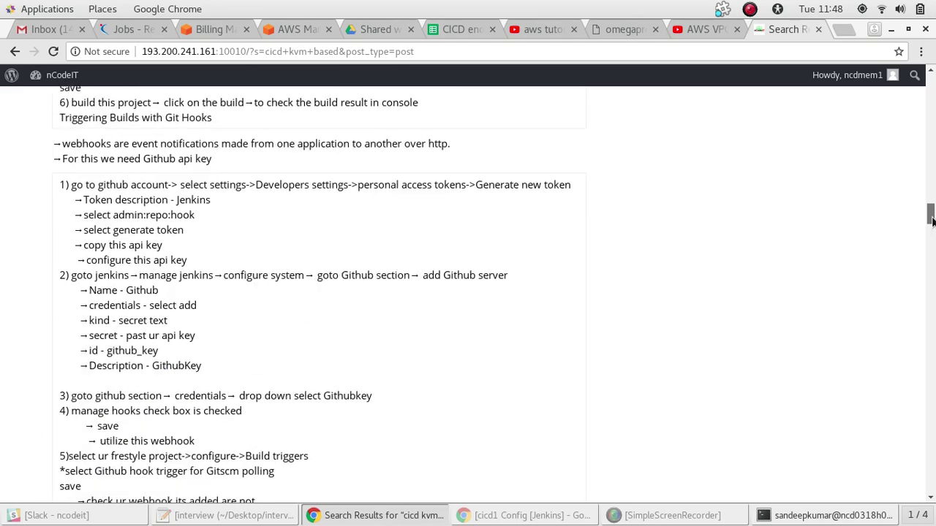
{"action": "scroll", "coordinate": [931, 222], "scroll_direction": "down", "scroll_amount": 3}
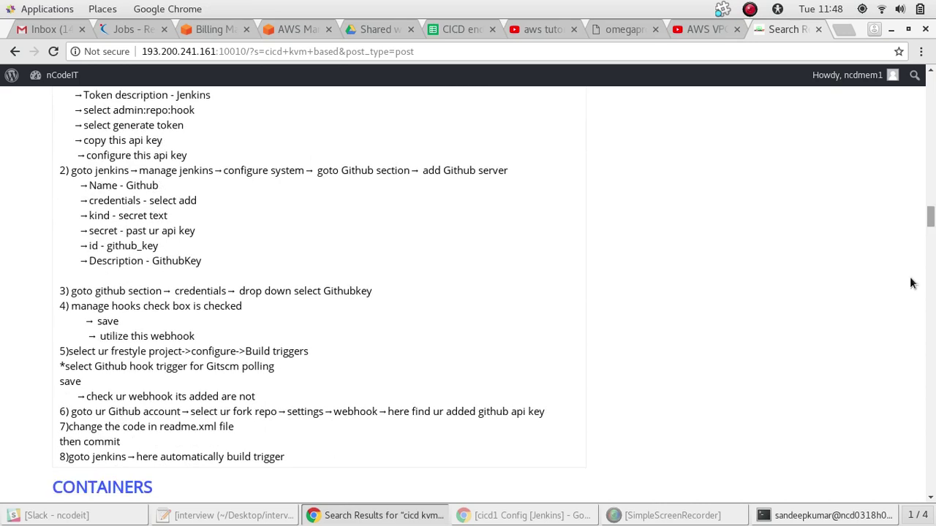
{"action": "left_click", "coordinate": [566, 516]}
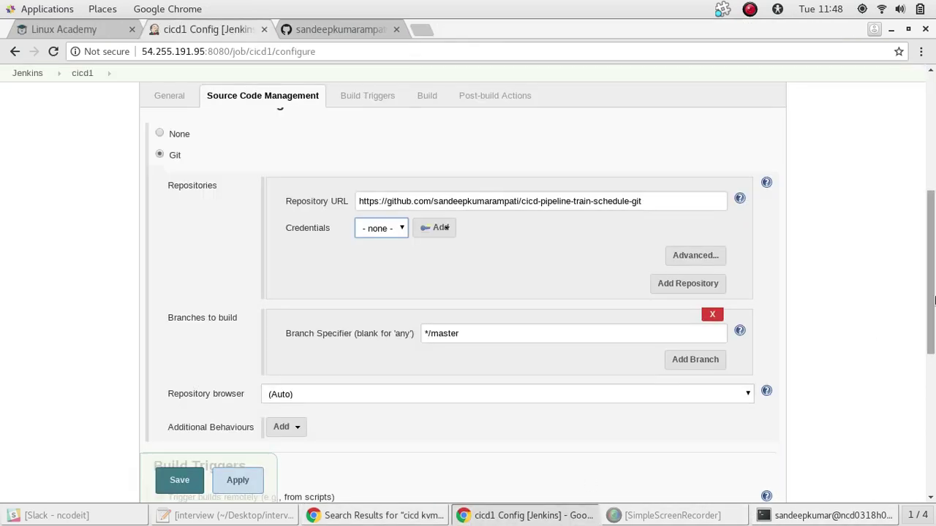
Enable Poll SCM on cicd1 with schedule */1 * * * * and save the job
{"action": "left_click_drag", "start_coordinate": [931, 299], "coordinate": [933, 422]}
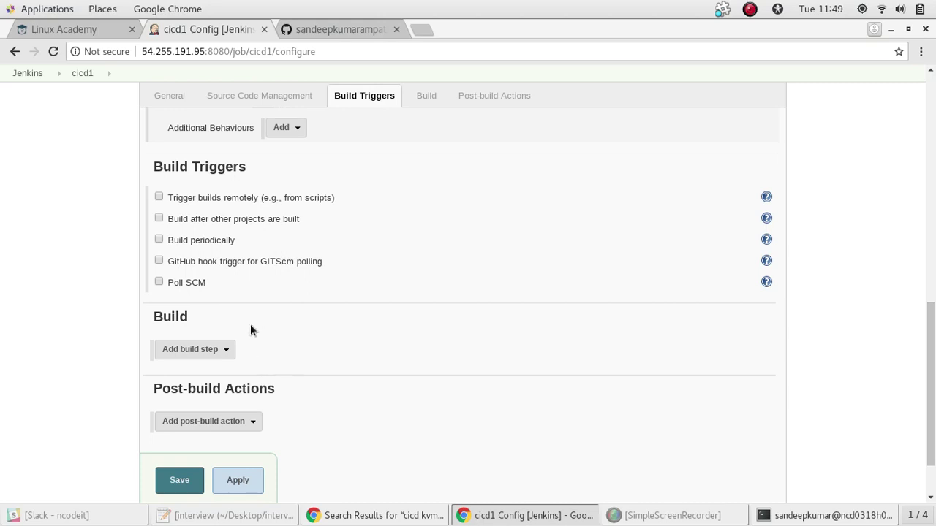
{"action": "left_click", "coordinate": [159, 281]}
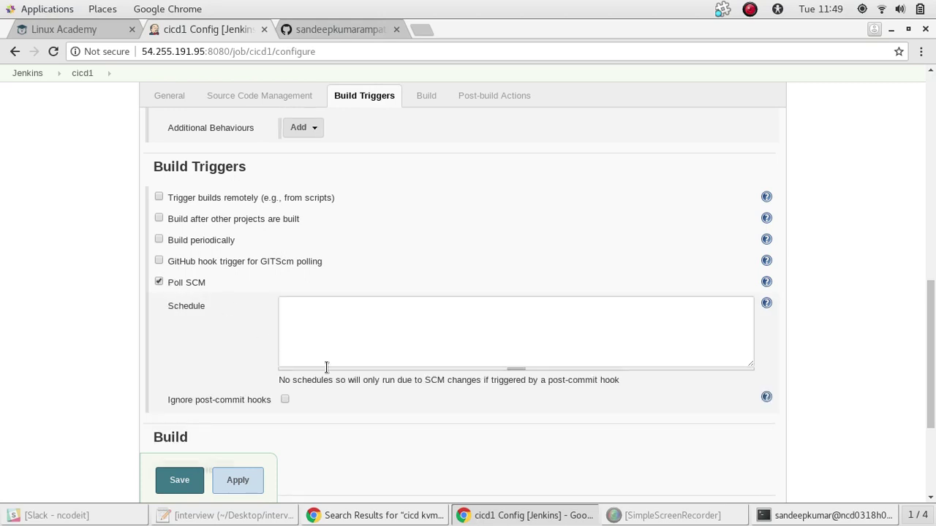
{"action": "left_click", "coordinate": [355, 342]}
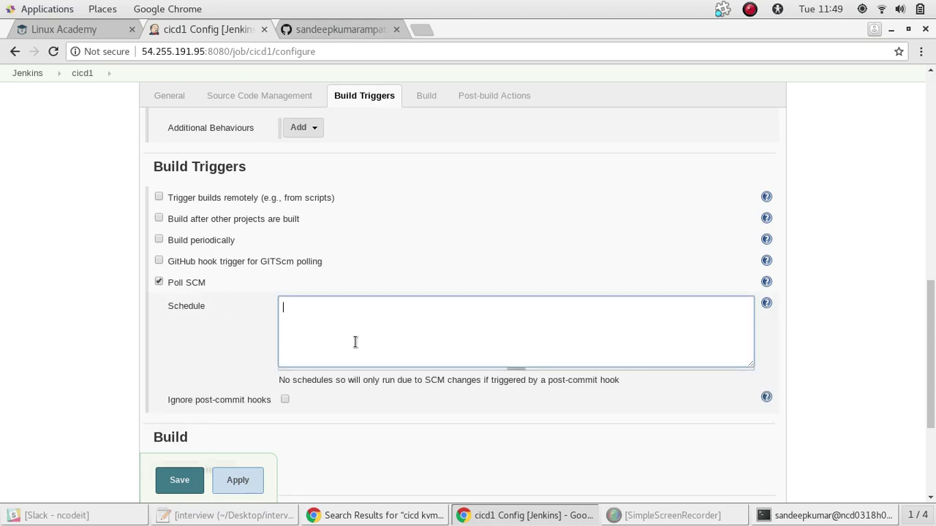
{"action": "type", "text": "* * * * *"}
{"action": "key", "text": "Left"}
{"action": "key", "text": "Delete"}
{"action": "type", "text": "/"}
{"action": "type", "text": "1"}
{"action": "left_click_drag", "start_coordinate": [931, 330], "coordinate": [933, 398]}
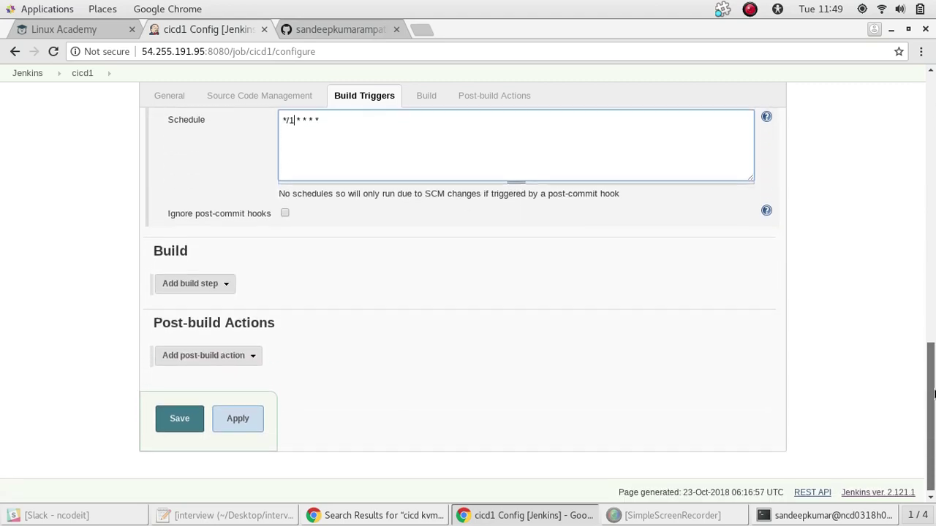
{"action": "left_click", "coordinate": [180, 415]}
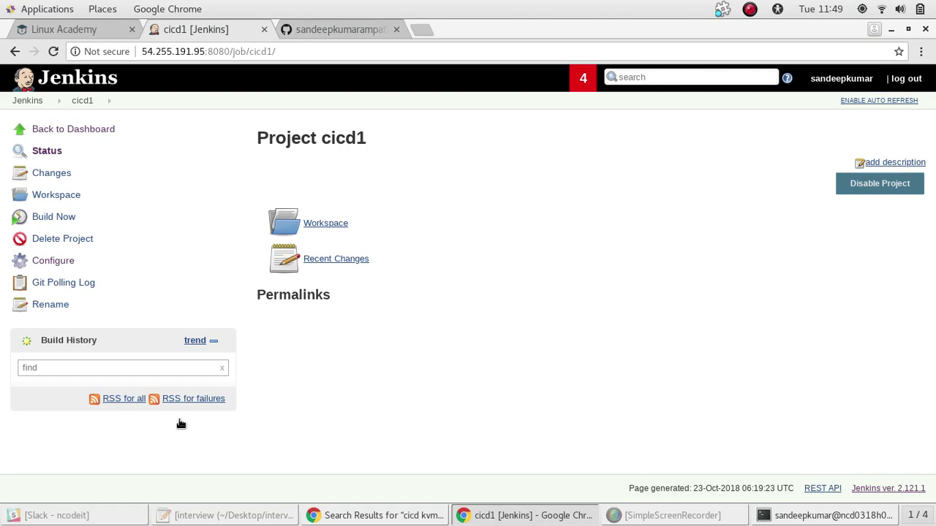
Trigger build #1 of cicd1 and bring up the SimpleScreenRecorder window
{"action": "left_click", "coordinate": [49, 217]}
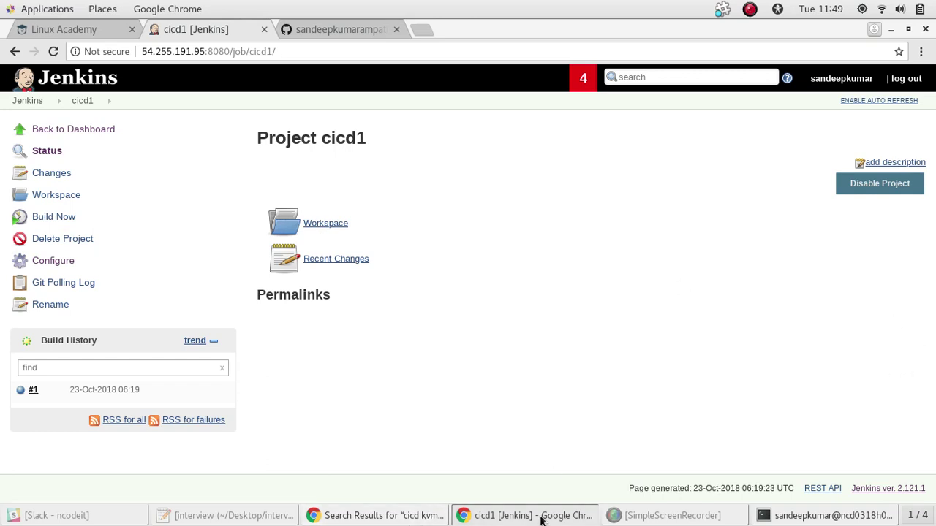
{"action": "left_click", "coordinate": [671, 515]}
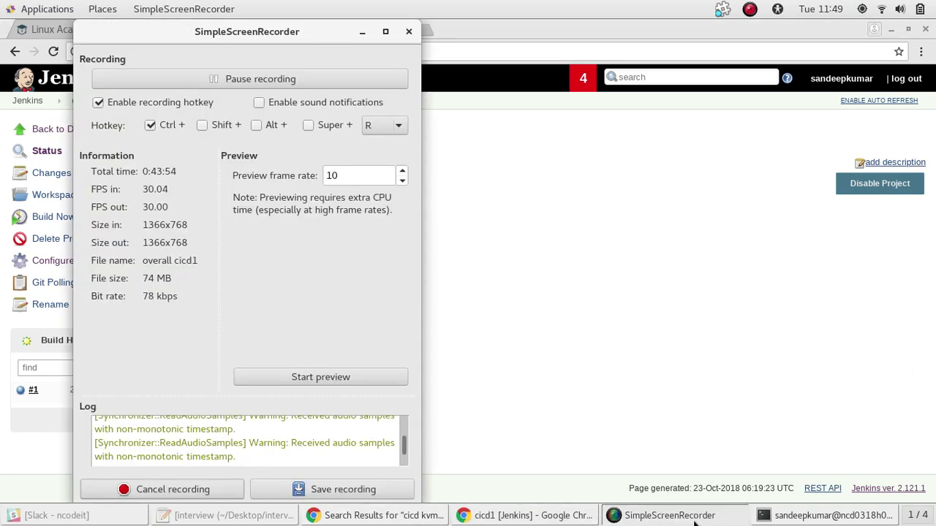
Minimize SimpleScreenRecorder to get back to the docker install terminal
{"action": "left_click", "coordinate": [694, 517]}
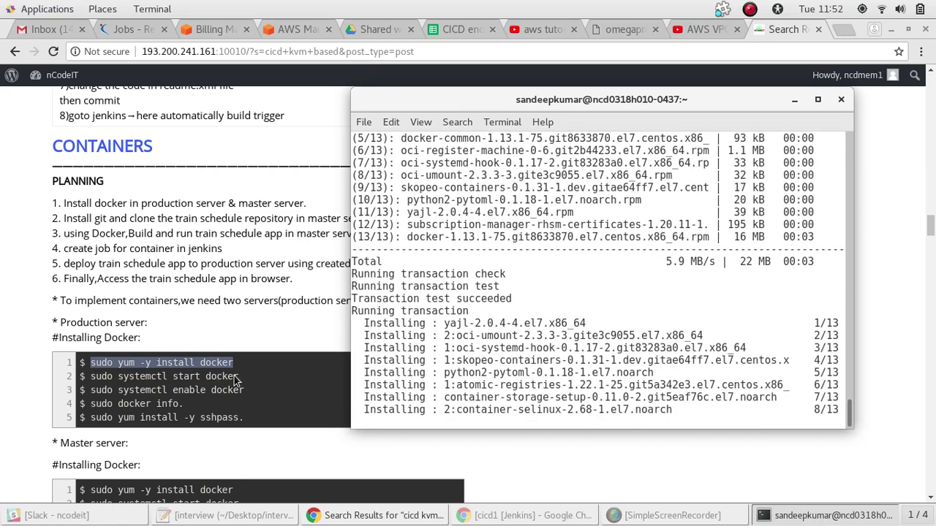
Copy 'sudo systemctl start docker' from the notes and run it in the terminal
{"action": "left_click_drag", "start_coordinate": [239, 375], "coordinate": [90, 376]}
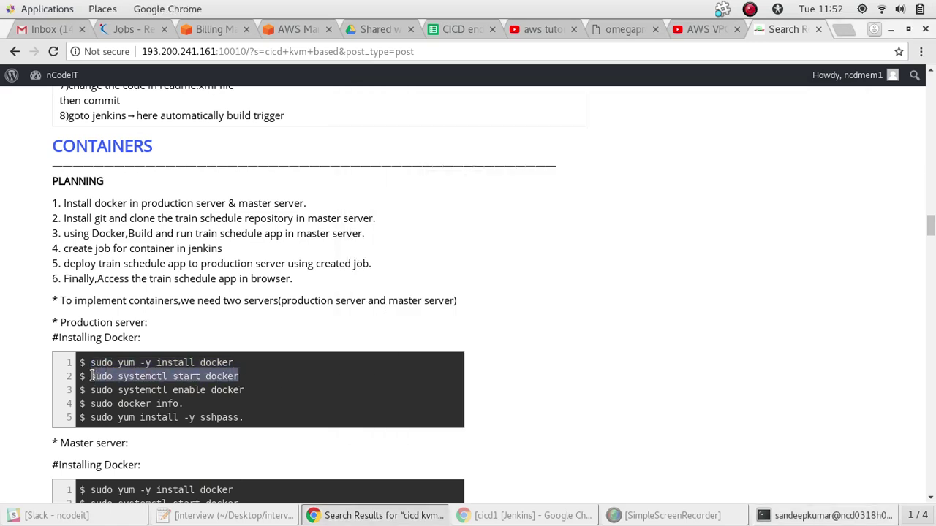
{"action": "key", "text": "alt+Tab"}
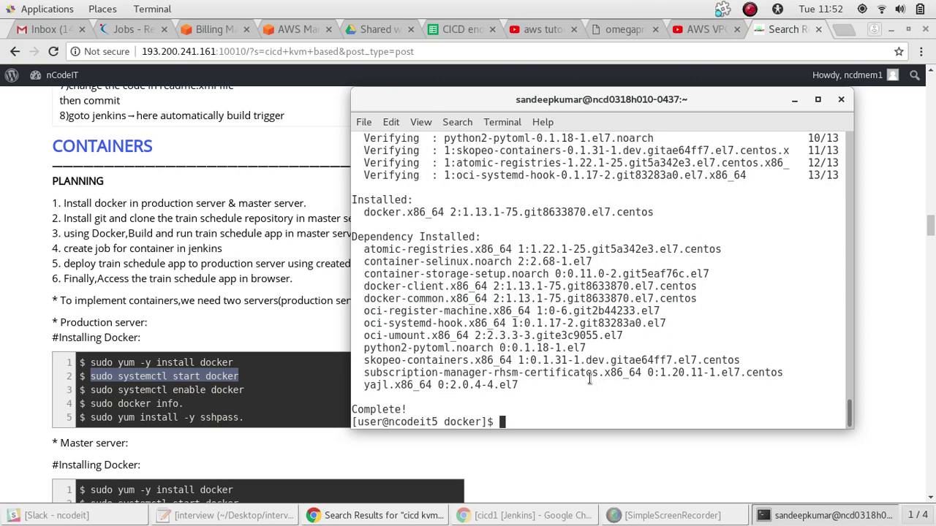
{"action": "right_click", "coordinate": [540, 412]}
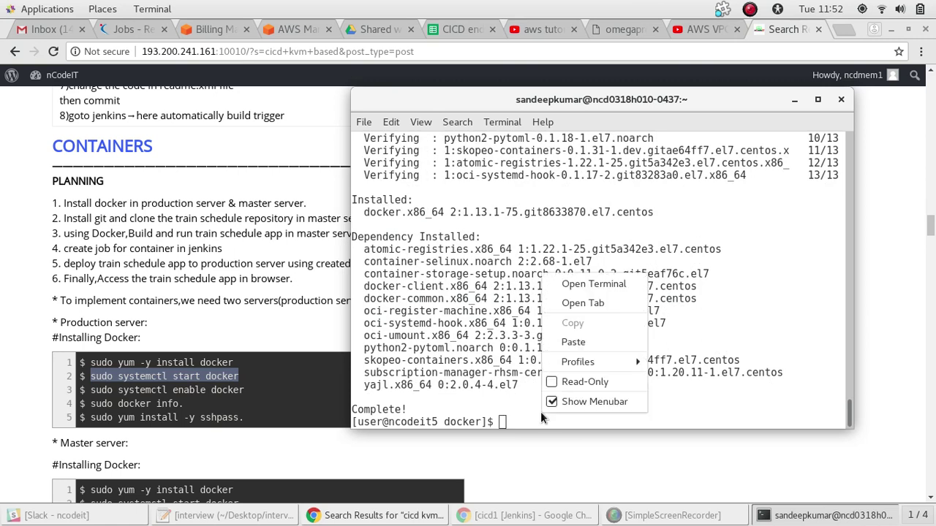
{"action": "left_click", "coordinate": [573, 342]}
{"action": "key", "text": "Return"}
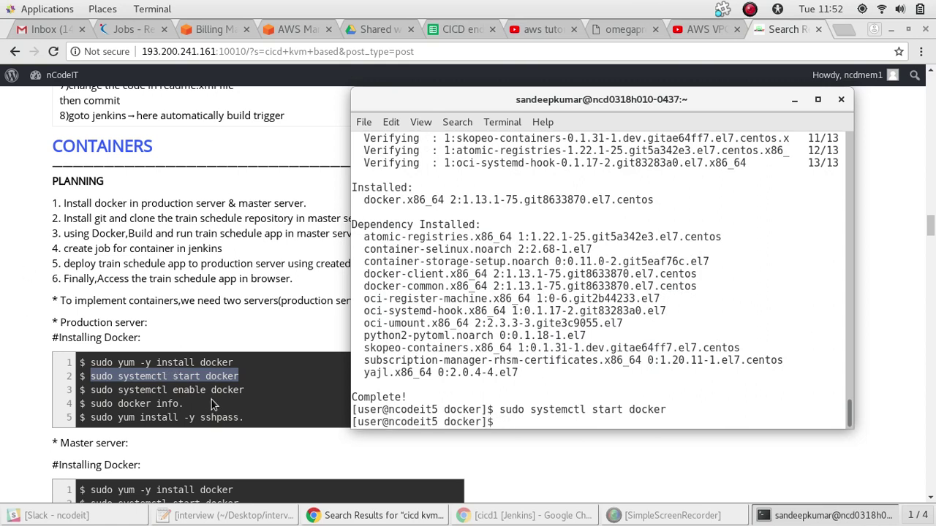
Copy and run 'sudo systemctl enable docker' to start Docker at boot
{"action": "left_click_drag", "start_coordinate": [249, 394], "coordinate": [90, 386]}
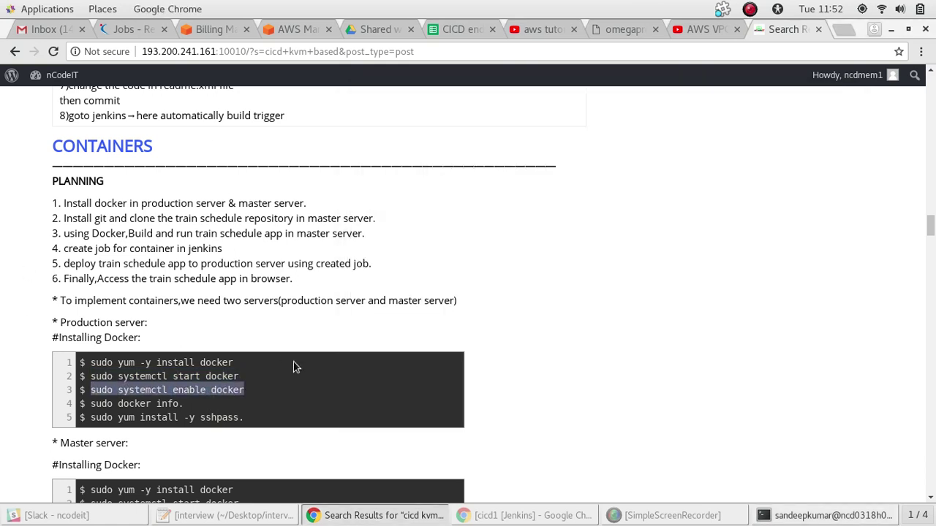
{"action": "key", "text": "alt+Tab"}
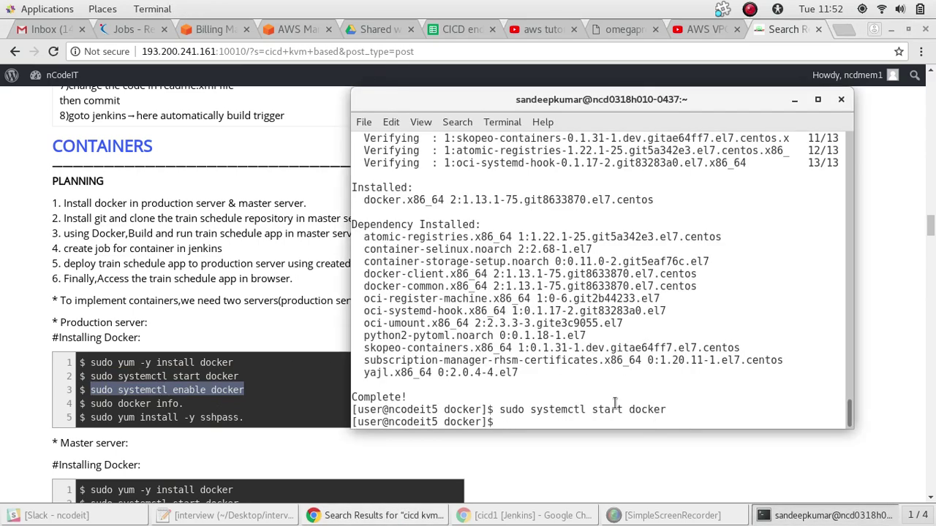
{"action": "right_click", "coordinate": [619, 404]}
{"action": "left_click", "coordinate": [647, 332]}
{"action": "key", "text": "Return"}
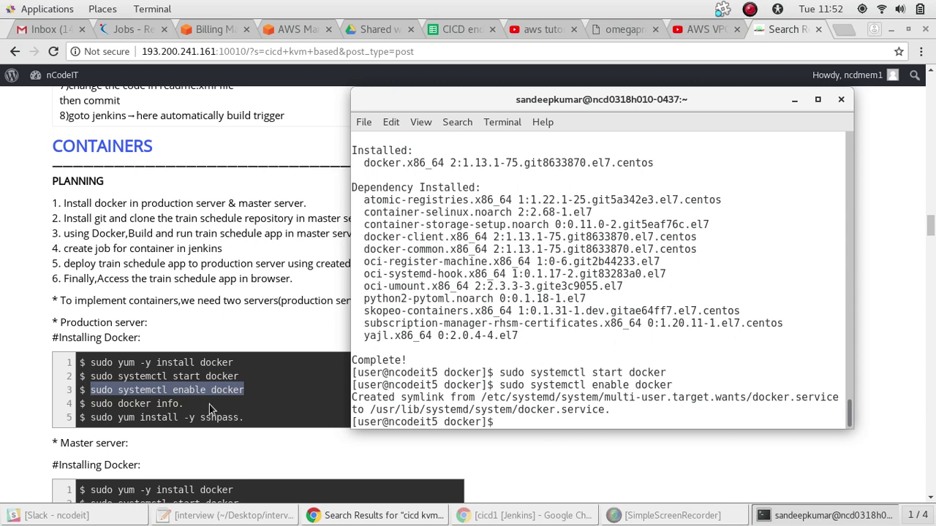
Run 'sudo docker info', rerunning it without the trailing period
{"action": "left_click", "coordinate": [189, 411]}
{"action": "left_click_drag", "start_coordinate": [182, 404], "coordinate": [89, 399]}
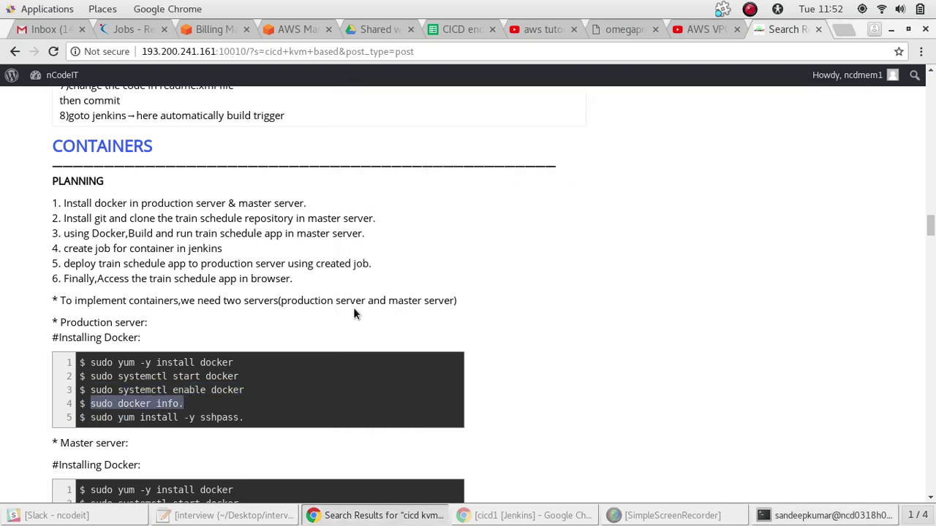
{"action": "key", "text": "alt+Tab"}
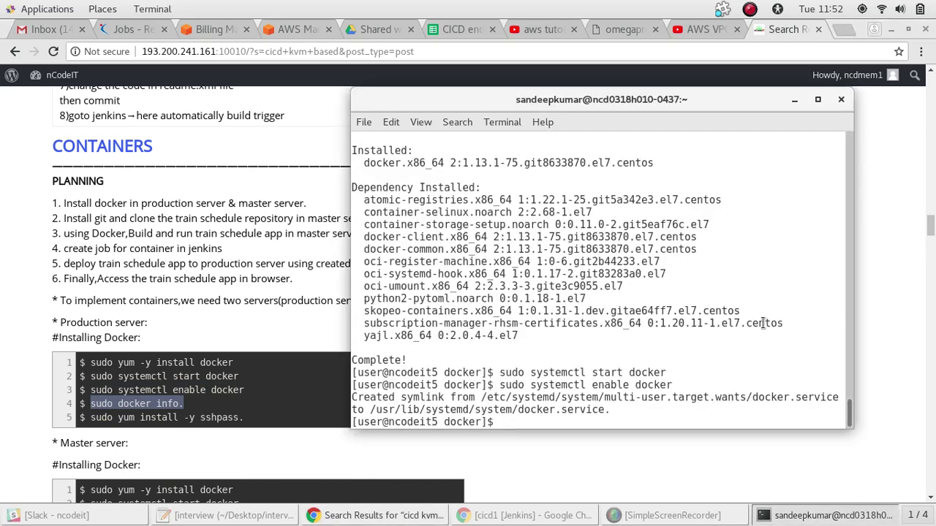
{"action": "right_click", "coordinate": [532, 390]}
{"action": "left_click", "coordinate": [565, 324]}
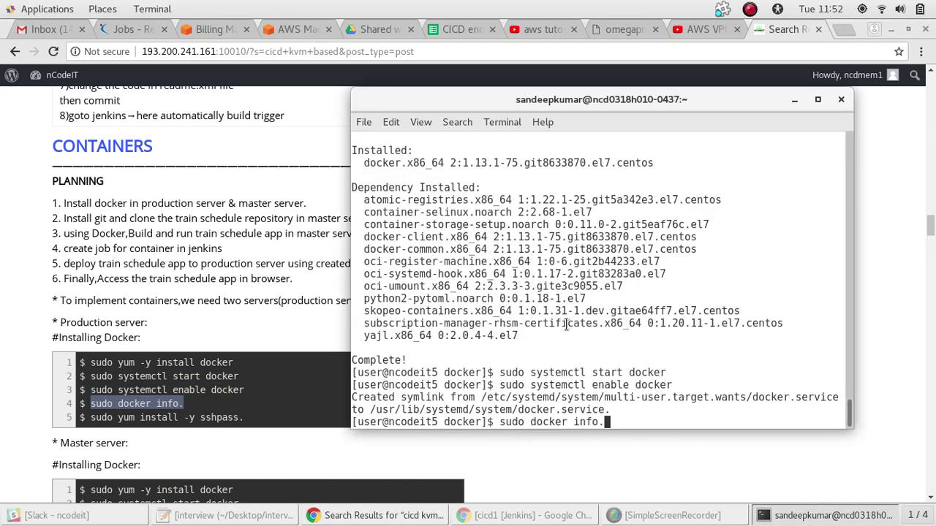
{"action": "key", "text": "Return"}
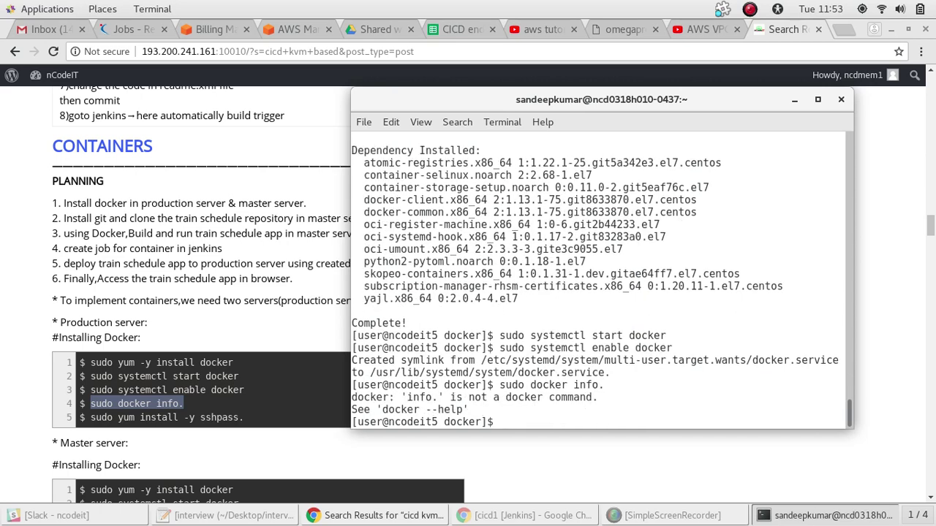
{"action": "key", "text": "Up"}
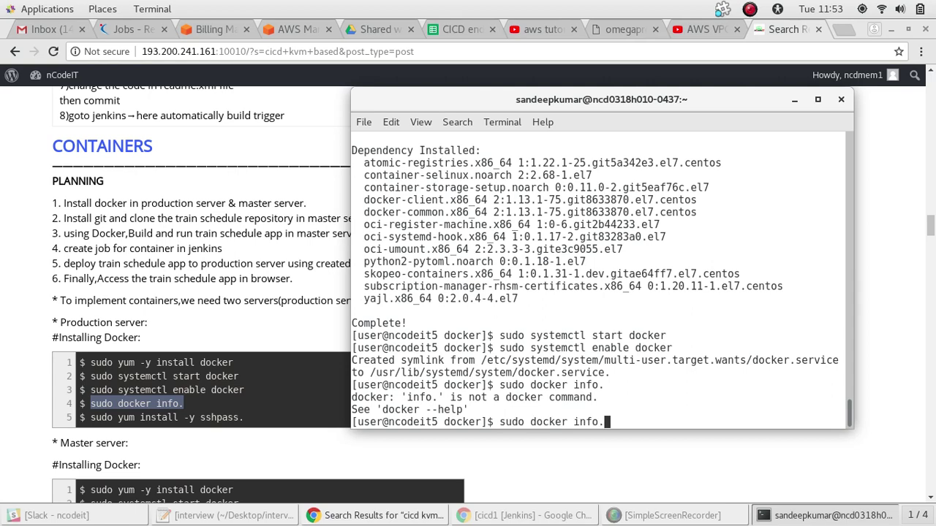
{"action": "key", "text": "BackSpace"}
{"action": "key", "text": "Return"}
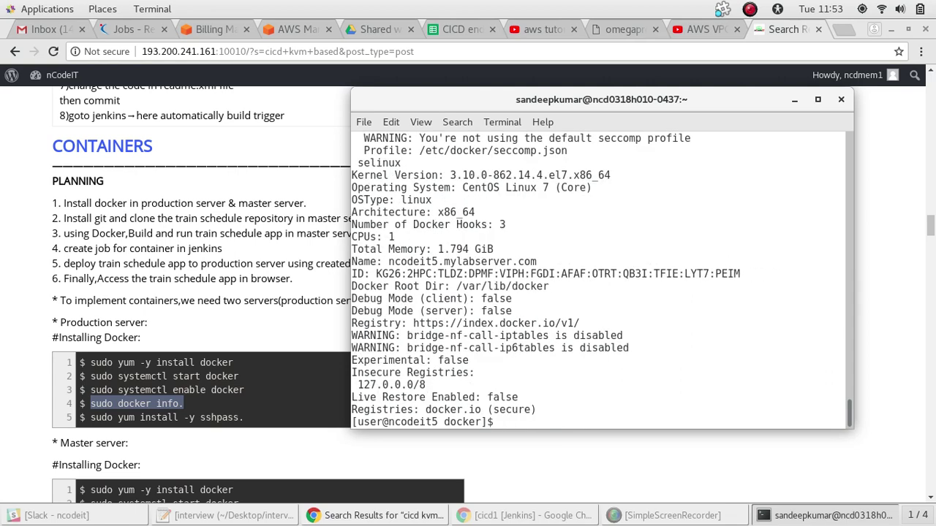
Edit a recalled command into 'sudo systemctl status docker' and run it
{"action": "key", "text": "Up"}
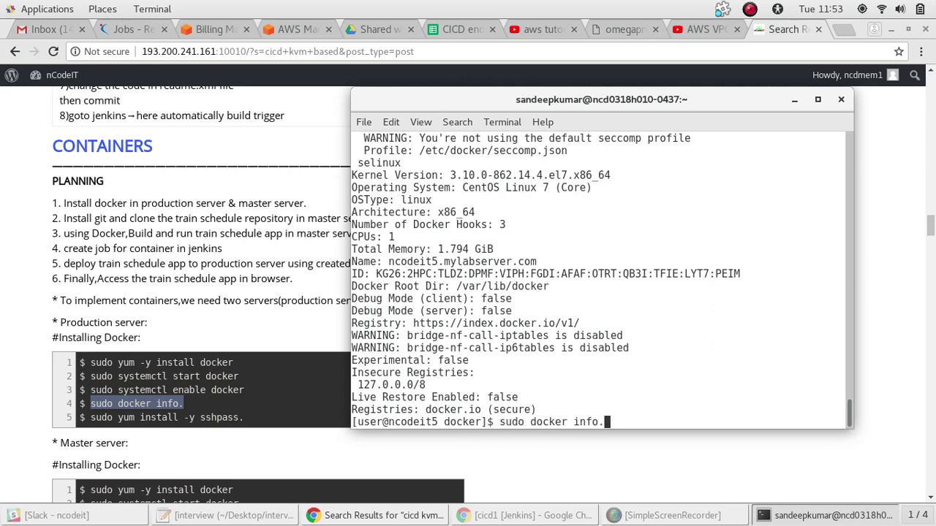
{"action": "key", "text": "Up"}
{"action": "right_click", "coordinate": [566, 329]}
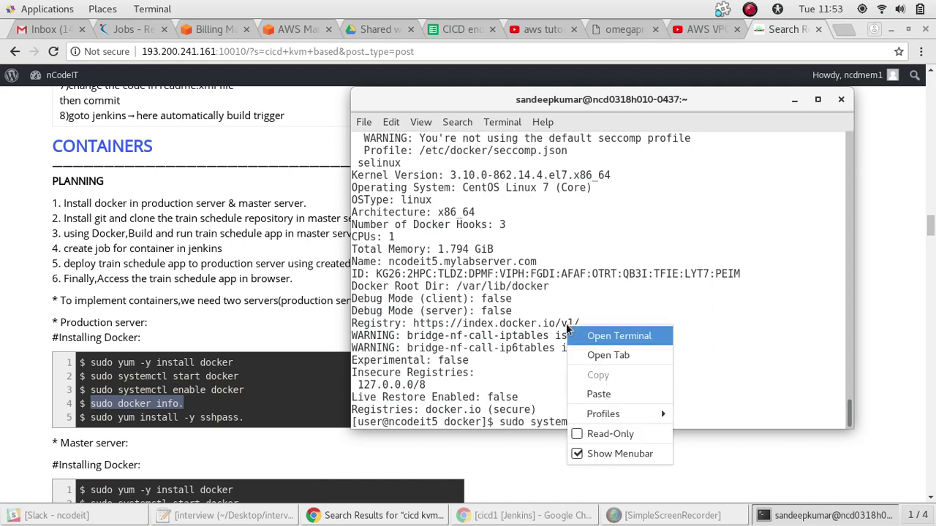
{"action": "left_click", "coordinate": [735, 328]}
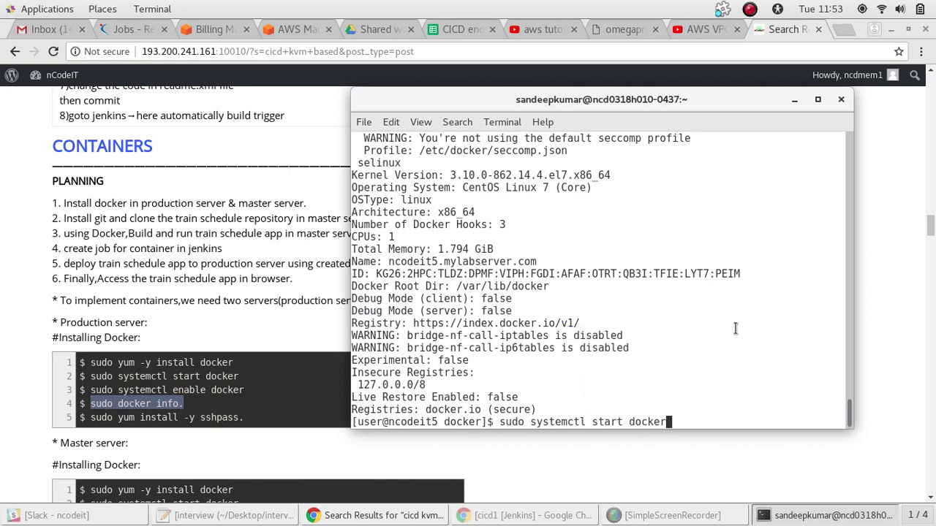
{"action": "key", "text": "Left"}
{"action": "key", "text": "Left"}
{"action": "key", "text": "Left"}
{"action": "key", "text": "Left"}
{"action": "key", "text": "Left"}
{"action": "key", "text": "Left"}
{"action": "key", "text": "Left"}
{"action": "key", "text": "Left"}
{"action": "key", "text": "BackSpace"}
{"action": "key", "text": "BackSpace"}
{"action": "key", "text": "BackSpace"}
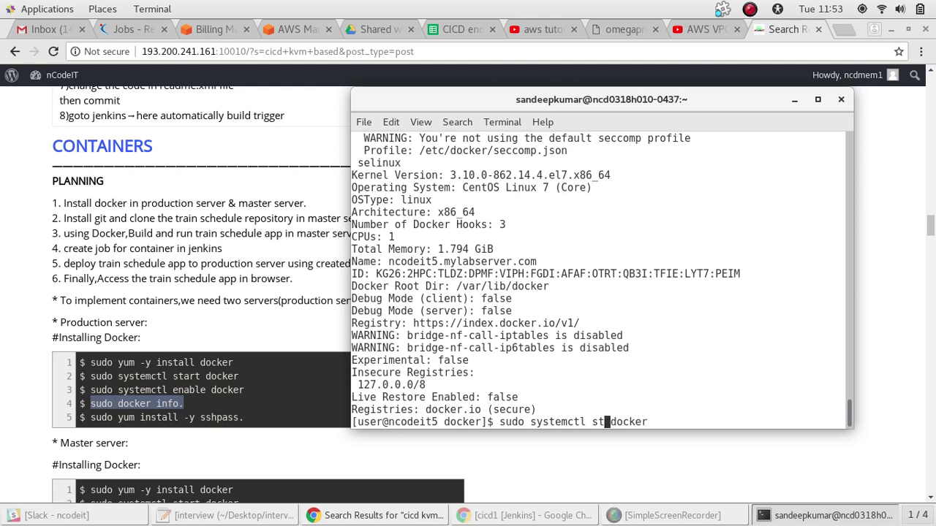
{"action": "type", "text": "atus"}
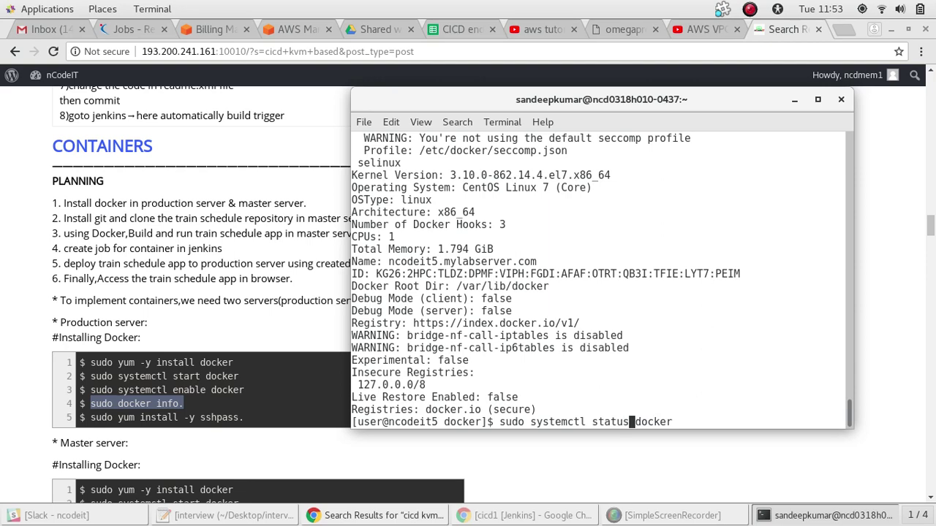
{"action": "key", "text": "Return"}
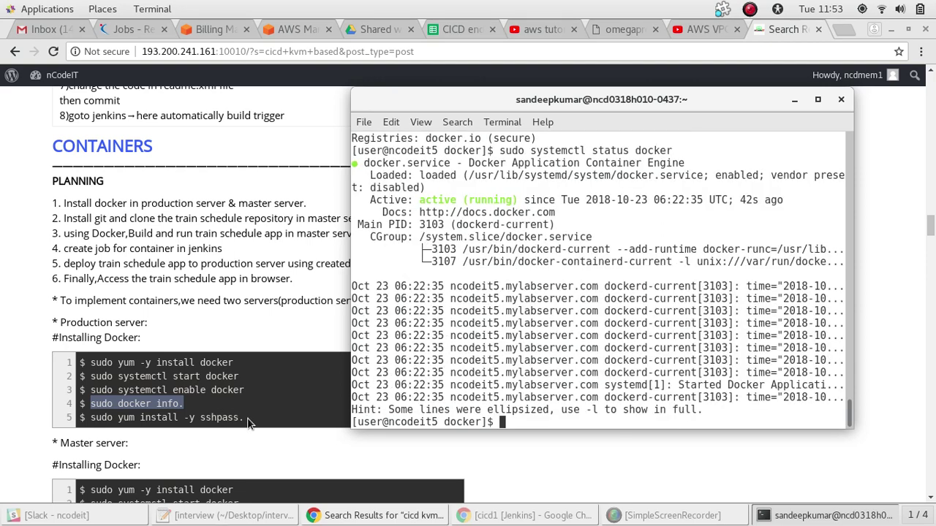
Paste the sshpass yum install command and rerun it without the trailing period
{"action": "left_click_drag", "start_coordinate": [252, 418], "coordinate": [92, 417]}
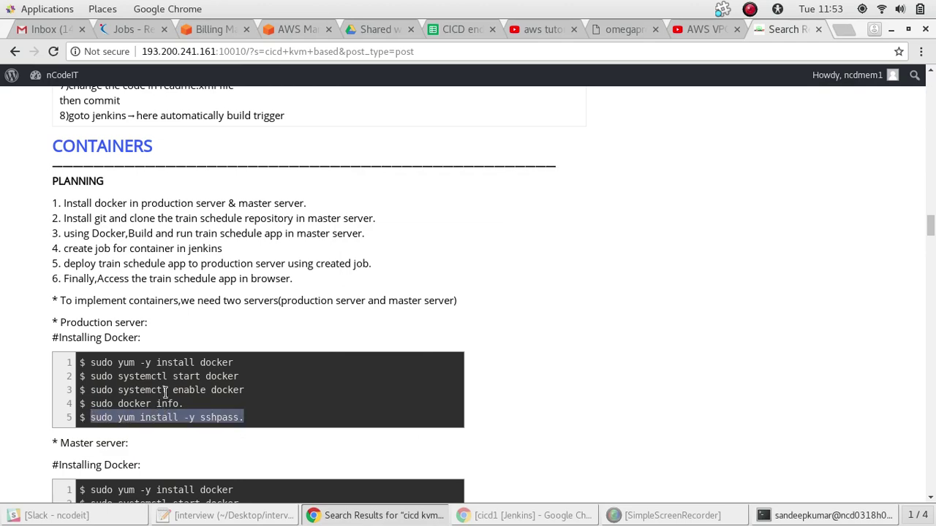
{"action": "key", "text": "alt+Tab"}
{"action": "right_click", "coordinate": [532, 411]}
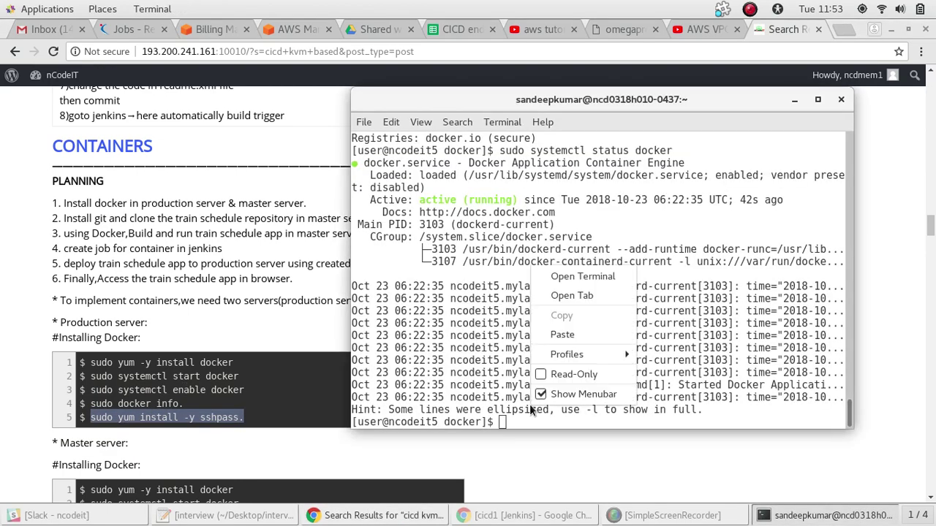
{"action": "left_click", "coordinate": [563, 334]}
{"action": "key", "text": "Return"}
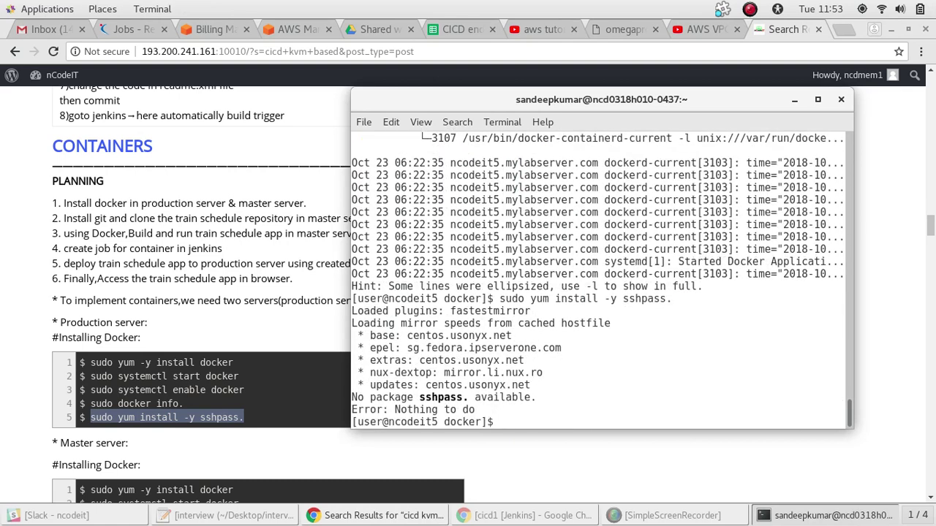
{"action": "key", "text": "Up"}
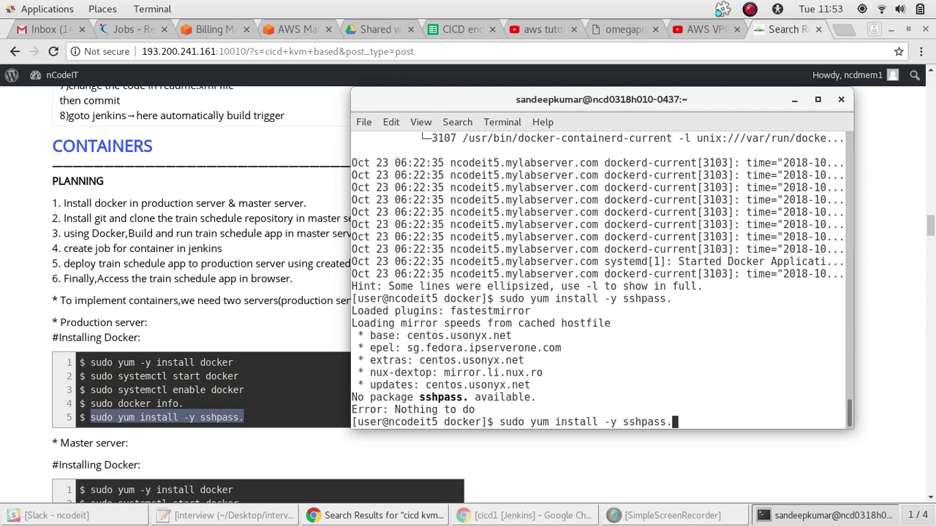
{"action": "key", "text": "Left"}
{"action": "key", "text": "Return"}
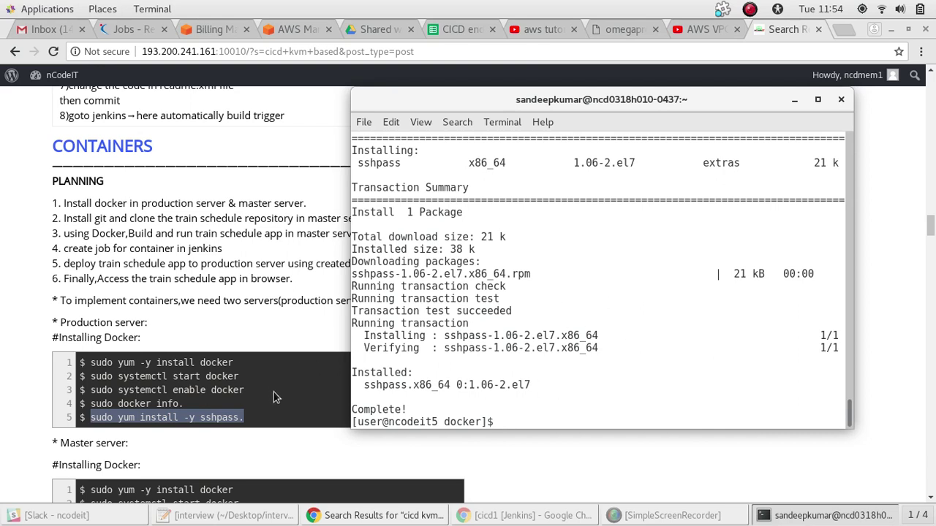
Run 'sudo yum -y install docker' from the notes, then cd to the home directory
{"action": "left_click", "coordinate": [274, 392]}
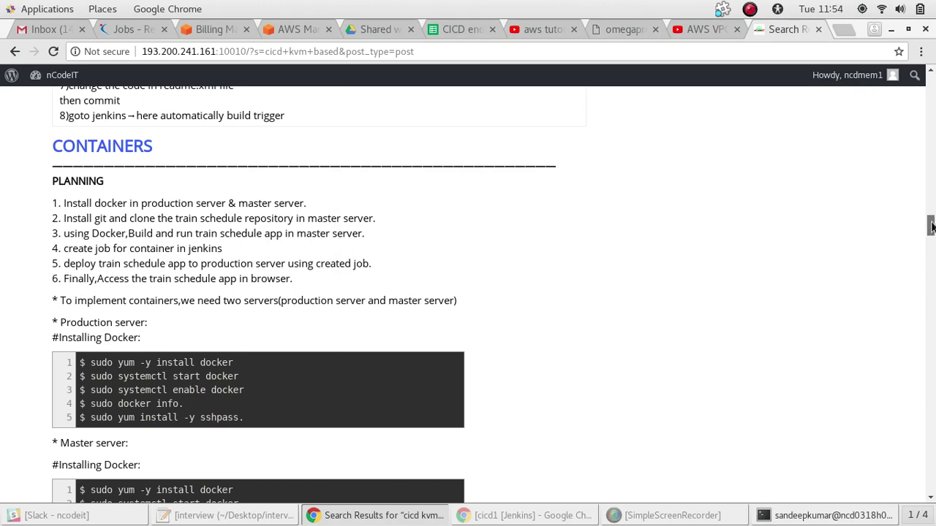
{"action": "left_click_drag", "start_coordinate": [931, 225], "coordinate": [930, 229]}
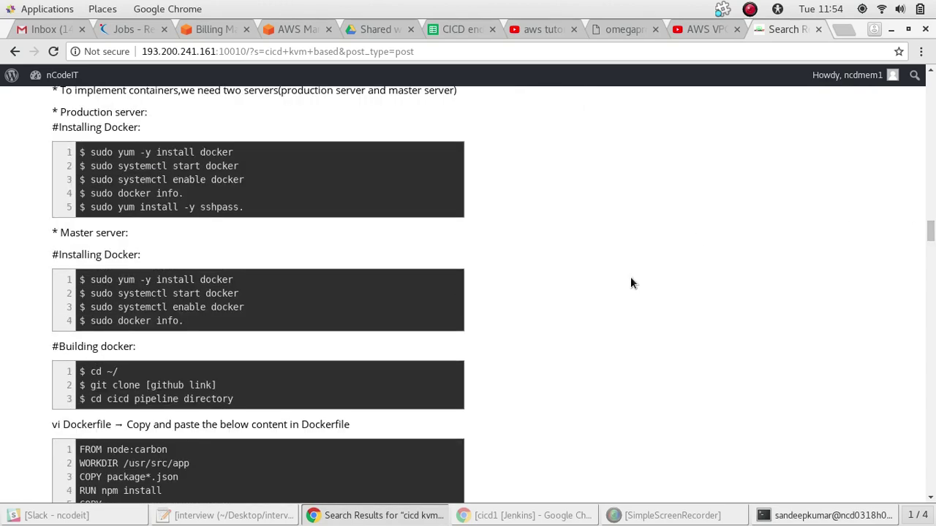
{"action": "left_click_drag", "start_coordinate": [236, 282], "coordinate": [89, 282]}
{"action": "key", "text": "ctrl+c"}
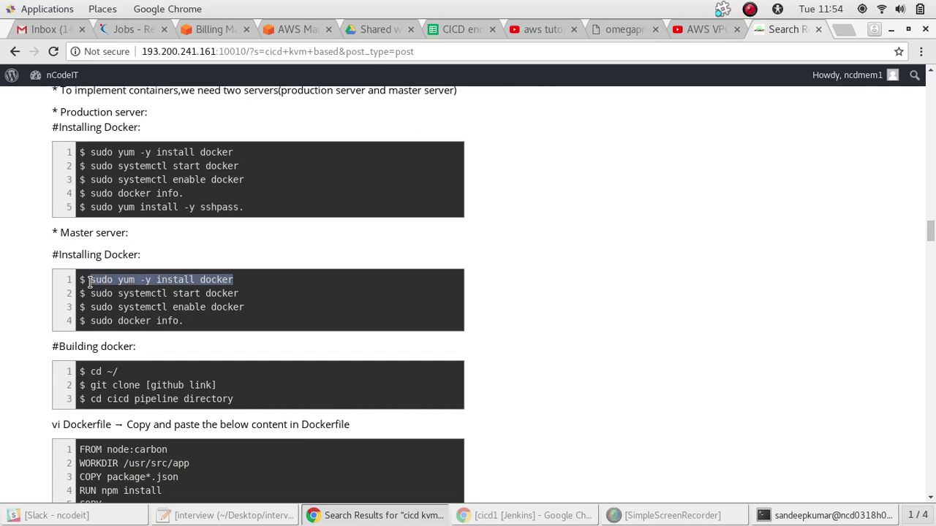
{"action": "key", "text": "alt+Tab"}
{"action": "right_click", "coordinate": [488, 373]}
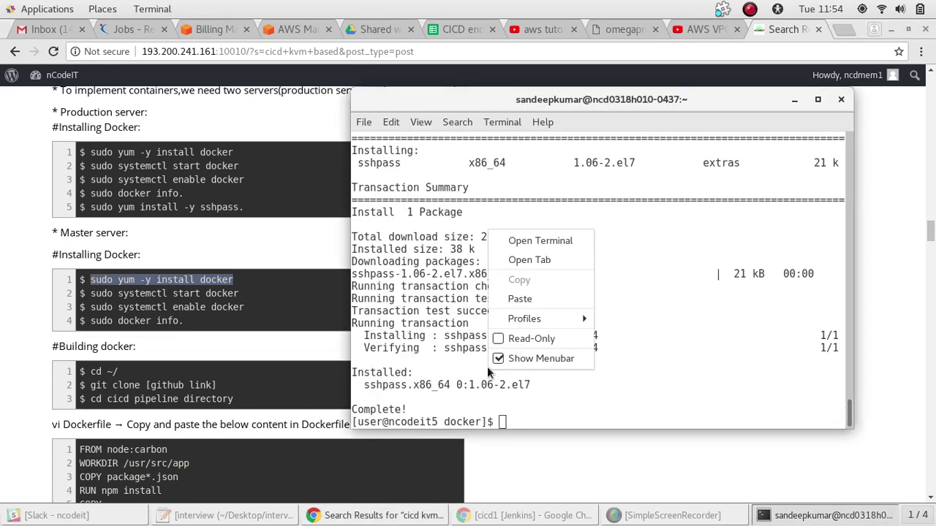
{"action": "left_click", "coordinate": [522, 299]}
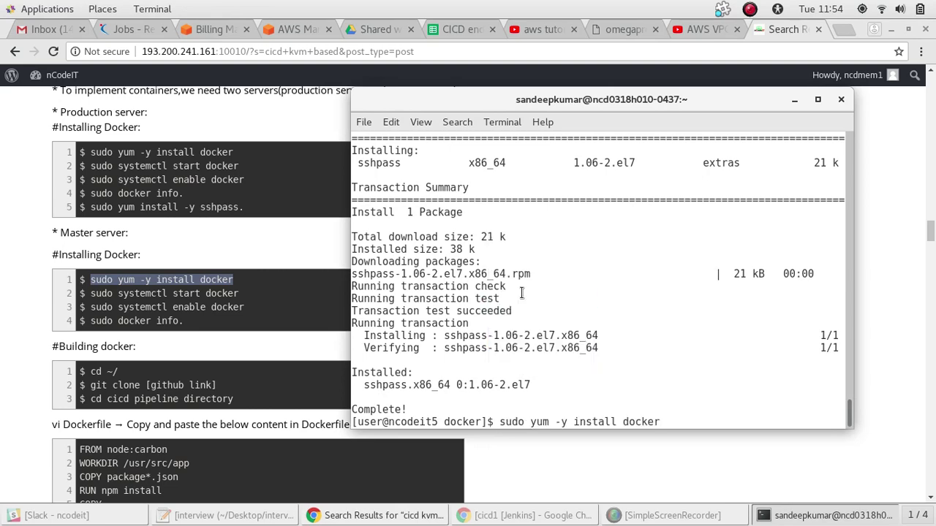
{"action": "key", "text": "Return"}
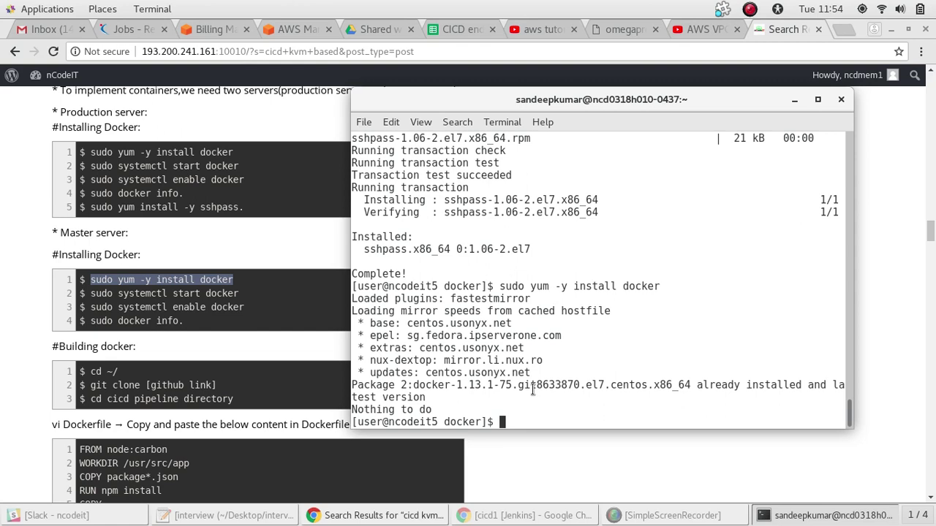
{"action": "type", "text": "cd"}
{"action": "key", "text": "Return"}
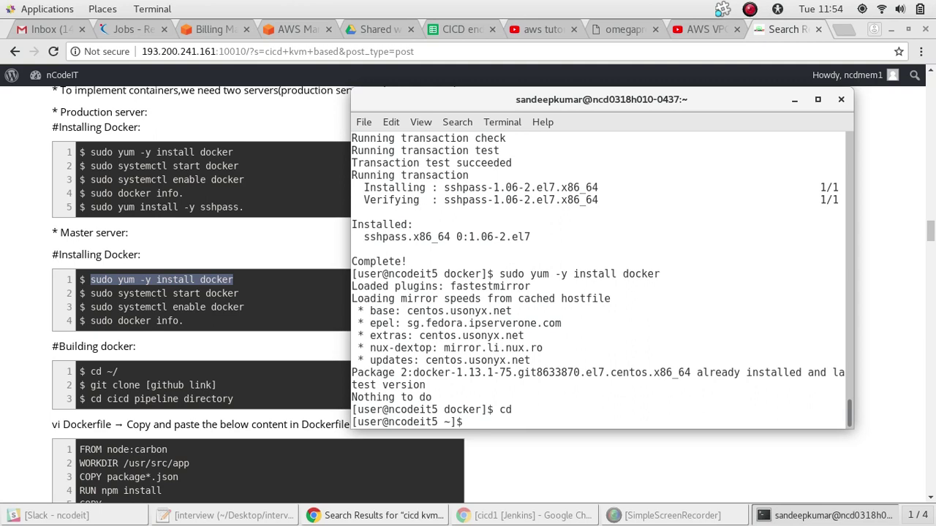
List the home directory and change into sandeepgit/
{"action": "type", "text": "ls"}
{"action": "key", "text": "Return"}
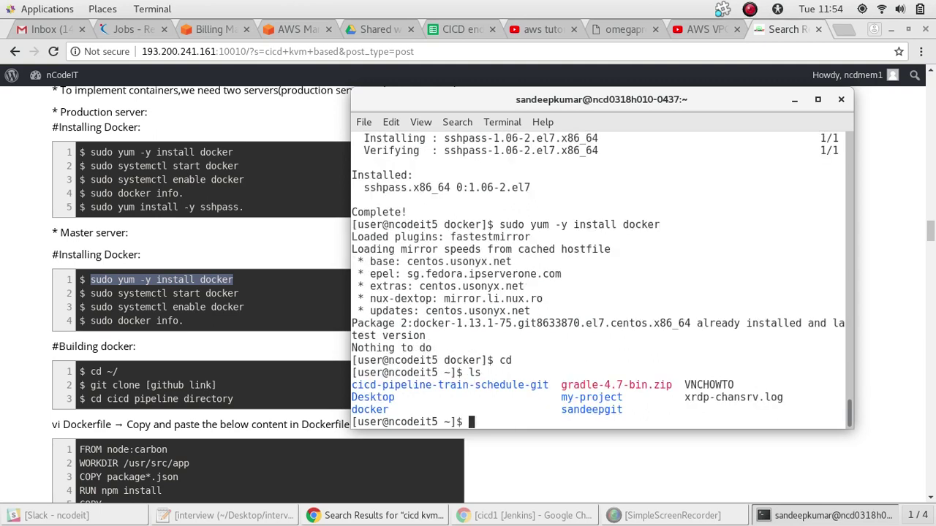
{"action": "type", "text": "cd sandeepgit/"}
{"action": "key", "text": "Return"}
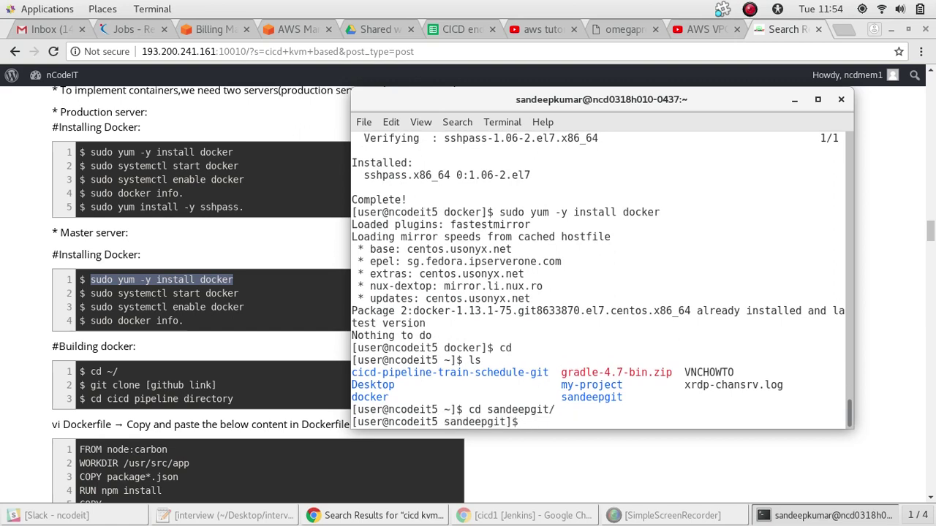
Run git clone with the cicd-pipeline-train-schedule-git URL copied from the GitHub tab
{"action": "type", "text": "git clone"}
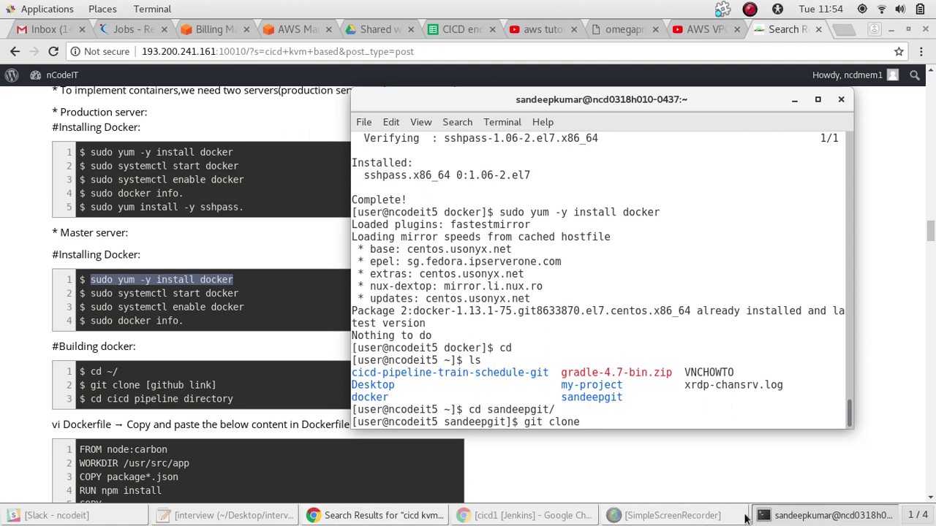
{"action": "left_click", "coordinate": [397, 516]}
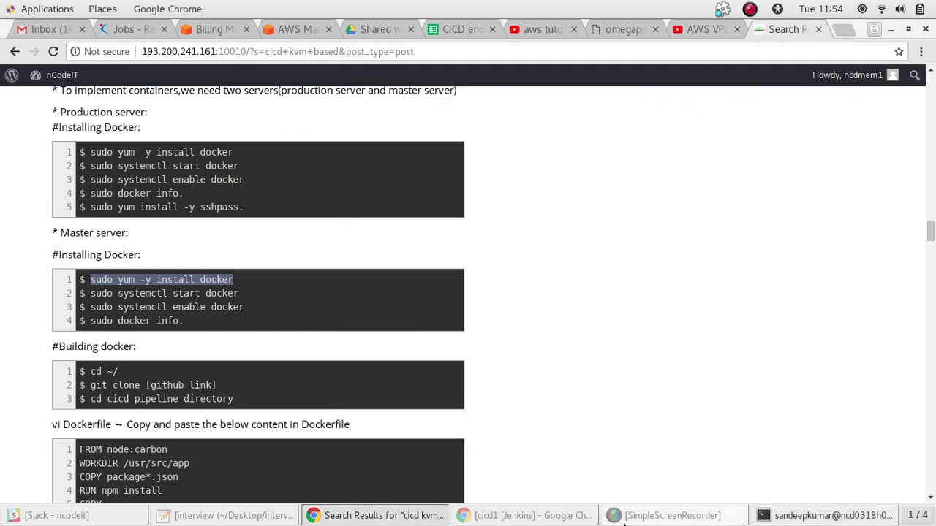
{"action": "left_click", "coordinate": [575, 515]}
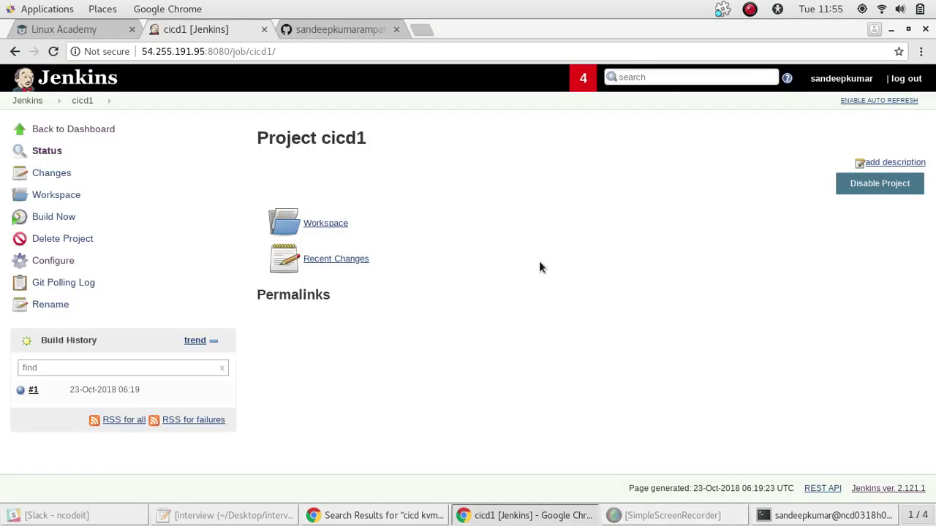
{"action": "left_click", "coordinate": [343, 33]}
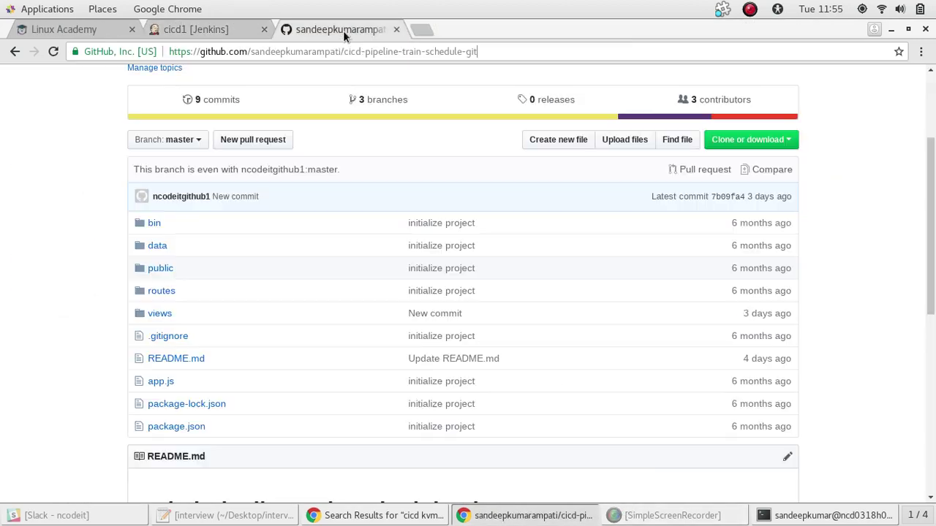
{"action": "left_click", "coordinate": [334, 51]}
{"action": "key", "text": "ctrl+c"}
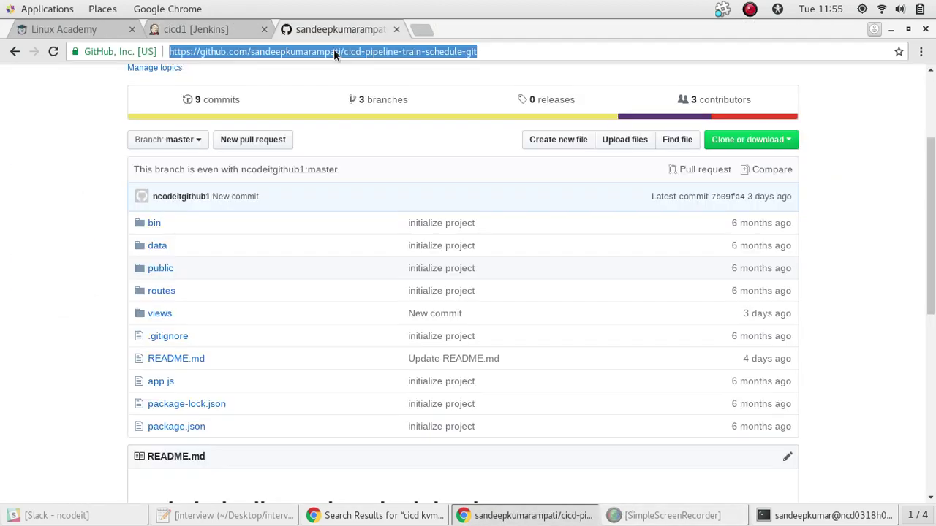
{"action": "key", "text": "alt+Tab"}
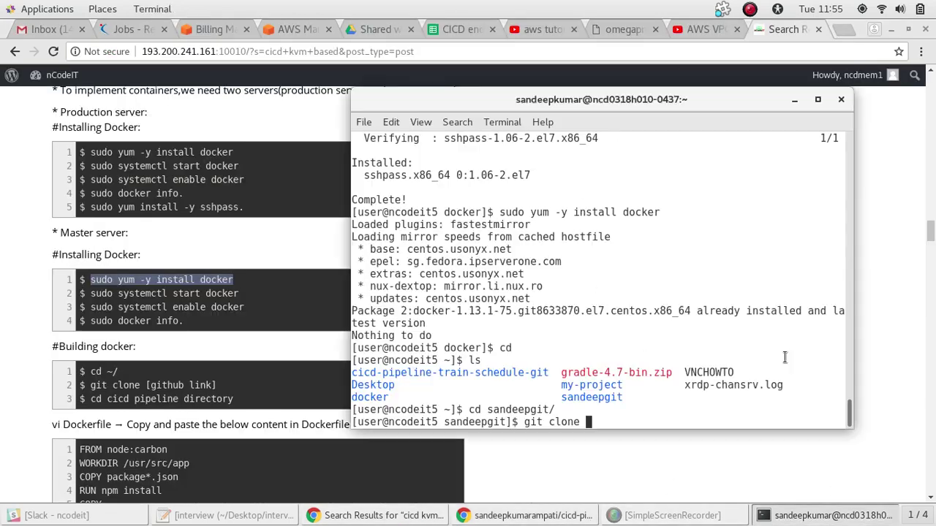
{"action": "left_click", "coordinate": [826, 516]}
{"action": "right_click", "coordinate": [743, 385]}
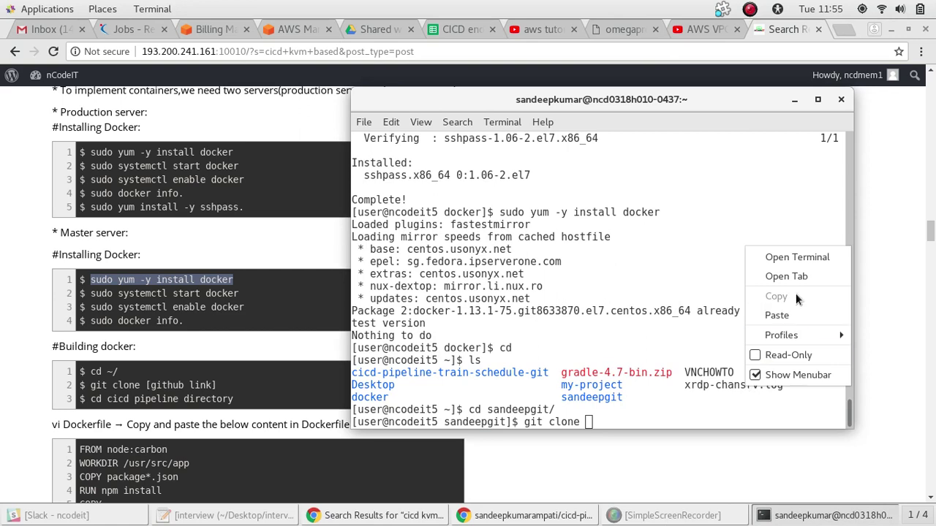
{"action": "left_click", "coordinate": [779, 315]}
{"action": "key", "text": "Return"}
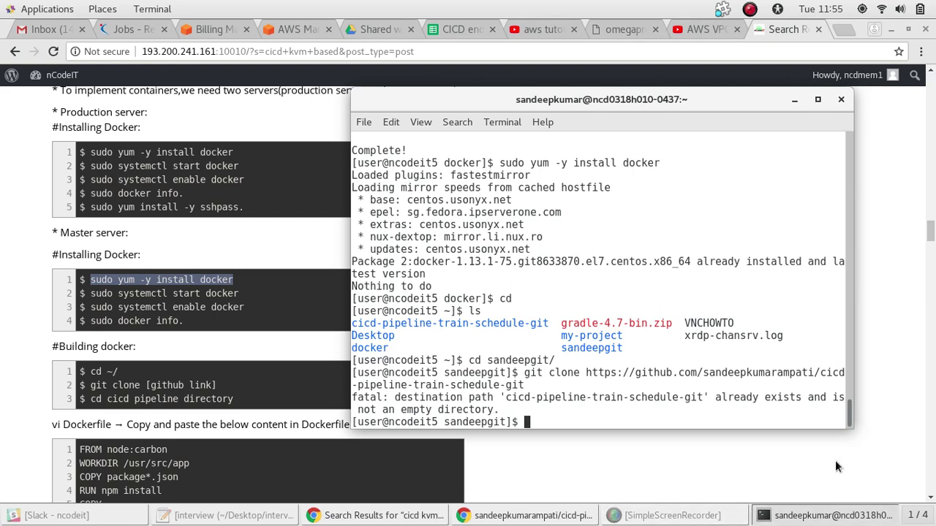
{"action": "left_click", "coordinate": [719, 520]}
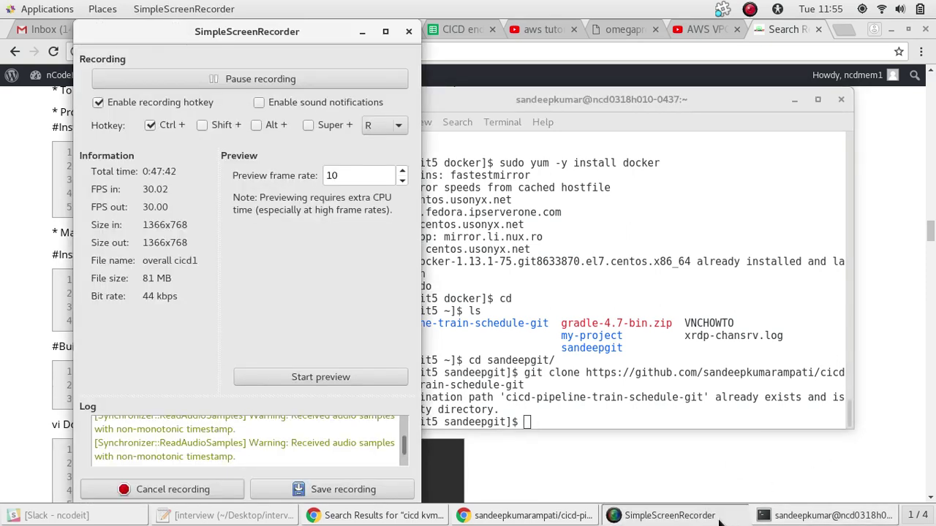
{"action": "left_click", "coordinate": [719, 521]}
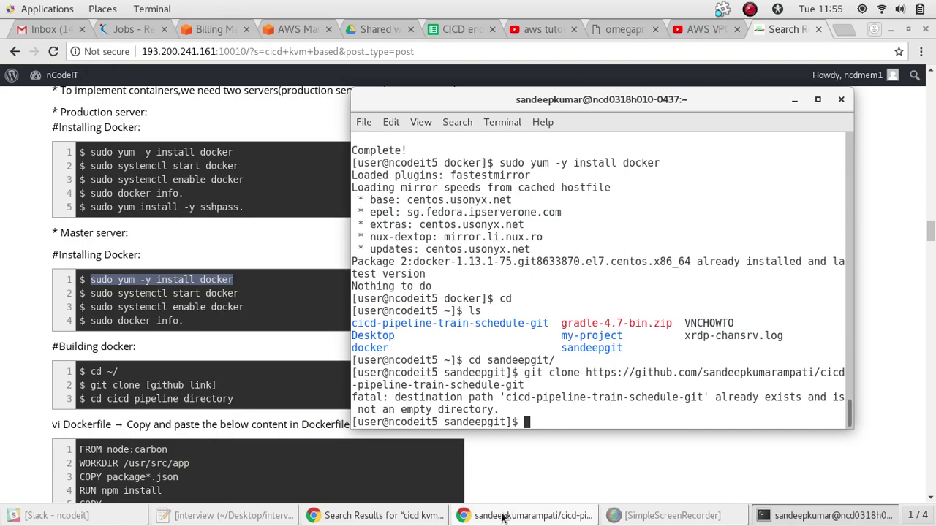
Copy the repository's HTTPS clone address from Clone or download on GitHub
{"action": "left_click", "coordinate": [500, 517]}
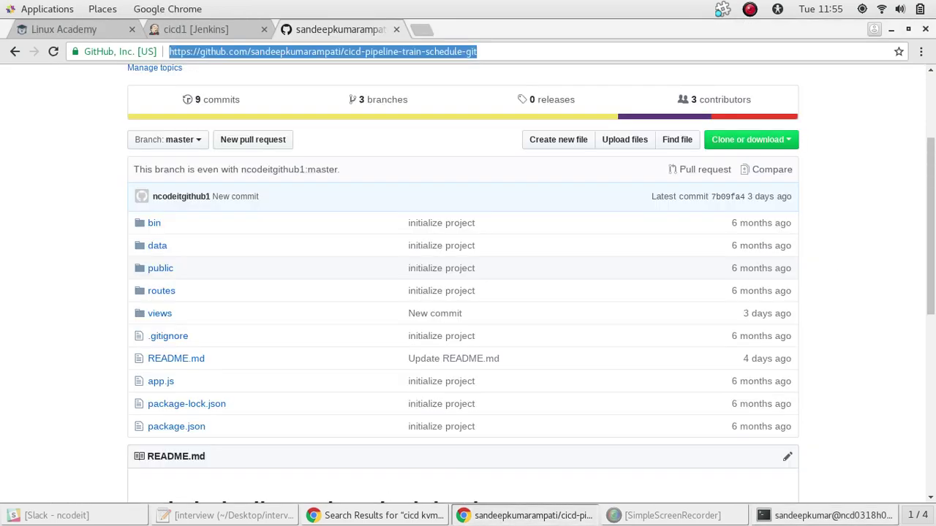
{"action": "left_click", "coordinate": [788, 140]}
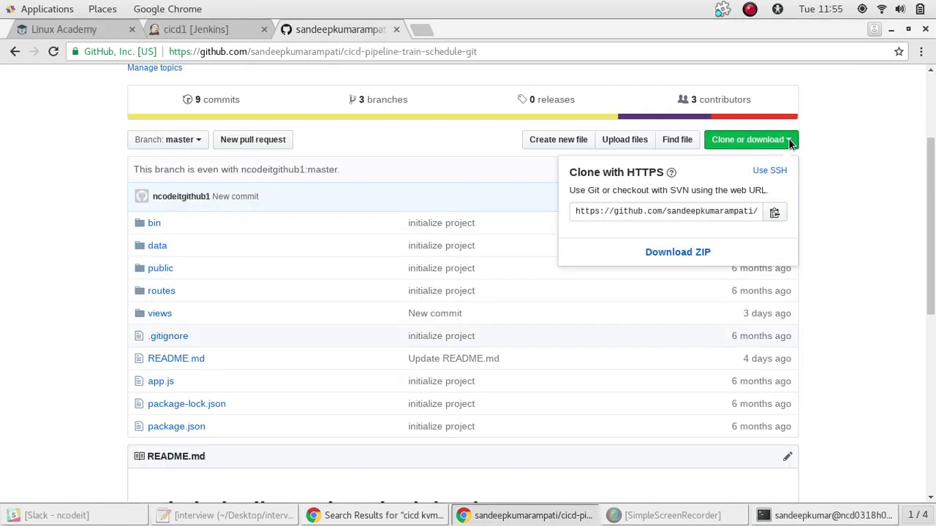
{"action": "left_click", "coordinate": [651, 213]}
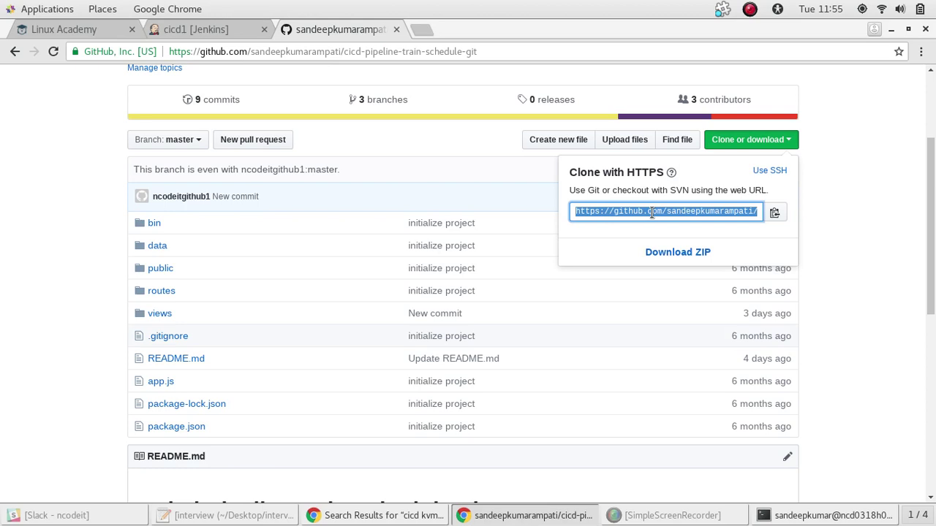
{"action": "right_click", "coordinate": [651, 213]}
{"action": "left_click", "coordinate": [642, 225]}
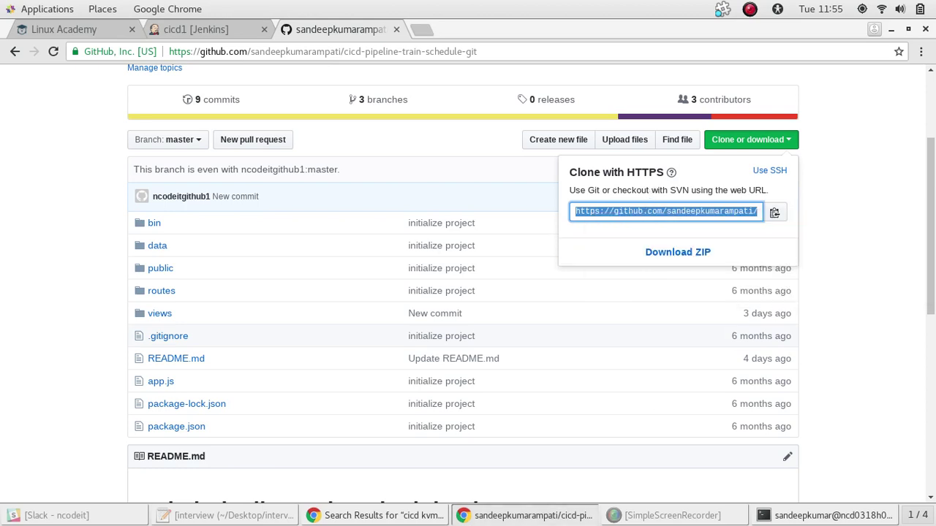
Retry git clone with the .git HTTPS address, then return to the GitHub page
{"action": "left_click", "coordinate": [827, 516]}
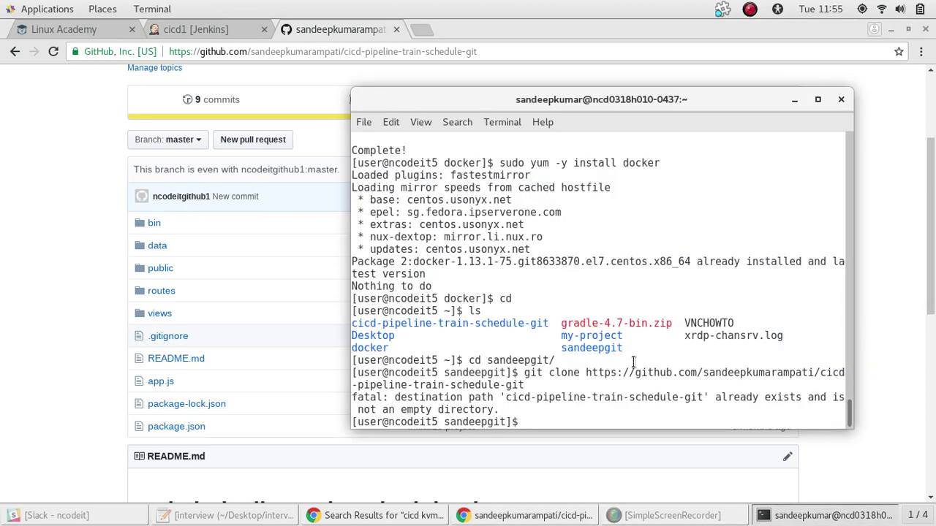
{"action": "key", "text": "Up"}
{"action": "right_click", "coordinate": [633, 361]}
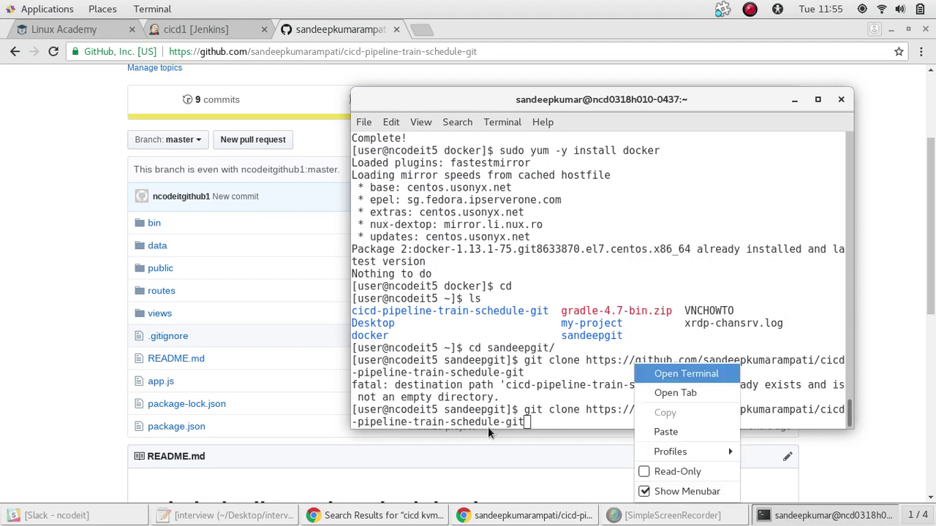
{"action": "left_click", "coordinate": [536, 410]}
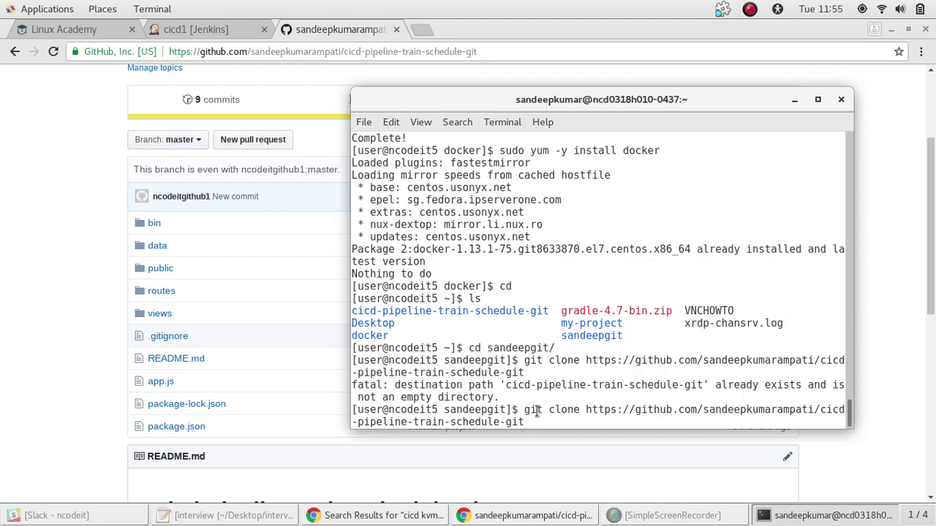
{"action": "key", "text": "BackSpace"}
{"action": "key", "text": "BackSpace"}
{"action": "key", "text": "BackSpace"}
{"action": "key", "text": "BackSpace"}
{"action": "key", "text": "BackSpace"}
{"action": "key", "text": "BackSpace"}
{"action": "key", "text": "BackSpace"}
{"action": "key", "text": "BackSpace"}
{"action": "key", "text": "BackSpace"}
{"action": "key", "text": "BackSpace"}
{"action": "key", "text": "BackSpace"}
{"action": "key", "text": "BackSpace"}
{"action": "key", "text": "BackSpace"}
{"action": "key", "text": "BackSpace"}
{"action": "key", "text": "BackSpace"}
{"action": "key", "text": "BackSpace"}
{"action": "key", "text": "BackSpace"}
{"action": "key", "text": "BackSpace"}
{"action": "key", "text": "BackSpace"}
{"action": "key", "text": "BackSpace"}
{"action": "key", "text": "BackSpace"}
{"action": "key", "text": "BackSpace"}
{"action": "key", "text": "BackSpace"}
{"action": "key", "text": "BackSpace"}
{"action": "key", "text": "BackSpace"}
{"action": "key", "text": "BackSpace"}
{"action": "key", "text": "BackSpace"}
{"action": "key", "text": "BackSpace"}
{"action": "key", "text": "BackSpace"}
{"action": "key", "text": "BackSpace"}
{"action": "key", "text": "BackSpace"}
{"action": "key", "text": "BackSpace"}
{"action": "key", "text": "BackSpace"}
{"action": "key", "text": "BackSpace"}
{"action": "key", "text": "BackSpace"}
{"action": "key", "text": "BackSpace"}
{"action": "key", "text": "BackSpace"}
{"action": "key", "text": "BackSpace"}
{"action": "key", "text": "BackSpace"}
{"action": "key", "text": "BackSpace"}
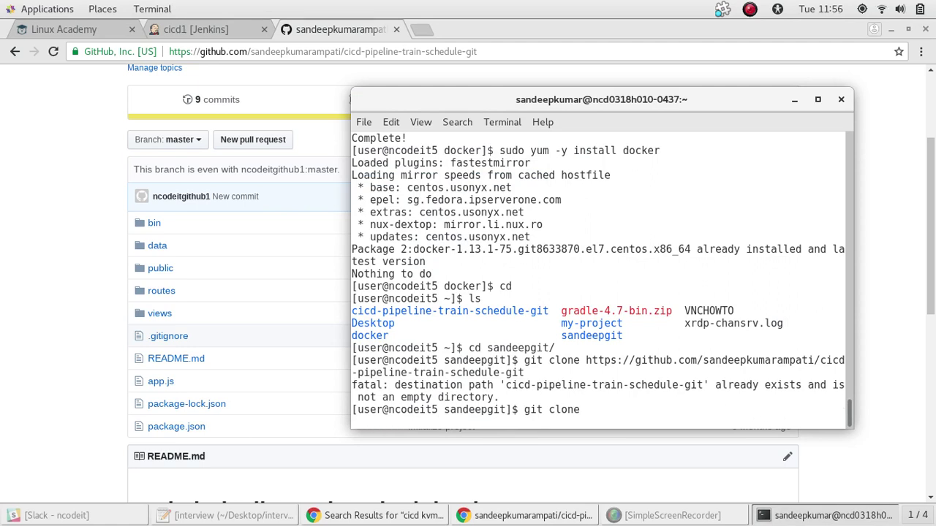
{"action": "right_click", "coordinate": [538, 414]}
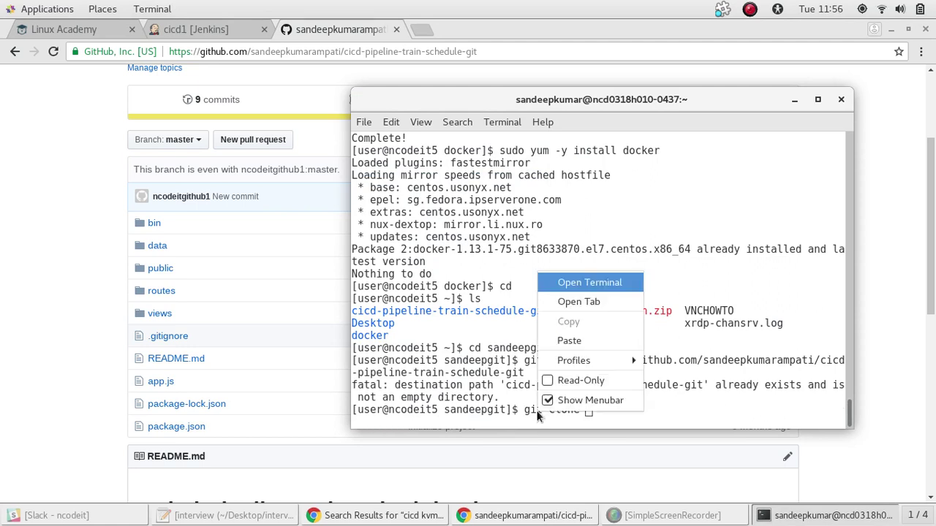
{"action": "left_click", "coordinate": [570, 341]}
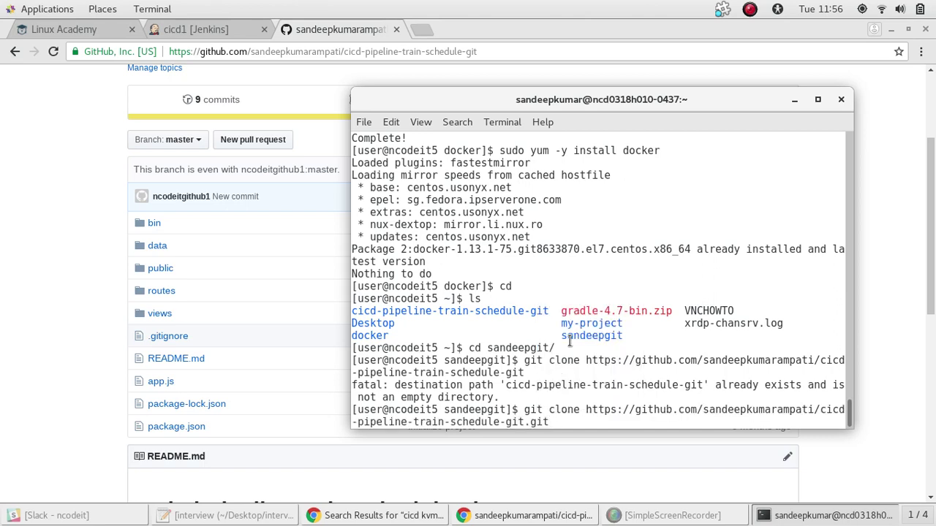
{"action": "key", "text": "Return"}
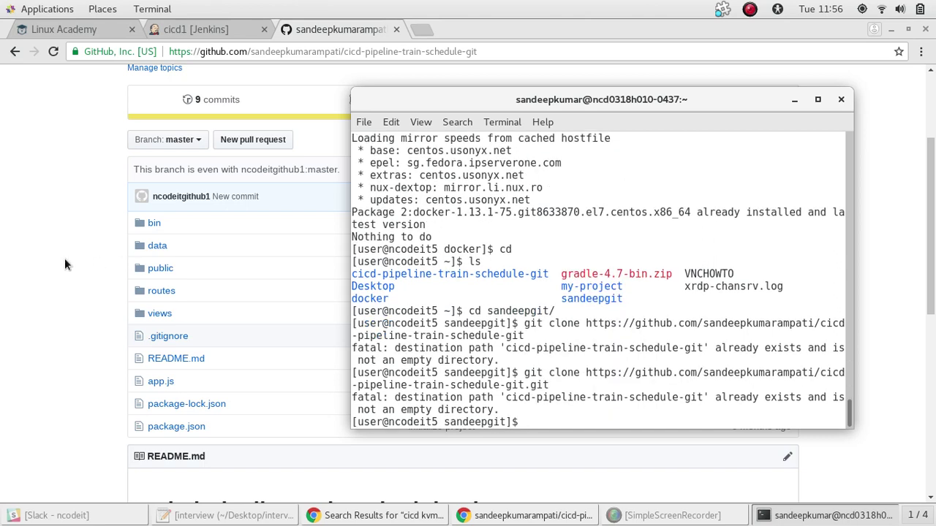
{"action": "left_click", "coordinate": [59, 249]}
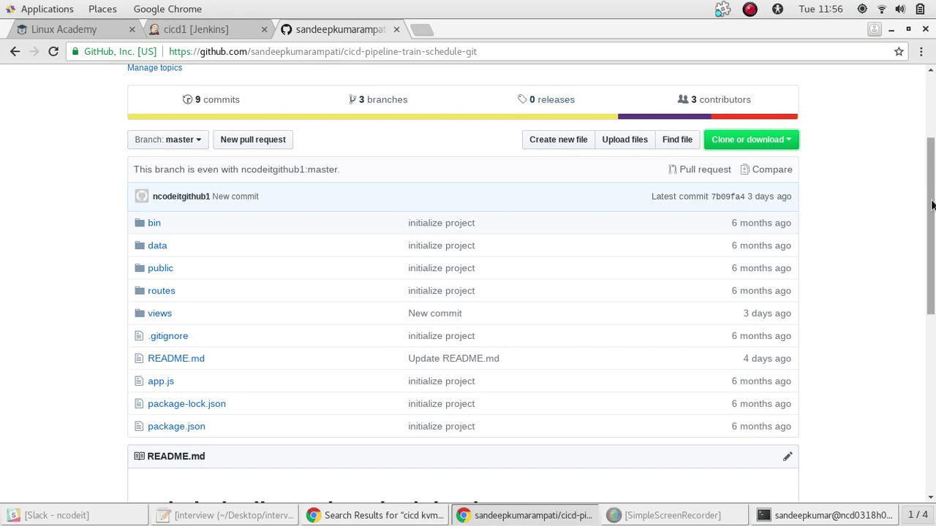
Look up the cd step in the Docker setup notes and list the sandeepgit folder
{"action": "left_click_drag", "start_coordinate": [930, 203], "coordinate": [935, 154]}
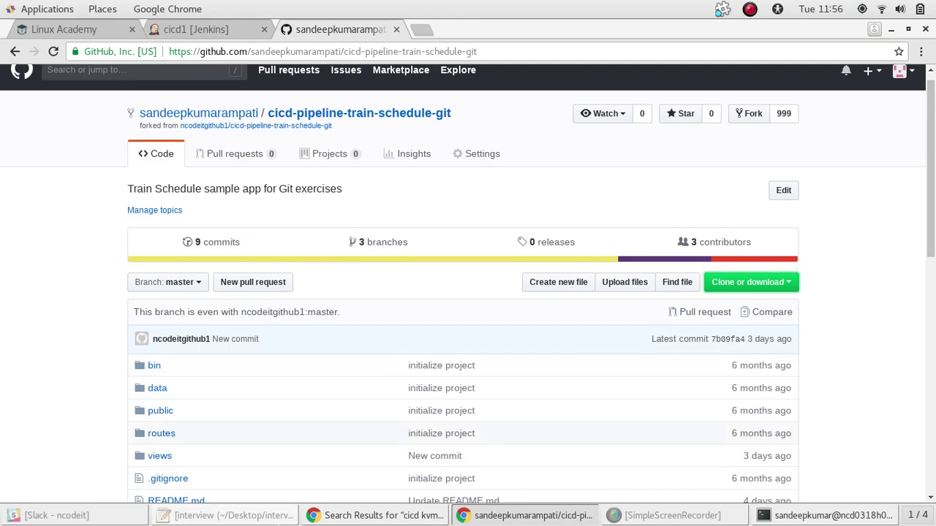
{"action": "left_click", "coordinate": [245, 517]}
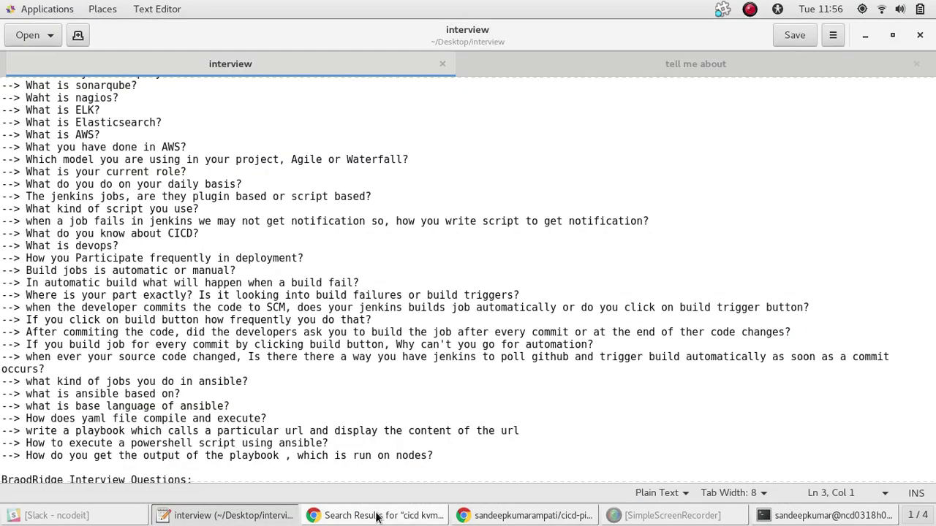
{"action": "left_click", "coordinate": [375, 516]}
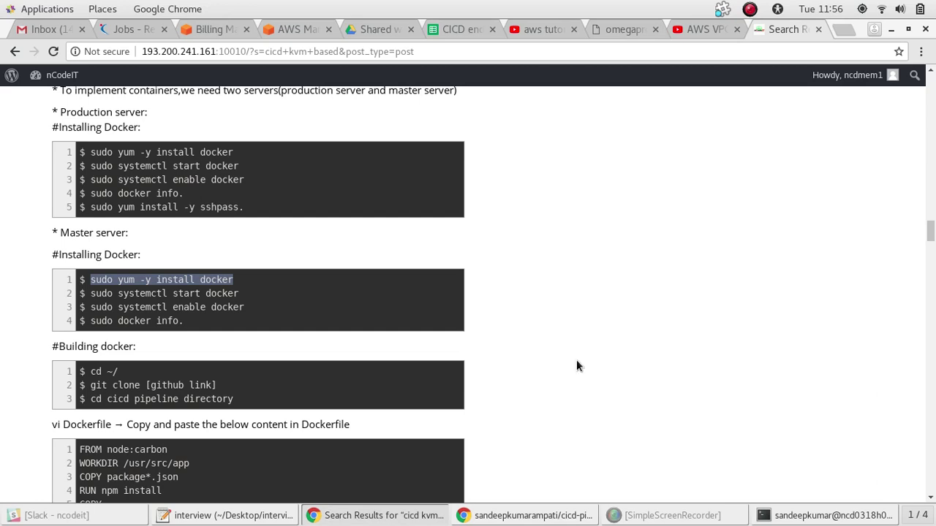
{"action": "left_click_drag", "start_coordinate": [235, 399], "coordinate": [90, 401]}
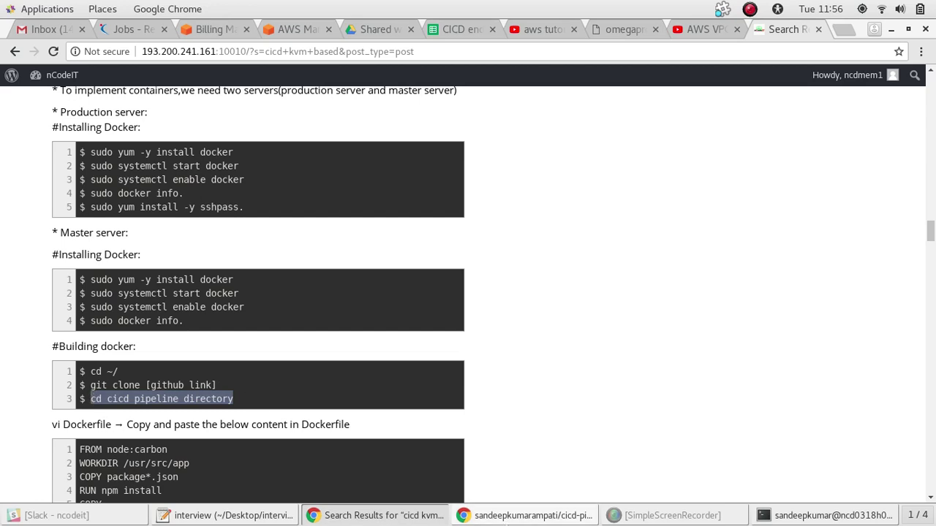
{"action": "left_click", "coordinate": [826, 515]}
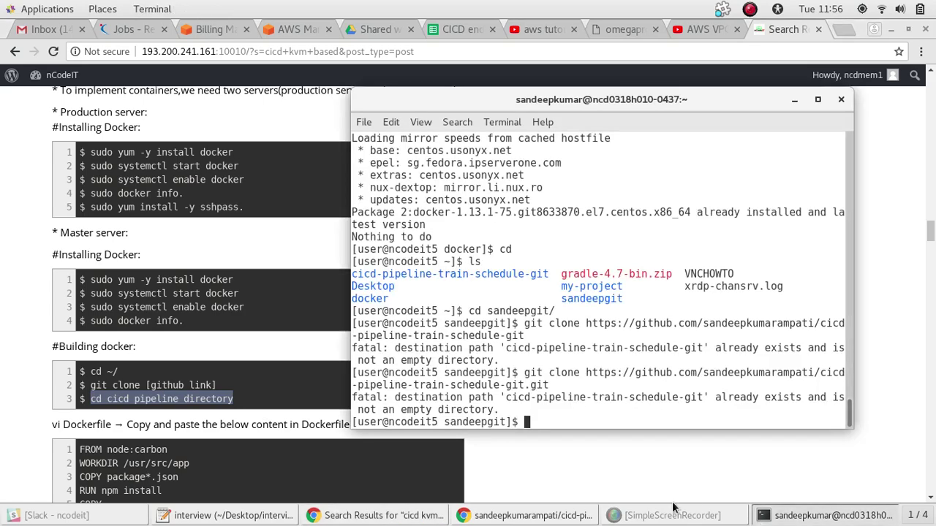
{"action": "type", "text": "ls"}
{"action": "key", "text": "Return"}
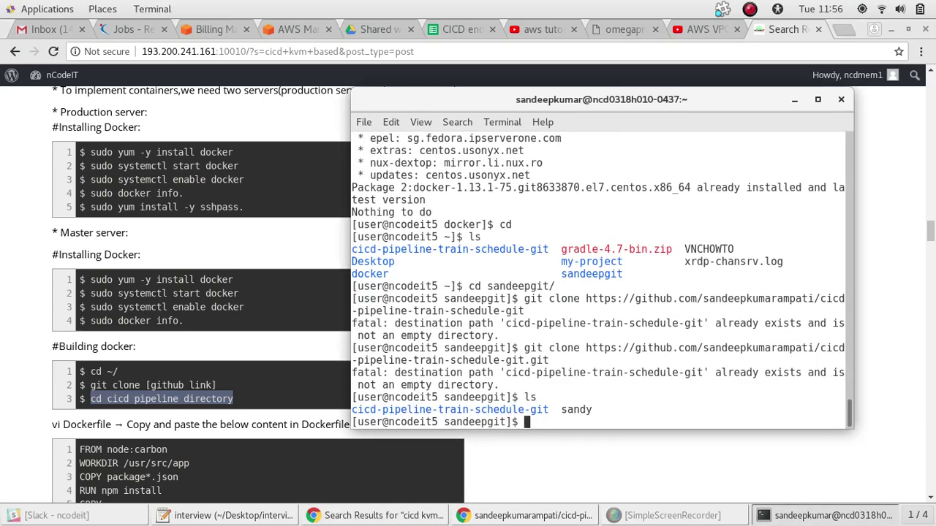
Enter cicd-pipeline-train-schedule-git and list its files, including app.js, package.json and routes
{"action": "type", "text": "cd c"}
{"action": "key", "text": "Tab"}
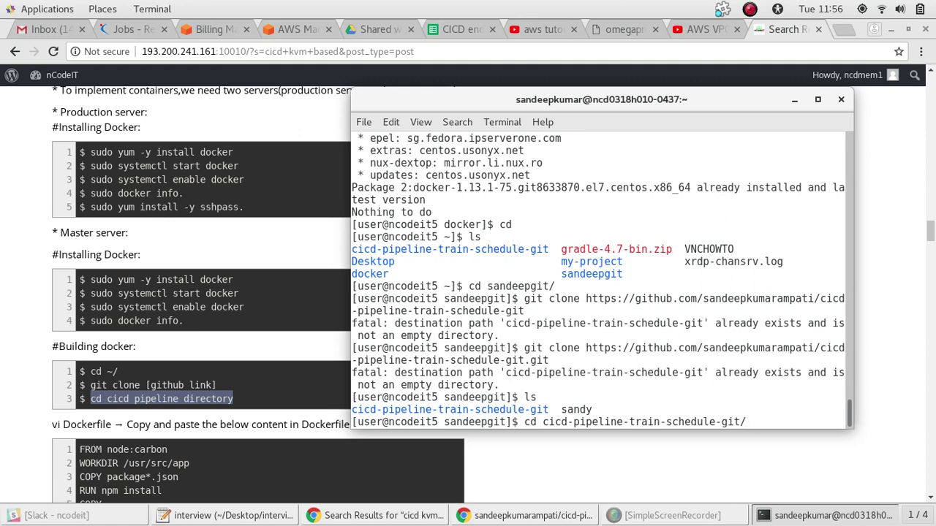
{"action": "key", "text": "Return"}
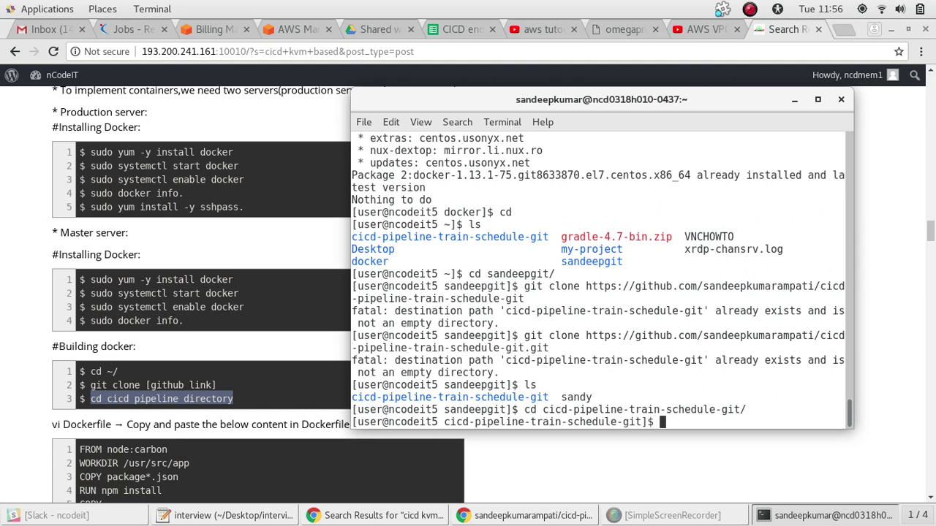
{"action": "type", "text": "ls"}
{"action": "key", "text": "Return"}
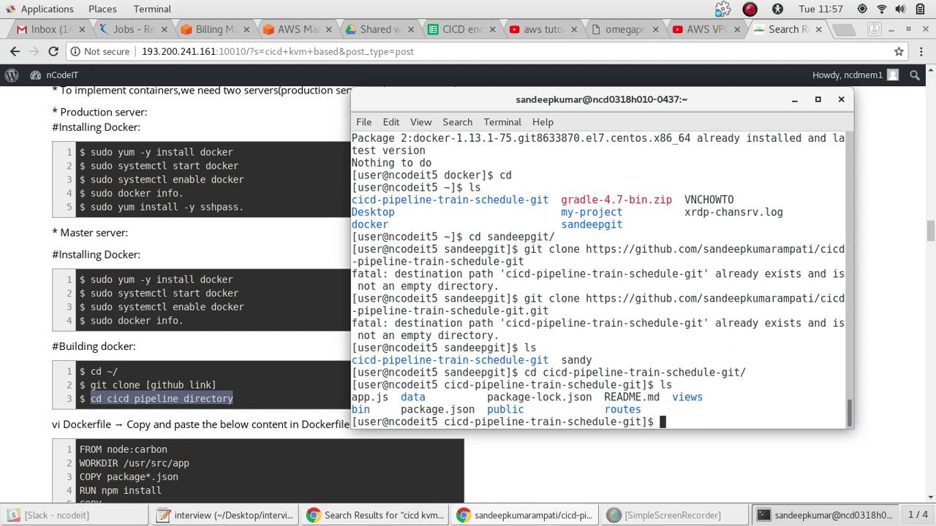
{"action": "left_click", "coordinate": [522, 517]}
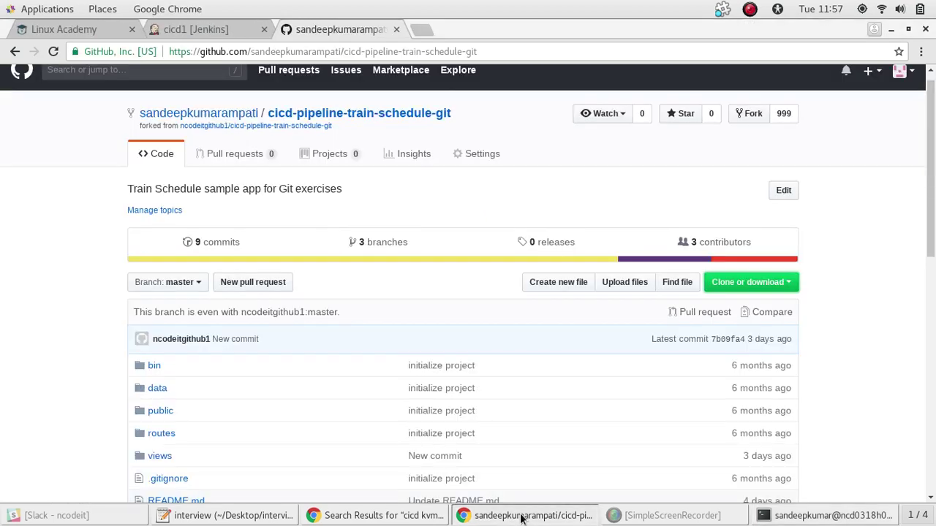
Return to the home folder in the terminal and list its contents
{"action": "left_click", "coordinate": [522, 517]}
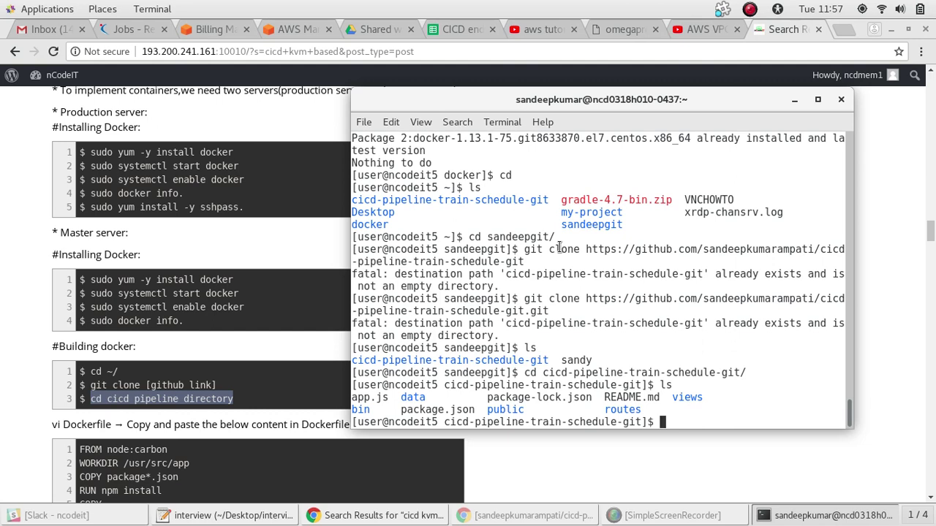
{"action": "type", "text": "cd"}
{"action": "key", "text": "Return"}
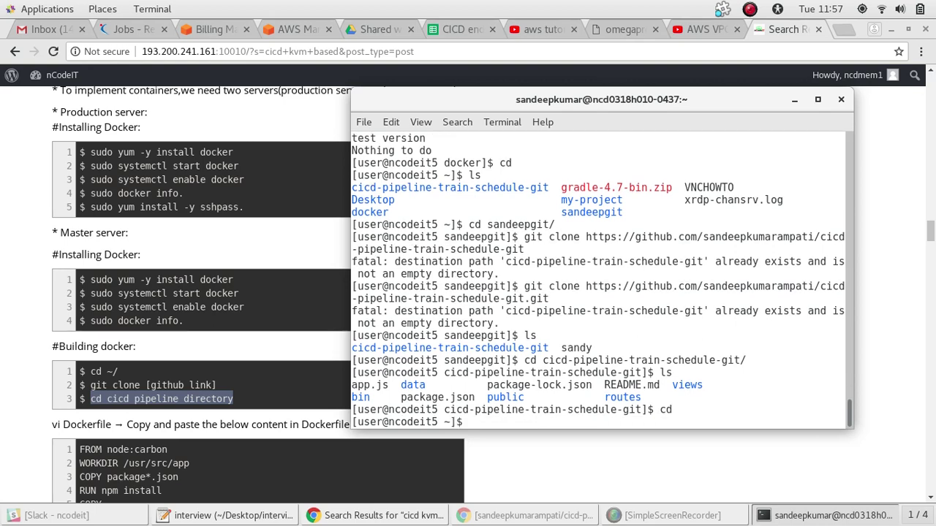
{"action": "type", "text": "ls"}
{"action": "key", "text": "Return"}
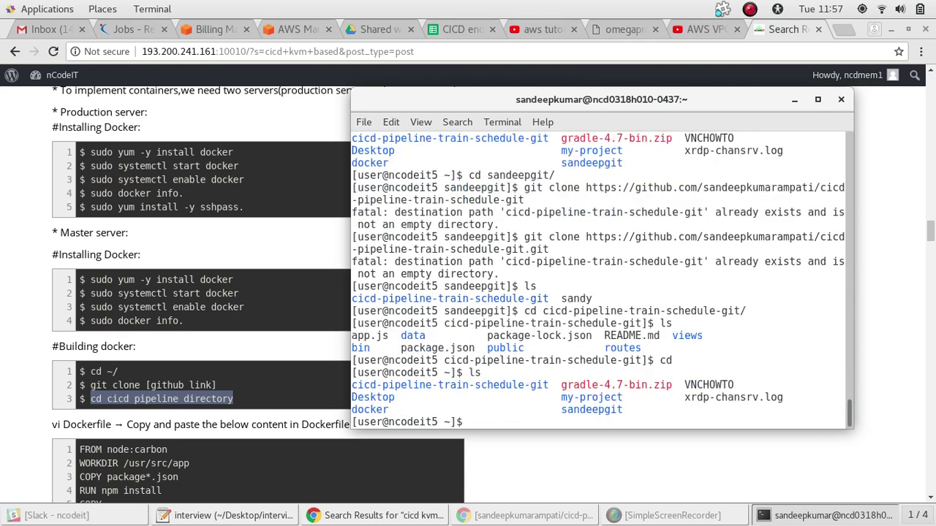
Enter the empty docker folder and open a new Dockerfile in vi
{"action": "type", "text": "cd docker/"}
{"action": "key", "text": "Return"}
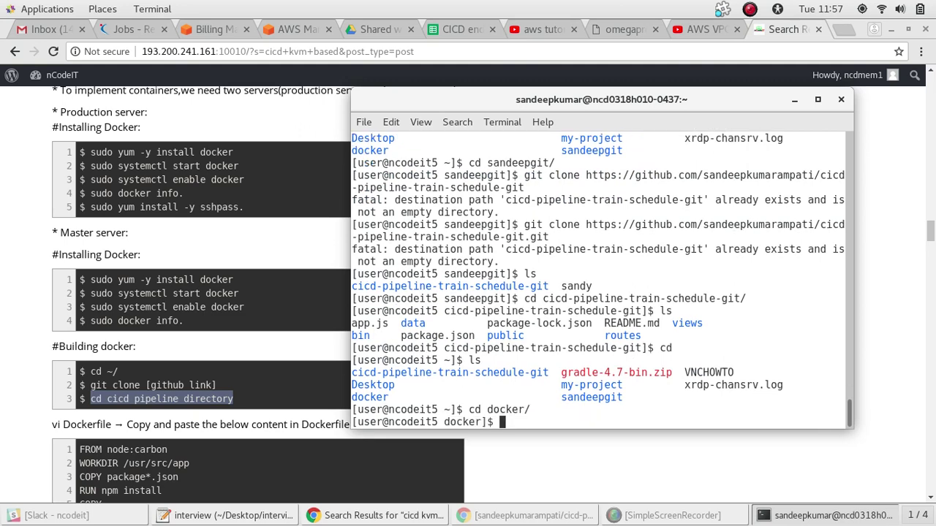
{"action": "type", "text": "ls"}
{"action": "key", "text": "Return"}
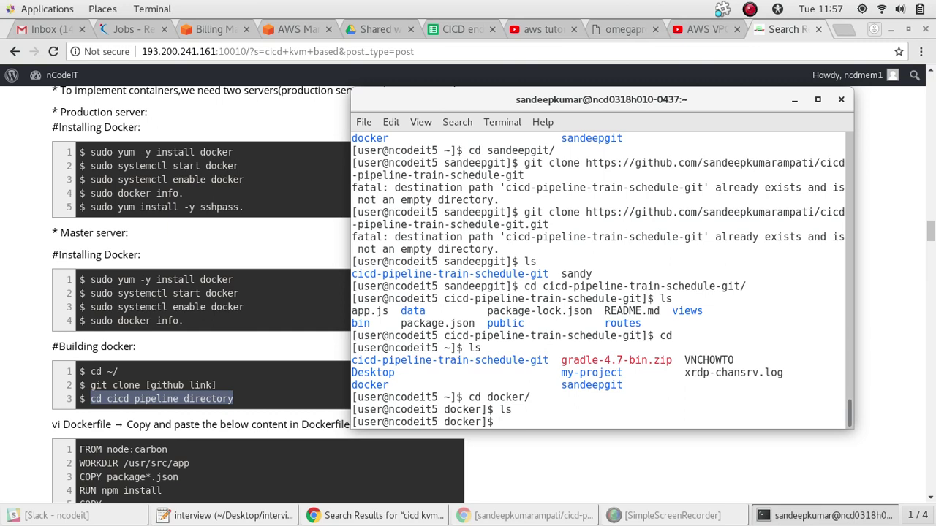
{"action": "type", "text": "vi Docker"}
{"action": "type", "text": "file"}
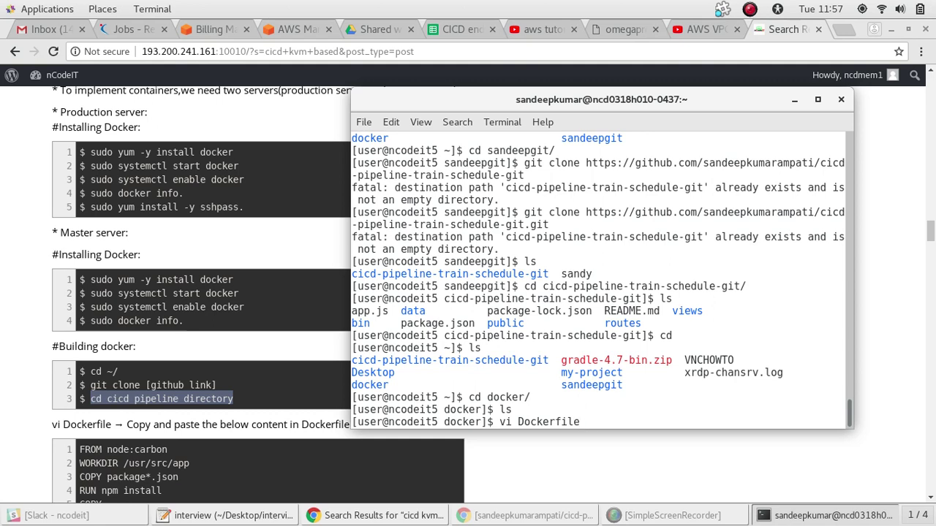
{"action": "key", "text": "Return"}
Put vi in insert mode and copy the Dockerfile block from the notes page
{"action": "key", "text": "i"}
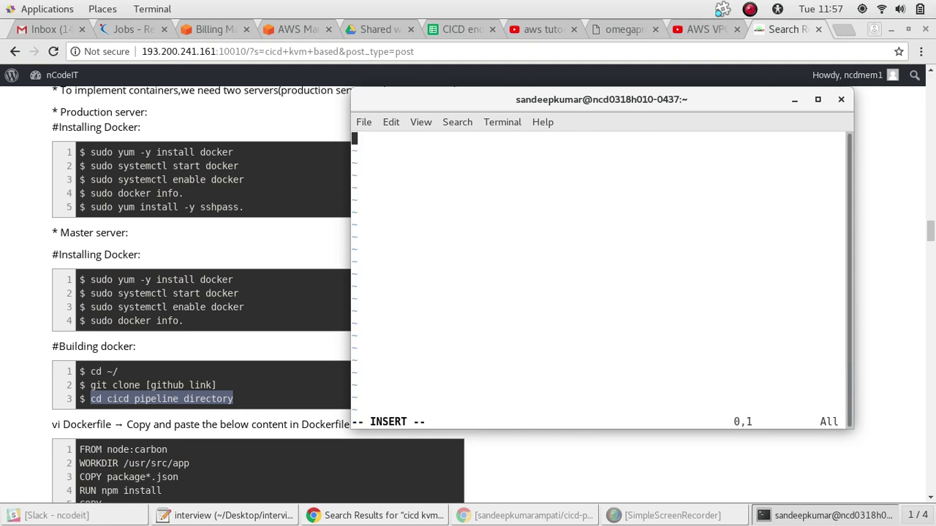
{"action": "left_click", "coordinate": [291, 483]}
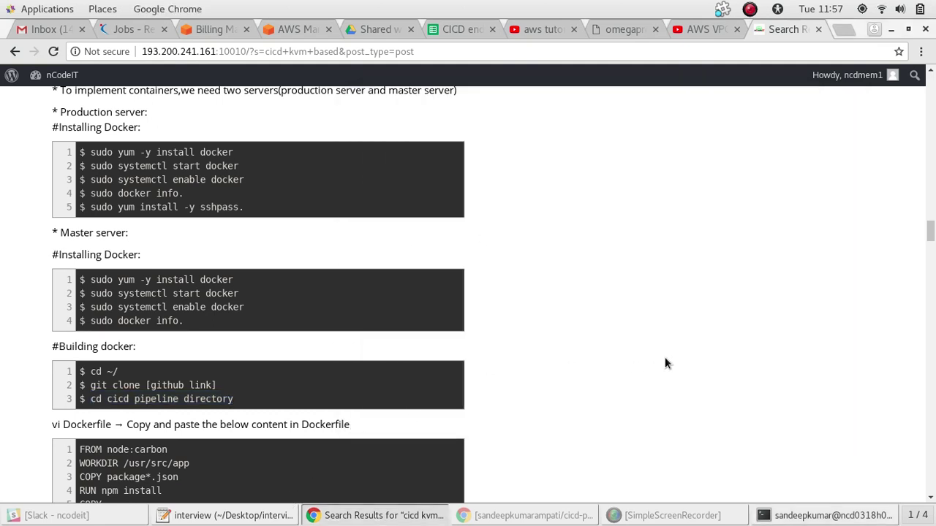
{"action": "left_click_drag", "start_coordinate": [930, 232], "coordinate": [930, 237]}
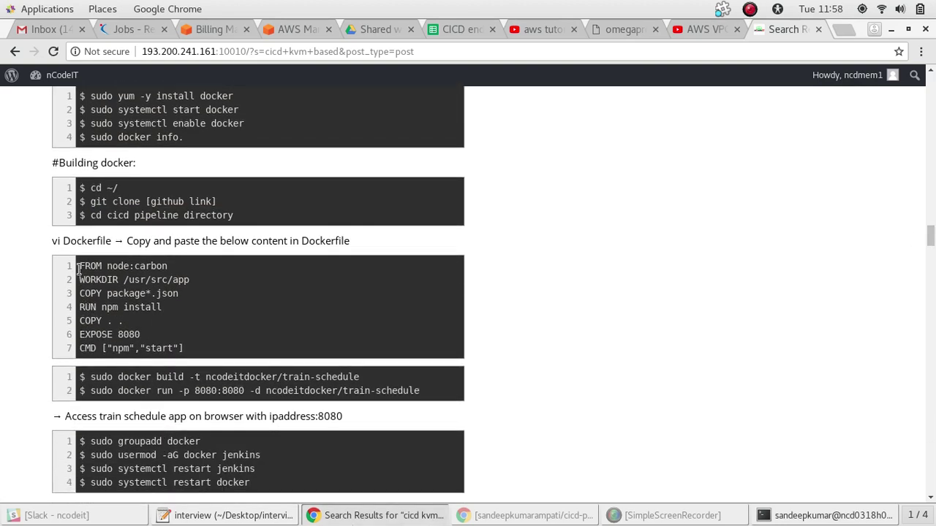
{"action": "left_click_drag", "start_coordinate": [79, 269], "coordinate": [185, 349]}
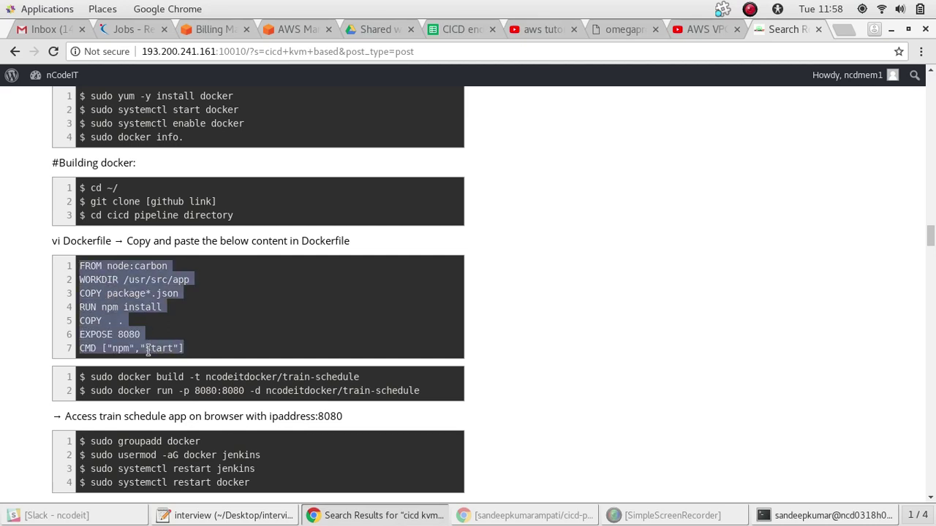
{"action": "right_click", "coordinate": [147, 350]}
{"action": "left_click", "coordinate": [160, 362]}
Paste the copied content into the Dockerfile and save it with :wq
{"action": "left_click", "coordinate": [654, 516]}
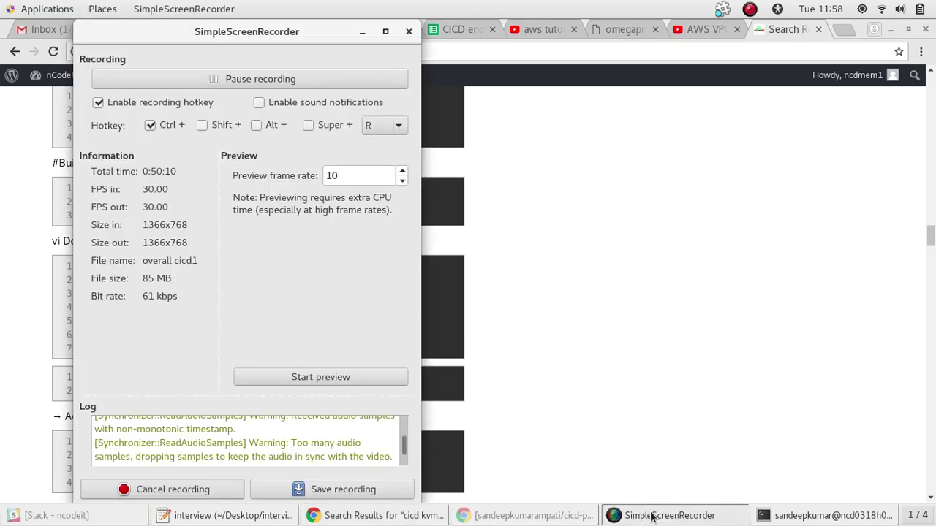
{"action": "left_click", "coordinate": [650, 516]}
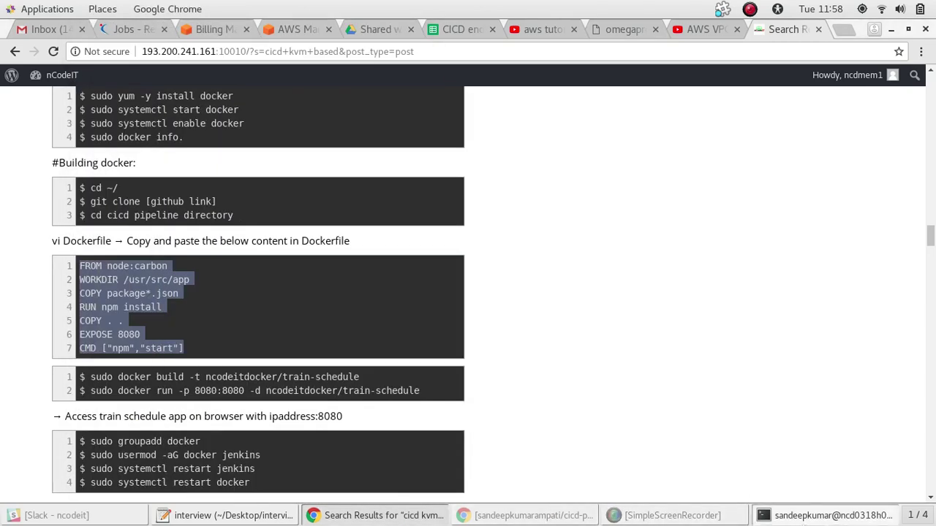
{"action": "left_click", "coordinate": [827, 516]}
{"action": "right_click", "coordinate": [578, 259]}
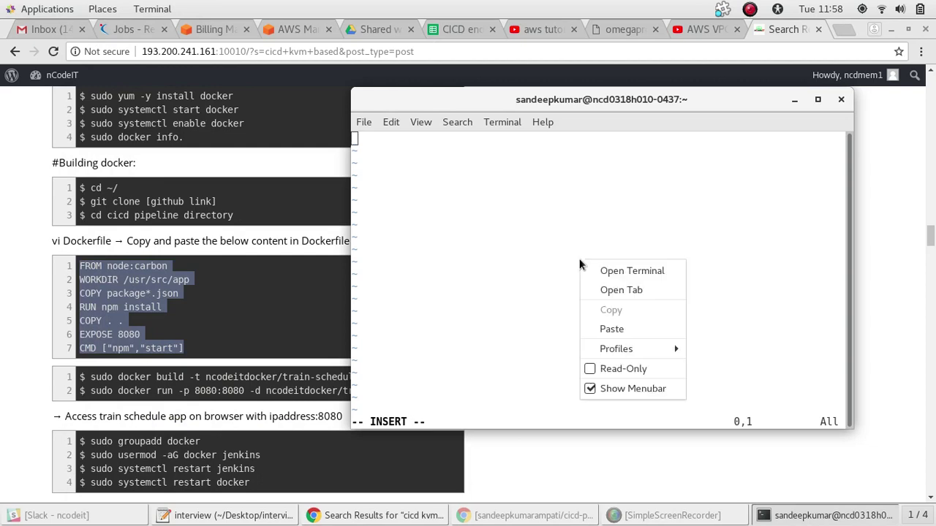
{"action": "left_click", "coordinate": [623, 326]}
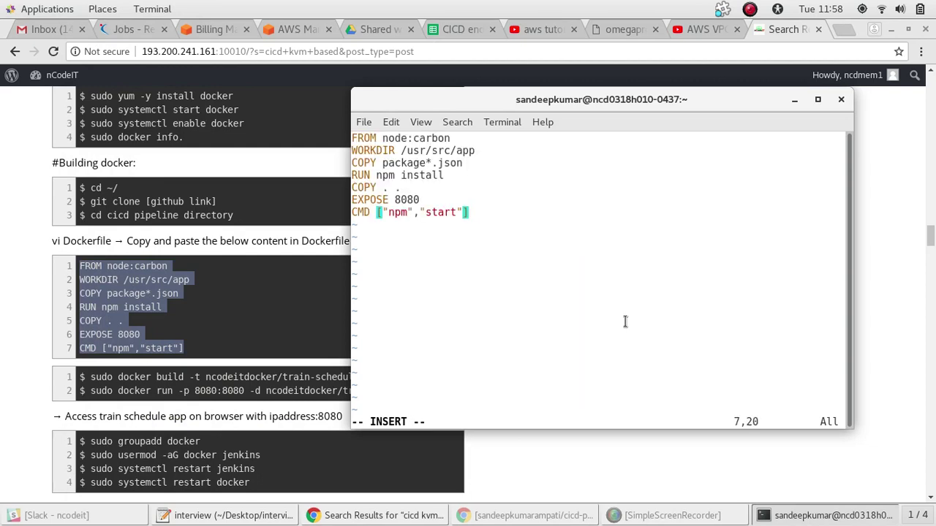
{"action": "key", "text": "Escape"}
{"action": "type", "text": ":wq"}
{"action": "key", "text": "Return"}
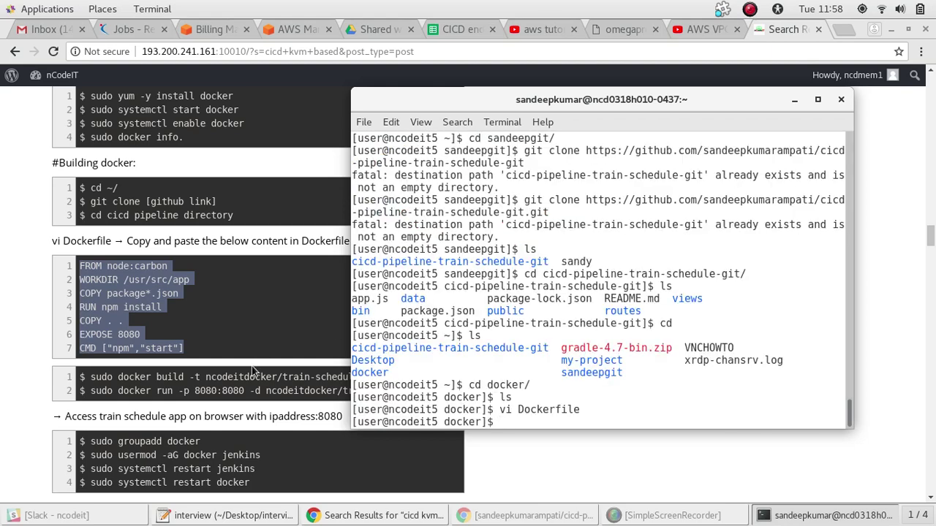
Copy the ncodeitdocker/train-schedule docker build command from the notes and run it in the terminal
{"action": "left_click", "coordinate": [251, 376]}
{"action": "left_click", "coordinate": [251, 377]}
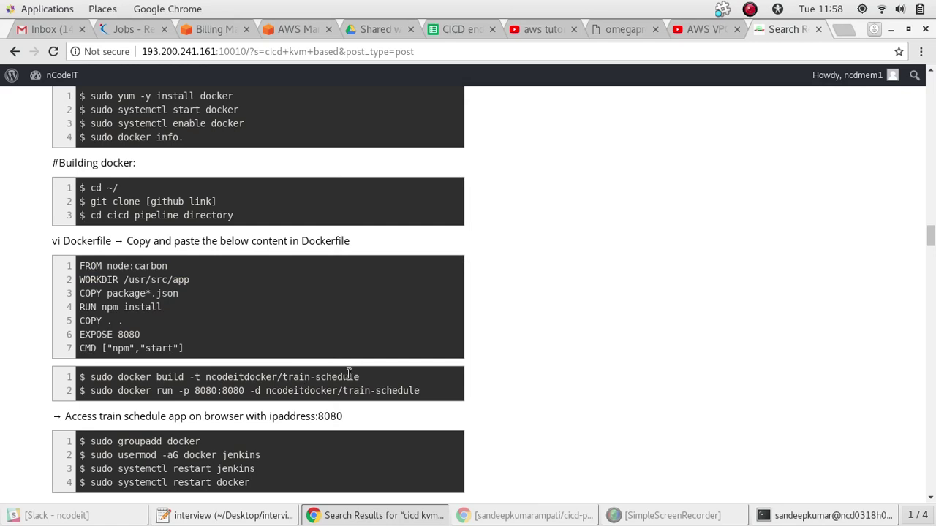
{"action": "left_click_drag", "start_coordinate": [368, 380], "coordinate": [106, 378]}
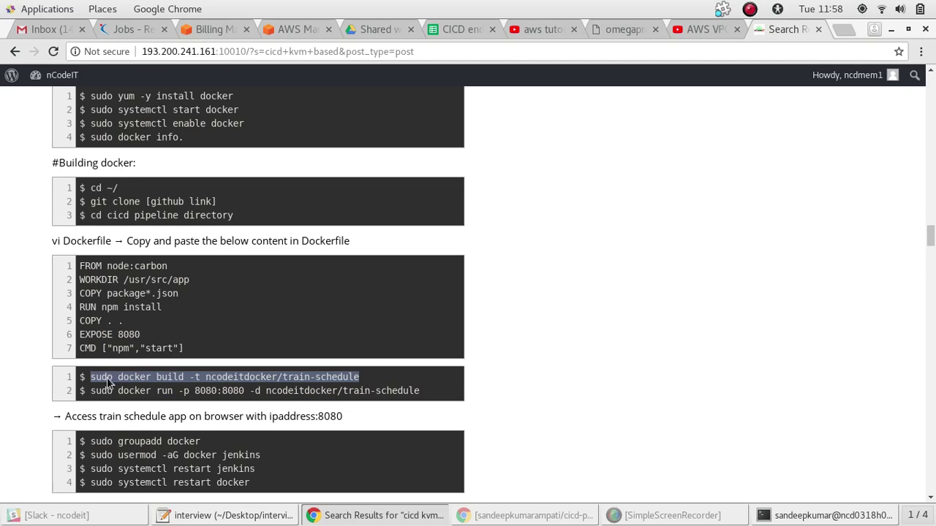
{"action": "key", "text": "alt+Tab"}
{"action": "right_click", "coordinate": [578, 234]}
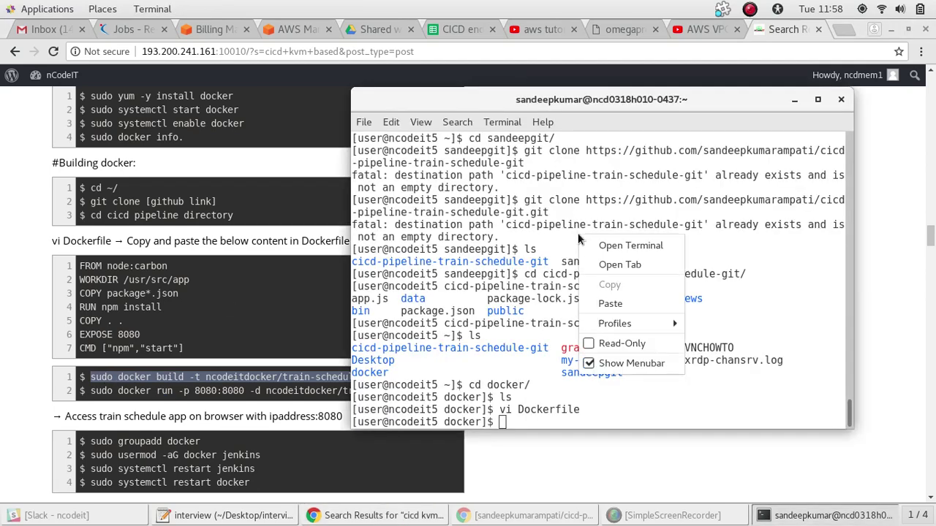
{"action": "left_click", "coordinate": [607, 301]}
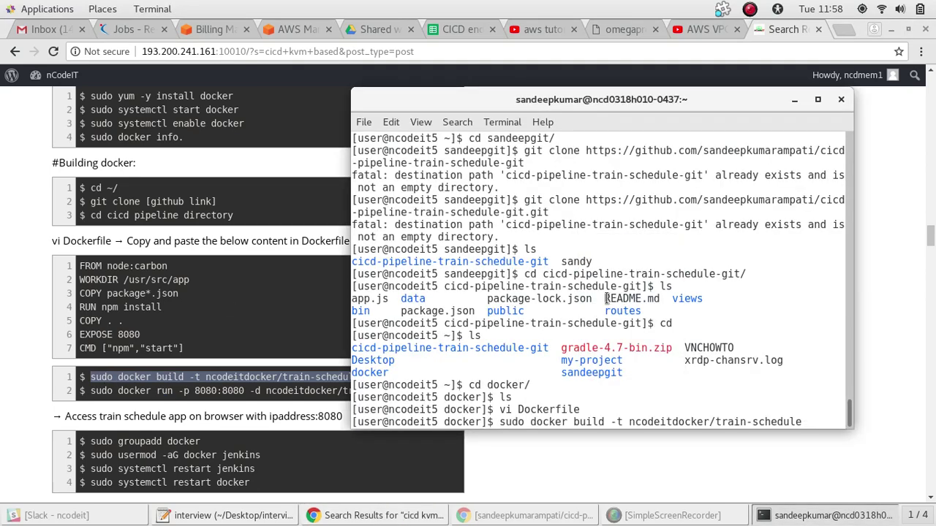
{"action": "key", "text": "Return"}
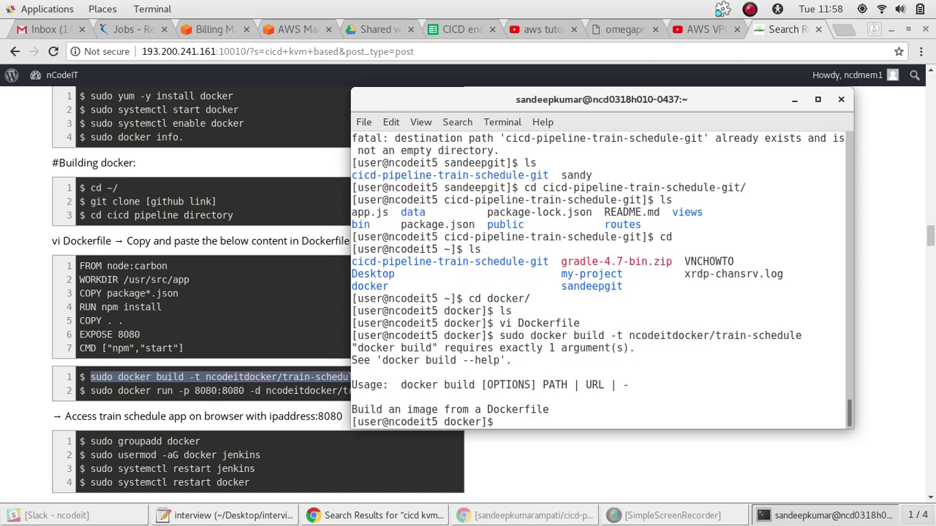
Select the docker run command text on the notes page
{"action": "triple_click", "coordinate": [276, 391]}
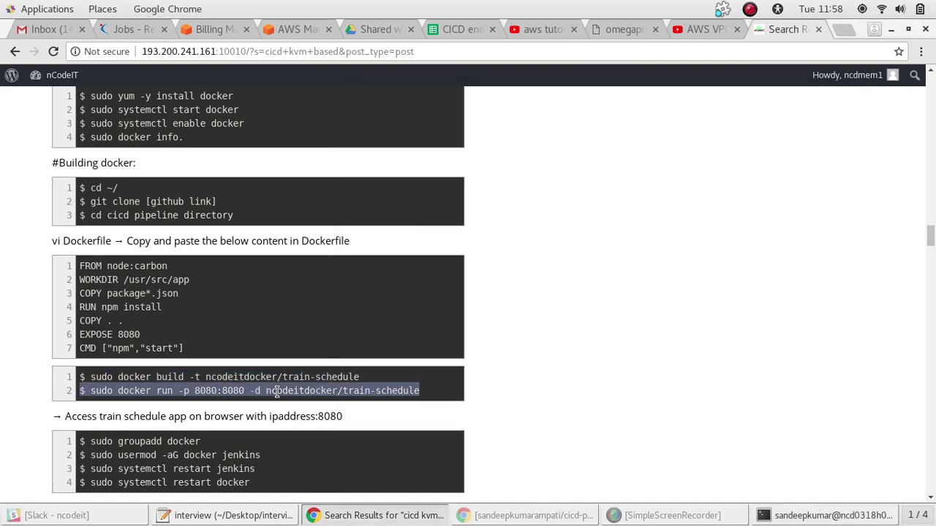
{"action": "left_click", "coordinate": [423, 390]}
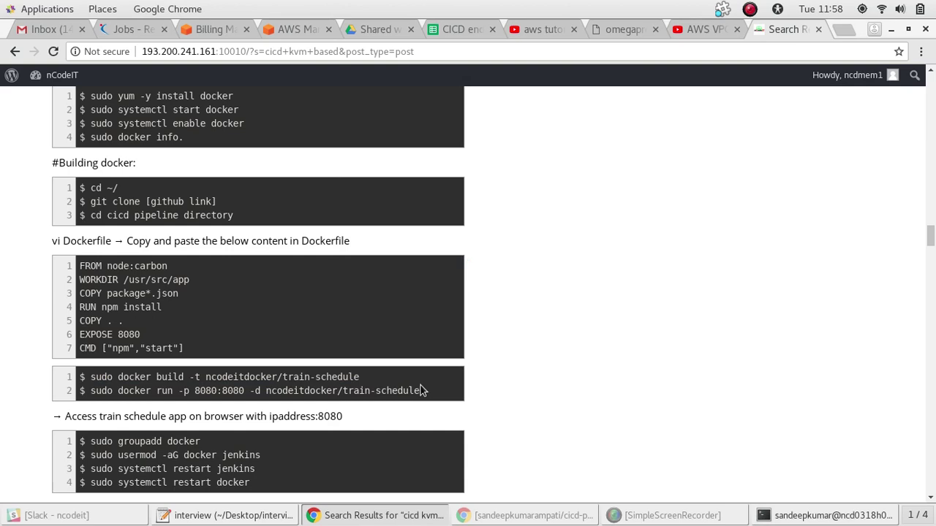
{"action": "left_click_drag", "start_coordinate": [419, 391], "coordinate": [91, 390]}
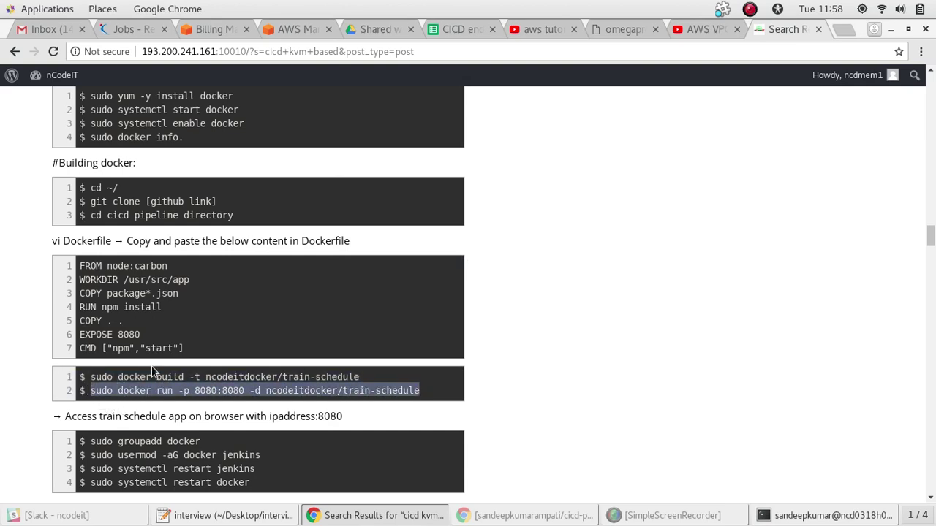
Run the docker run command for train-schedule on port 8080 and watch the image pull
{"action": "key", "text": "alt+Tab"}
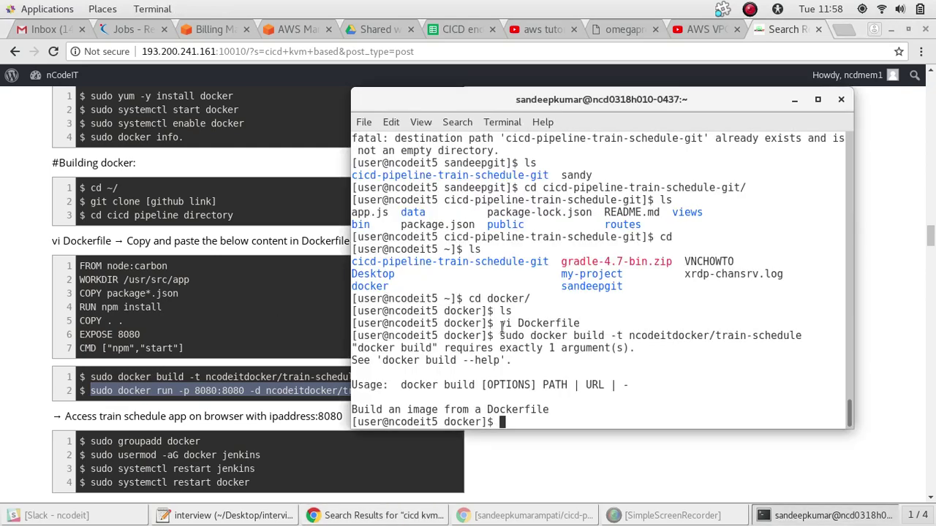
{"action": "right_click", "coordinate": [515, 409]}
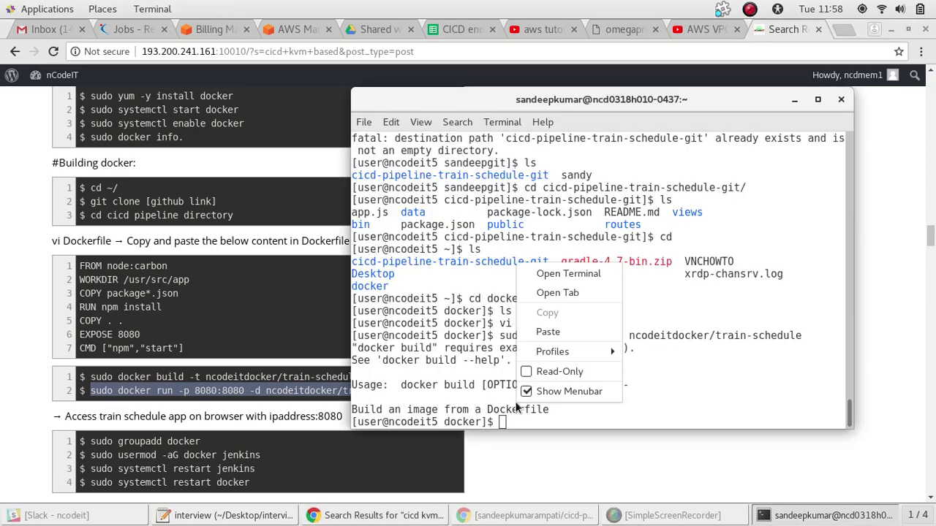
{"action": "left_click", "coordinate": [547, 331]}
{"action": "key", "text": "Return"}
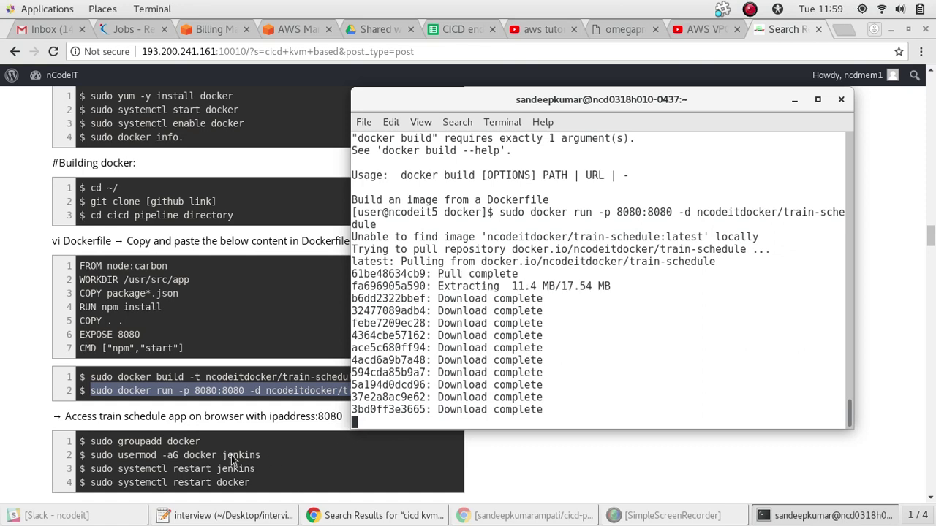
{"action": "left_click_drag", "start_coordinate": [201, 442], "coordinate": [91, 441]}
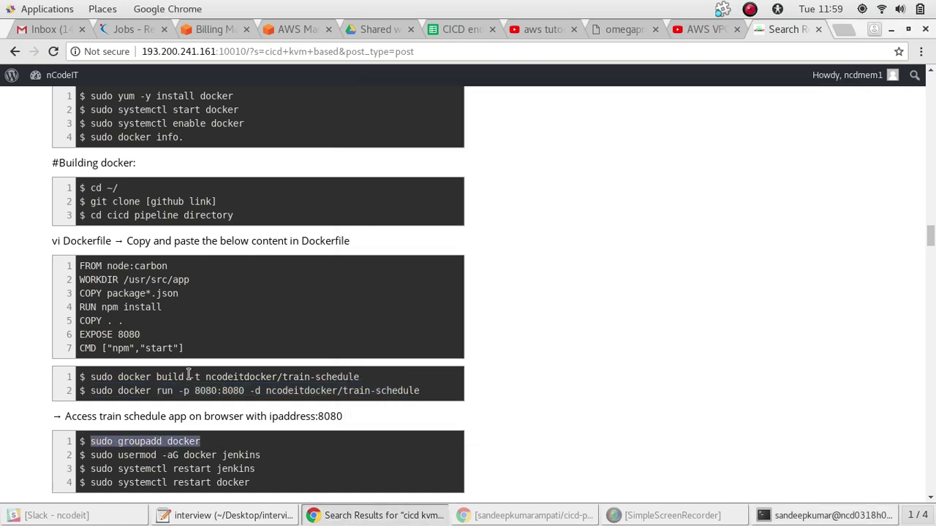
{"action": "key", "text": "alt+Tab"}
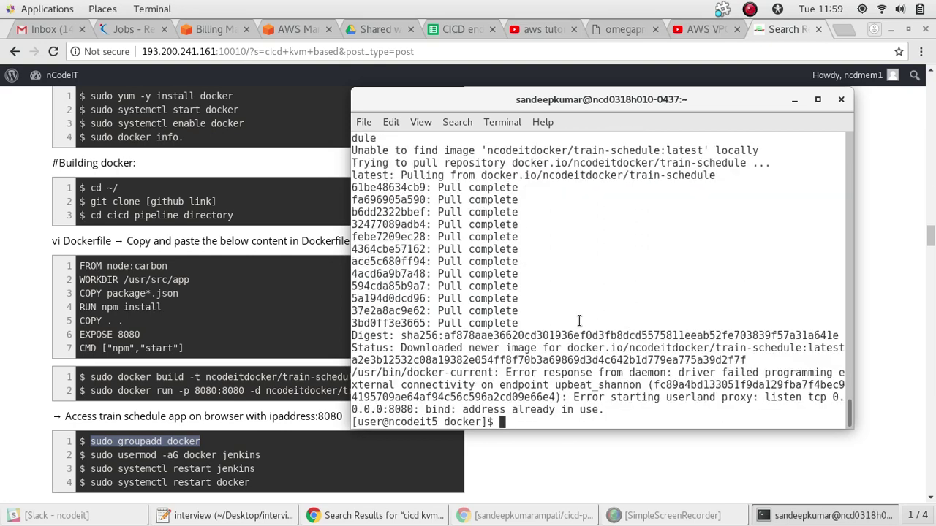
Create the docker group and add the jenkins user to it
{"action": "right_click", "coordinate": [578, 382]}
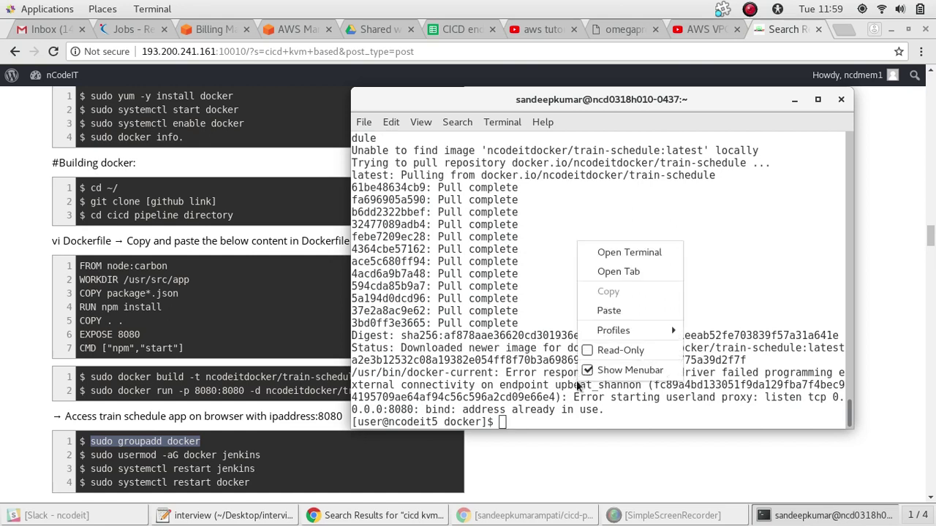
{"action": "left_click", "coordinate": [607, 311]}
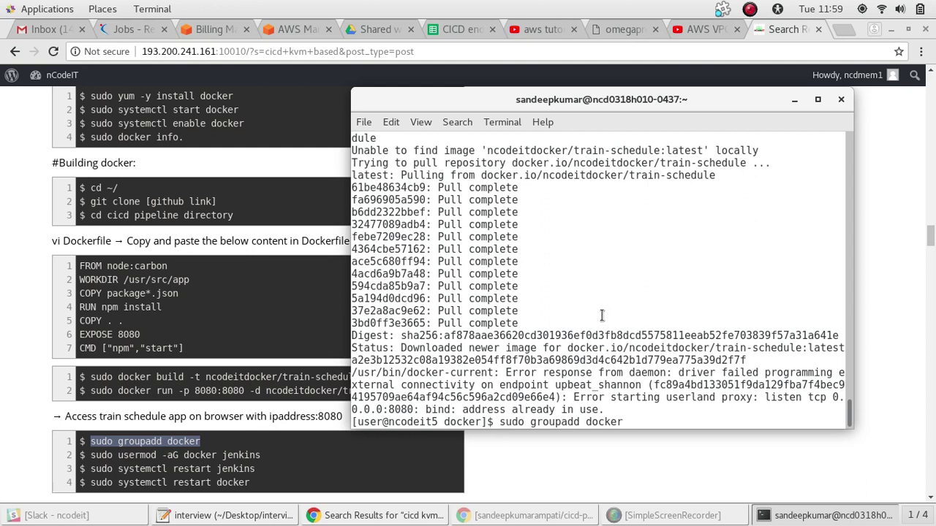
{"action": "key", "text": "Return"}
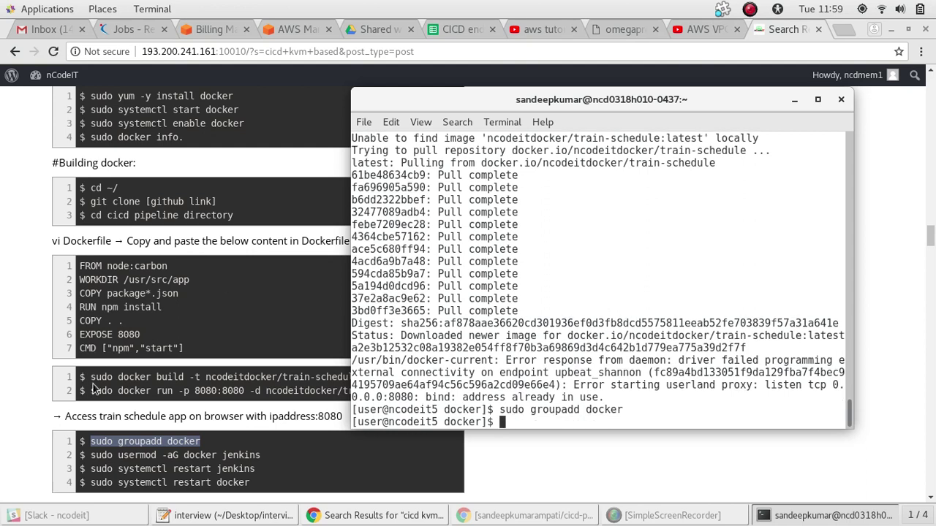
{"action": "left_click", "coordinate": [264, 462]}
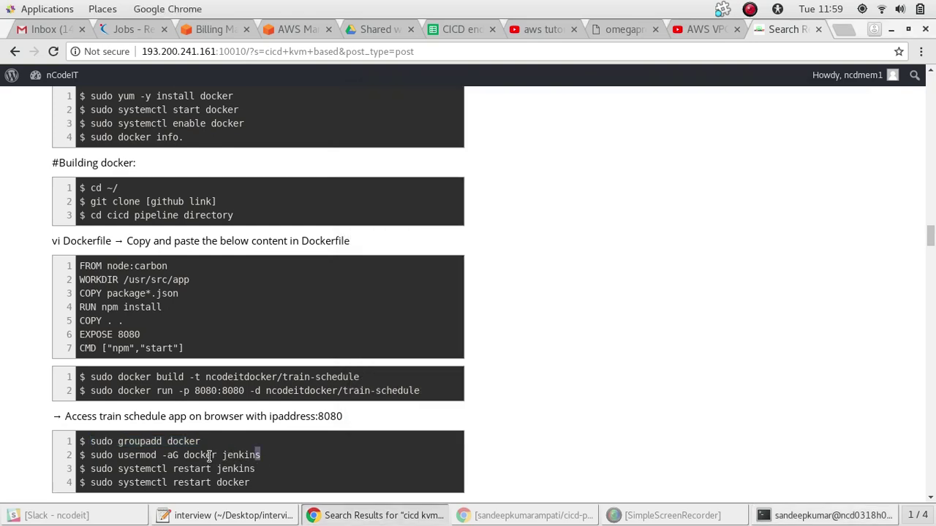
{"action": "left_click_drag", "start_coordinate": [261, 456], "coordinate": [93, 455]}
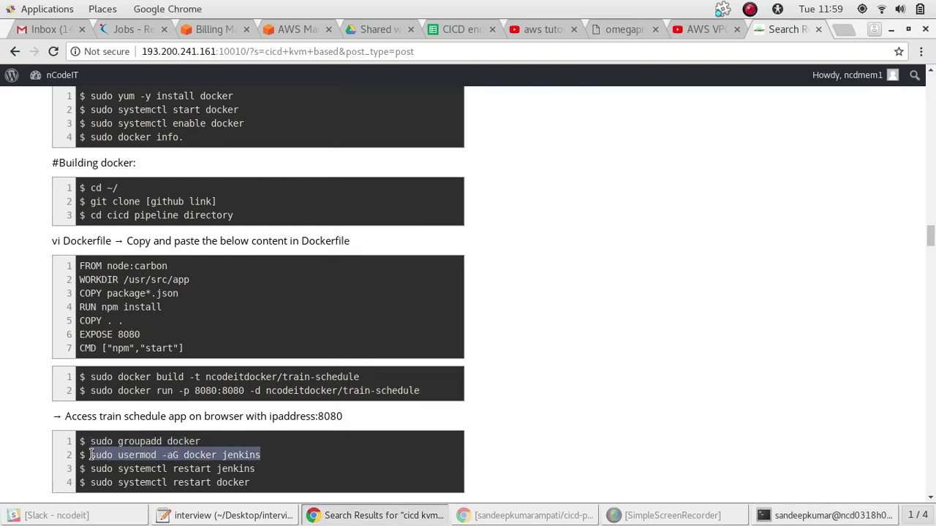
{"action": "key", "text": "alt+Tab"}
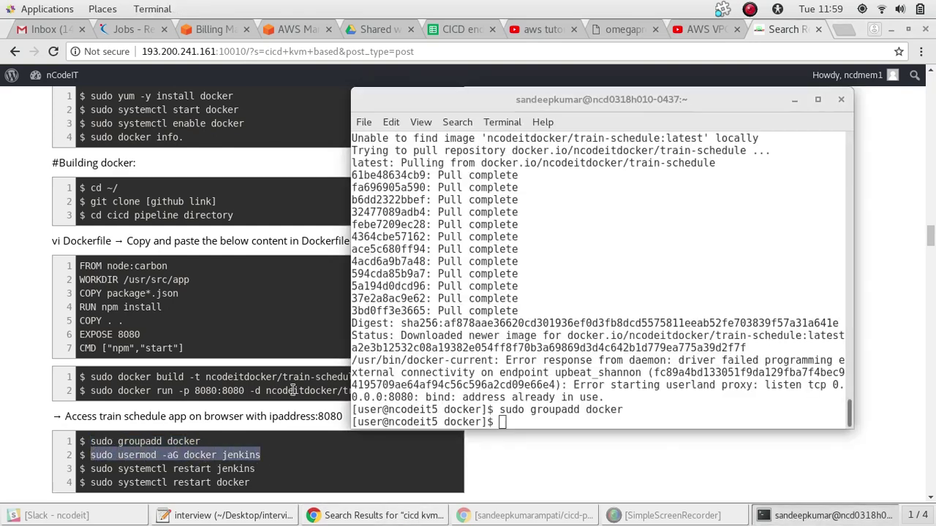
{"action": "right_click", "coordinate": [500, 360]}
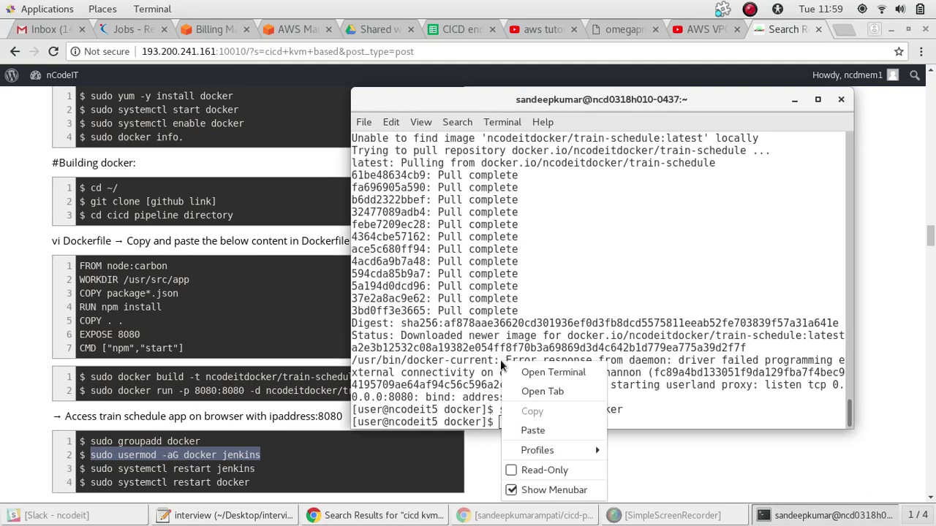
{"action": "left_click", "coordinate": [530, 426]}
{"action": "key", "text": "Return"}
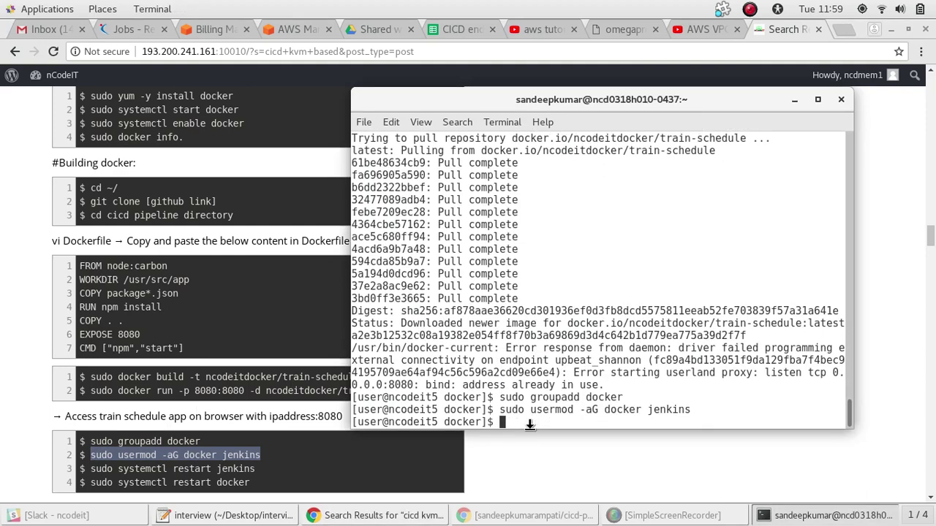
Run sudo systemctl restart jenkins from the notes
{"action": "left_click", "coordinate": [256, 479]}
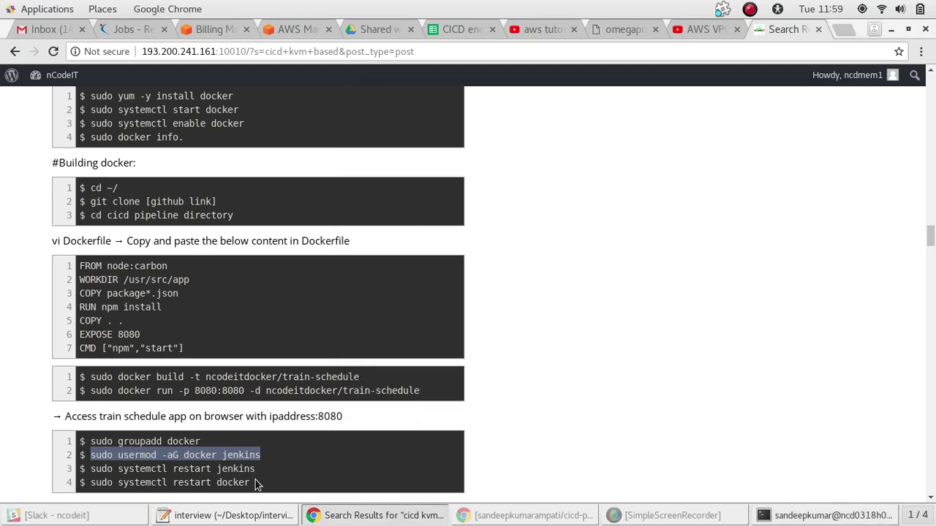
{"action": "left_click_drag", "start_coordinate": [255, 468], "coordinate": [92, 468]}
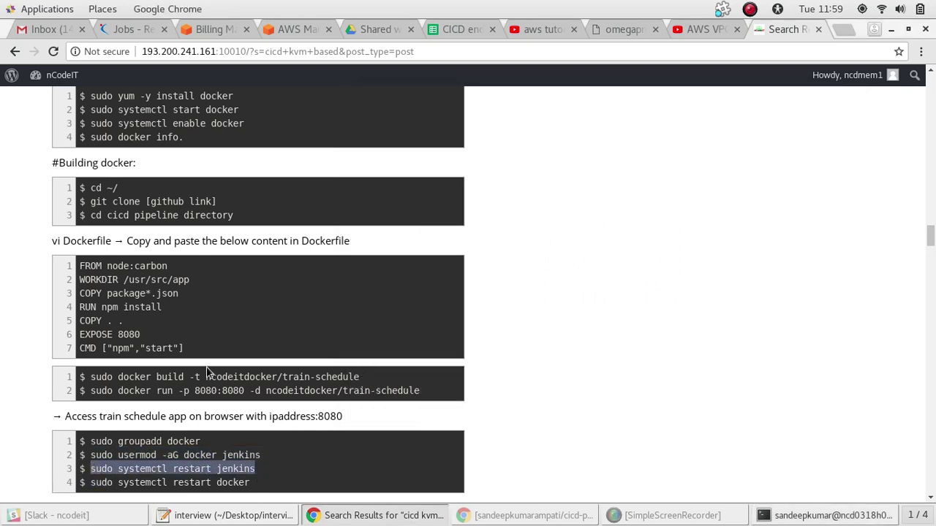
{"action": "key", "text": "alt+Tab"}
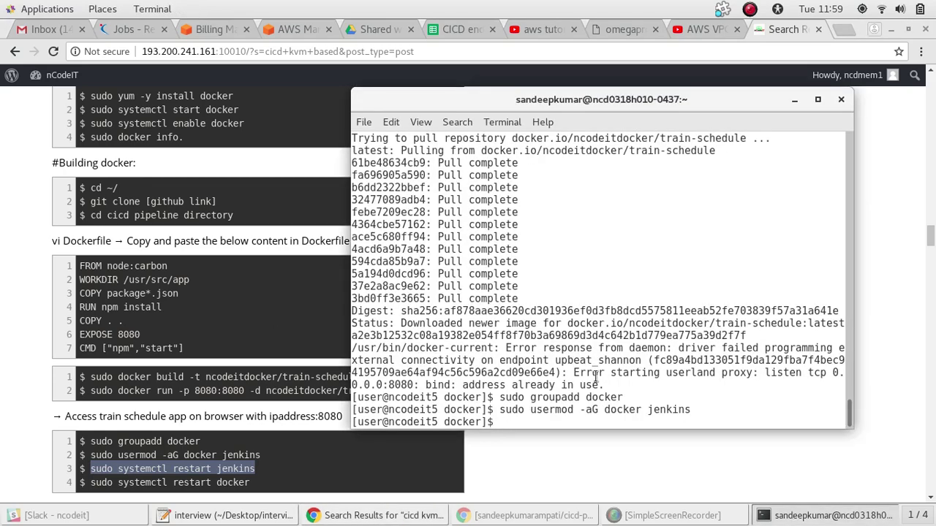
{"action": "right_click", "coordinate": [581, 395]}
{"action": "left_click", "coordinate": [600, 318]}
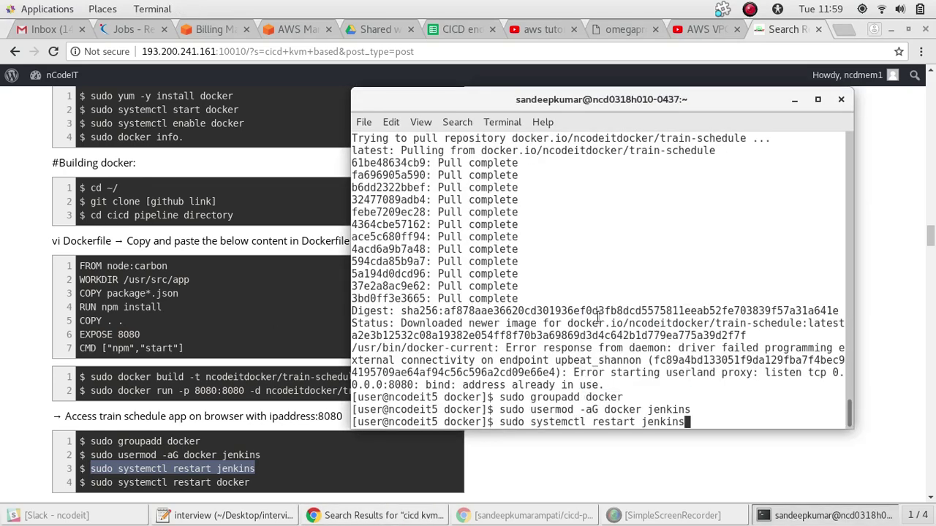
{"action": "key", "text": "Return"}
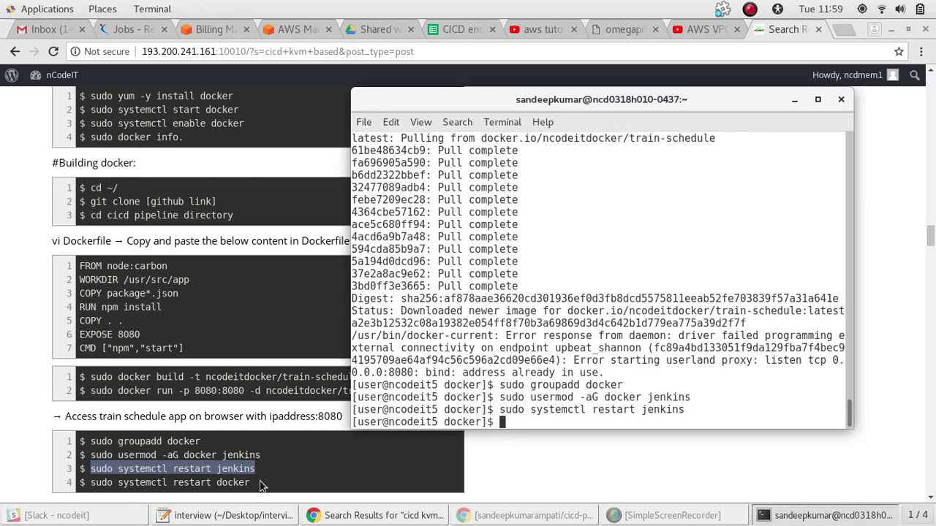
Run sudo systemctl restart docker from the notes
{"action": "left_click_drag", "start_coordinate": [253, 487], "coordinate": [87, 488]}
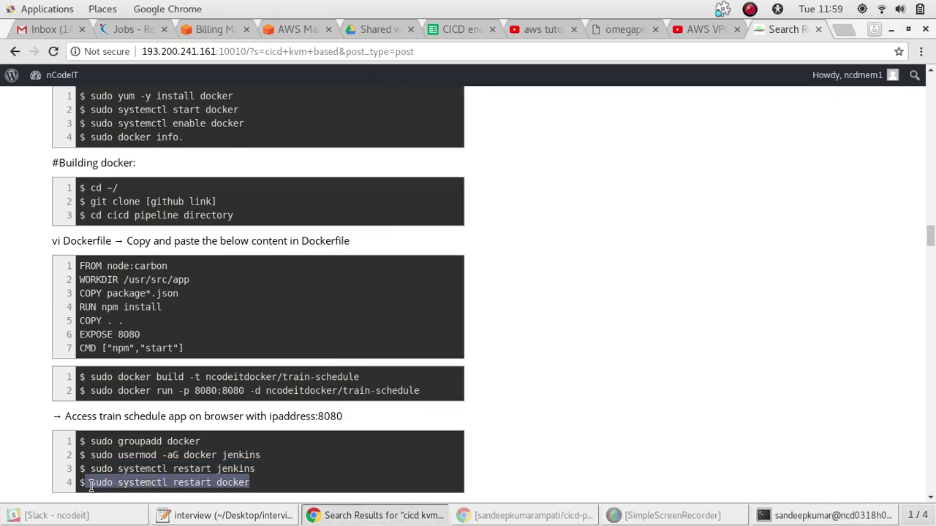
{"action": "triple_click", "coordinate": [104, 487]}
{"action": "left_click", "coordinate": [104, 488]}
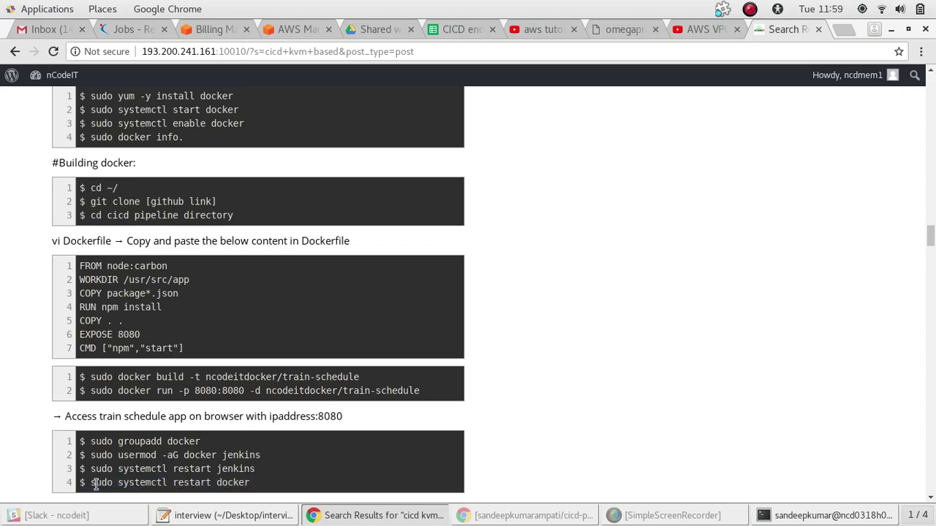
{"action": "left_click_drag", "start_coordinate": [91, 484], "coordinate": [253, 482]}
{"action": "key", "text": "ctrl+c"}
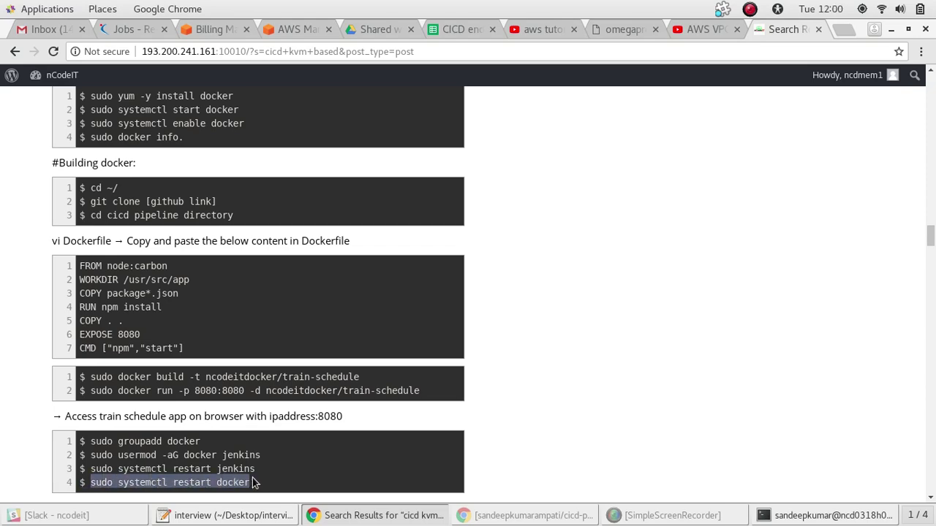
{"action": "key", "text": "alt+Tab"}
{"action": "right_click", "coordinate": [505, 419]}
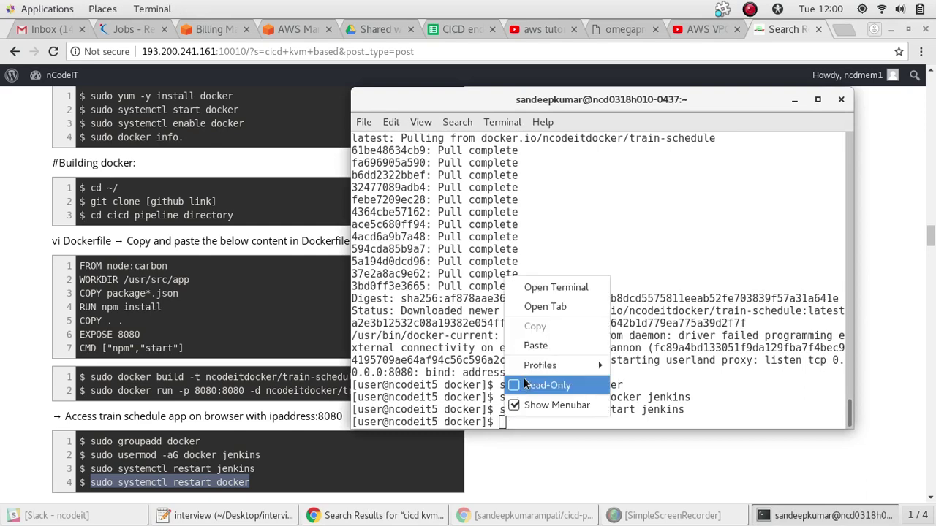
{"action": "left_click", "coordinate": [535, 345]}
{"action": "key", "text": "Return"}
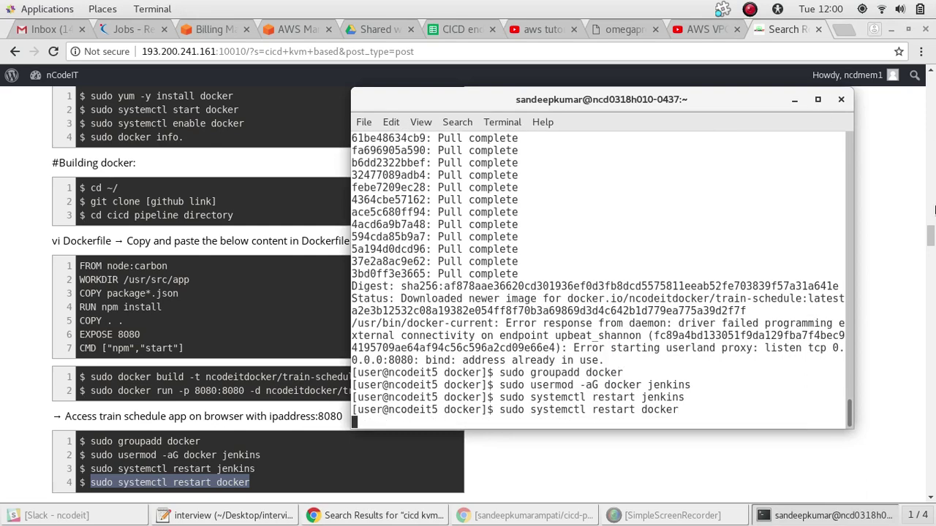
Scroll through the notes' Jenkinsfile and pipeline steps, then return to the GitHub repository window
{"action": "left_click_drag", "start_coordinate": [931, 239], "coordinate": [932, 247]}
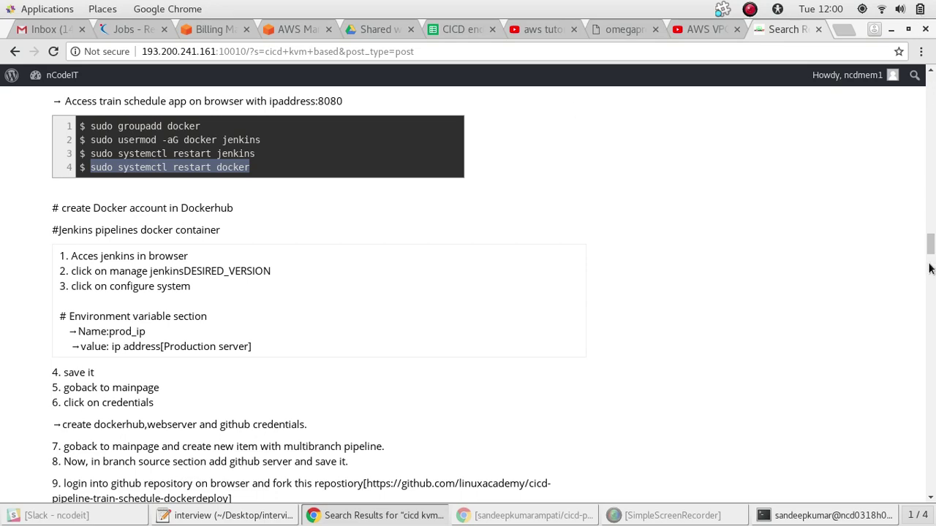
{"action": "scroll", "coordinate": [929, 266], "scroll_direction": "down", "scroll_amount": 5}
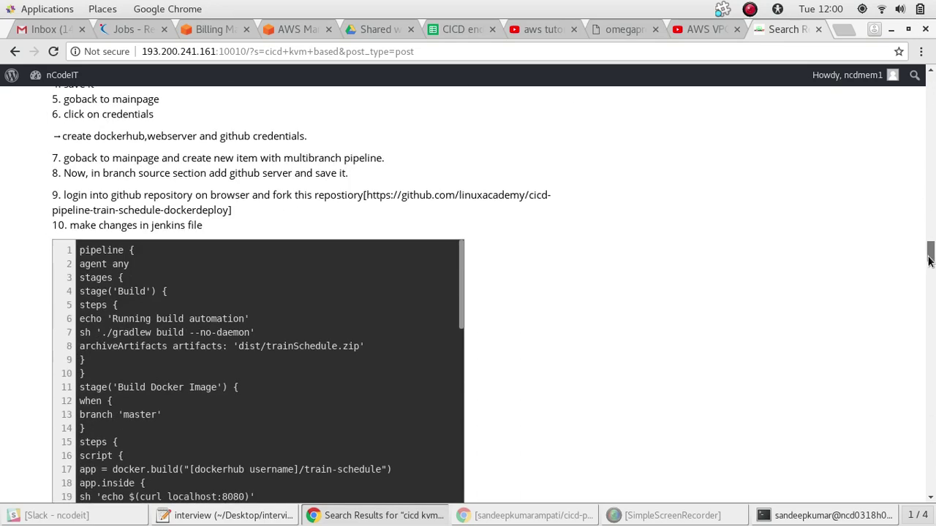
{"action": "scroll", "coordinate": [930, 261], "scroll_direction": "down", "scroll_amount": 1}
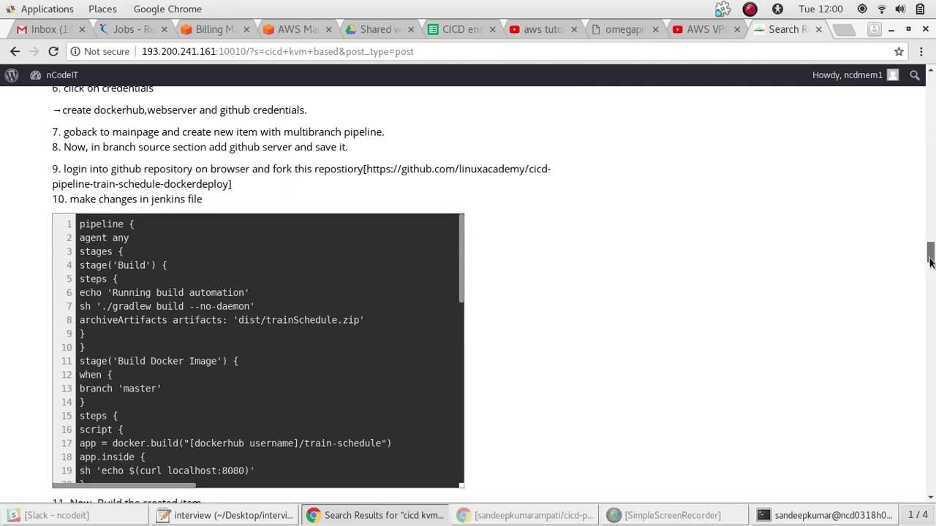
{"action": "left_click_drag", "start_coordinate": [929, 261], "coordinate": [927, 256]}
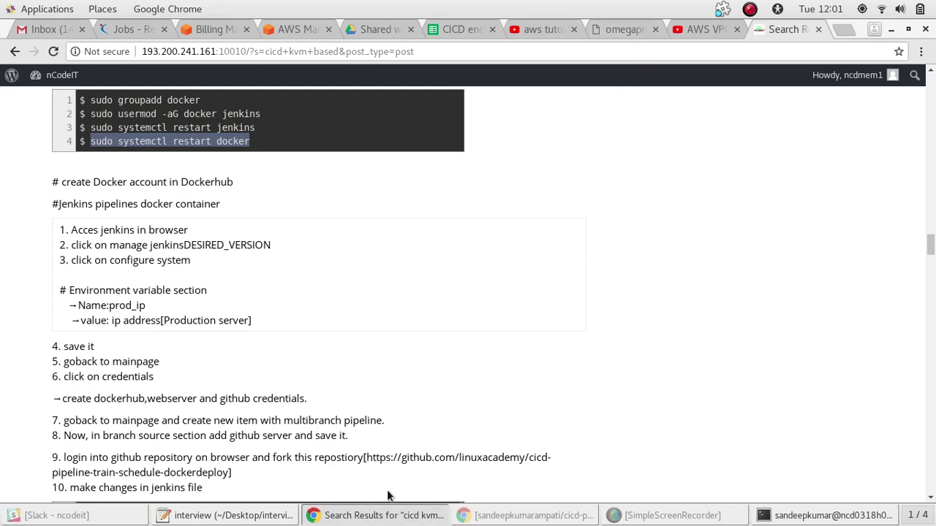
{"action": "left_click", "coordinate": [560, 515]}
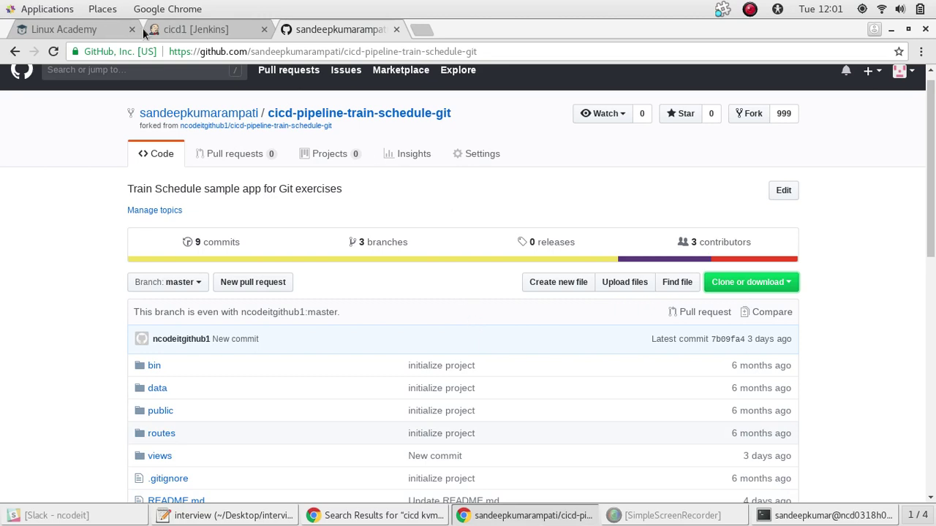
Tidy away the recorder, terminal and notes windows and return to the Jenkins cicd1 page
{"action": "left_click", "coordinate": [203, 30]}
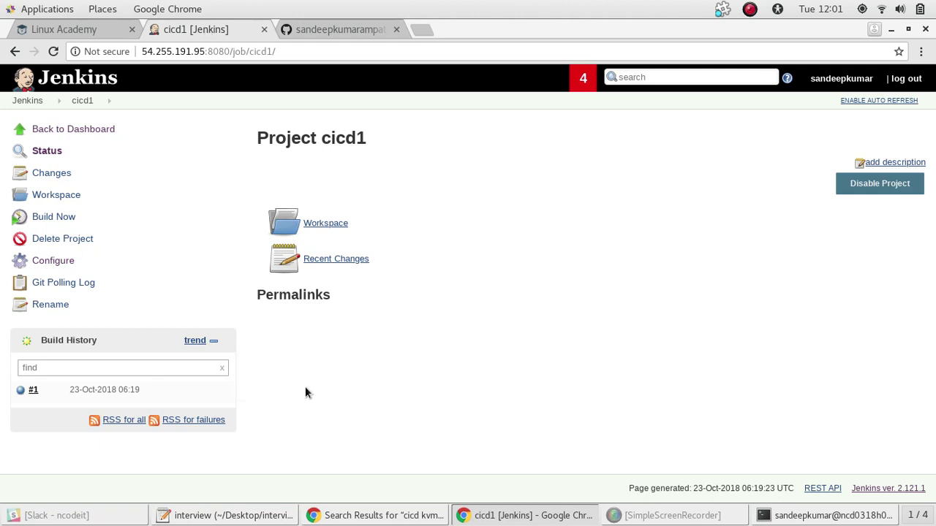
{"action": "left_click", "coordinate": [644, 517]}
{"action": "left_click", "coordinate": [644, 519]}
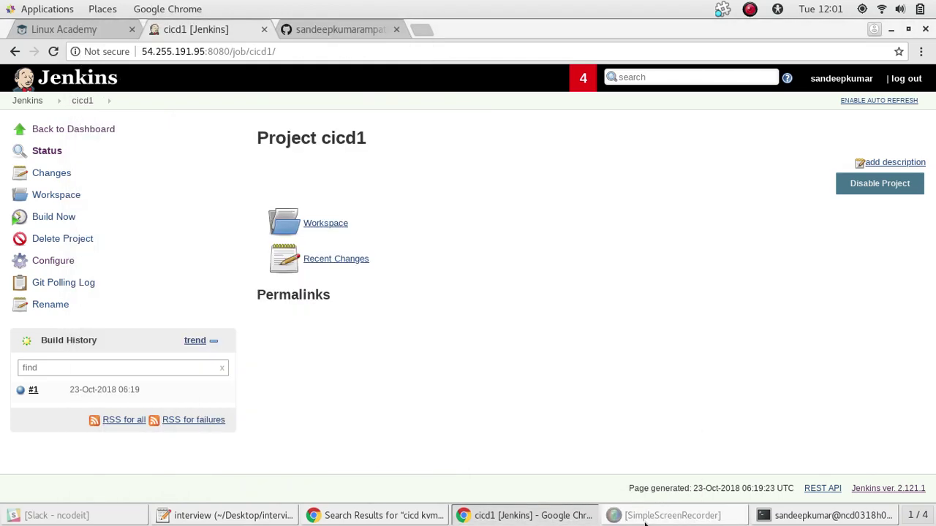
{"action": "left_click", "coordinate": [644, 519]}
{"action": "left_click", "coordinate": [644, 519]}
{"action": "left_click", "coordinate": [826, 516]}
{"action": "left_click", "coordinate": [826, 515]}
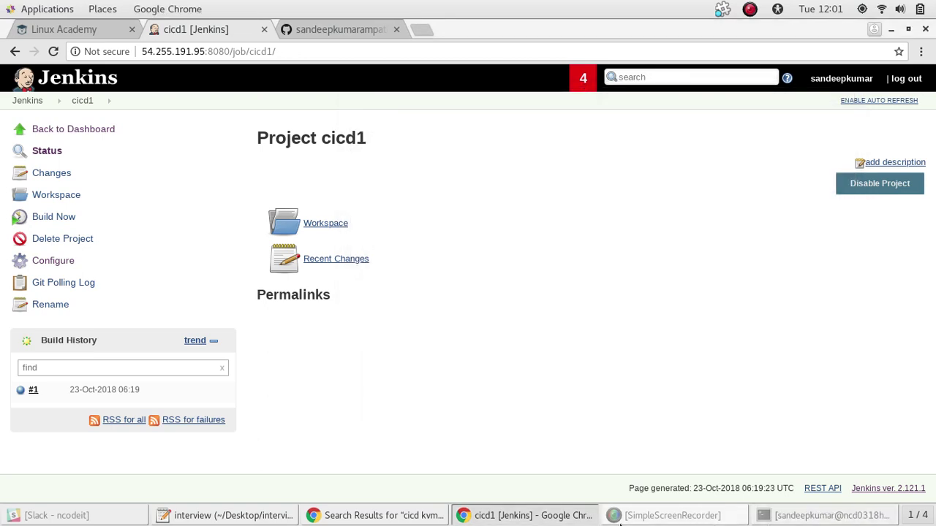
{"action": "left_click", "coordinate": [625, 517]}
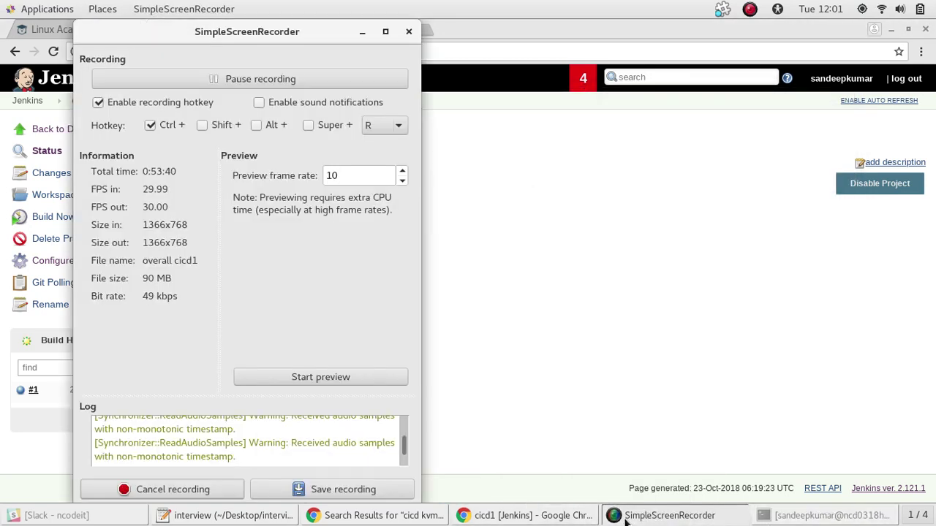
{"action": "left_click", "coordinate": [625, 518]}
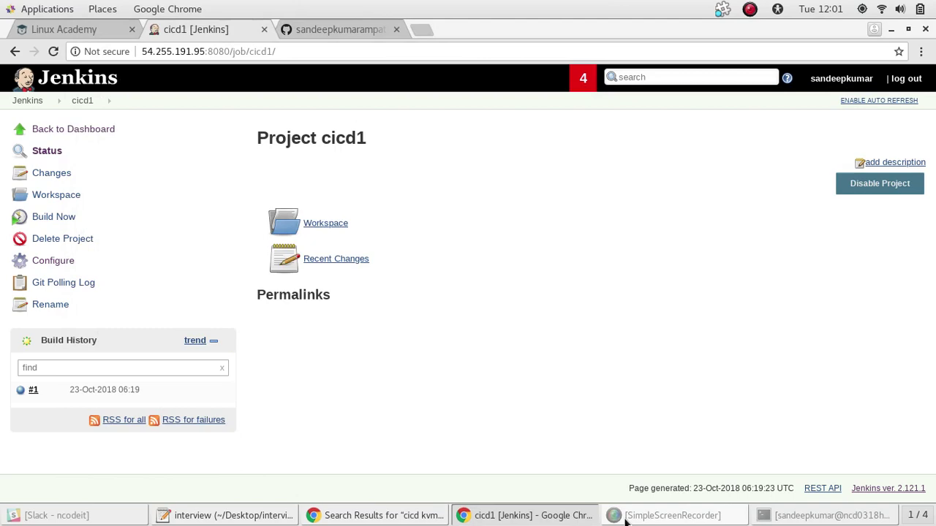
{"action": "left_click", "coordinate": [380, 515]}
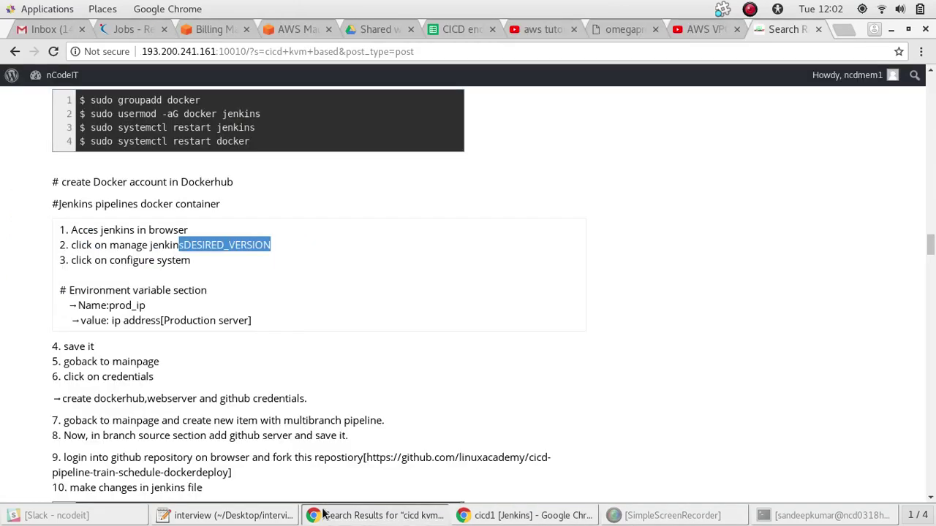
{"action": "left_click", "coordinate": [526, 515]}
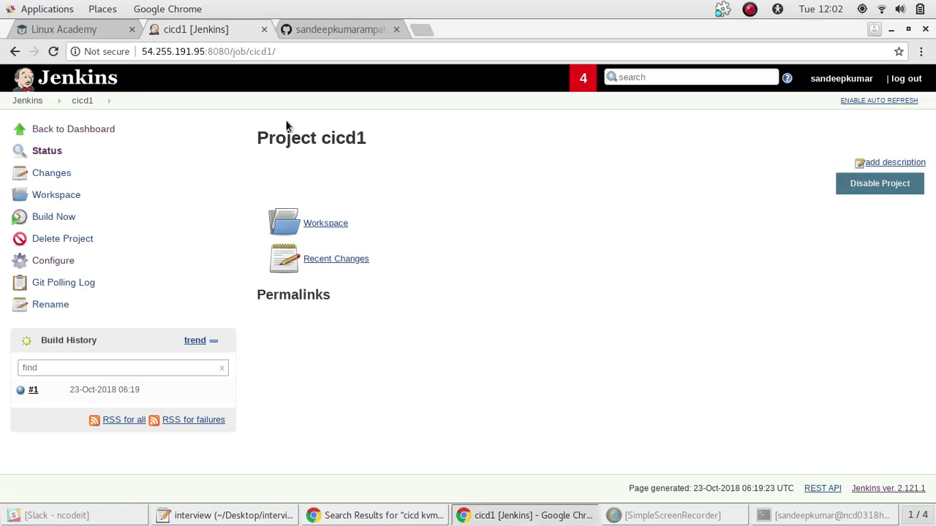
Go to the Jenkins dashboard and submit the username and password, which fails
{"action": "left_click", "coordinate": [28, 102]}
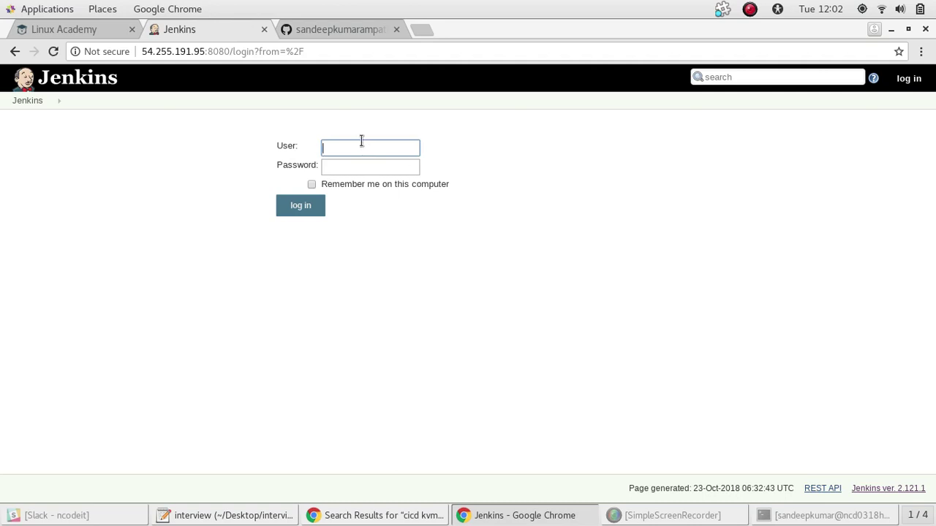
{"action": "type", "text": "sand"}
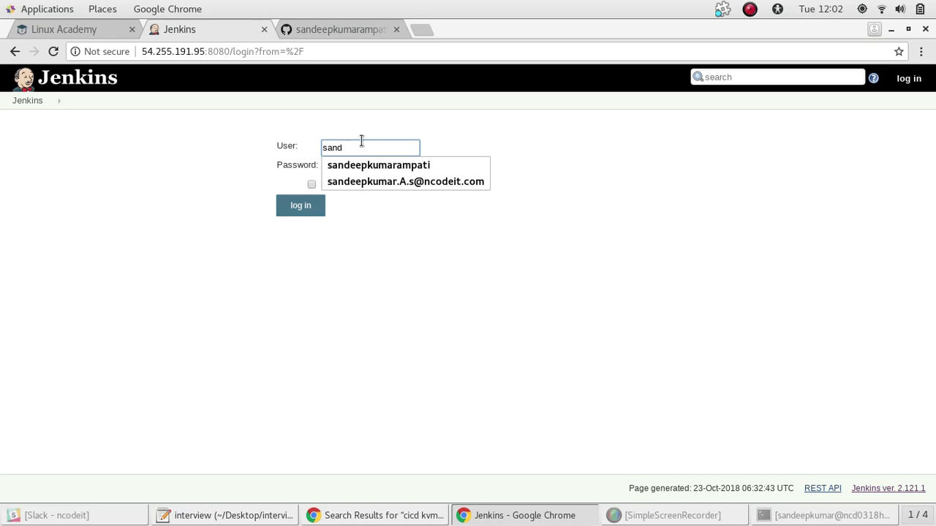
{"action": "type", "text": "eepkumar"}
{"action": "key", "text": "Tab"}
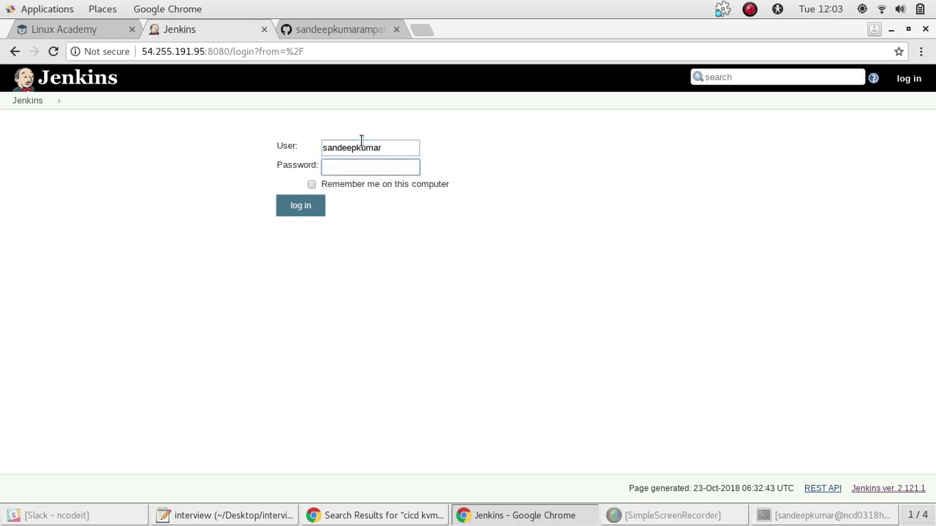
{"action": "type", "text": "**********"}
{"action": "key", "text": "Return"}
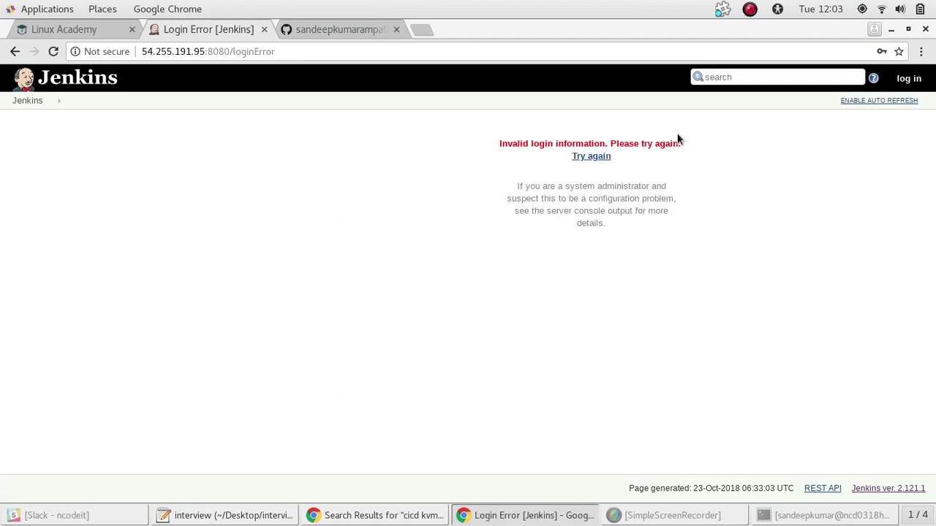
{"action": "left_click", "coordinate": [599, 157]}
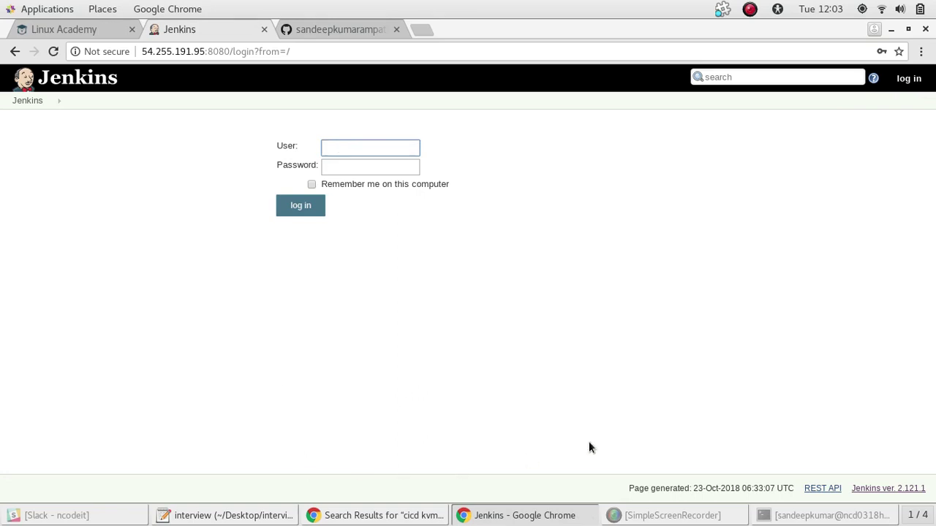
Retry the login with a saved username and password, then start re-entering the username
{"action": "left_click", "coordinate": [826, 515]}
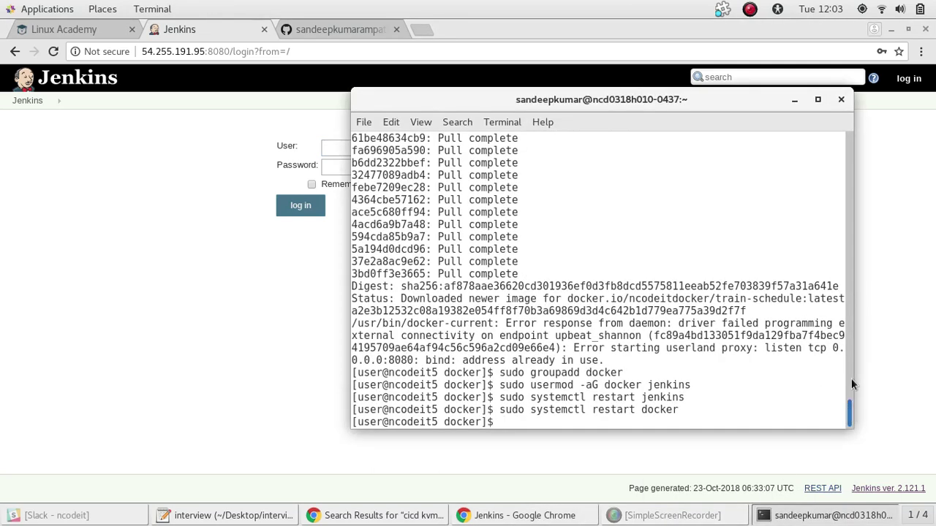
{"action": "mouse_move", "coordinate": [851, 384]}
{"action": "left_mouse_down"}
{"action": "mouse_move", "coordinate": [856, 138]}
{"action": "mouse_move", "coordinate": [850, 392]}
{"action": "mouse_move", "coordinate": [852, 408]}
{"action": "mouse_move", "coordinate": [881, 419]}
{"action": "left_mouse_up"}
{"action": "left_click", "coordinate": [928, 330]}
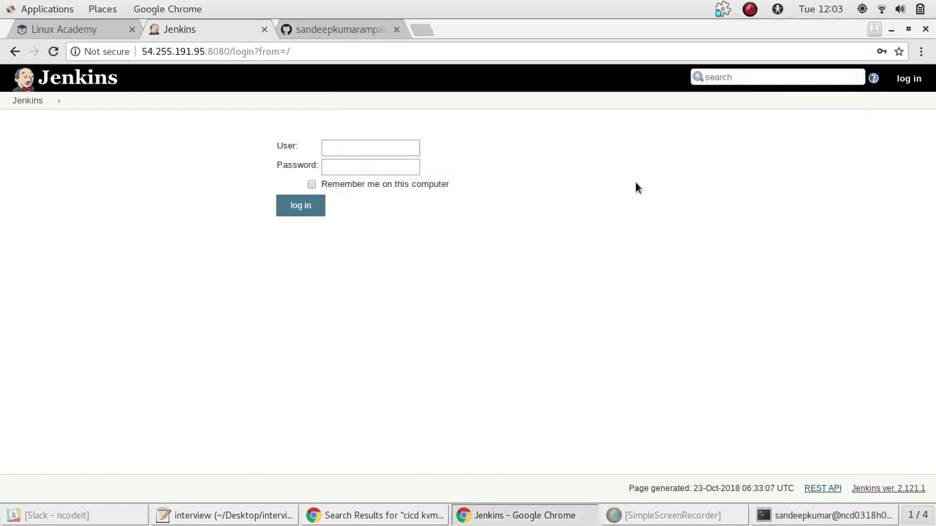
{"action": "left_click", "coordinate": [333, 146]}
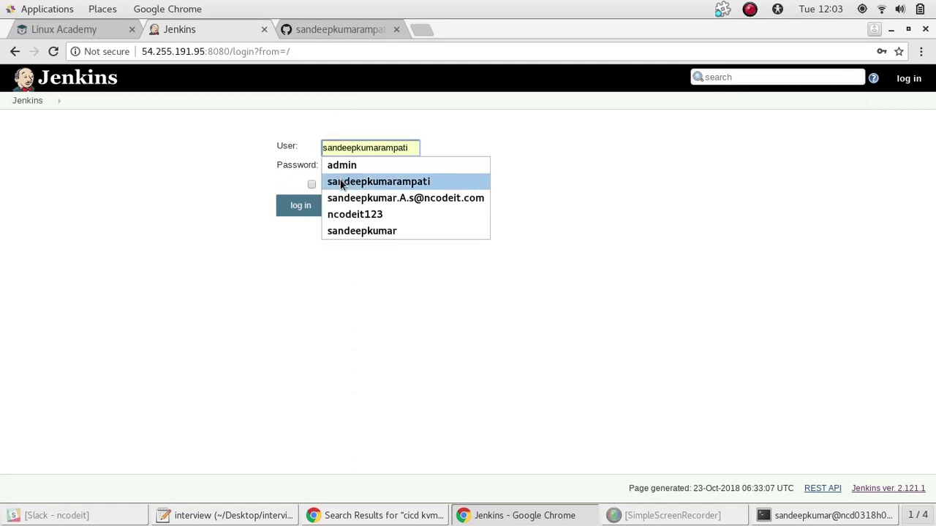
{"action": "left_click", "coordinate": [343, 182]}
{"action": "left_click", "coordinate": [341, 167]}
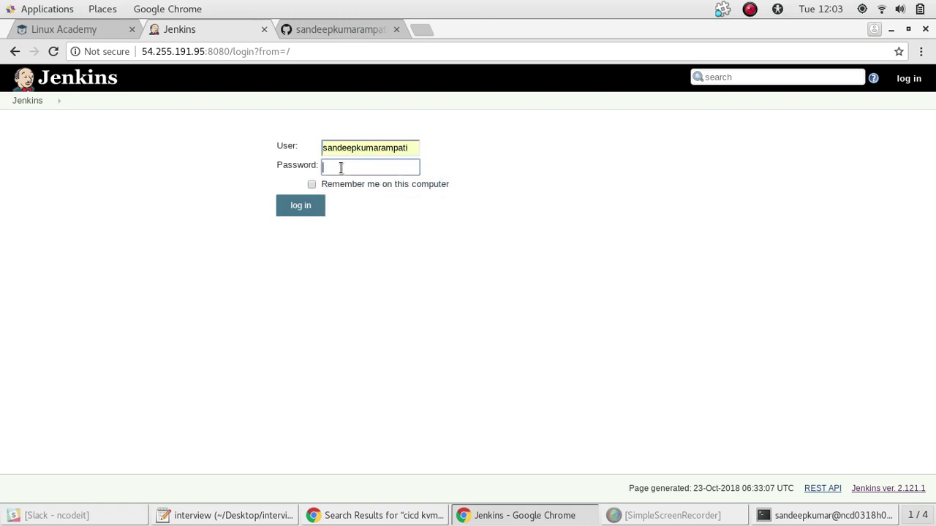
{"action": "type", "text": "•••••••••"}
{"action": "key", "text": "Return"}
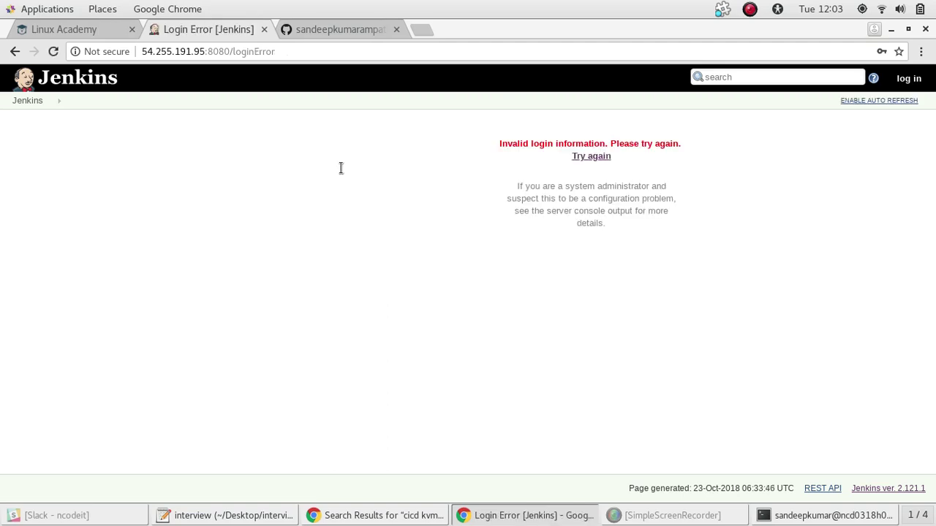
{"action": "left_click", "coordinate": [603, 156]}
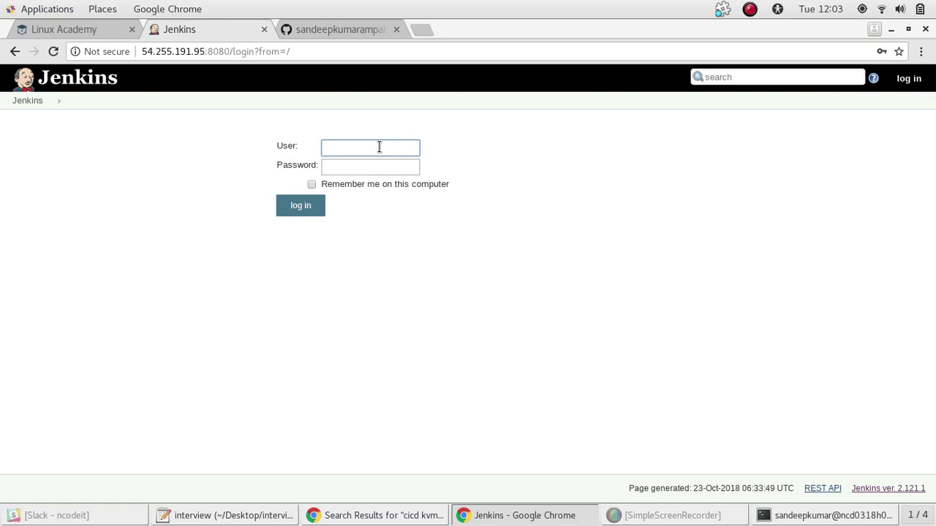
{"action": "type", "text": "sa"}
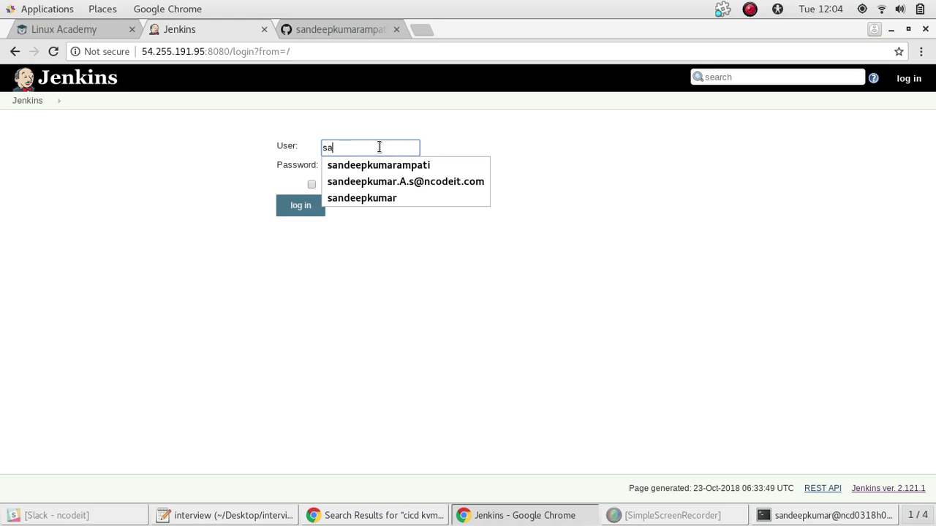
{"action": "type", "text": "ndee"}
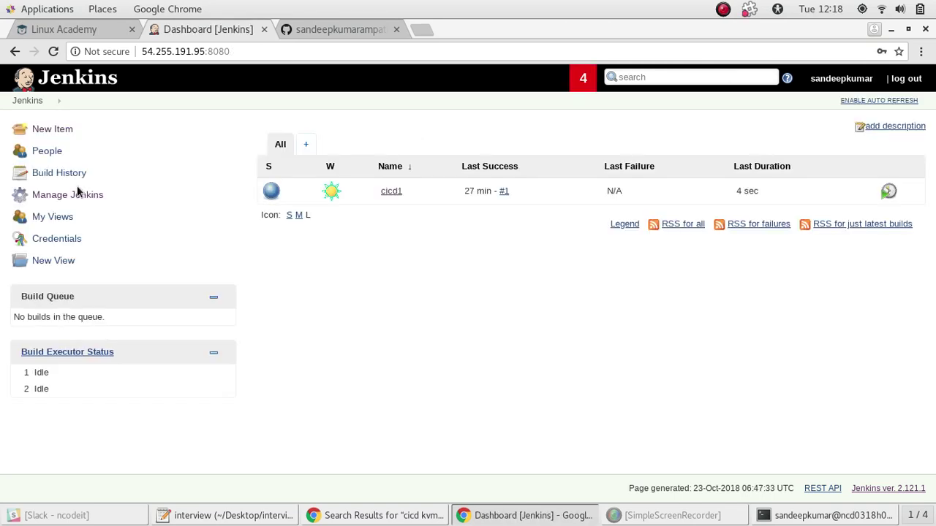
Open Manage Jenkins and list the available plugins in Manage Plugins
{"action": "left_click", "coordinate": [77, 194]}
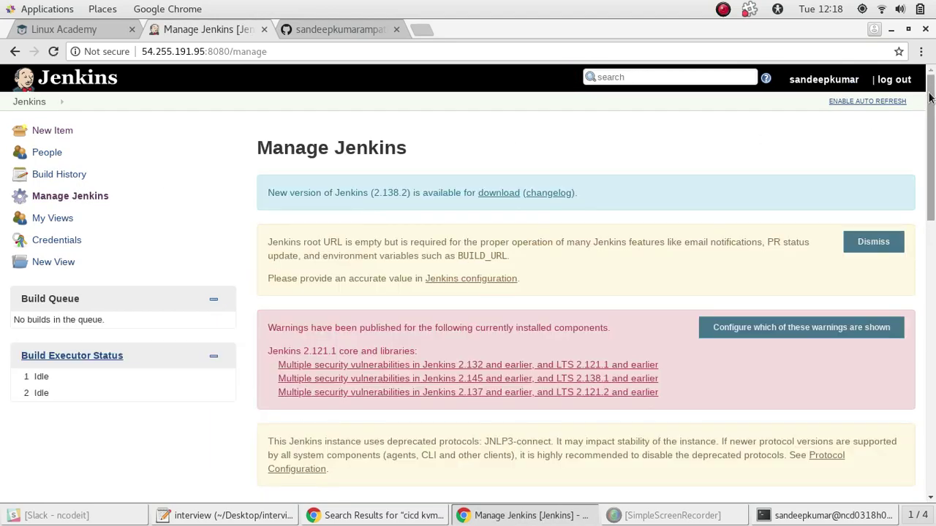
{"action": "left_click_drag", "start_coordinate": [930, 88], "coordinate": [934, 247]}
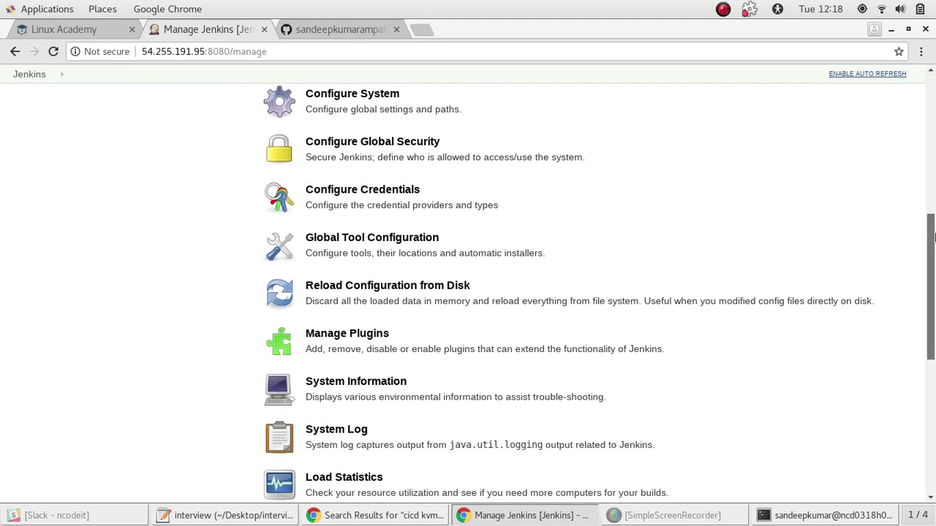
{"action": "left_click", "coordinate": [545, 341]}
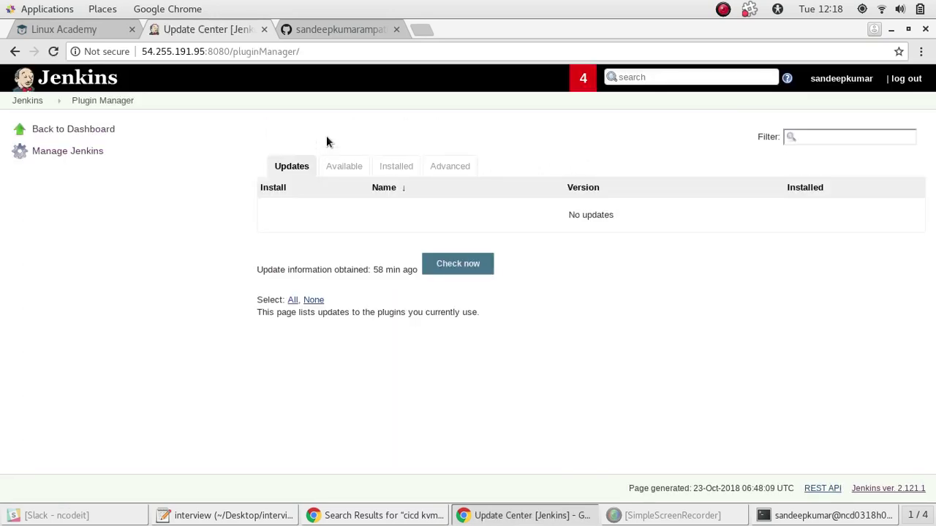
{"action": "left_click", "coordinate": [342, 172]}
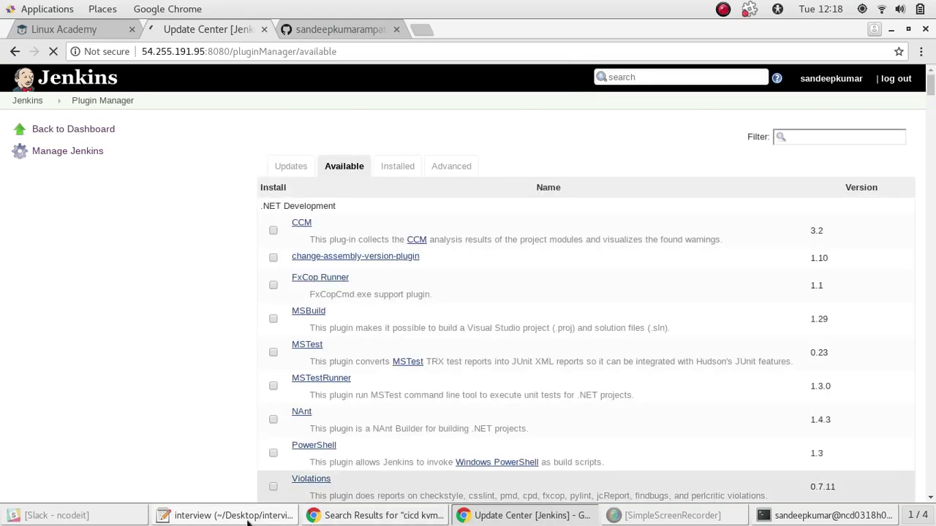
Check the notes, then return to Manage Jenkins and scroll its settings list
{"action": "left_click", "coordinate": [522, 515]}
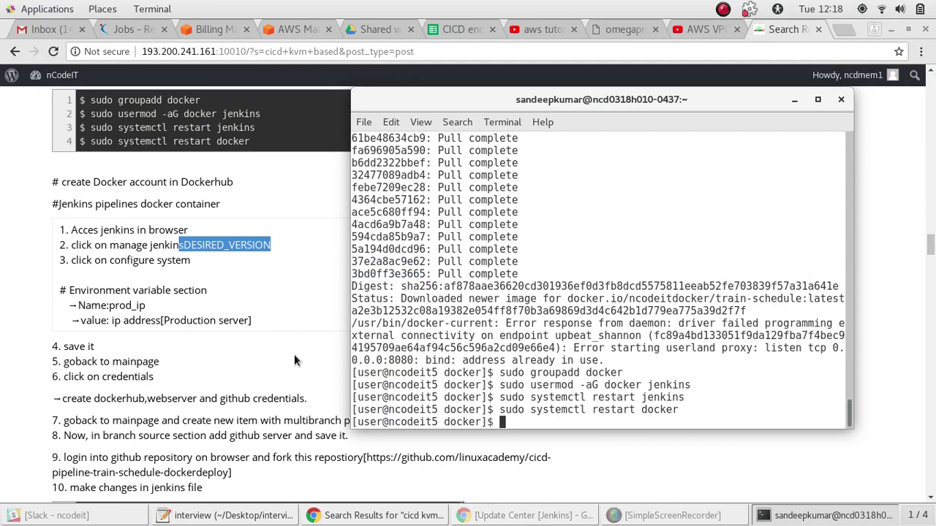
{"action": "left_click", "coordinate": [284, 375]}
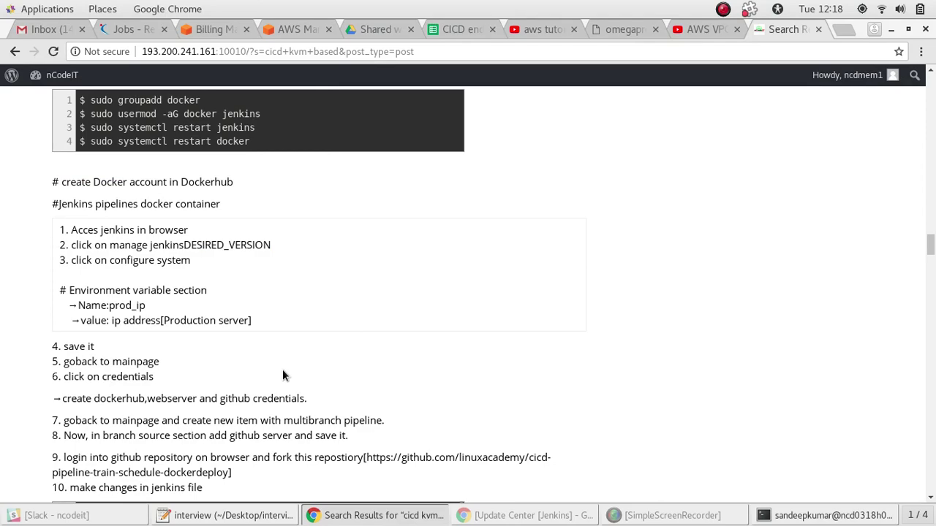
{"action": "key", "text": "alt+Tab"}
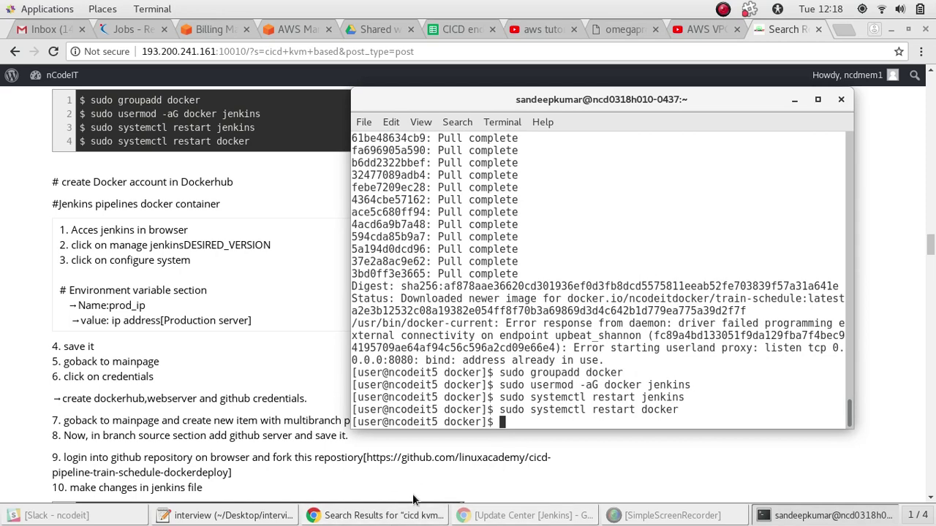
{"action": "left_click", "coordinate": [409, 516]}
{"action": "left_click", "coordinate": [522, 516]}
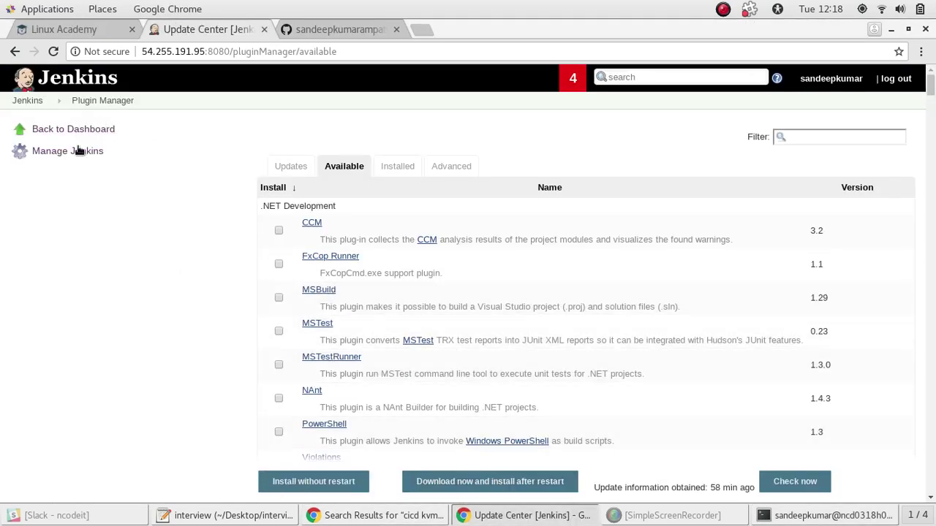
{"action": "left_click", "coordinate": [79, 151]}
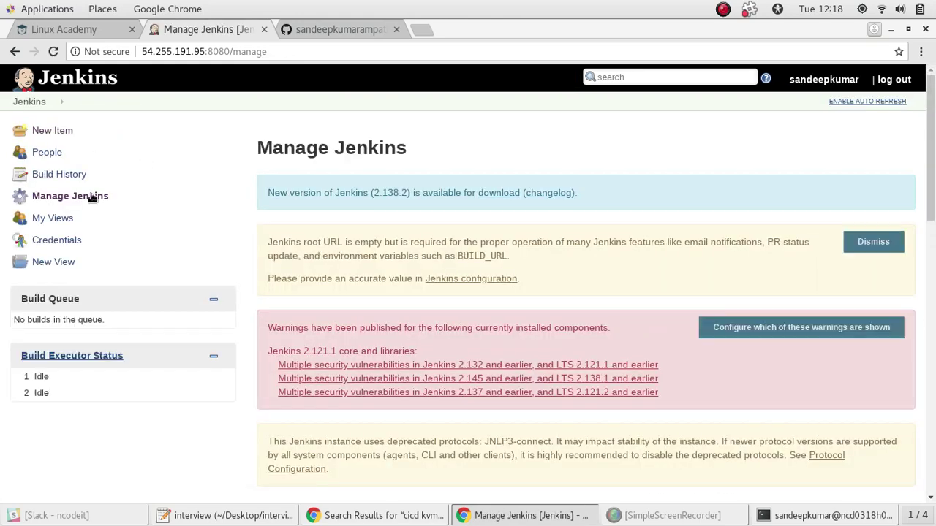
{"action": "left_click_drag", "start_coordinate": [933, 148], "coordinate": [934, 254]}
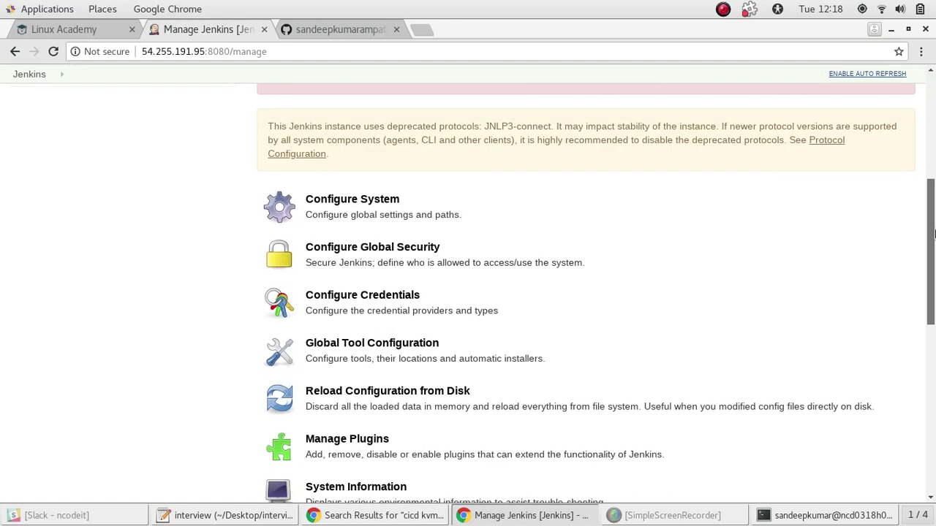
Enable global Environment variables in Configure System, add a blank entry, and select prod_ip in the notes
{"action": "left_click", "coordinate": [470, 202]}
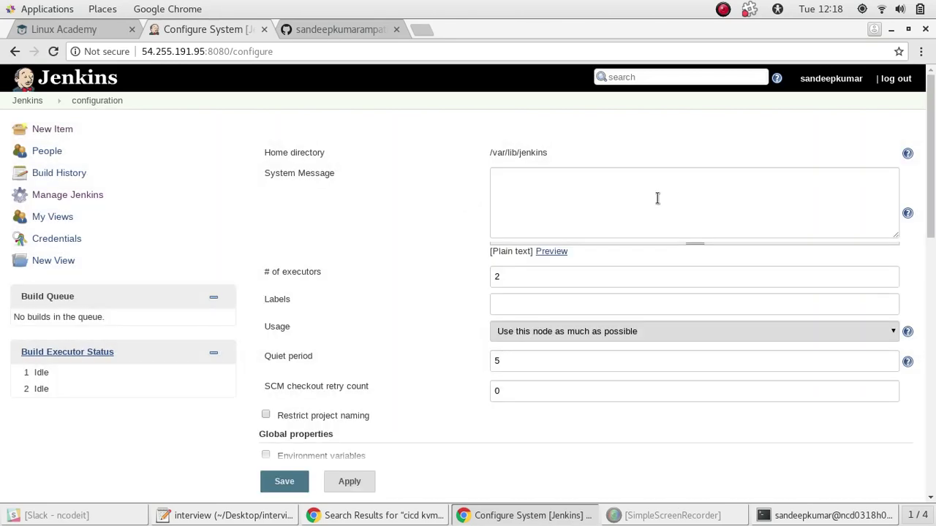
{"action": "left_click_drag", "start_coordinate": [932, 184], "coordinate": [934, 262]}
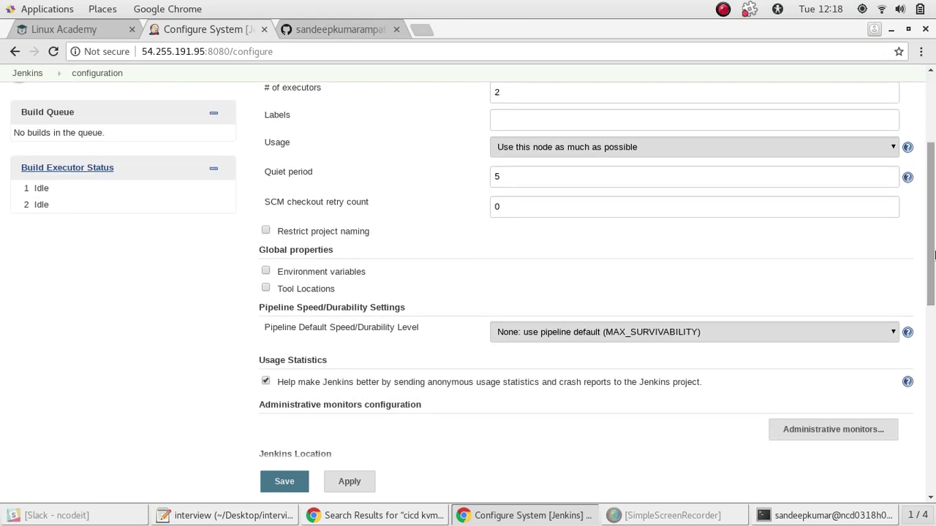
{"action": "left_click", "coordinate": [267, 271]}
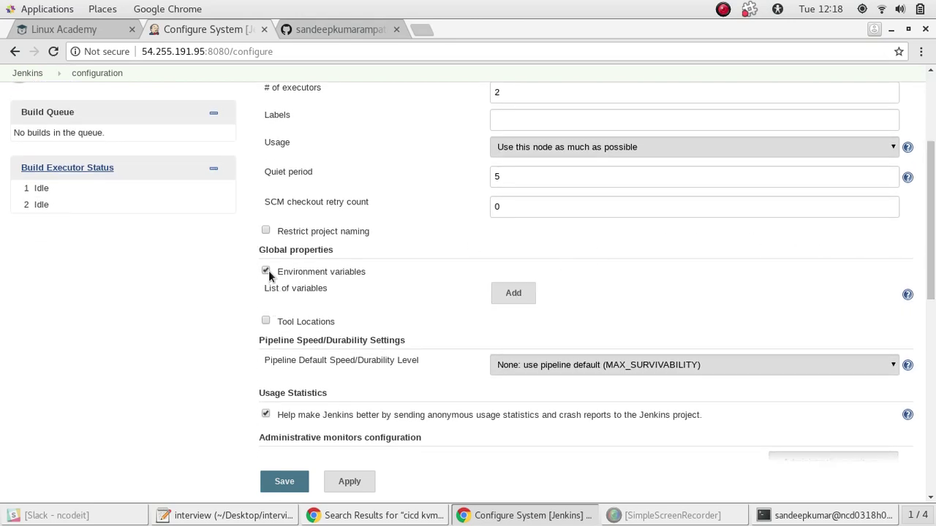
{"action": "left_click", "coordinate": [514, 293]}
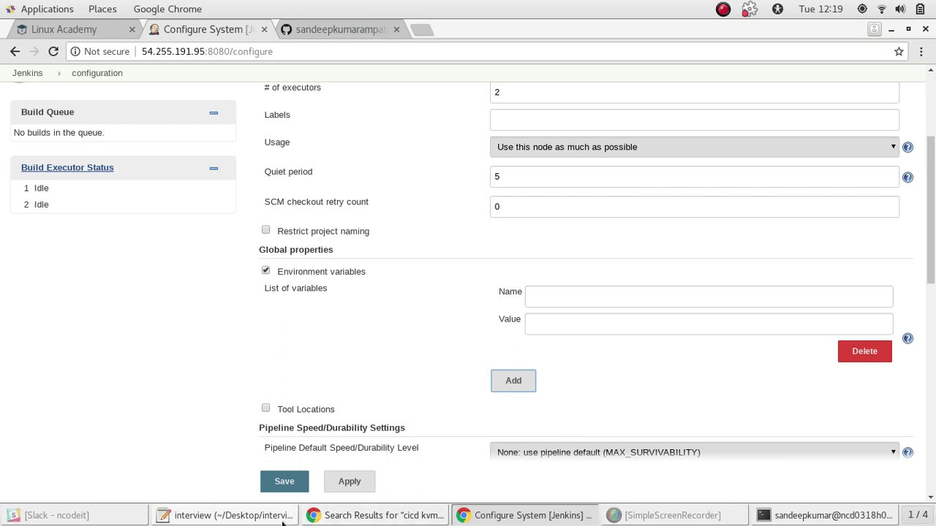
{"action": "left_click", "coordinate": [223, 515]}
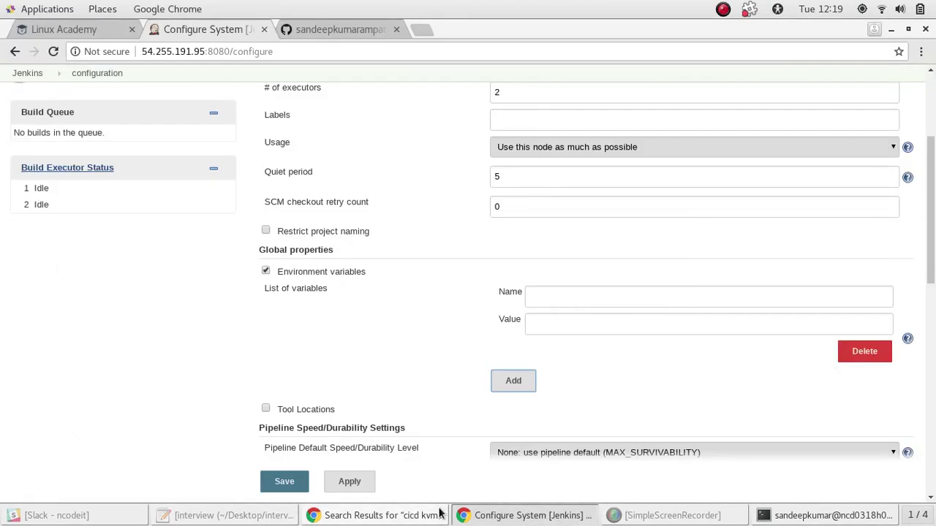
{"action": "left_click", "coordinate": [433, 515]}
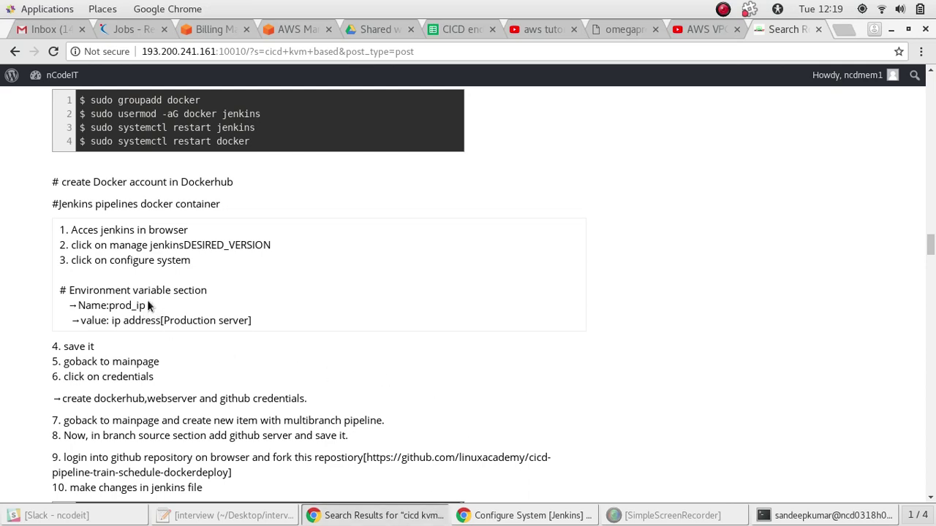
{"action": "left_click_drag", "start_coordinate": [147, 301], "coordinate": [110, 307]}
{"action": "key", "text": "ctrl+c"}
Paste prod_ip as the name of a new global environment variable
{"action": "left_click", "coordinate": [496, 518]}
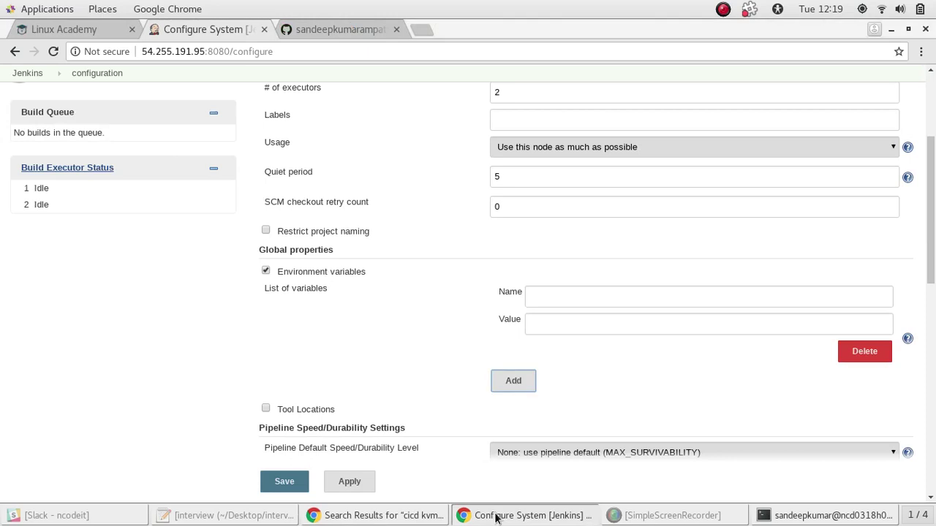
{"action": "left_click", "coordinate": [591, 292]}
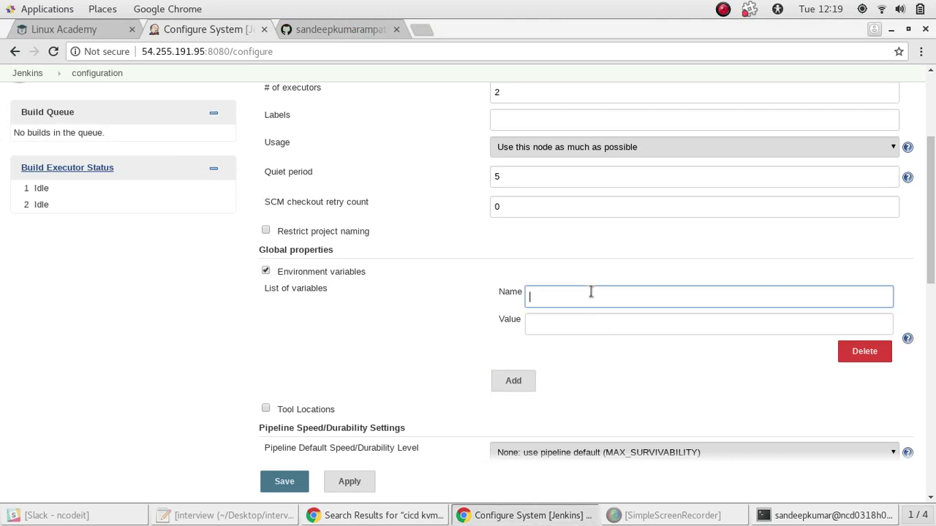
{"action": "right_click", "coordinate": [591, 293]}
{"action": "left_click", "coordinate": [628, 168]}
{"action": "left_click", "coordinate": [555, 323]}
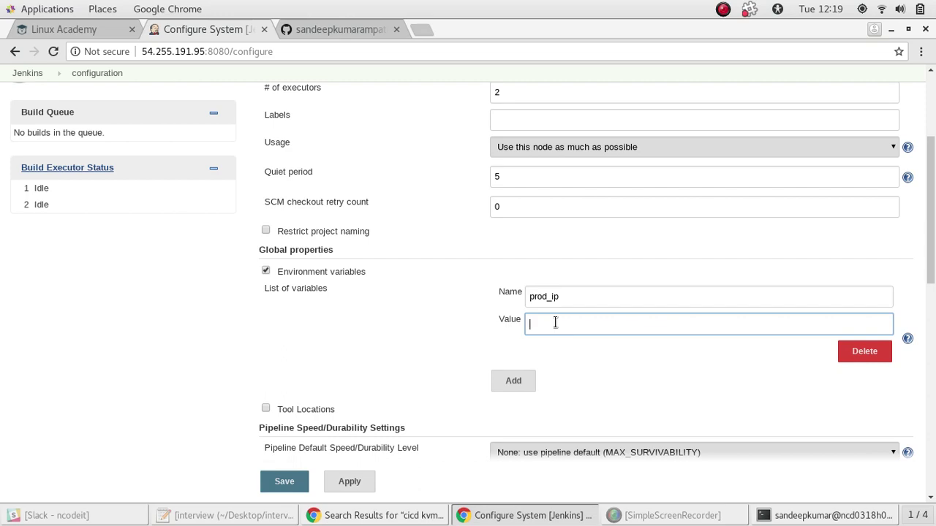
Copy the production server IP 54.255.191.95 from the server list into prod_ip's Value
{"action": "left_click", "coordinate": [535, 517]}
{"action": "left_click", "coordinate": [536, 516]}
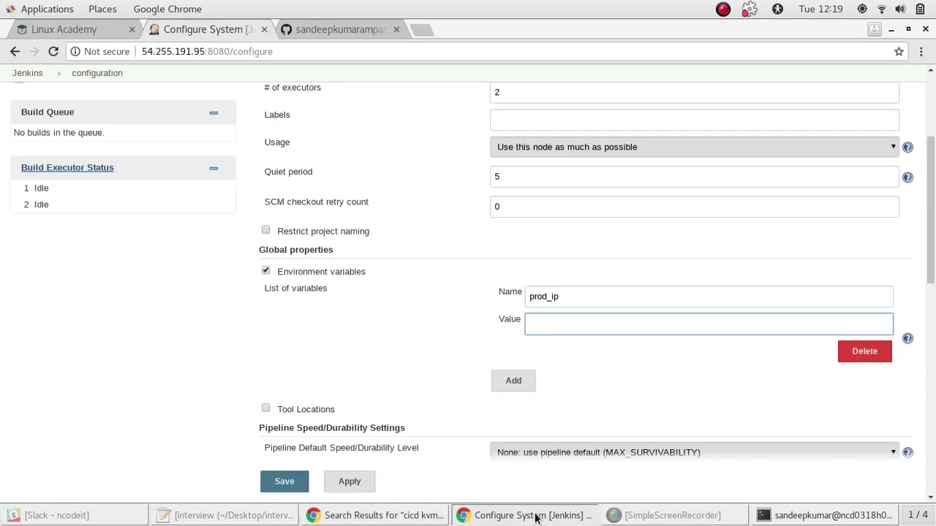
{"action": "left_click", "coordinate": [412, 521]}
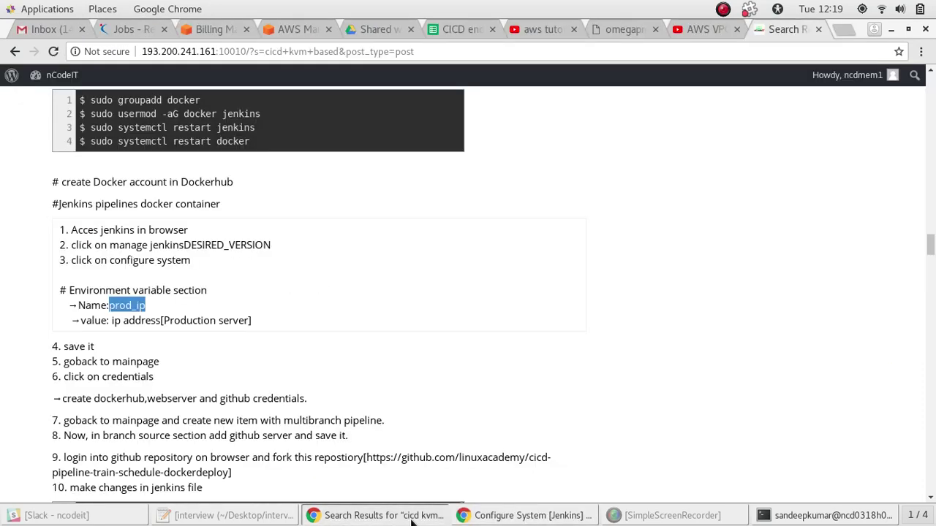
{"action": "left_click", "coordinate": [412, 521]}
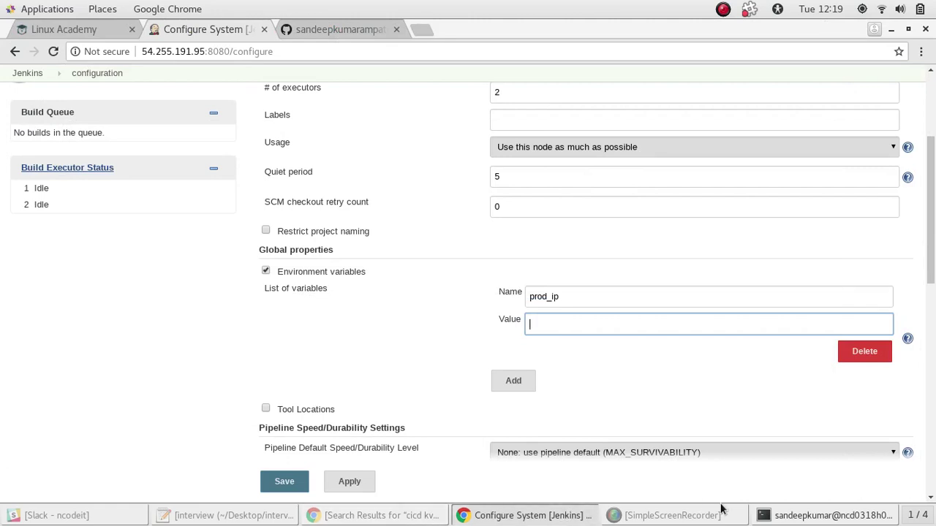
{"action": "left_click", "coordinate": [777, 514]}
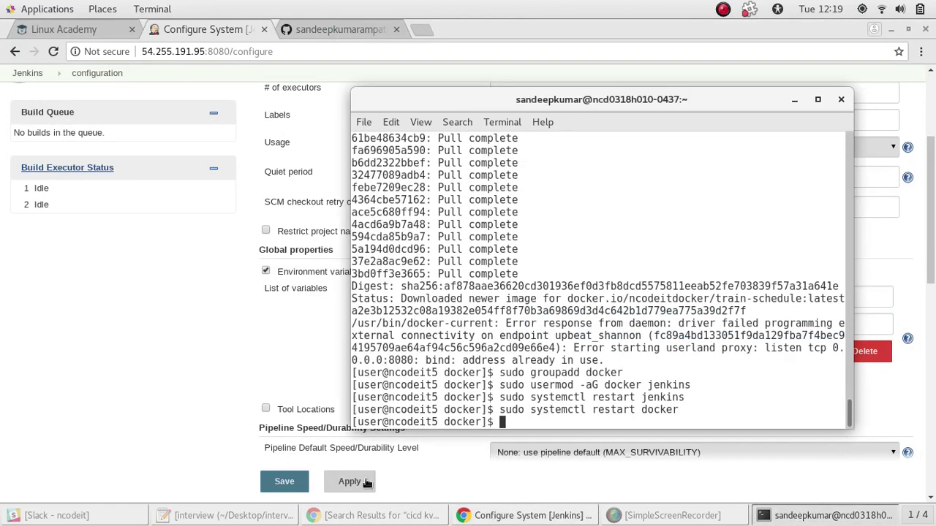
{"action": "left_click", "coordinate": [42, 35]}
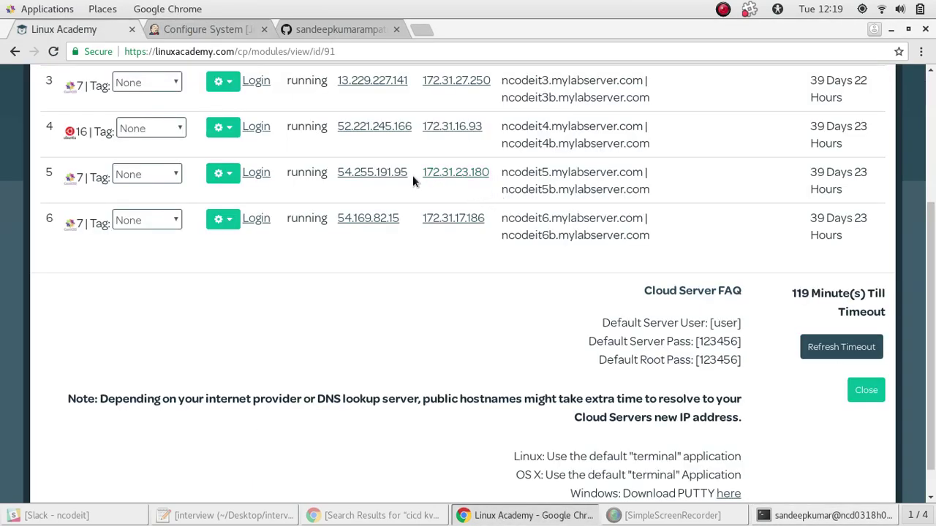
{"action": "left_click_drag", "start_coordinate": [412, 176], "coordinate": [336, 171]}
{"action": "key", "text": "ctrl+c"}
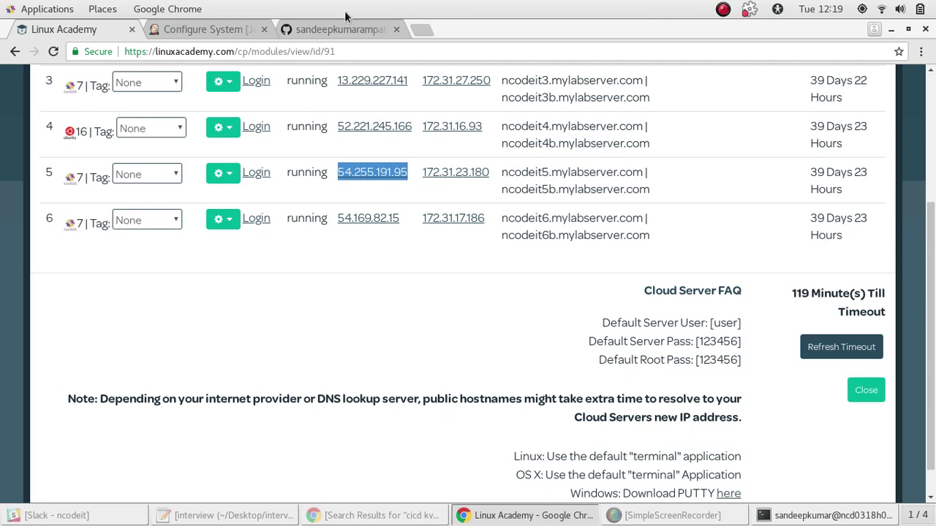
{"action": "left_click", "coordinate": [216, 29]}
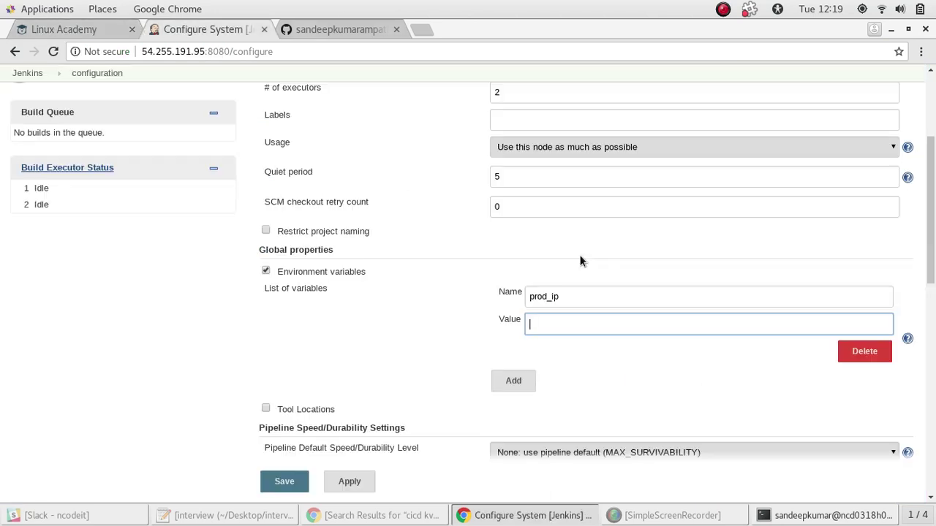
{"action": "right_click", "coordinate": [559, 319]}
{"action": "left_click", "coordinate": [606, 194]}
Remove the extra empty variable entry and save the system configuration
{"action": "left_click", "coordinate": [523, 382]}
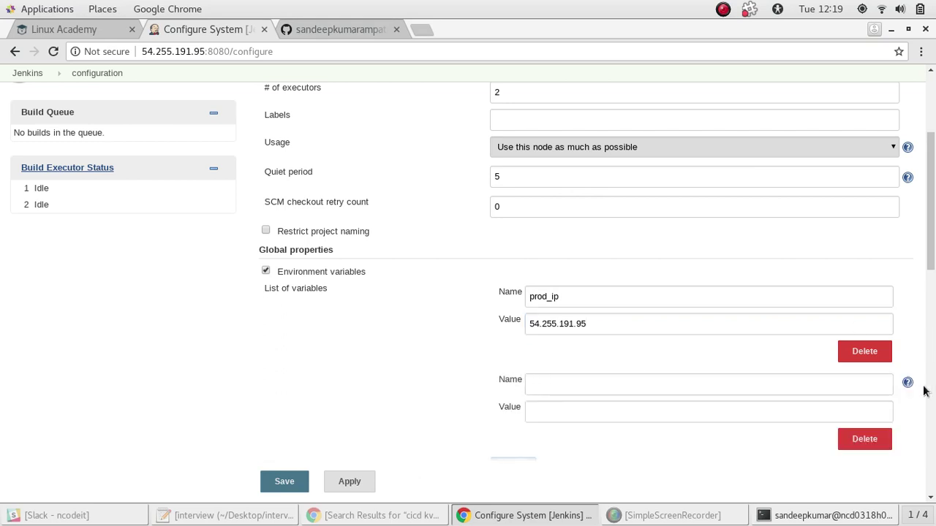
{"action": "left_click", "coordinate": [864, 442]}
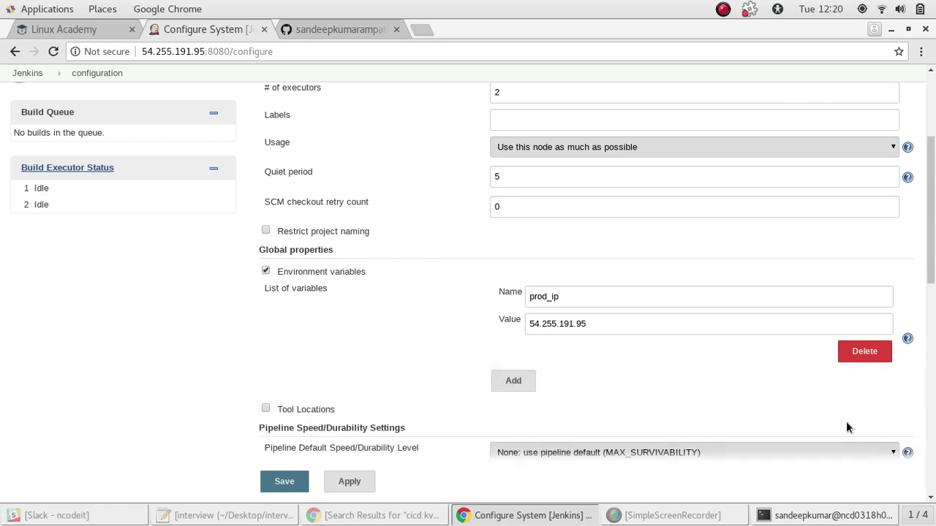
{"action": "left_click", "coordinate": [289, 485]}
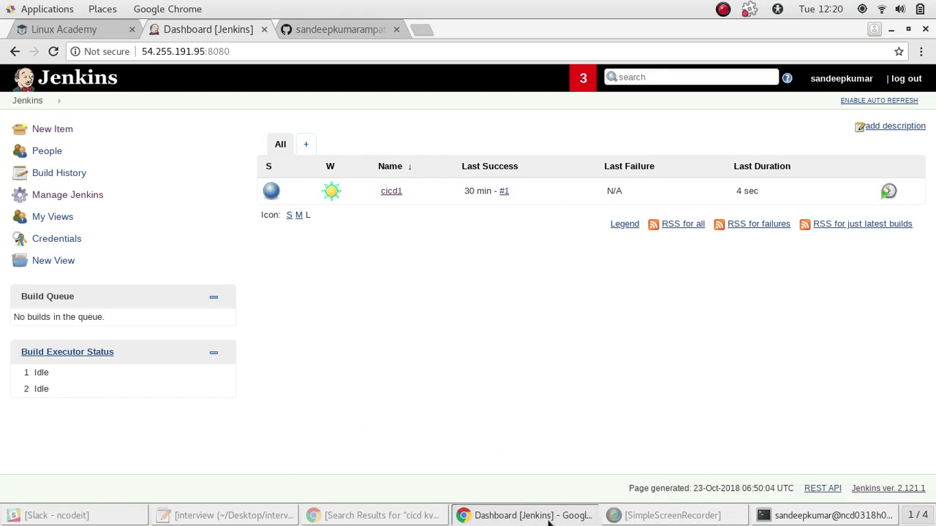
Review the setup notes, then return to the Jenkins dashboard
{"action": "left_click", "coordinate": [549, 520]}
{"action": "left_click", "coordinate": [548, 520]}
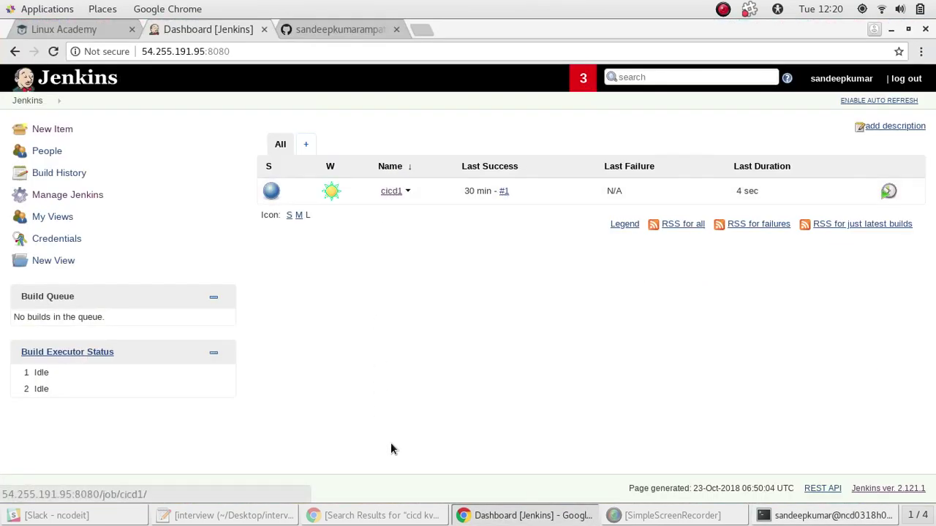
{"action": "left_click", "coordinate": [381, 516]}
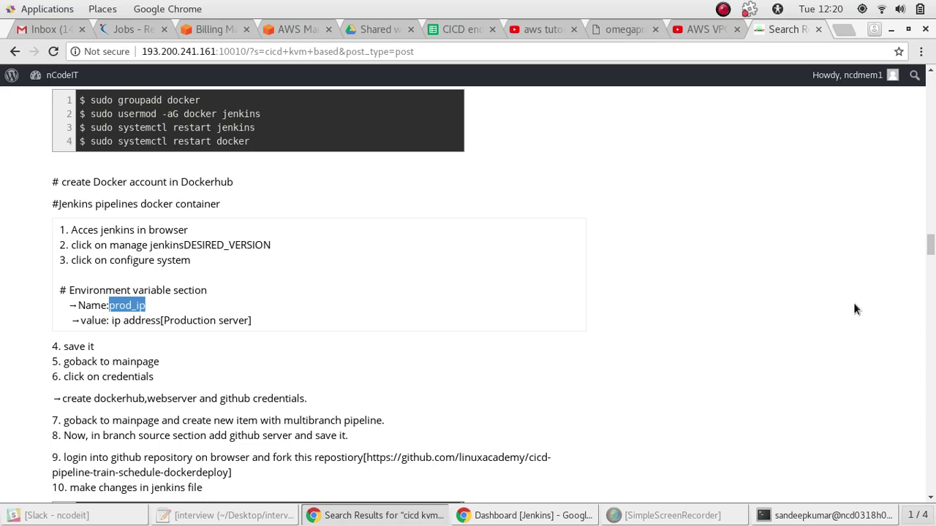
{"action": "left_click_drag", "start_coordinate": [931, 247], "coordinate": [932, 251]}
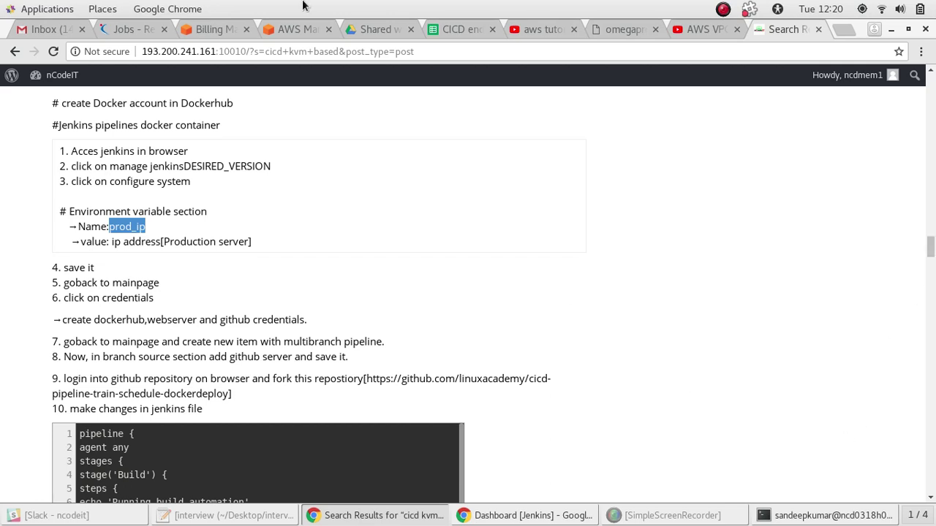
{"action": "left_click", "coordinate": [407, 502]}
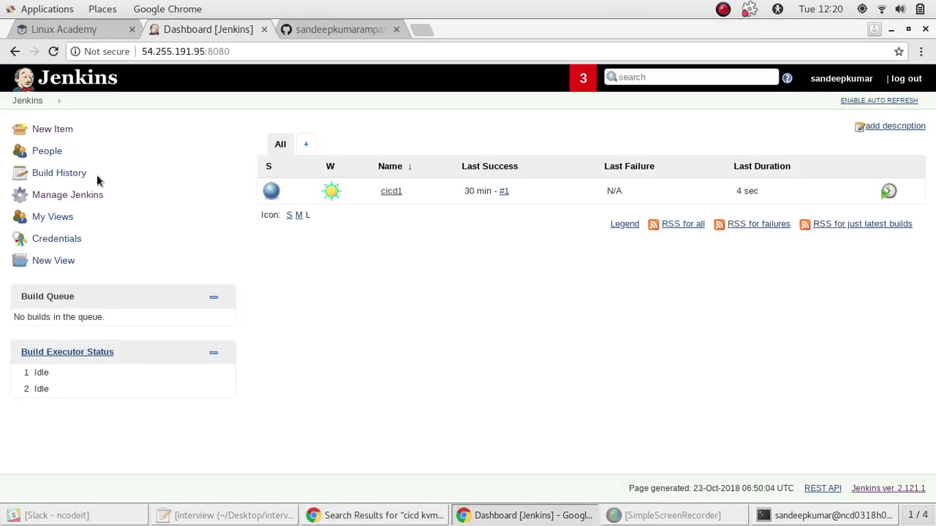
Go to the Jenkins Credentials page, checking the setup notes alongside it
{"action": "left_click", "coordinate": [50, 240]}
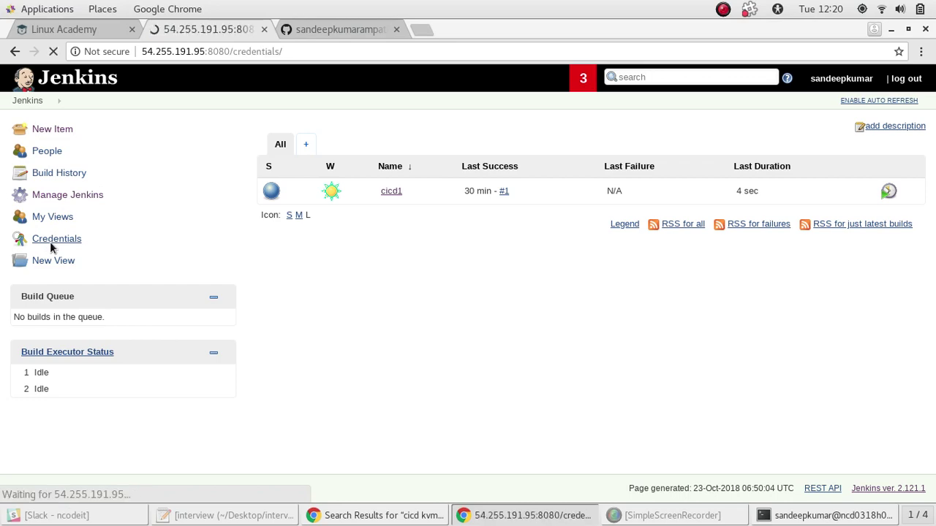
{"action": "key", "text": "alt+Tab"}
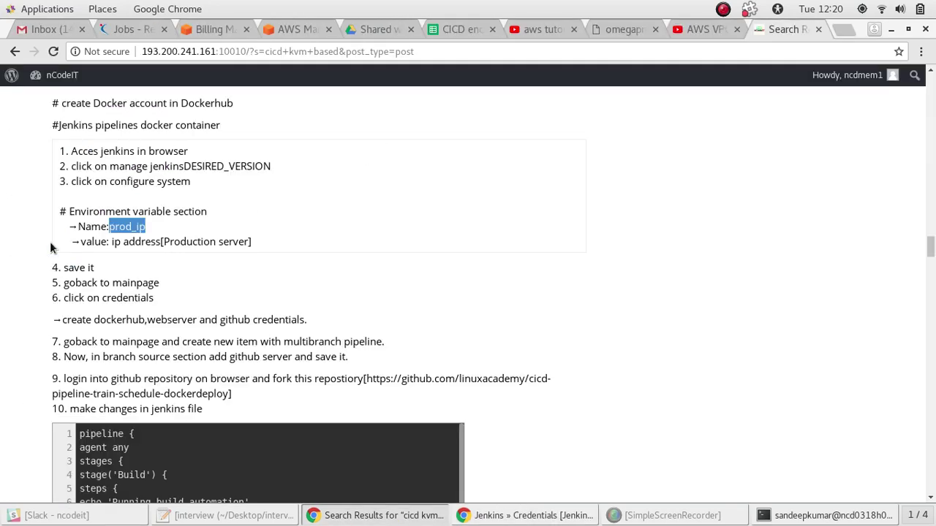
{"action": "key", "text": "alt+Tab"}
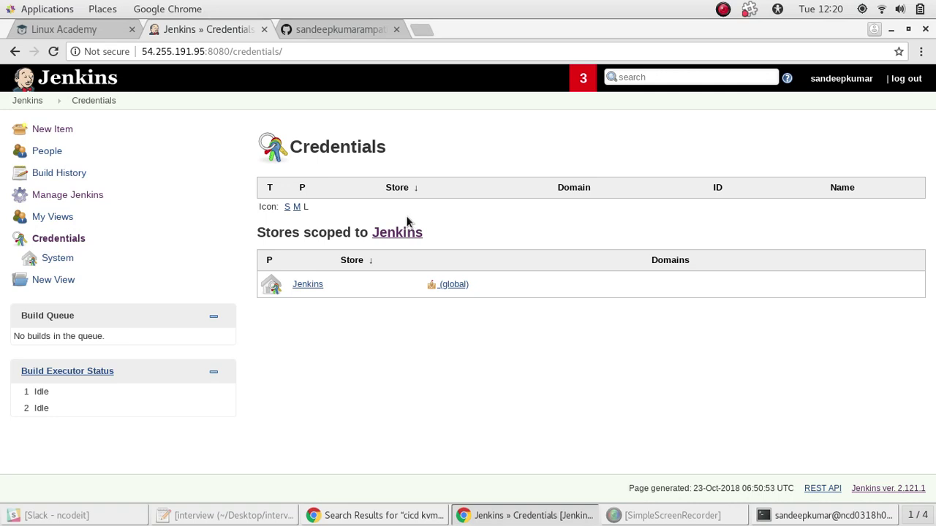
{"action": "mouse_move", "coordinate": [307, 285]}
{"action": "key", "text": "alt+Tab"}
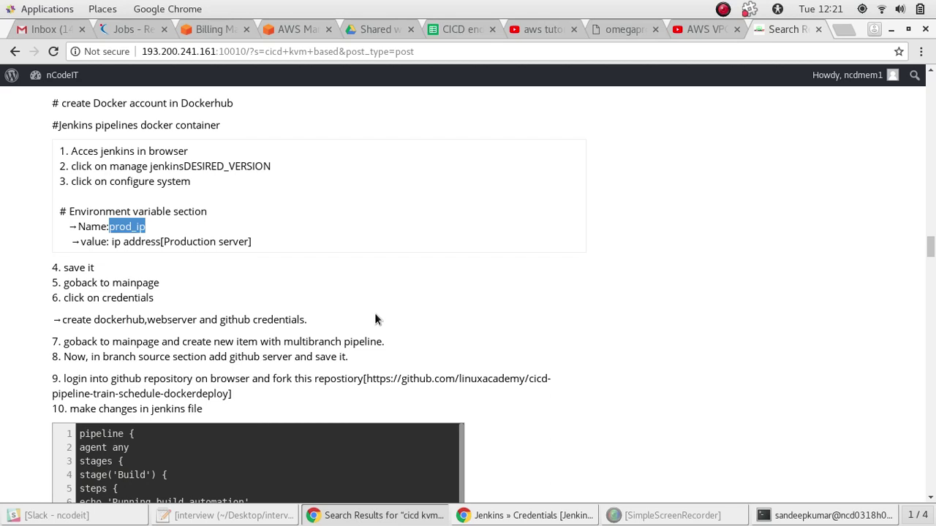
{"action": "key", "text": "alt+Tab"}
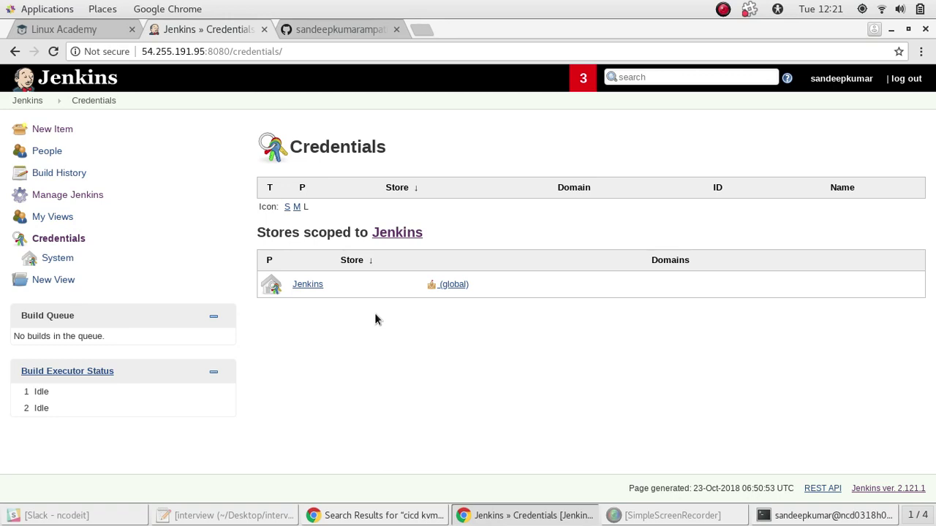
{"action": "key", "text": "alt+Tab"}
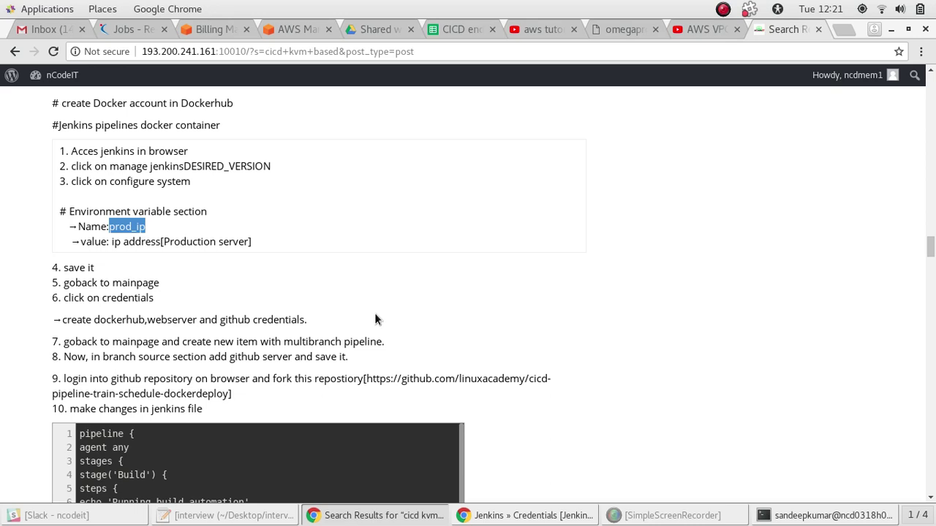
{"action": "key", "text": "alt+Tab"}
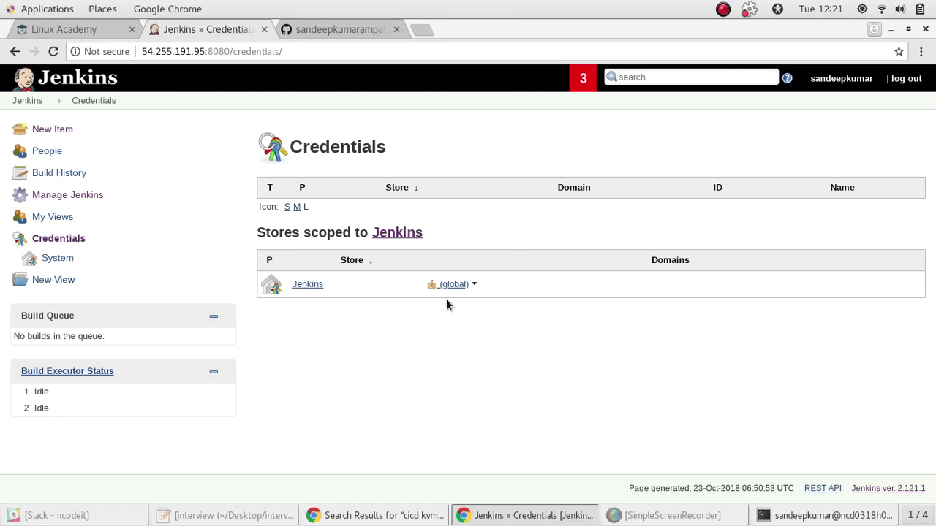
Start a new credential in the global domain and copy 'dockerhub' from the notes
{"action": "left_click", "coordinate": [466, 288]}
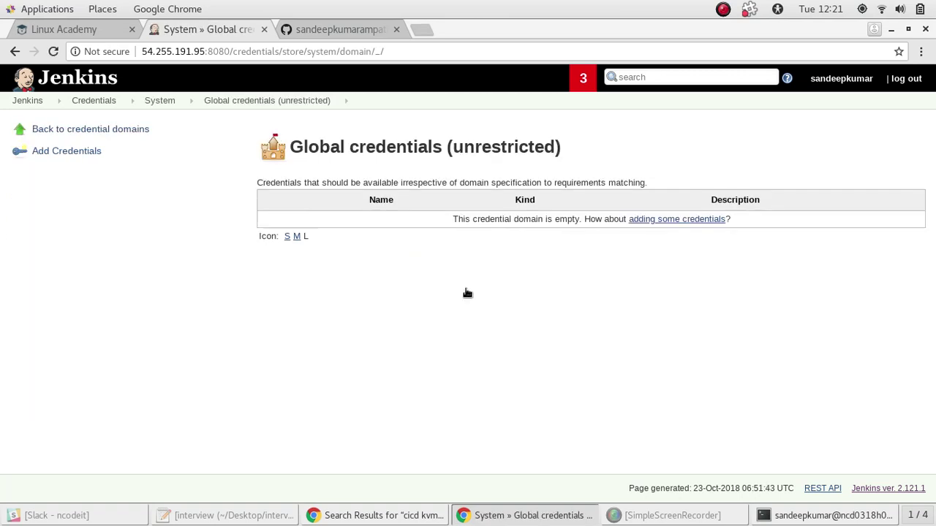
{"action": "left_click", "coordinate": [63, 154]}
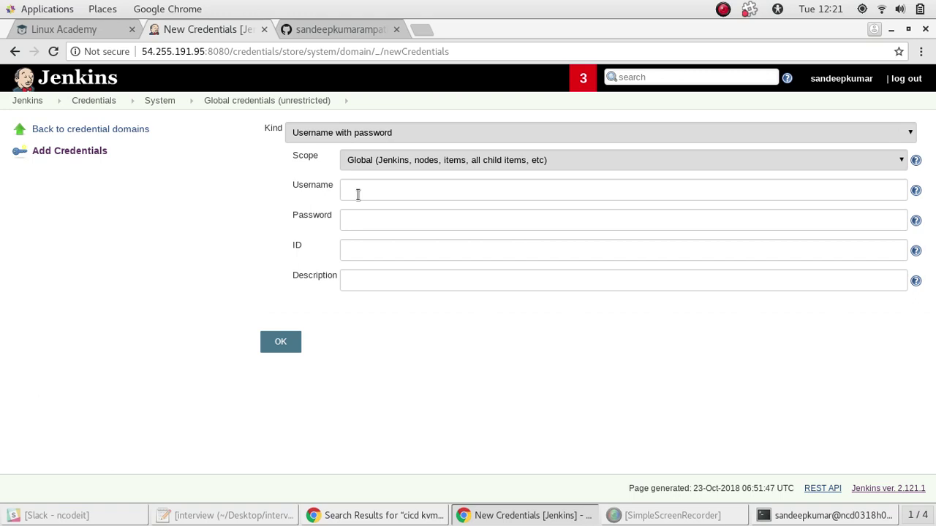
{"action": "key", "text": "alt+Tab"}
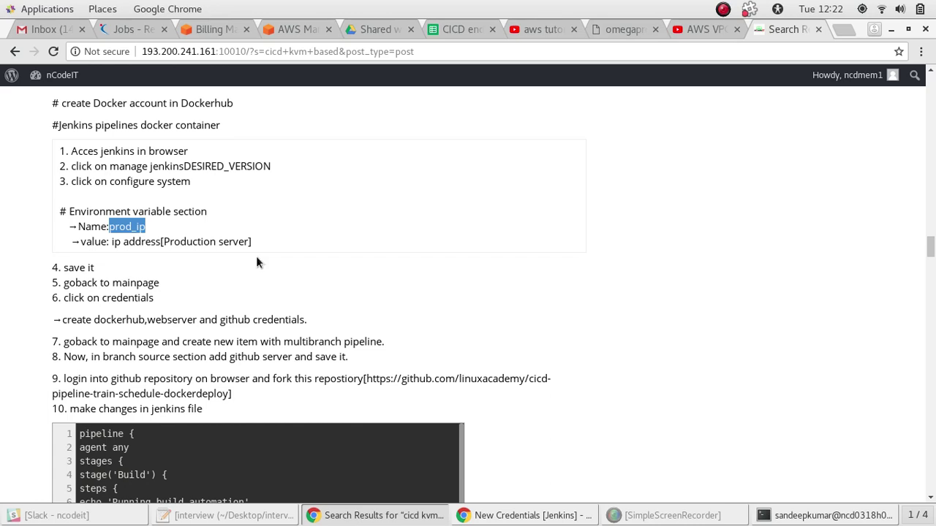
{"action": "double_click", "coordinate": [115, 320]}
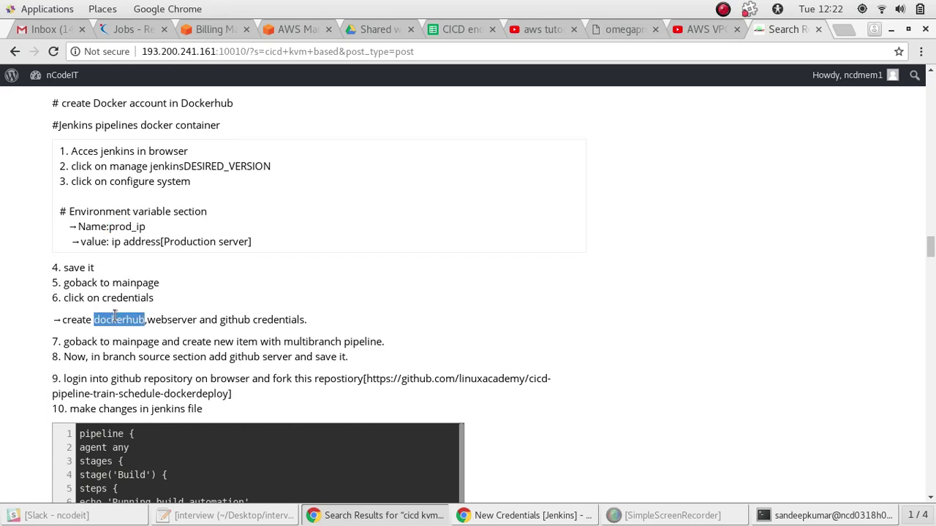
{"action": "triple_click", "coordinate": [115, 319]}
{"action": "left_click", "coordinate": [115, 320]}
{"action": "double_click", "coordinate": [115, 320]}
{"action": "key", "text": "ctrl+c"}
{"action": "key", "text": "alt+Tab"}
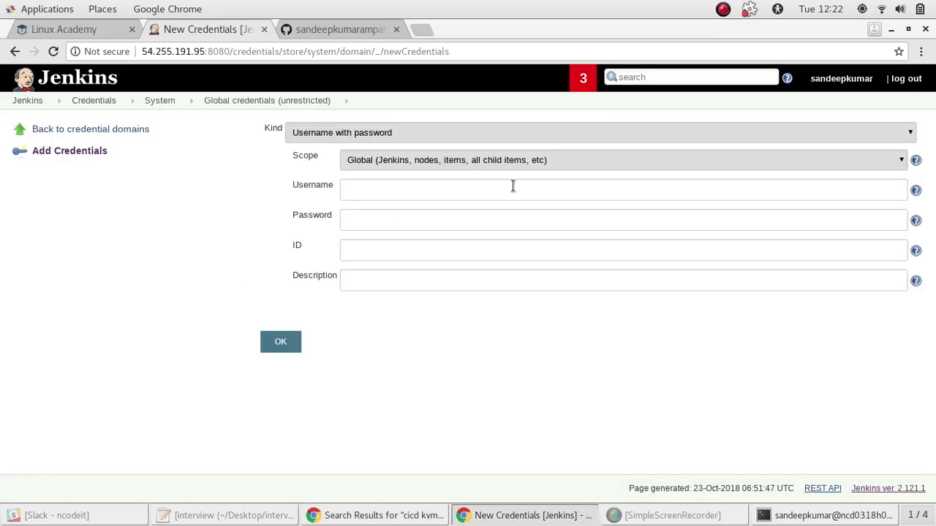
Save a username-with-password credential with username dockerhub and its password
{"action": "left_click", "coordinate": [443, 187]}
{"action": "key", "text": "ctrl+v"}
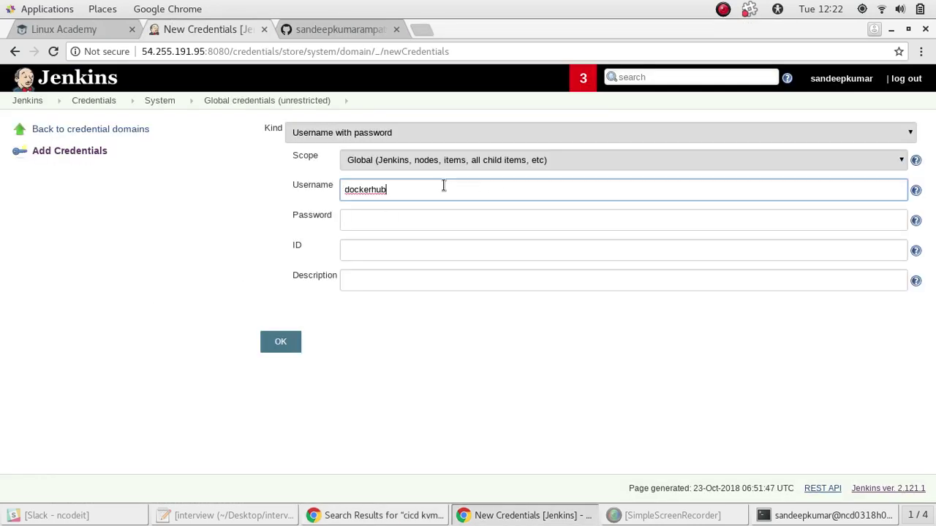
{"action": "left_click", "coordinate": [396, 213]}
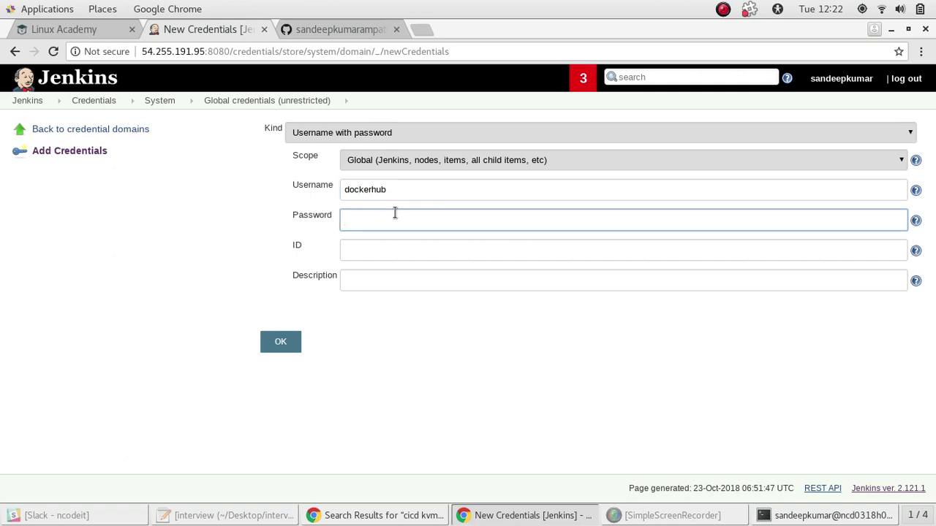
{"action": "type", "text": "***********"}
{"action": "key", "text": "BackSpace"}
{"action": "key", "text": "BackSpace"}
{"action": "key", "text": "BackSpace"}
{"action": "key", "text": "BackSpace"}
{"action": "key", "text": "BackSpace"}
{"action": "key", "text": "BackSpace"}
{"action": "key", "text": "BackSpace"}
{"action": "key", "text": "BackSpace"}
{"action": "key", "text": "BackSpace"}
{"action": "key", "text": "BackSpace"}
{"action": "type", "text": "**********"}
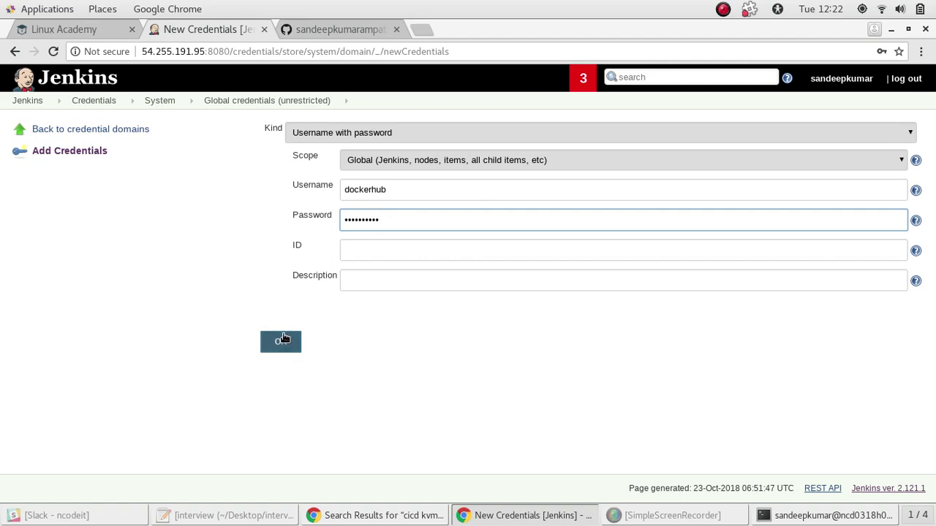
{"action": "left_click", "coordinate": [383, 251]}
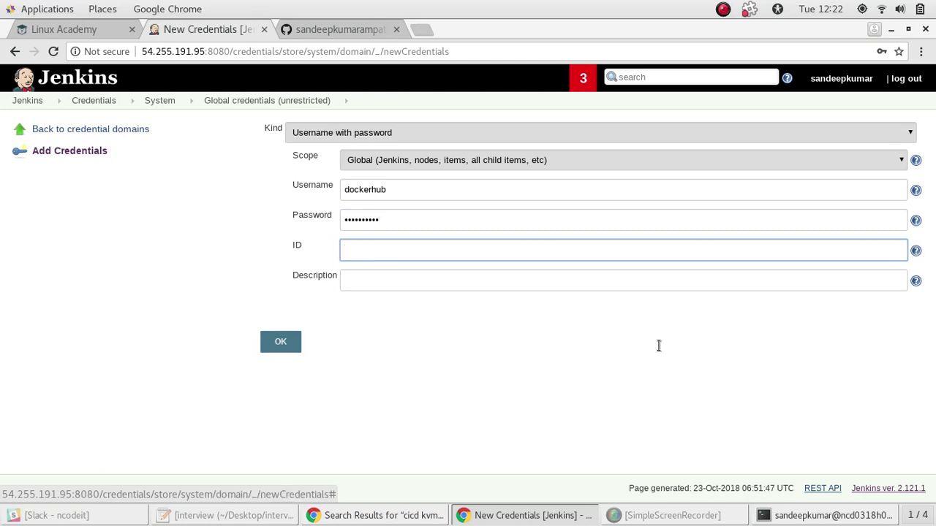
{"action": "left_click", "coordinate": [306, 522]}
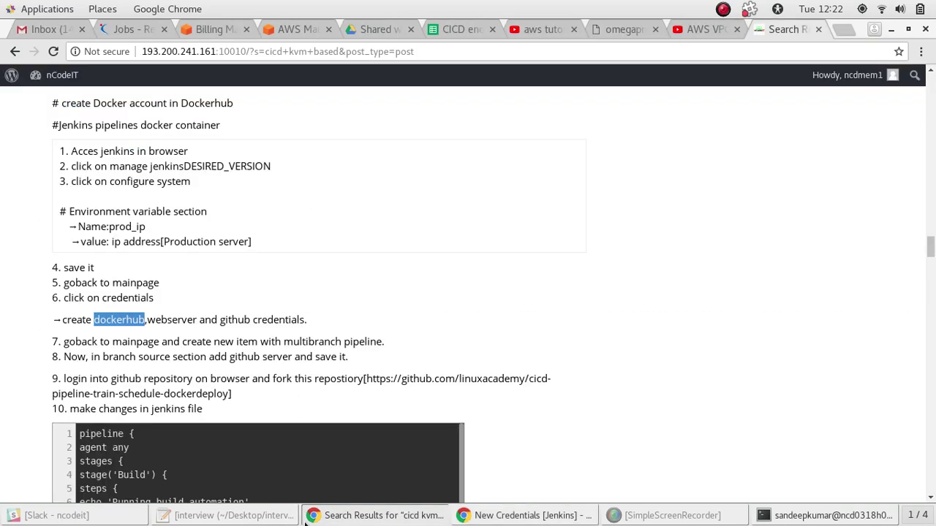
{"action": "left_click", "coordinate": [306, 521]}
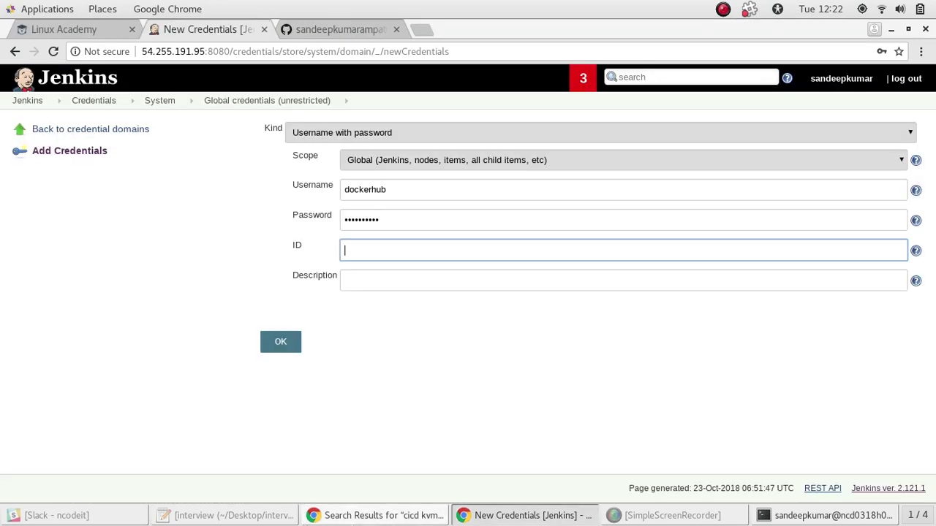
{"action": "left_click", "coordinate": [281, 343]}
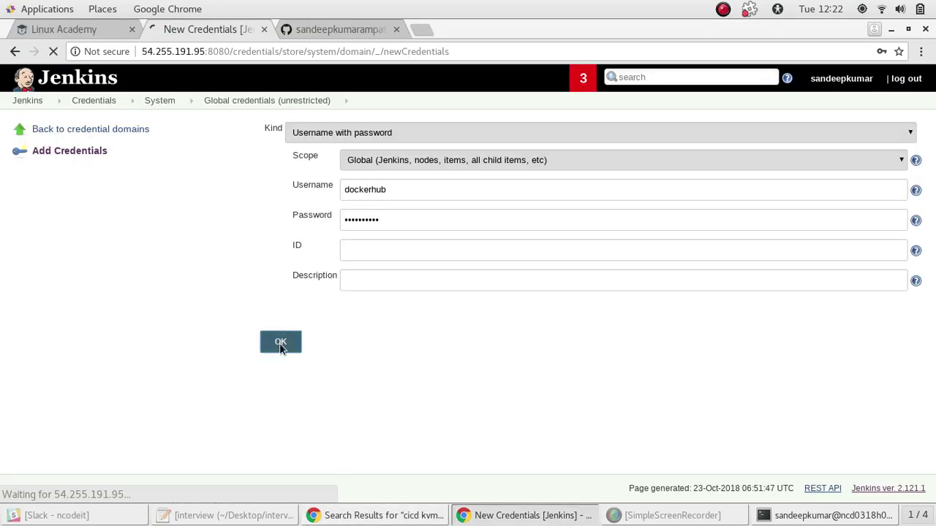
{"action": "key", "text": "alt+Tab"}
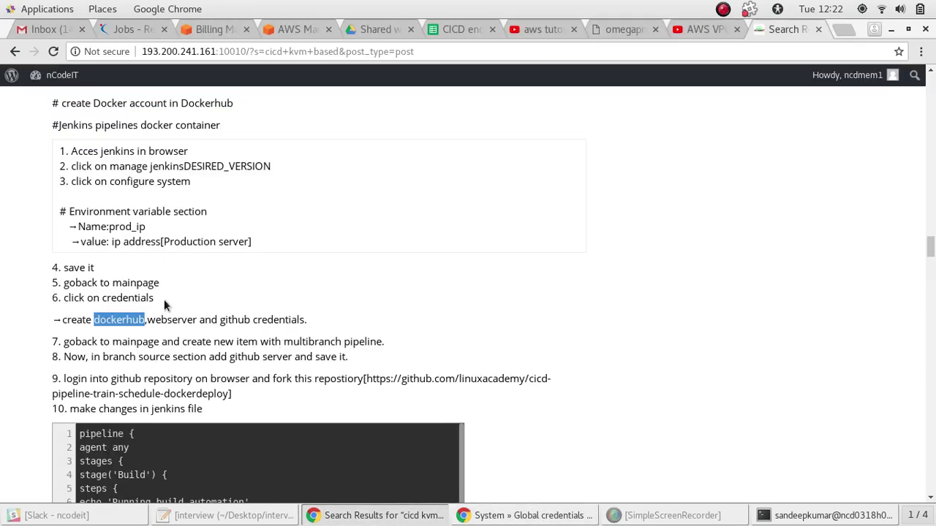
Save a global credential with username webserver and its password, then begin another credential
{"action": "double_click", "coordinate": [168, 320]}
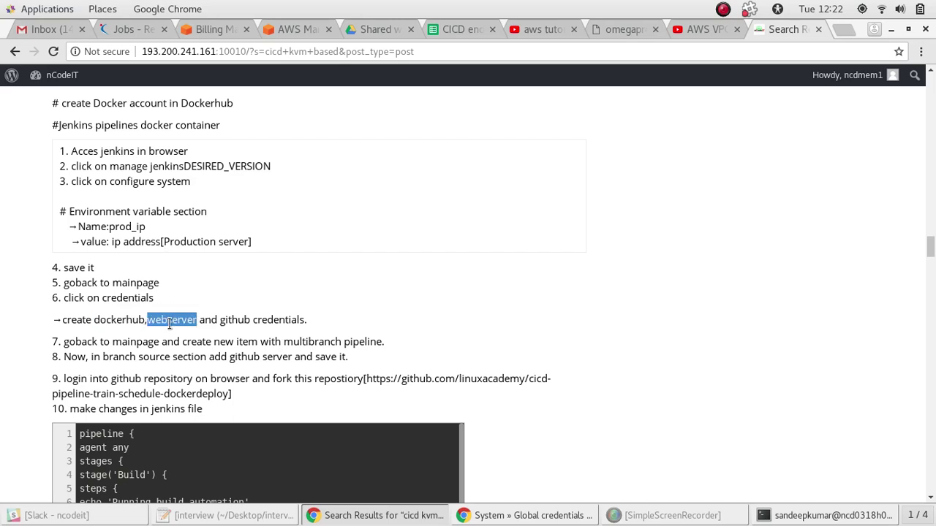
{"action": "key", "text": "alt+Tab"}
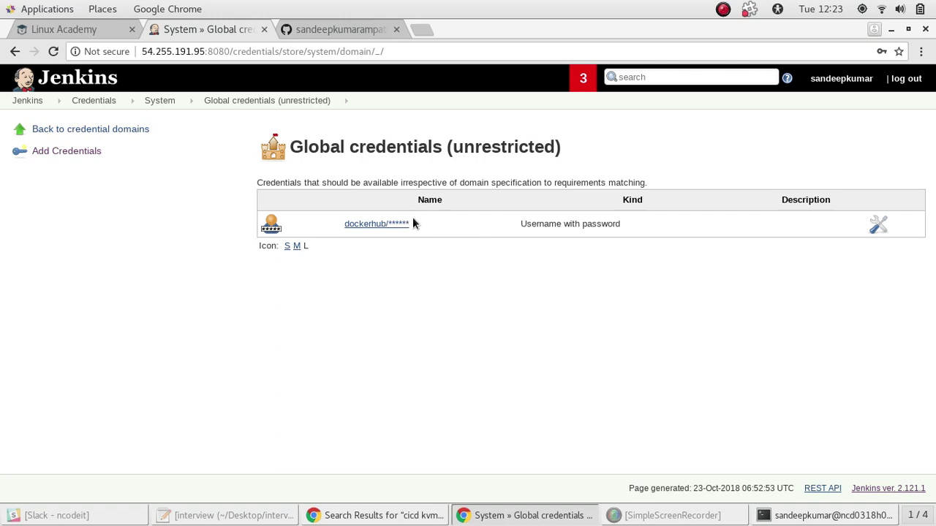
{"action": "left_click", "coordinate": [91, 150]}
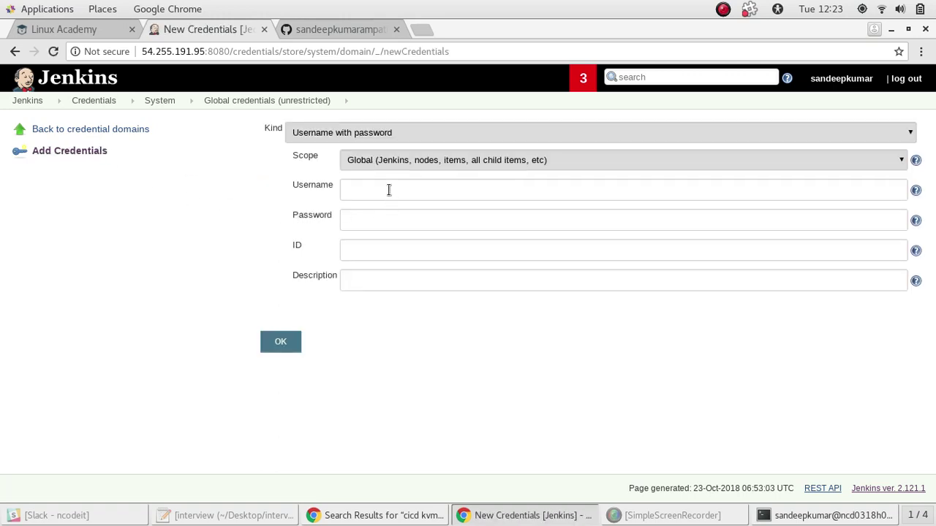
{"action": "left_click", "coordinate": [389, 190]}
{"action": "type", "text": "webserver"}
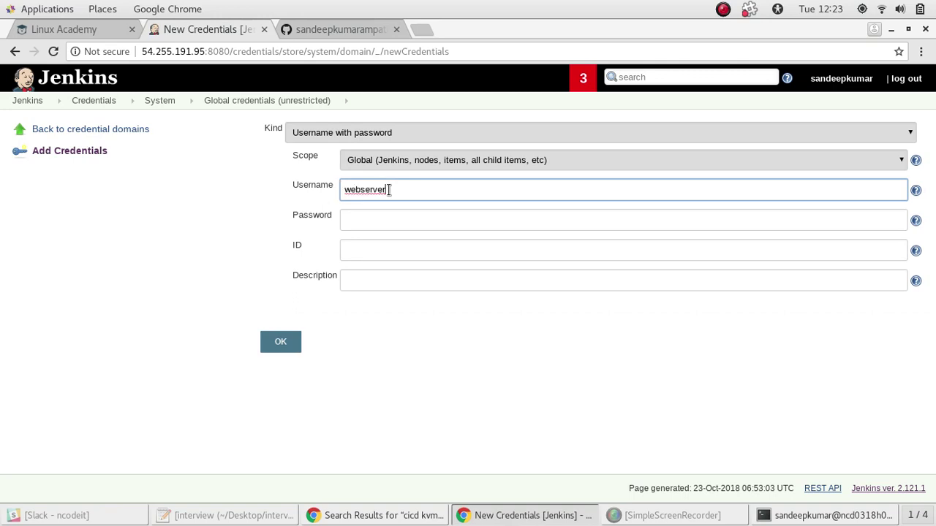
{"action": "left_click", "coordinate": [357, 221]}
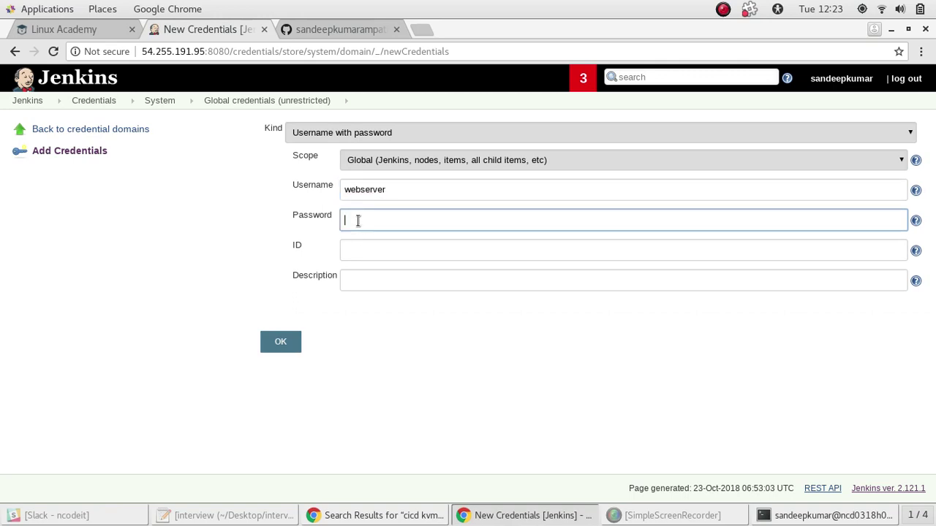
{"action": "type", "text": "jenkins123"}
{"action": "left_click", "coordinate": [272, 342]}
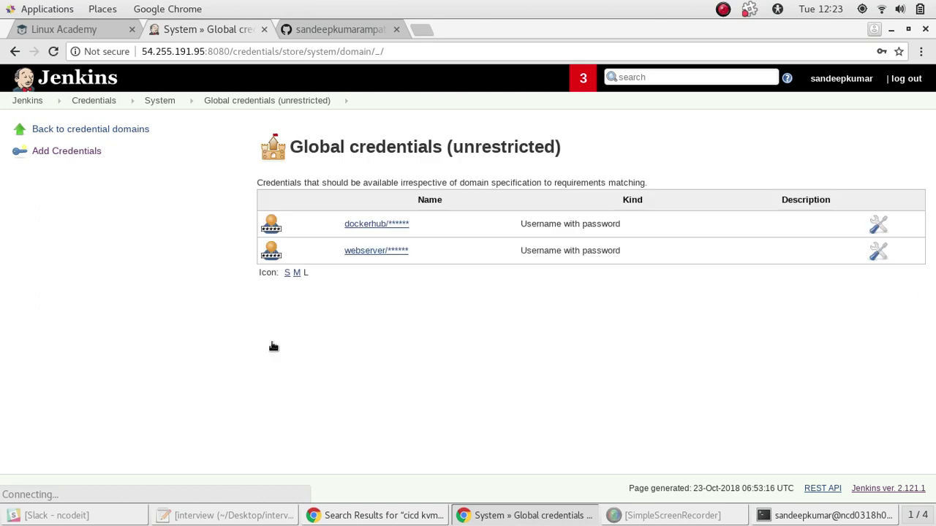
{"action": "left_click", "coordinate": [82, 151]}
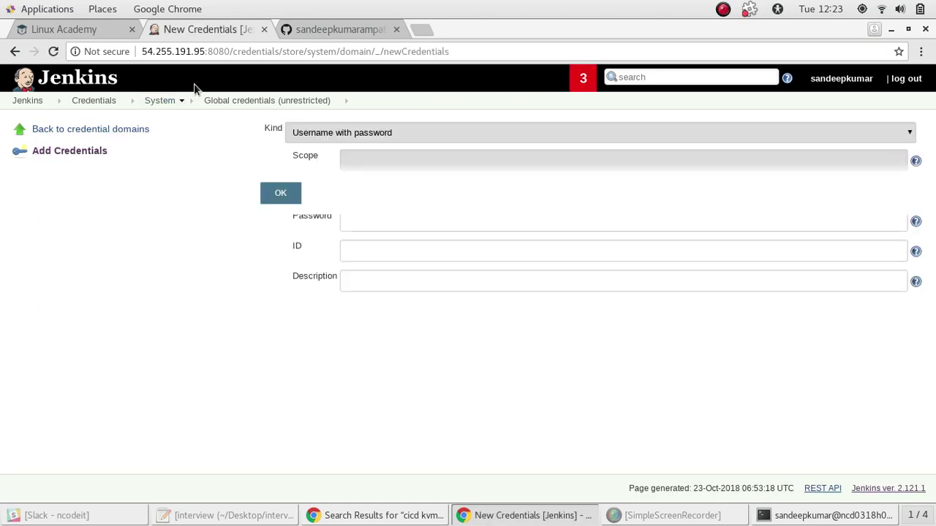
Save a global credential with the GitHub account's username and password
{"action": "key", "text": "alt+Tab"}
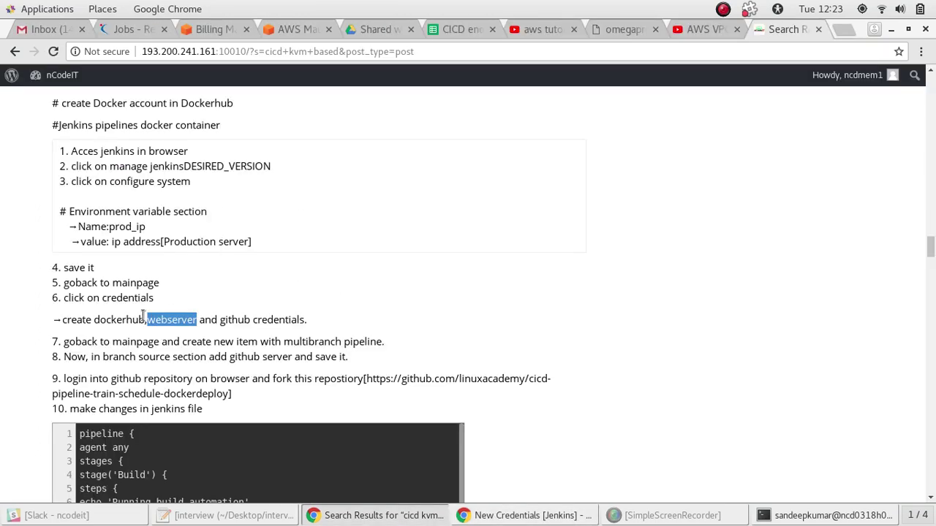
{"action": "double_click", "coordinate": [236, 325]}
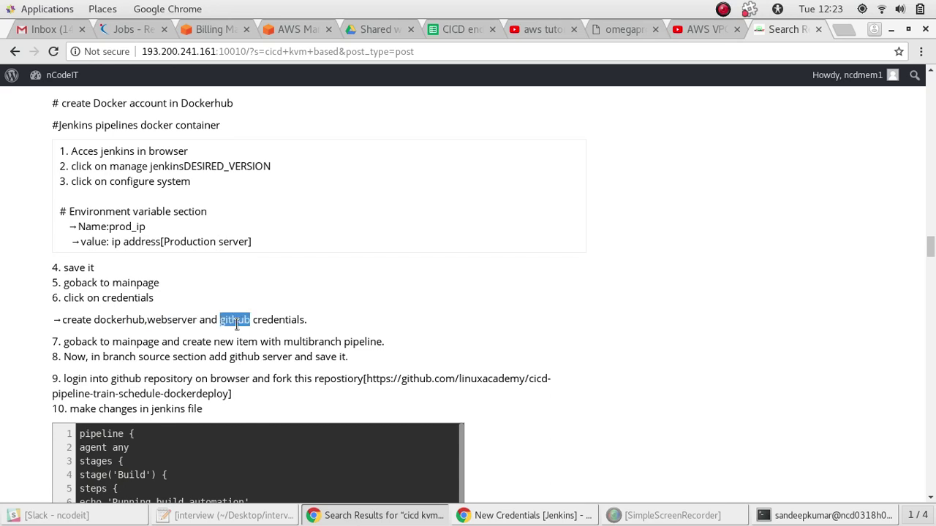
{"action": "key", "text": "alt+Tab"}
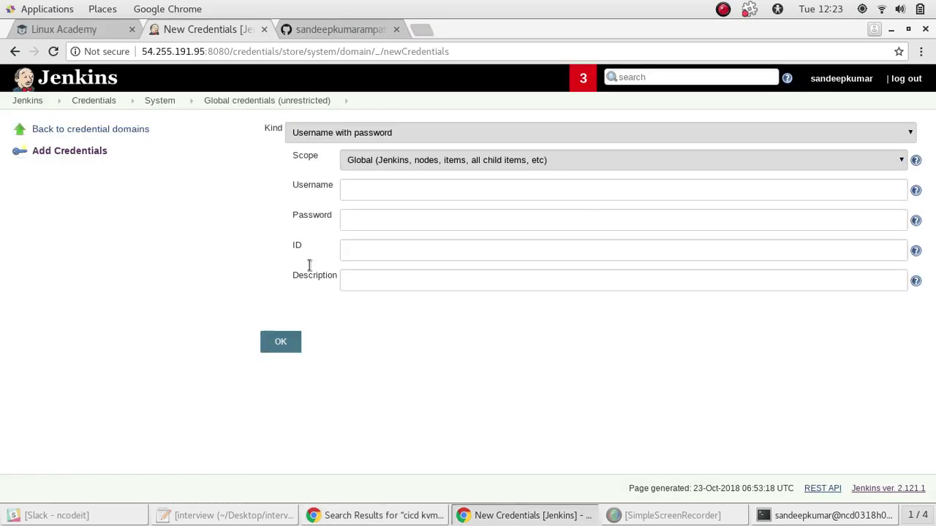
{"action": "left_click", "coordinate": [389, 193]}
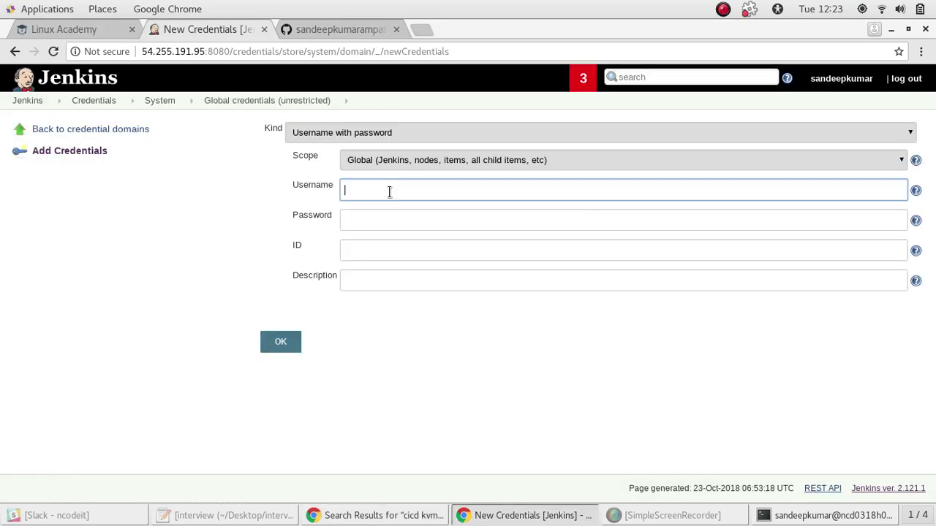
{"action": "type", "text": "sandeep"}
{"action": "type", "text": "kumar"}
{"action": "left_click", "coordinate": [417, 213]}
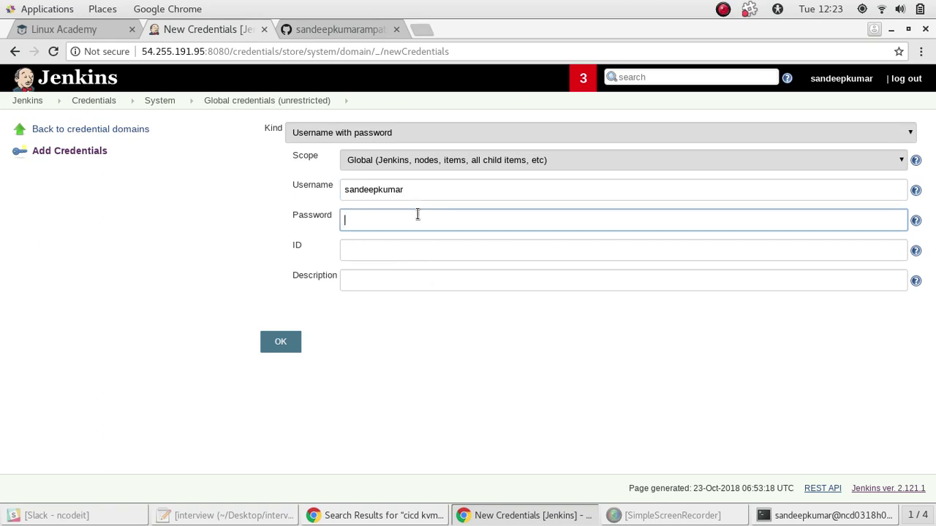
{"action": "type", "text": "**********"}
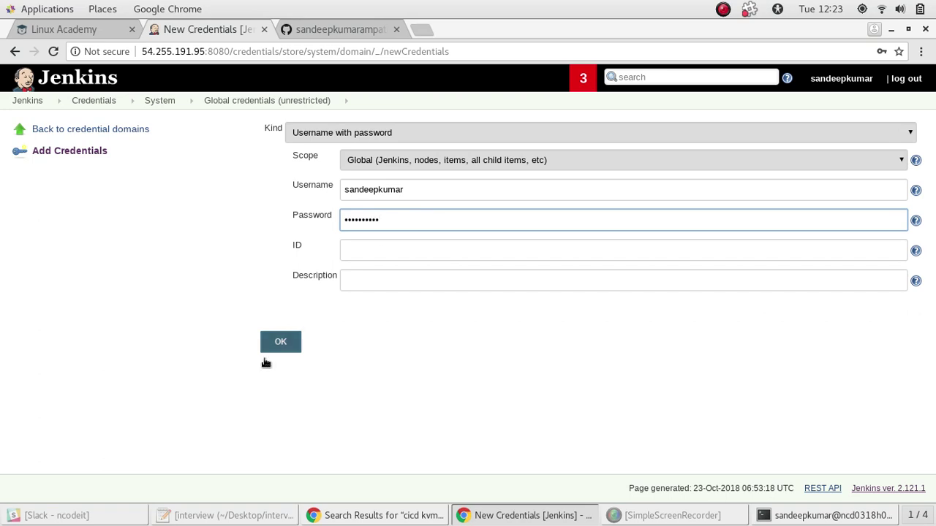
{"action": "left_click", "coordinate": [280, 339]}
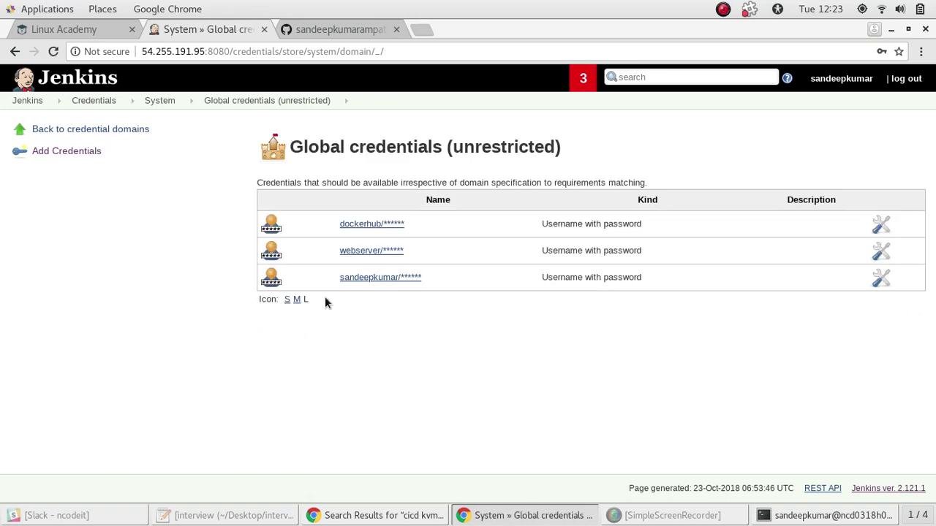
Open the dockerhub credential's update form and inspect its saved username
{"action": "left_click", "coordinate": [375, 223]}
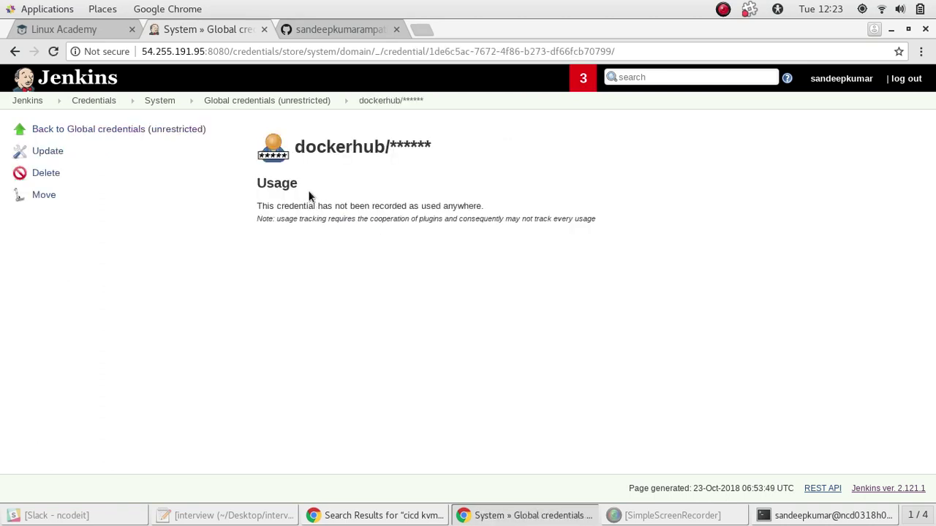
{"action": "left_click", "coordinate": [48, 151]}
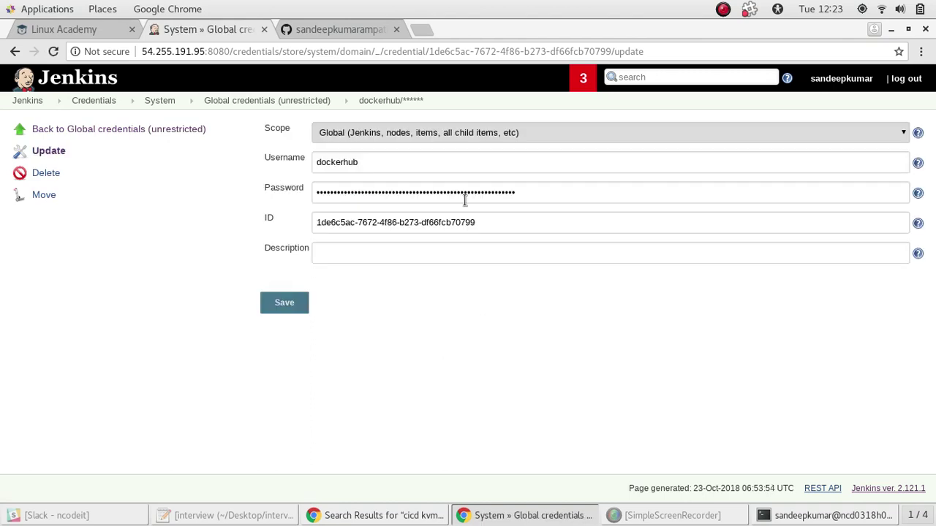
{"action": "double_click", "coordinate": [372, 160]}
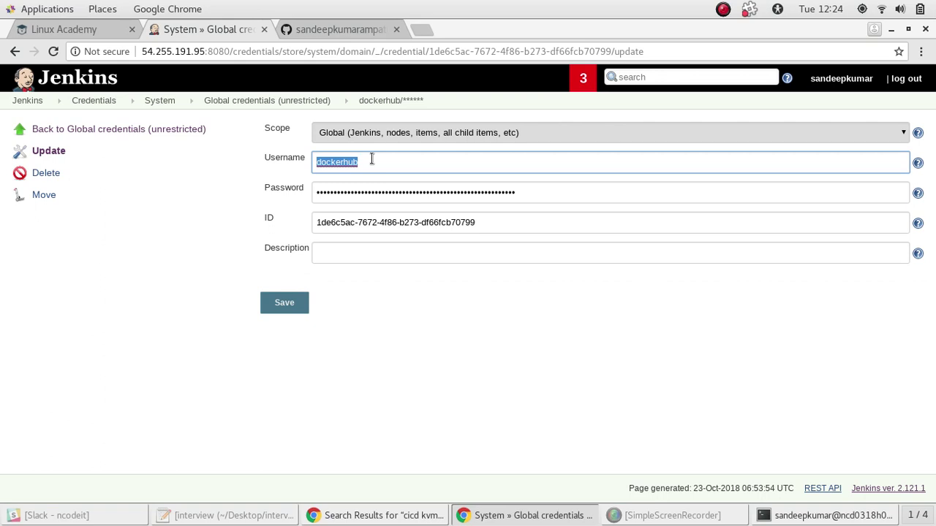
{"action": "left_click", "coordinate": [372, 159]}
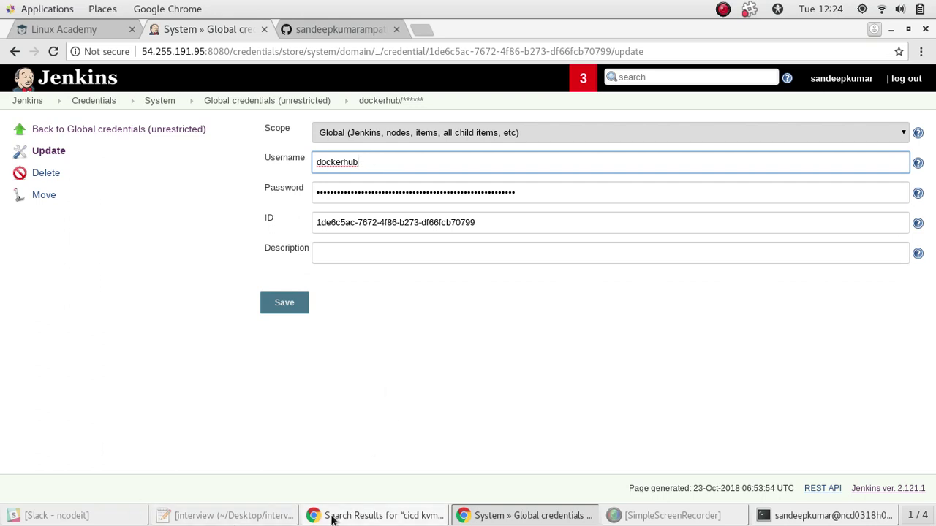
{"action": "left_click", "coordinate": [810, 516]}
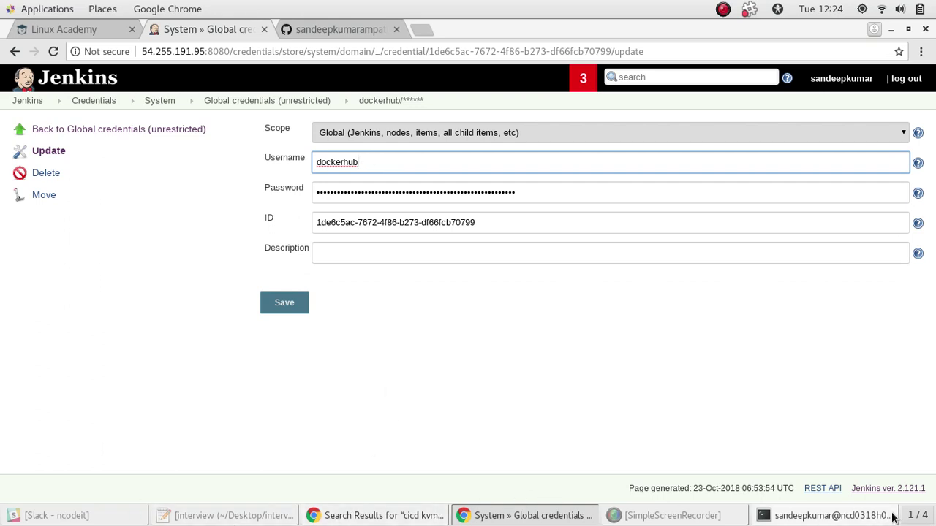
{"action": "key", "text": "Return"}
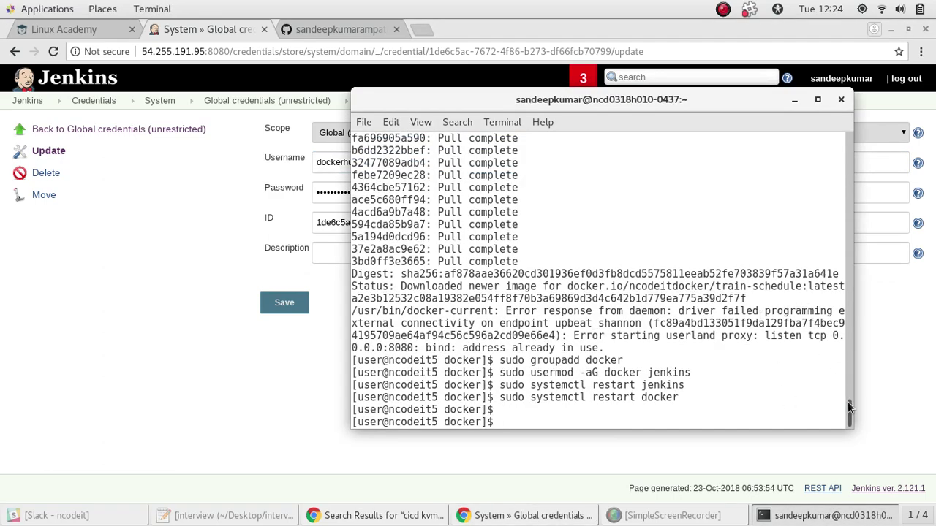
{"action": "mouse_move", "coordinate": [848, 402]}
{"action": "left_mouse_down"}
{"action": "mouse_move", "coordinate": [851, 378]}
{"action": "mouse_move", "coordinate": [850, 406]}
{"action": "mouse_move", "coordinate": [850, 397]}
{"action": "left_mouse_up"}
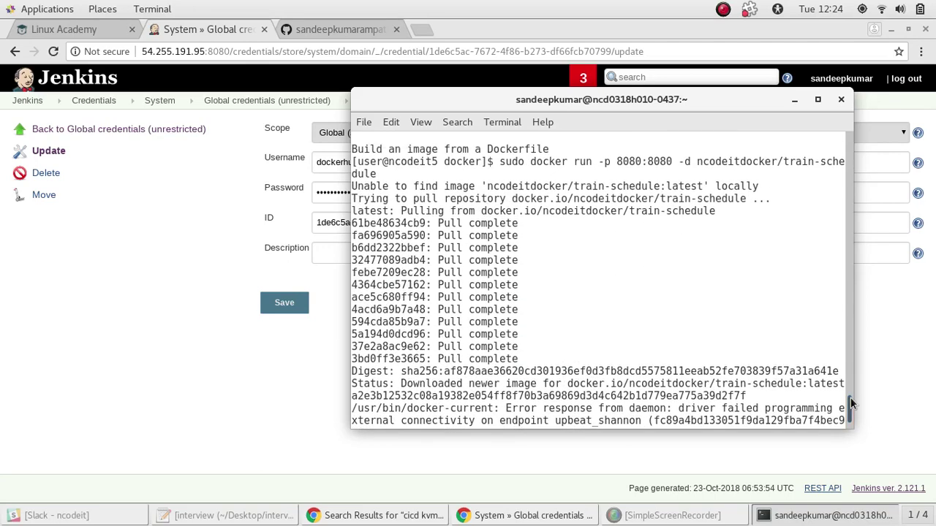
{"action": "mouse_move", "coordinate": [851, 401]}
{"action": "left_mouse_down"}
{"action": "mouse_move", "coordinate": [851, 389]}
{"action": "mouse_move", "coordinate": [855, 413]}
{"action": "left_mouse_up"}
{"action": "left_click", "coordinate": [915, 395]}
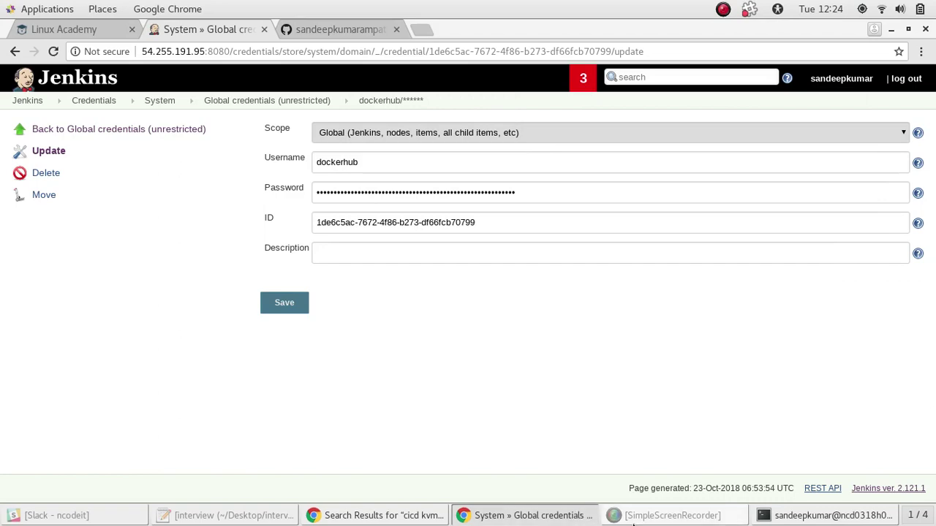
Bring up the nCodeIT notes page and scroll up to its Continuous Integration section
{"action": "left_click", "coordinate": [666, 515]}
{"action": "left_click", "coordinate": [665, 516]}
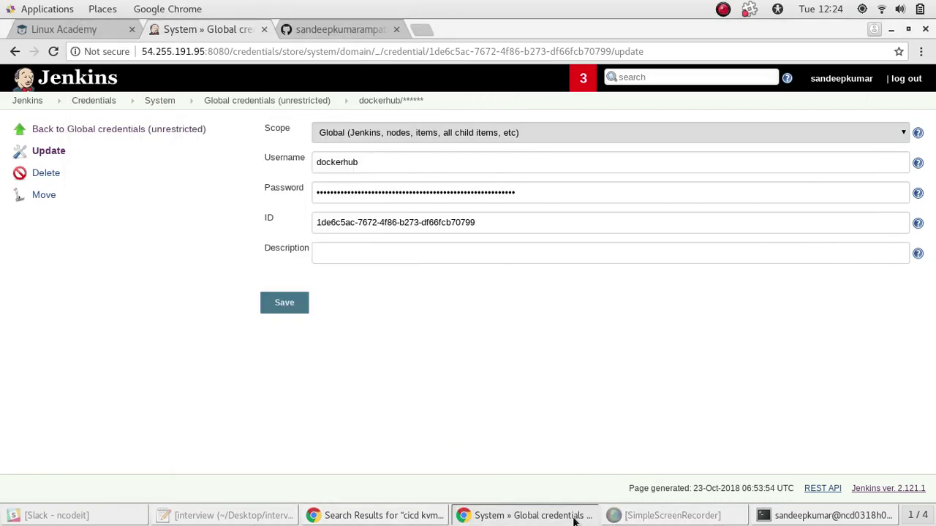
{"action": "left_click", "coordinate": [431, 516]}
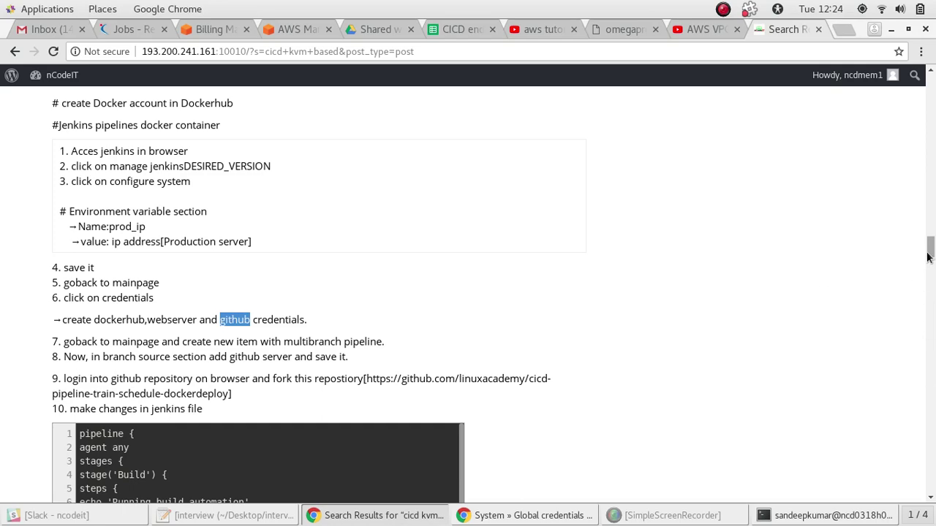
{"action": "left_click_drag", "start_coordinate": [929, 257], "coordinate": [931, 231]}
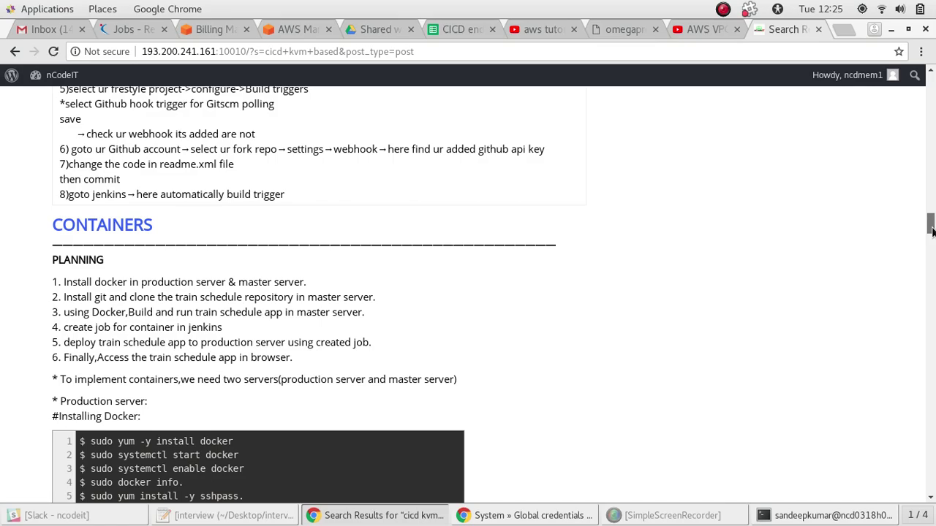
{"action": "left_click_drag", "start_coordinate": [931, 231], "coordinate": [933, 157]}
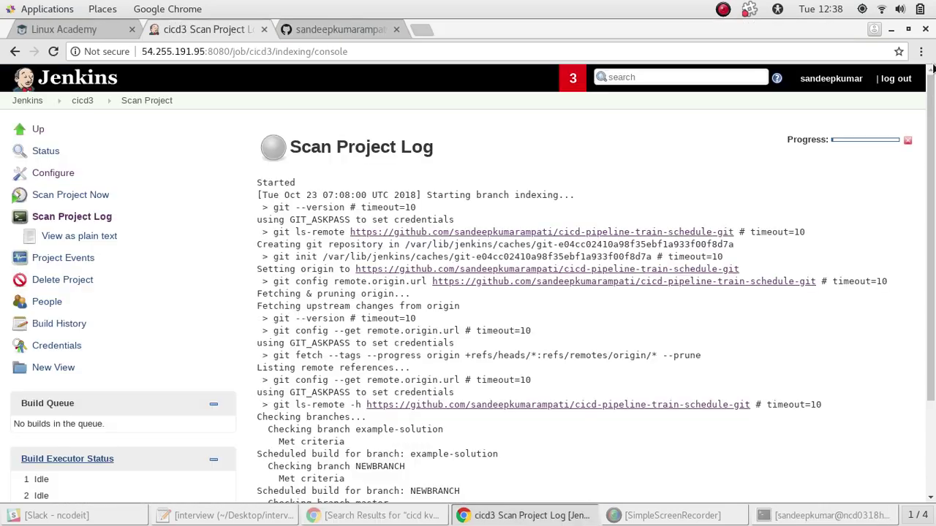
Scroll the cicd3 Scan Project Log to see builds scheduled for example-solution, NEWBRANCH and master
{"action": "left_click_drag", "start_coordinate": [933, 128], "coordinate": [932, 152]}
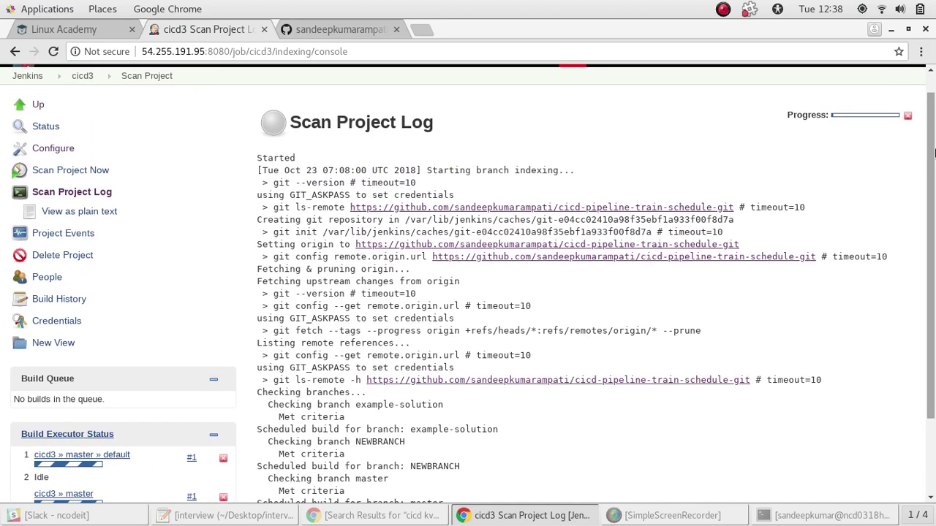